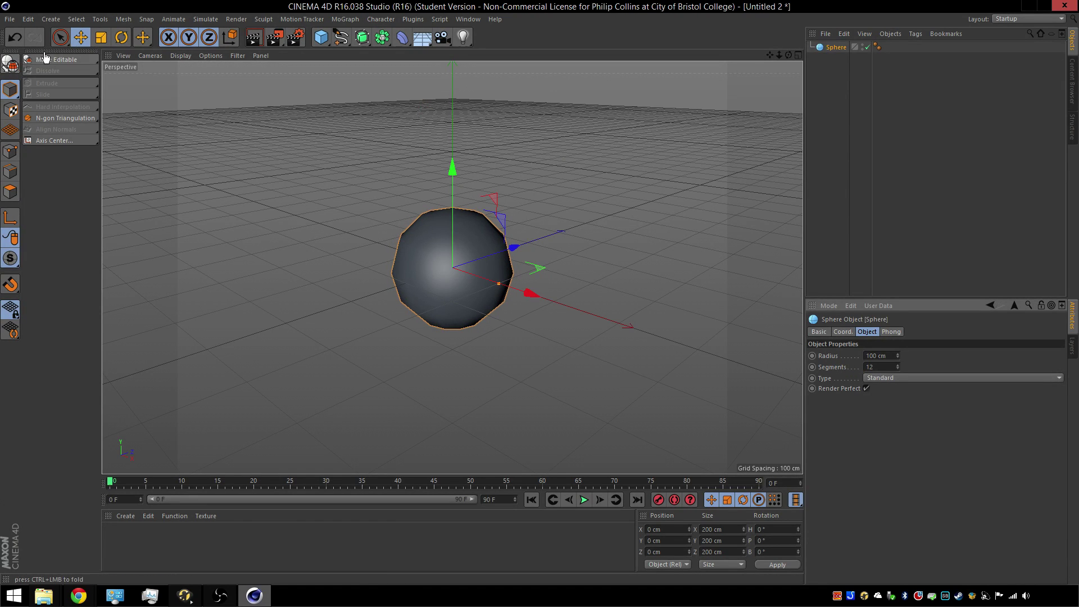
Set the sphere's bank rotation to 90° and convert it to an editable polygon object.
{"action": "left_click", "coordinate": [122, 39]}
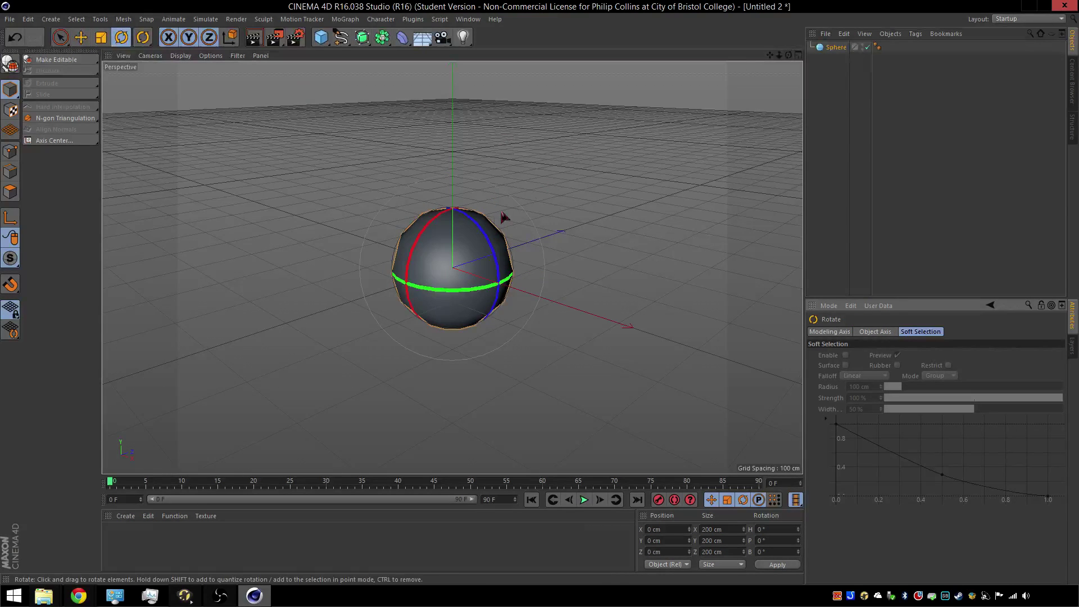
{"action": "left_click_drag", "start_coordinate": [503, 223], "coordinate": [488, 247]}
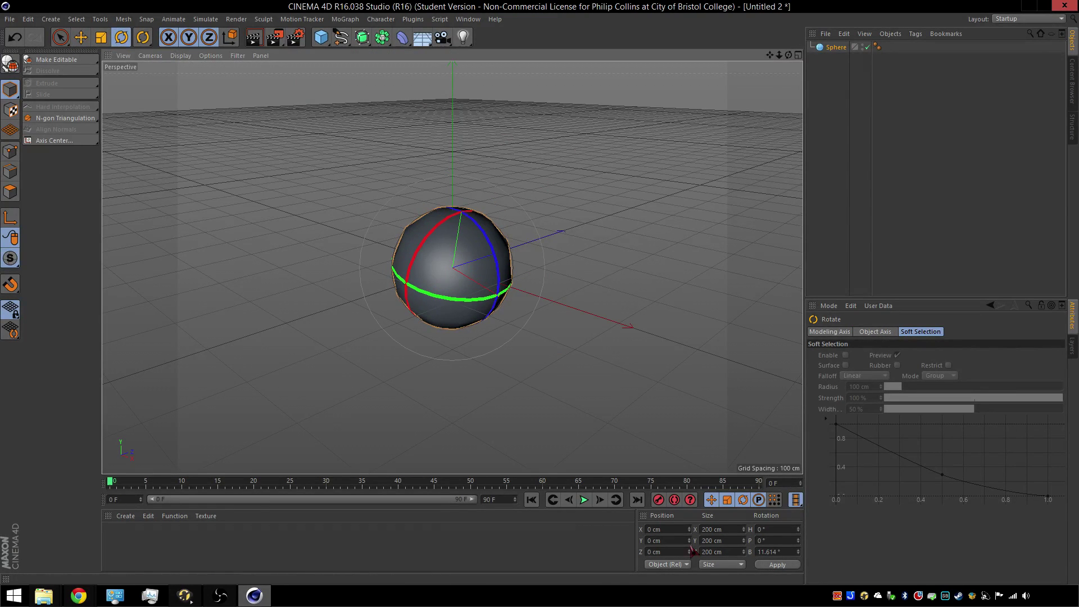
{"action": "left_click_drag", "start_coordinate": [777, 547], "coordinate": [751, 551]}
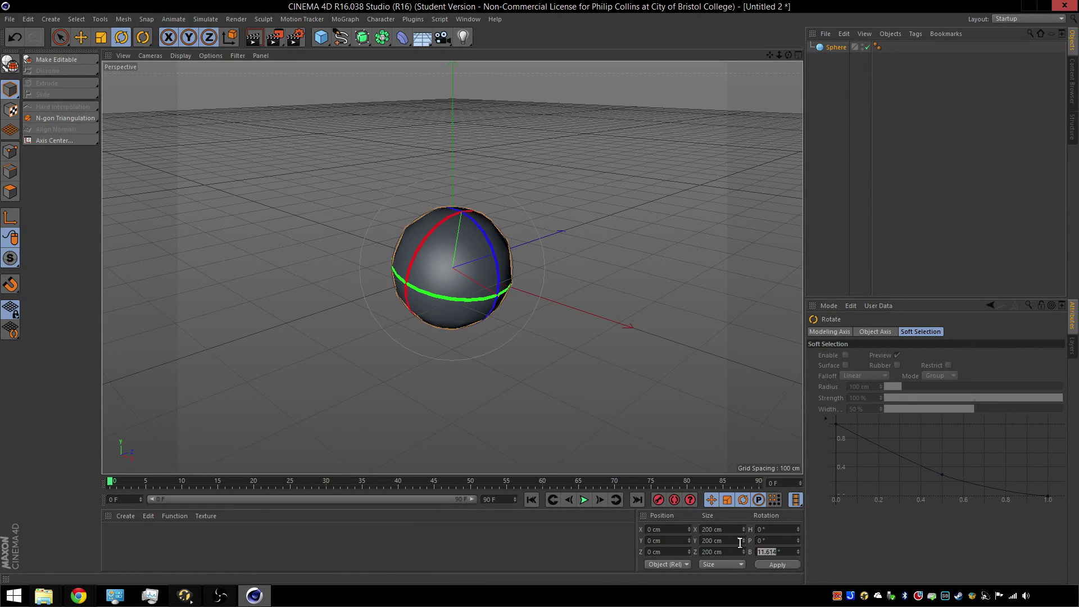
{"action": "key", "text": "Return"}
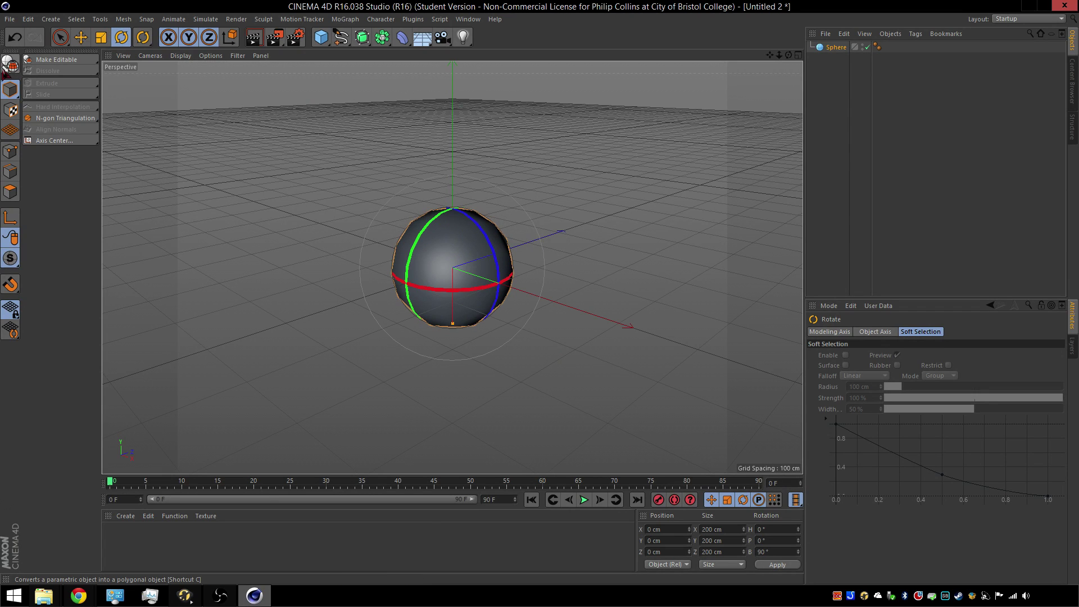
{"action": "left_click", "coordinate": [10, 65]}
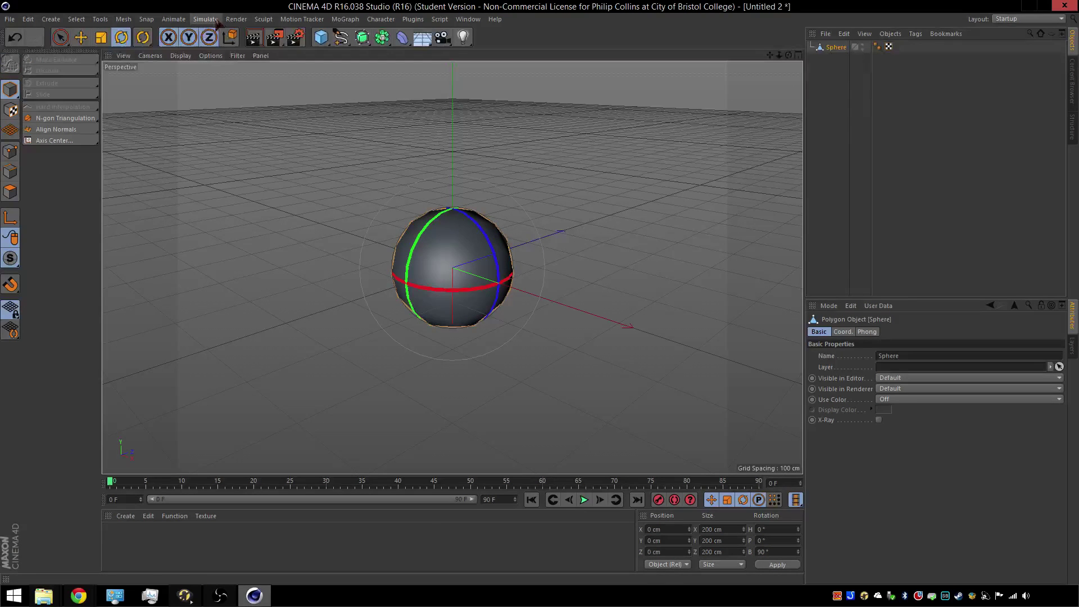
{"action": "left_click", "coordinate": [124, 19]}
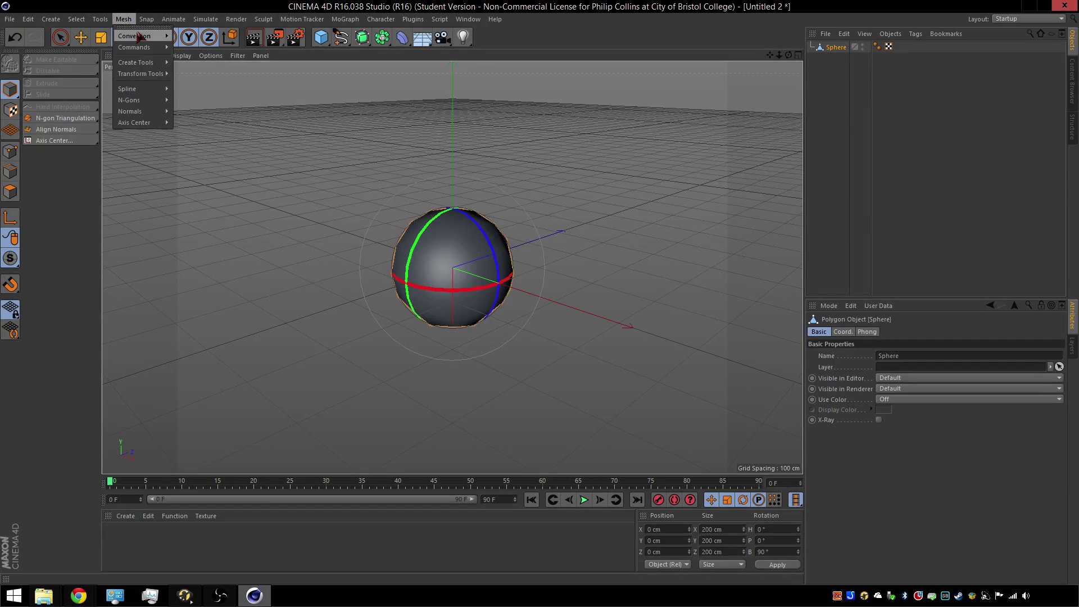
{"action": "left_click", "coordinate": [130, 18]}
{"action": "left_click", "coordinate": [130, 18]}
{"action": "left_click", "coordinate": [129, 17]}
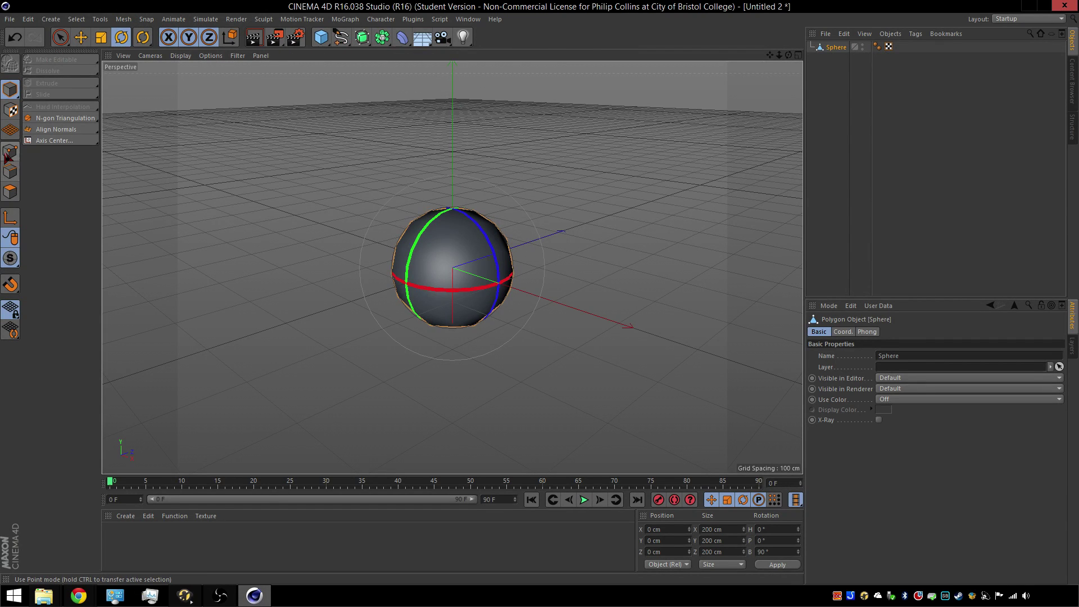
Viewing the sphere from the front, select all points of its left half, including hidden ones, and delete them.
{"action": "left_click", "coordinate": [10, 152]}
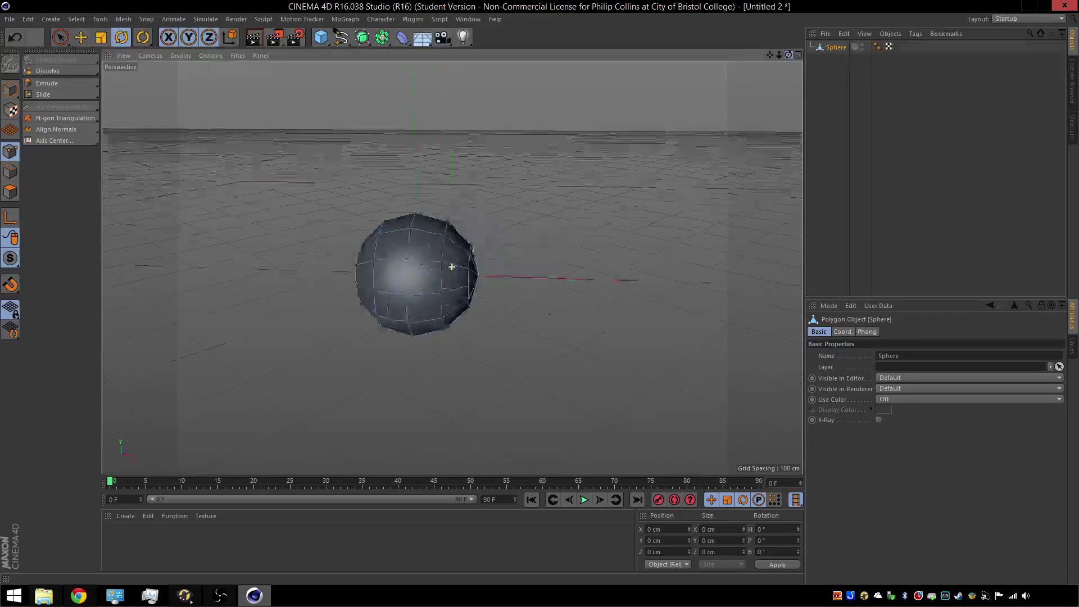
{"action": "left_click_drag", "start_coordinate": [451, 267], "coordinate": [452, 266], "text": "alt"}
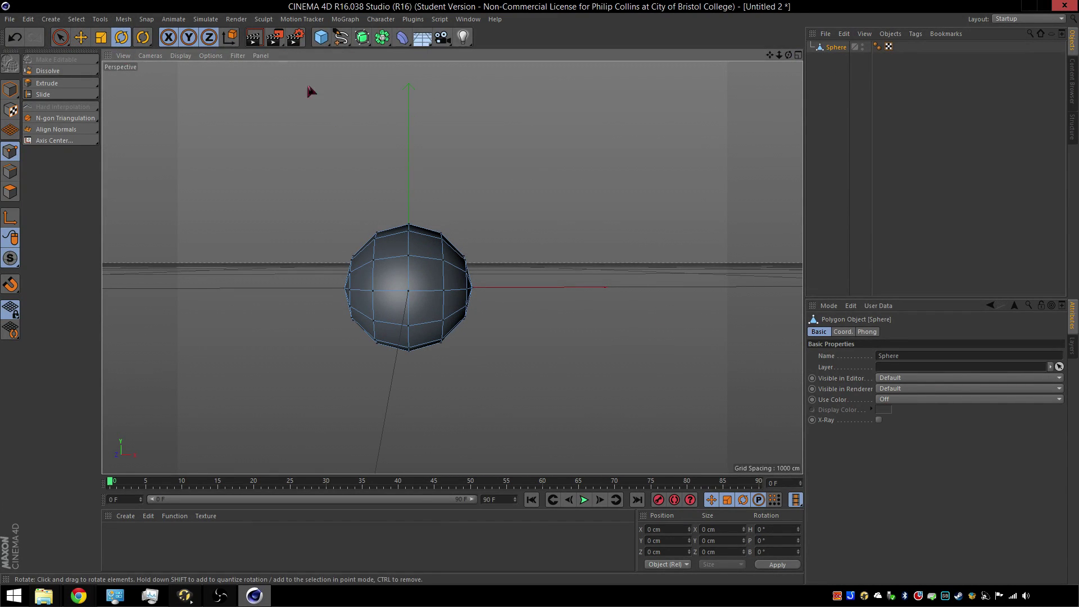
{"action": "left_click", "coordinate": [60, 37]}
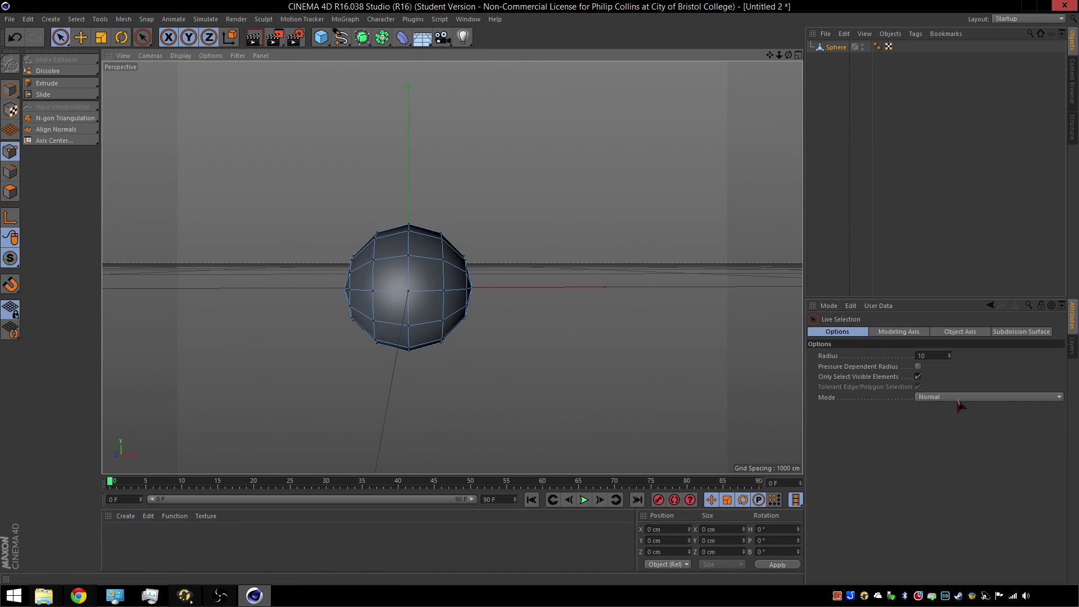
{"action": "left_click", "coordinate": [918, 376]}
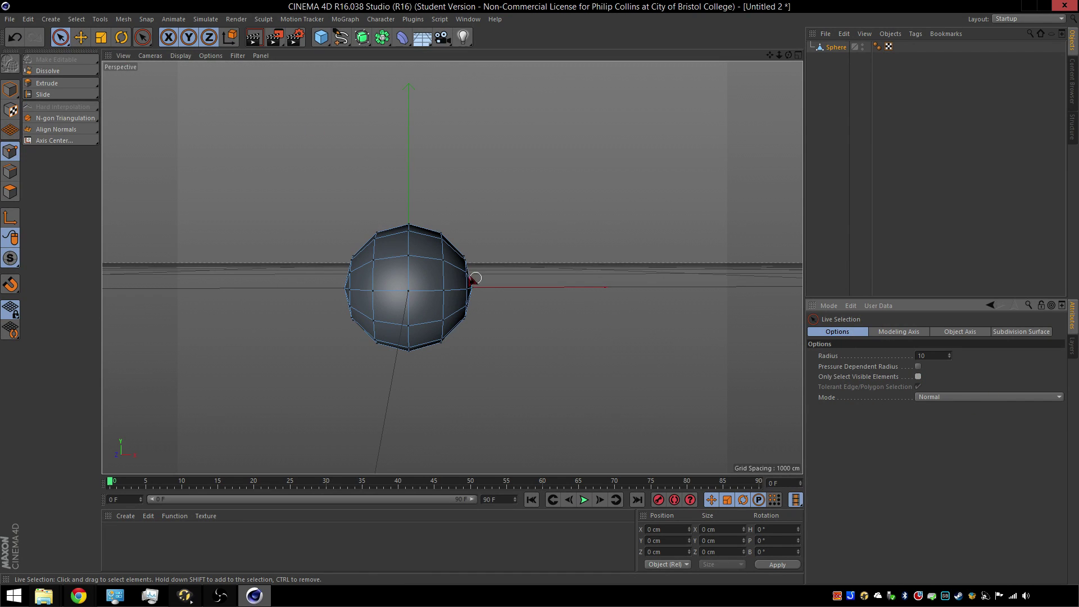
{"action": "left_click_drag", "start_coordinate": [350, 271], "coordinate": [350, 322]}
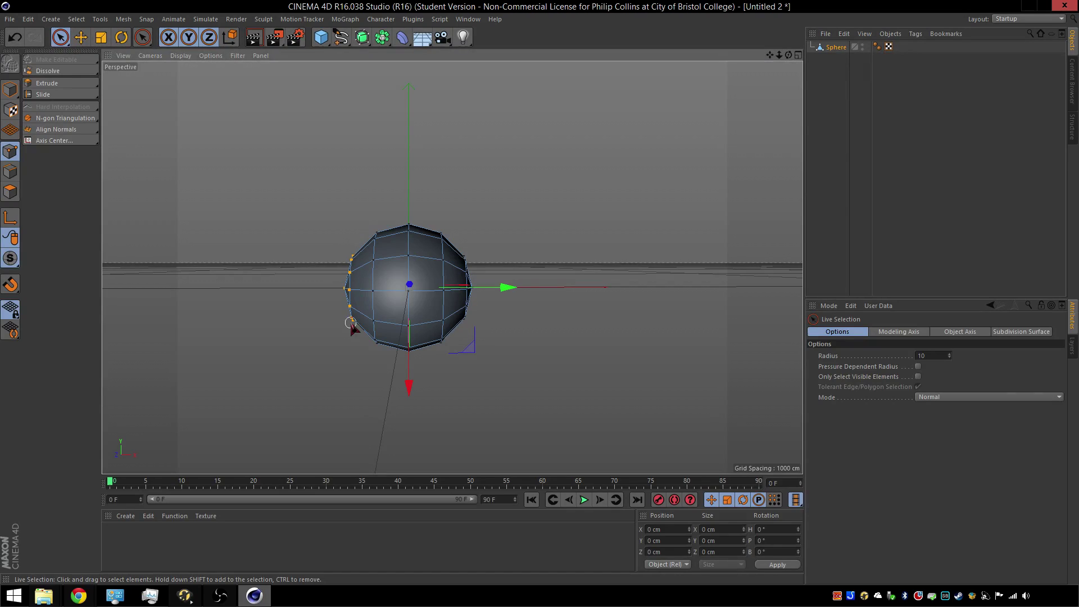
{"action": "left_click_drag", "start_coordinate": [375, 234], "coordinate": [379, 271]}
{"action": "key", "text": "Delete"}
{"action": "key", "text": "Delete"}
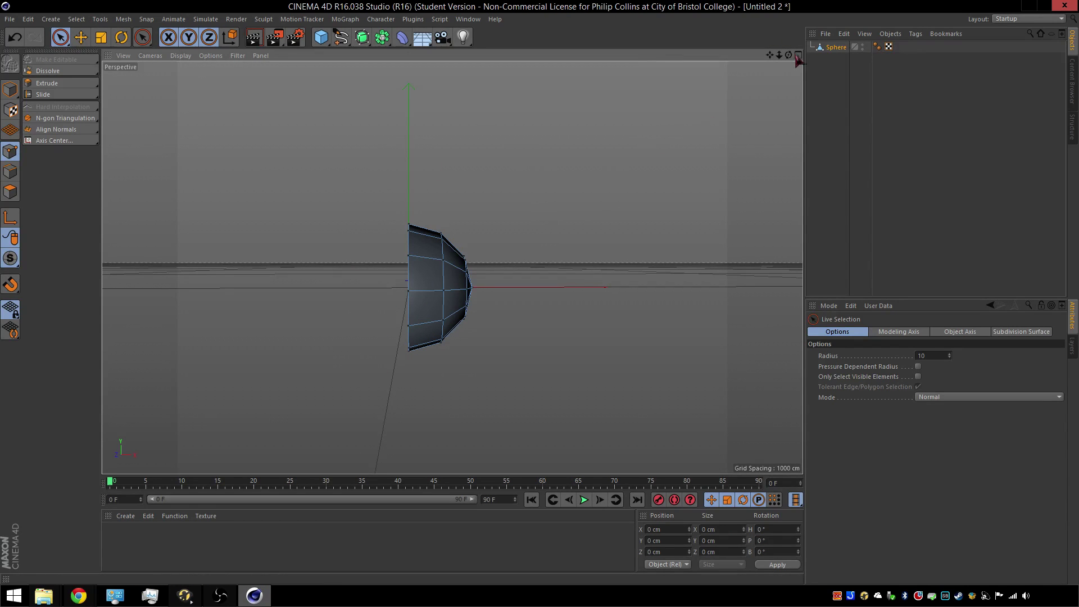
Limit selection to visible elements and move the half-sphere's pole point inward about 13.2 cm along Y, level with the adjacent ring.
{"action": "left_click_drag", "start_coordinate": [450, 265], "coordinate": [494, 263], "text": "alt"}
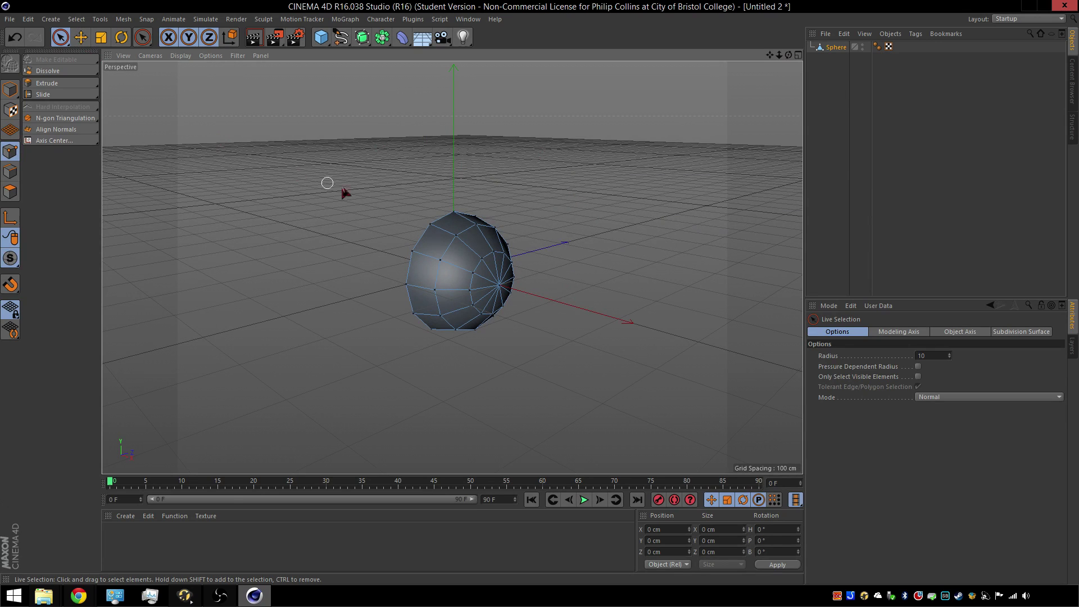
{"action": "left_click", "coordinate": [917, 376]}
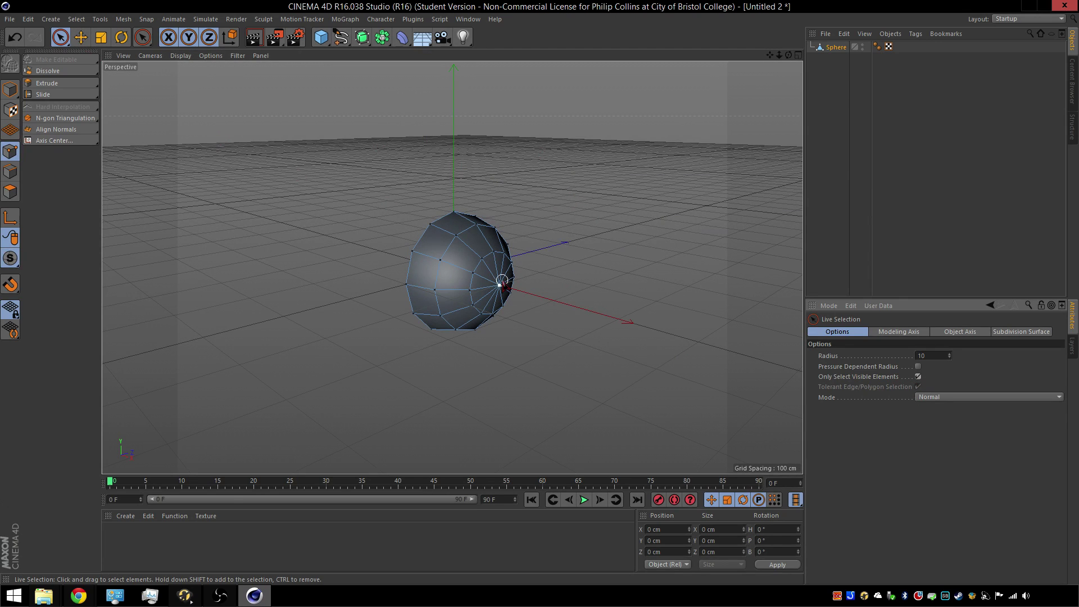
{"action": "left_click", "coordinate": [500, 286]}
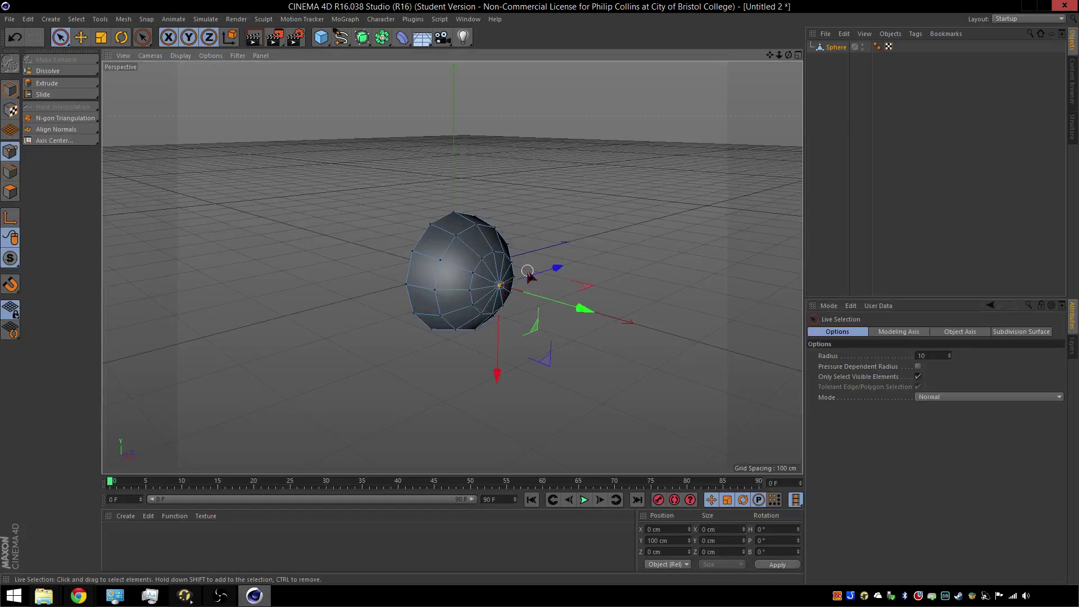
{"action": "left_click", "coordinate": [798, 56]}
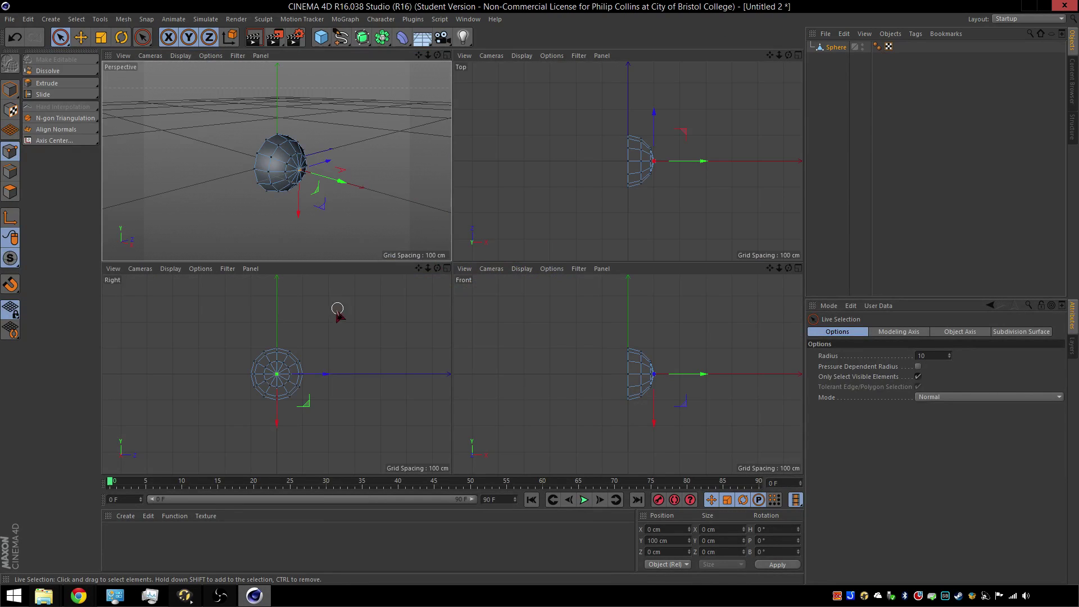
{"action": "scroll", "coordinate": [655, 376], "scroll_direction": "up", "scroll_amount": 5}
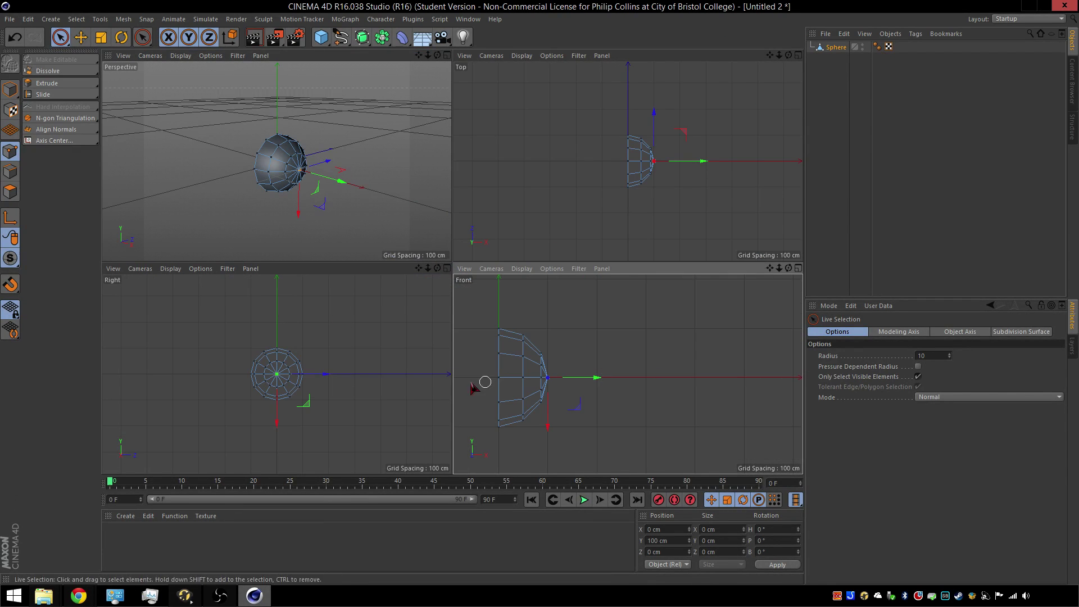
{"action": "scroll", "coordinate": [503, 377], "scroll_direction": "up", "scroll_amount": 4}
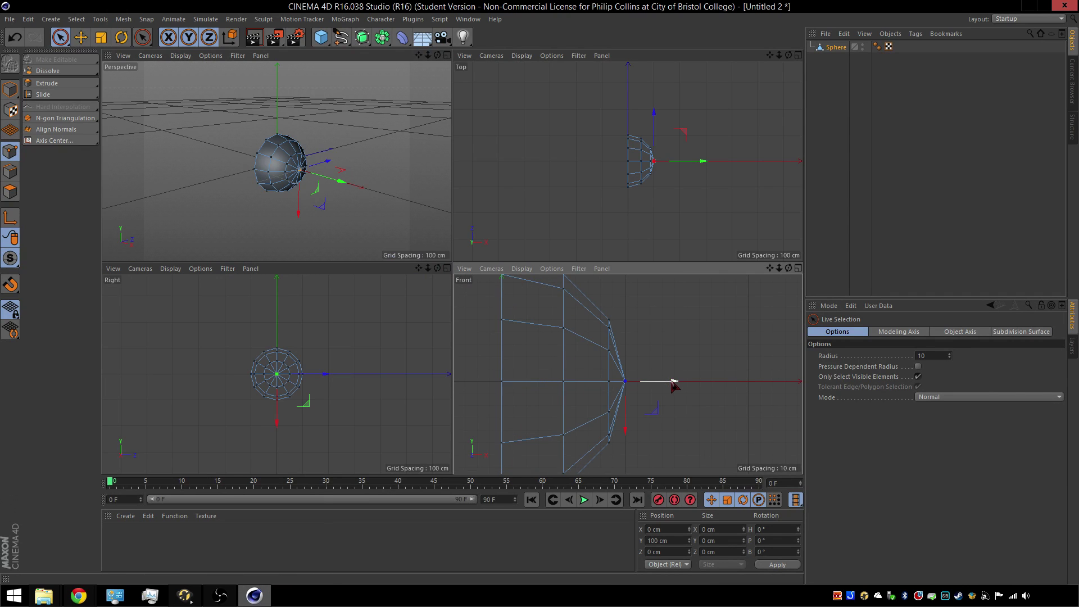
{"action": "left_click_drag", "start_coordinate": [675, 380], "coordinate": [661, 383]}
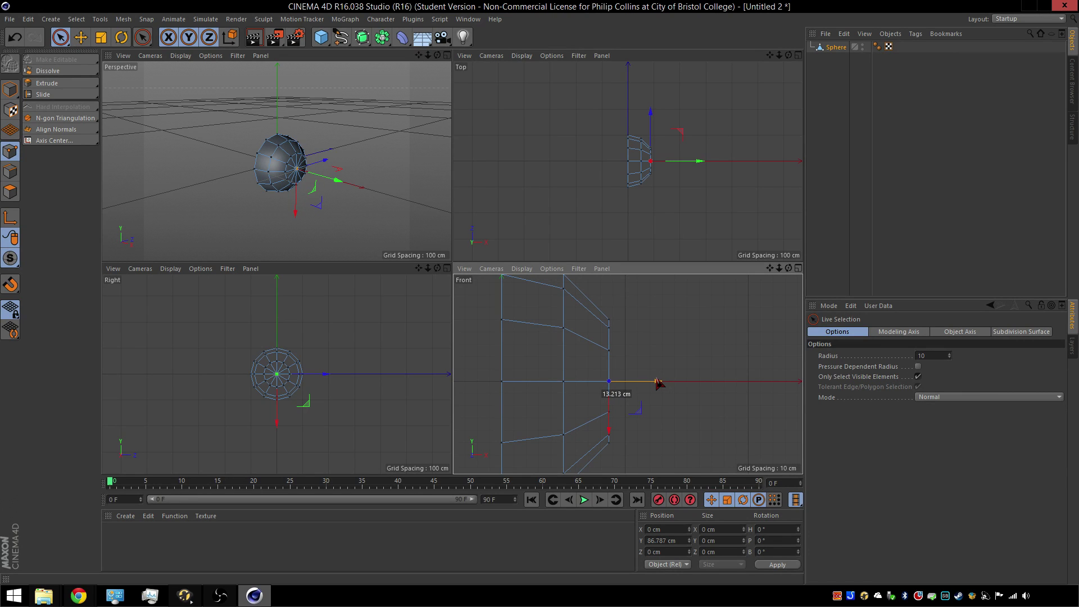
{"action": "left_click_drag", "start_coordinate": [659, 383], "coordinate": [657, 382]}
{"action": "left_click", "coordinate": [447, 56]}
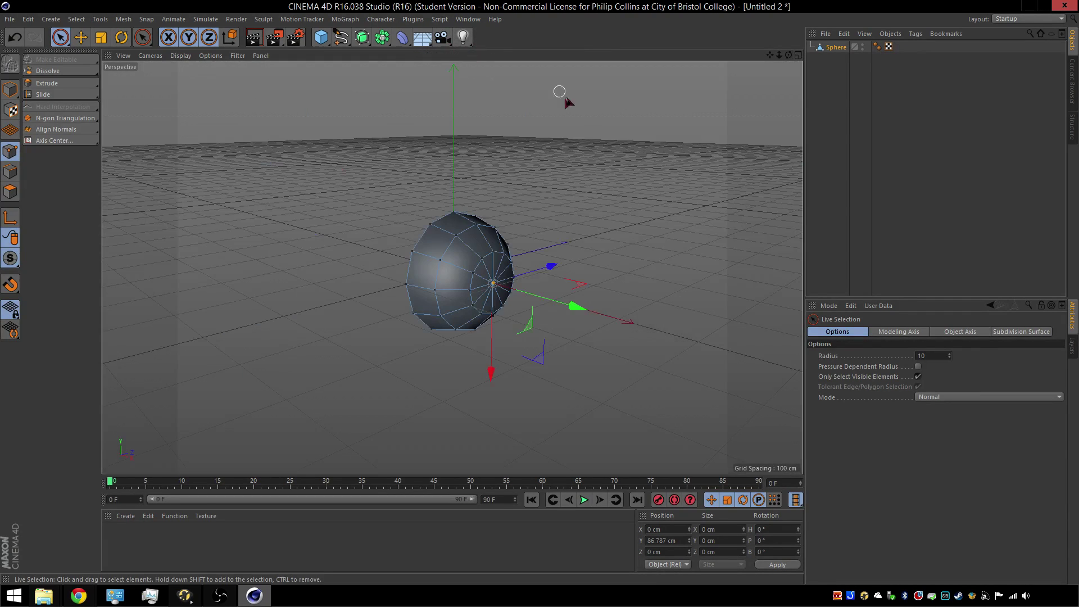
{"action": "left_click", "coordinate": [590, 211]}
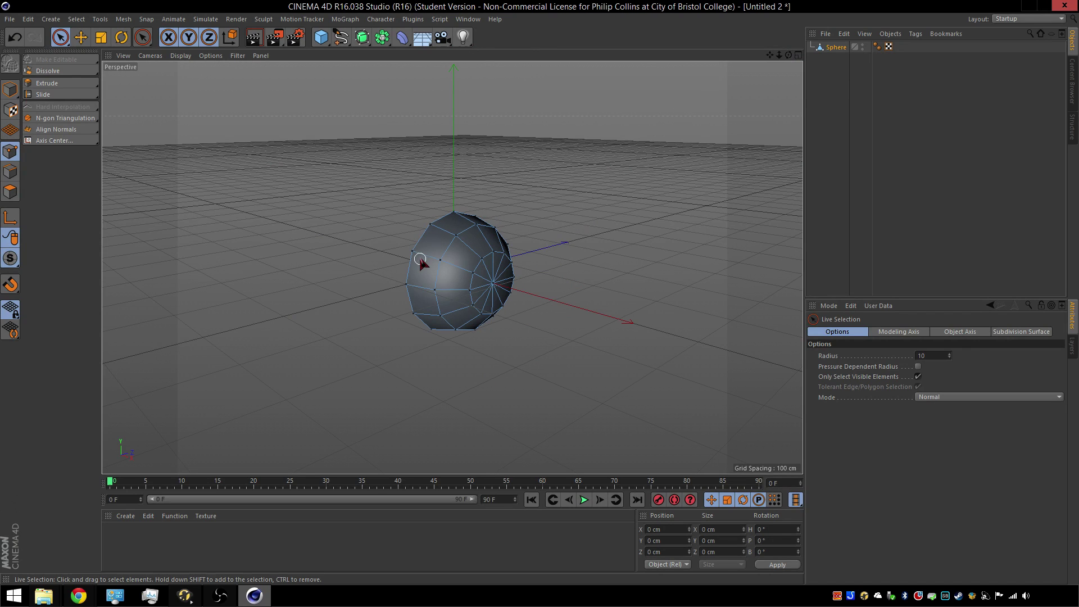
Select two adjacent lengthwise edges on the half-sphere's side and slide them upward with an offset of about -10.4 cm.
{"action": "left_click", "coordinate": [10, 171]}
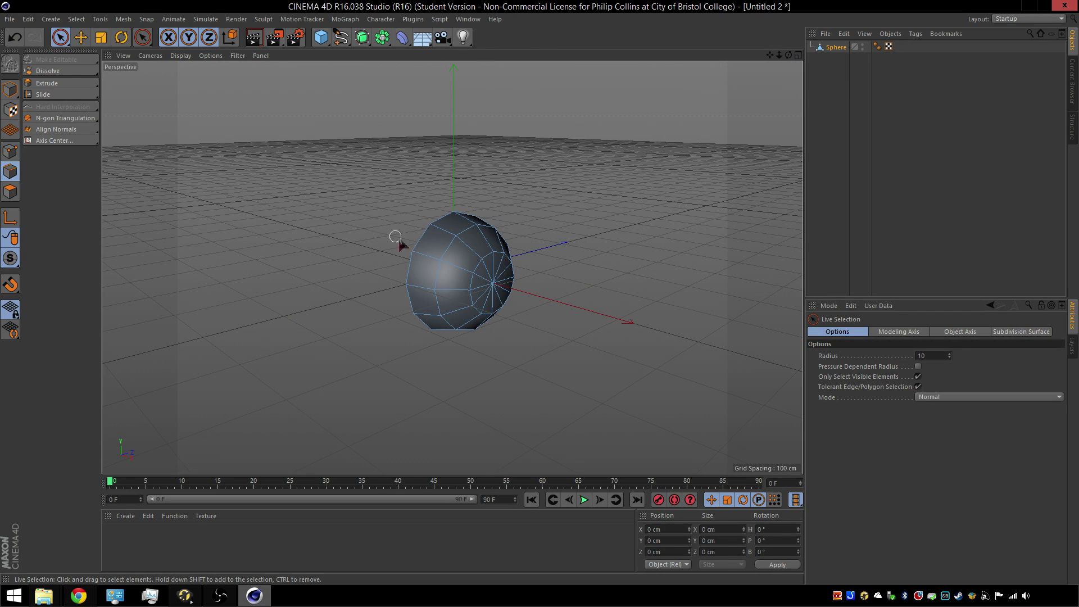
{"action": "left_click", "coordinate": [422, 258]}
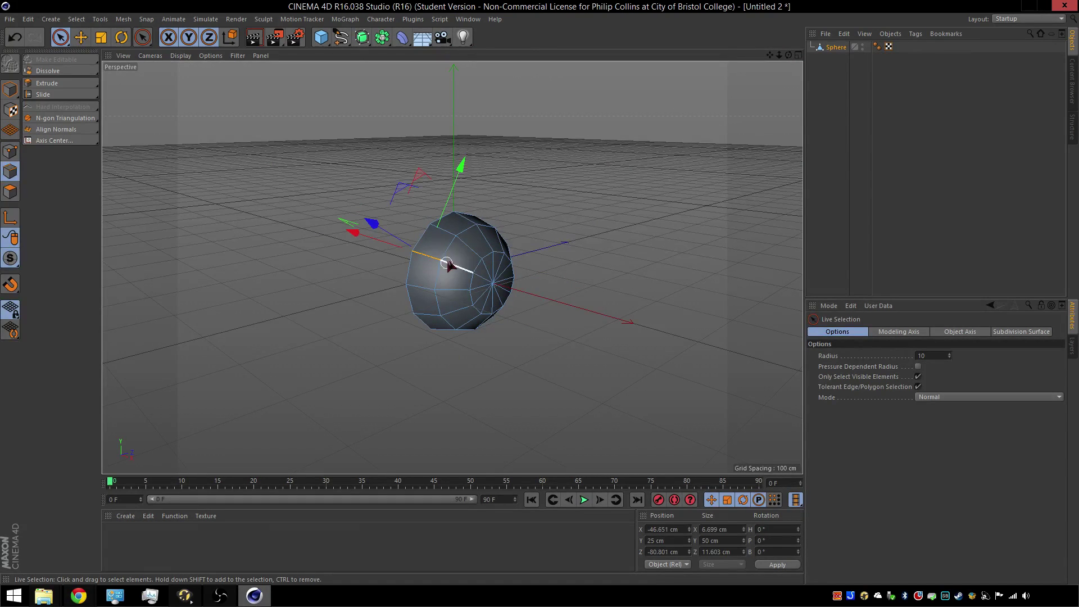
{"action": "left_click", "coordinate": [456, 265], "text": "shift"}
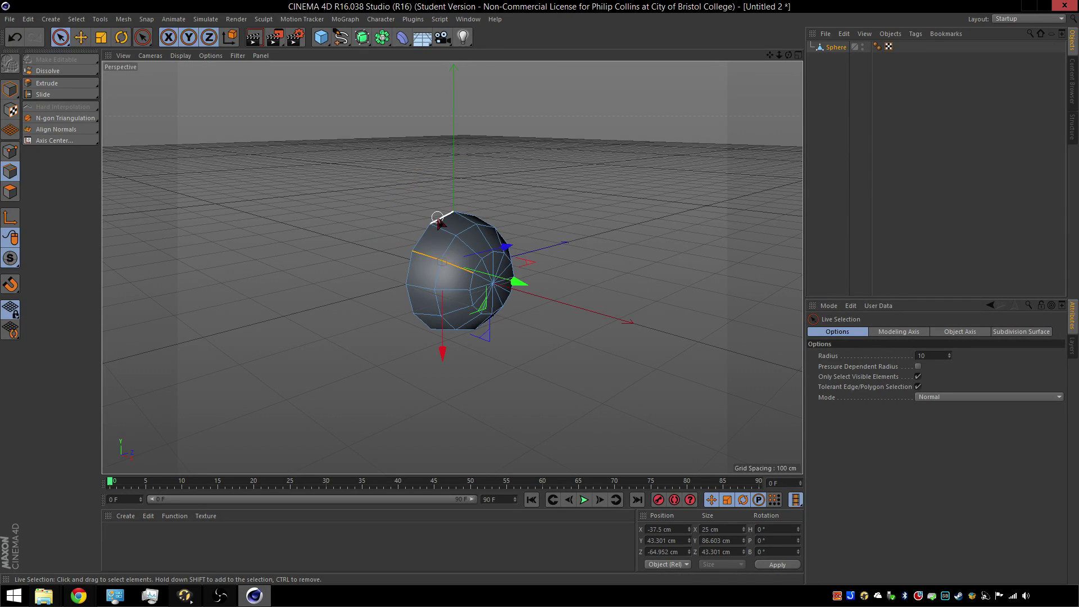
{"action": "left_click", "coordinate": [49, 95]}
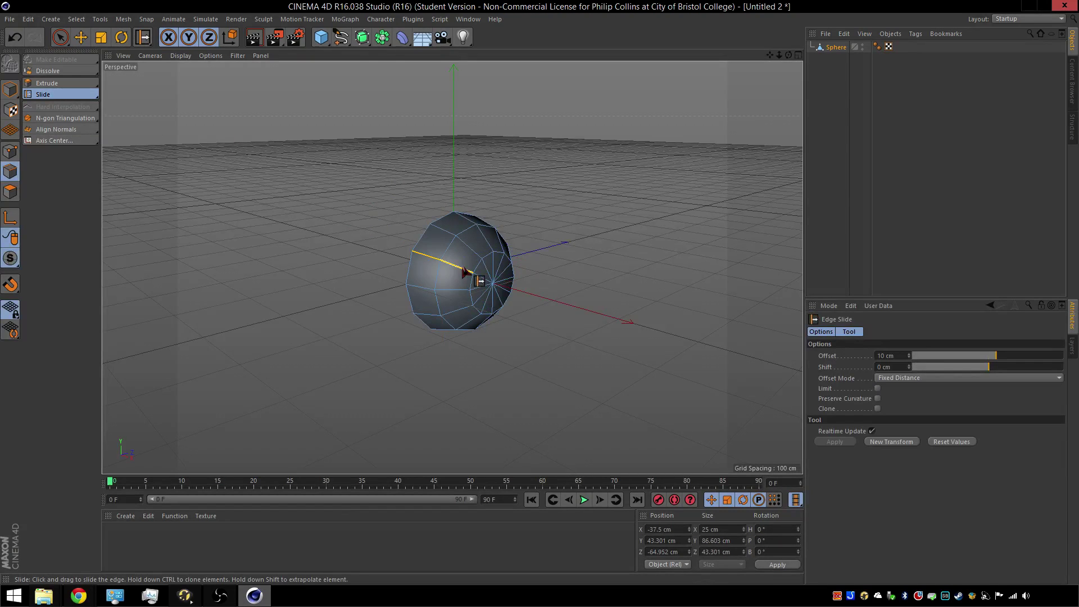
{"action": "left_click_drag", "start_coordinate": [453, 266], "coordinate": [454, 263]}
{"action": "left_click_drag", "start_coordinate": [454, 259], "coordinate": [454, 260]}
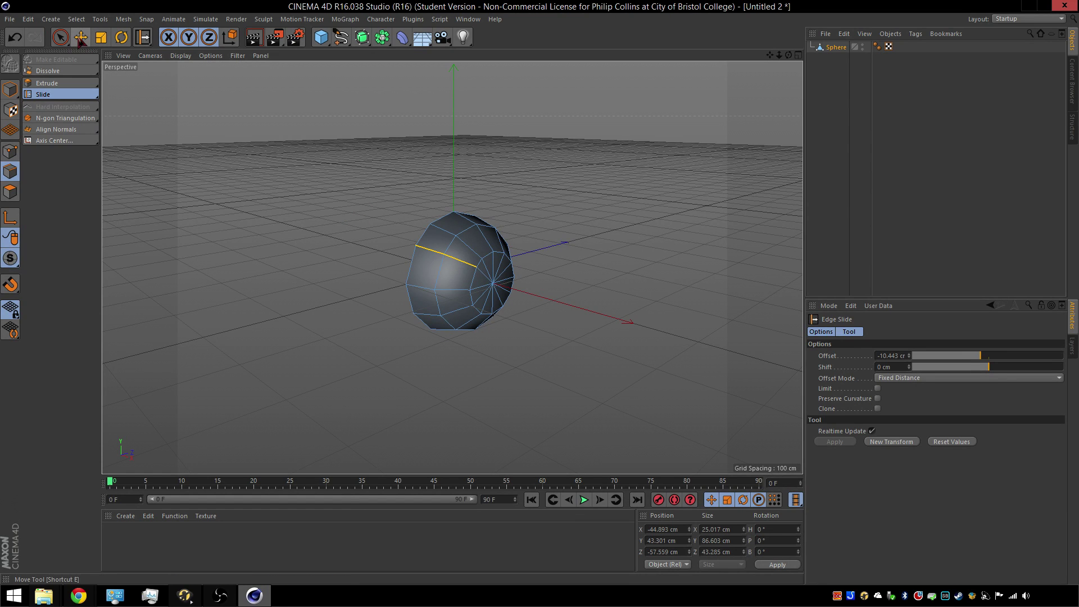
Rotate the two selected edges slightly about their Y axis and clear the selection.
{"action": "left_click", "coordinate": [120, 38]}
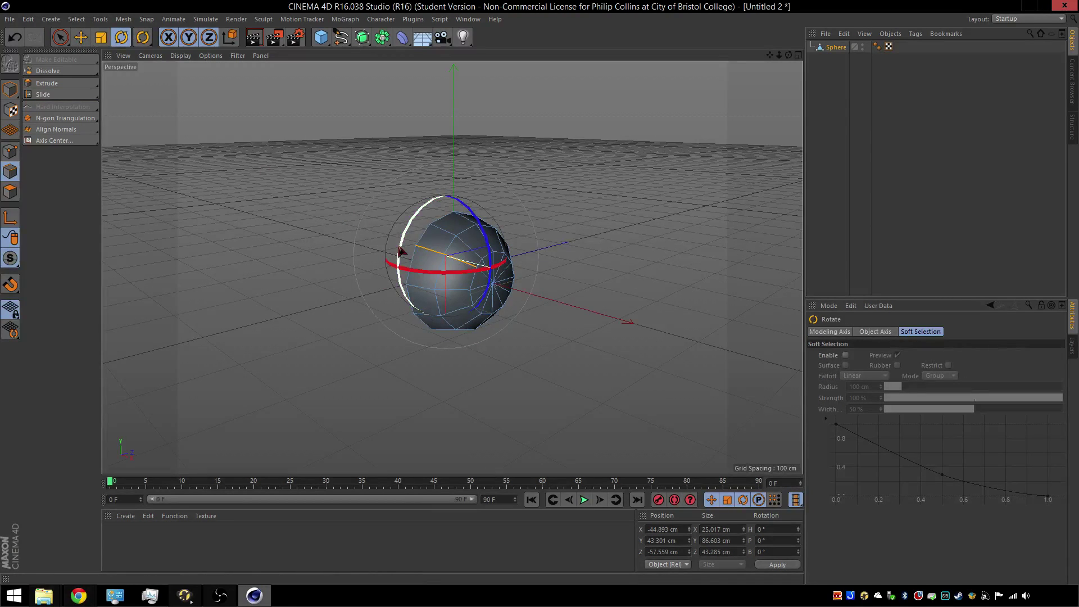
{"action": "left_click_drag", "start_coordinate": [400, 250], "coordinate": [400, 234]}
{"action": "left_click", "coordinate": [610, 352]}
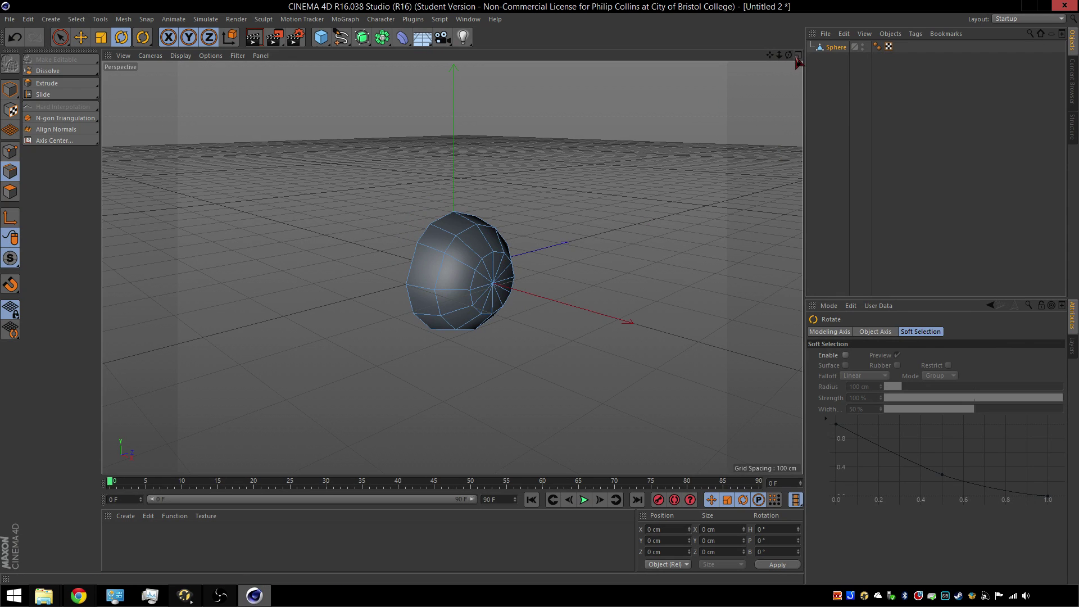
Facing the pole, move the lower-left rim edge outward along its Z and Y axes to form a pointed corner.
{"action": "mouse_move", "coordinate": [789, 56]}
{"action": "left_mouse_down"}
{"action": "mouse_move", "coordinate": [748, 49]}
{"action": "mouse_move", "coordinate": [789, 55]}
{"action": "left_mouse_up"}
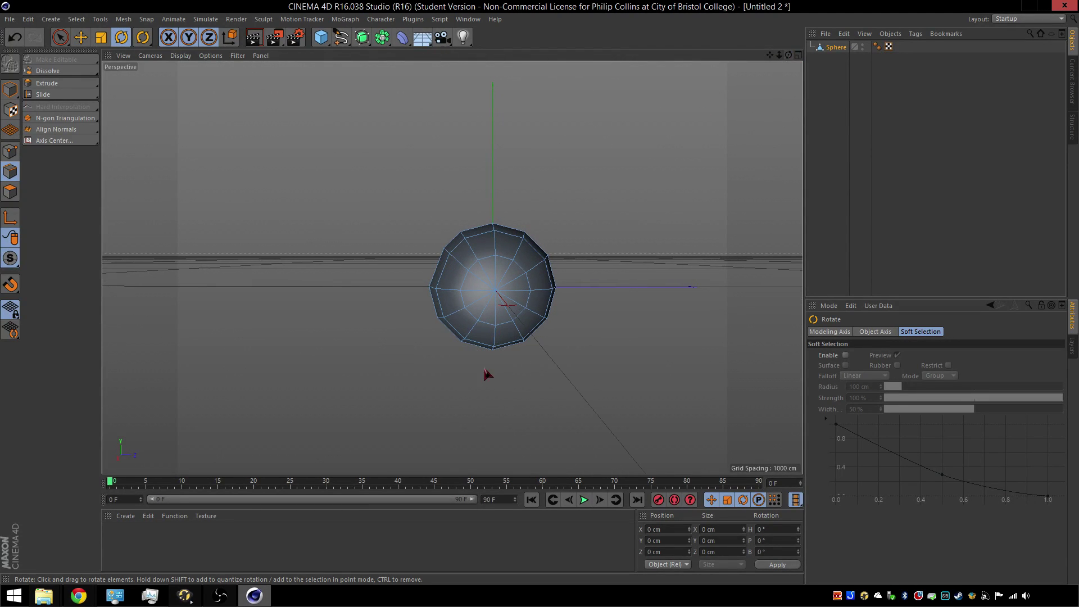
{"action": "left_click", "coordinate": [463, 341]}
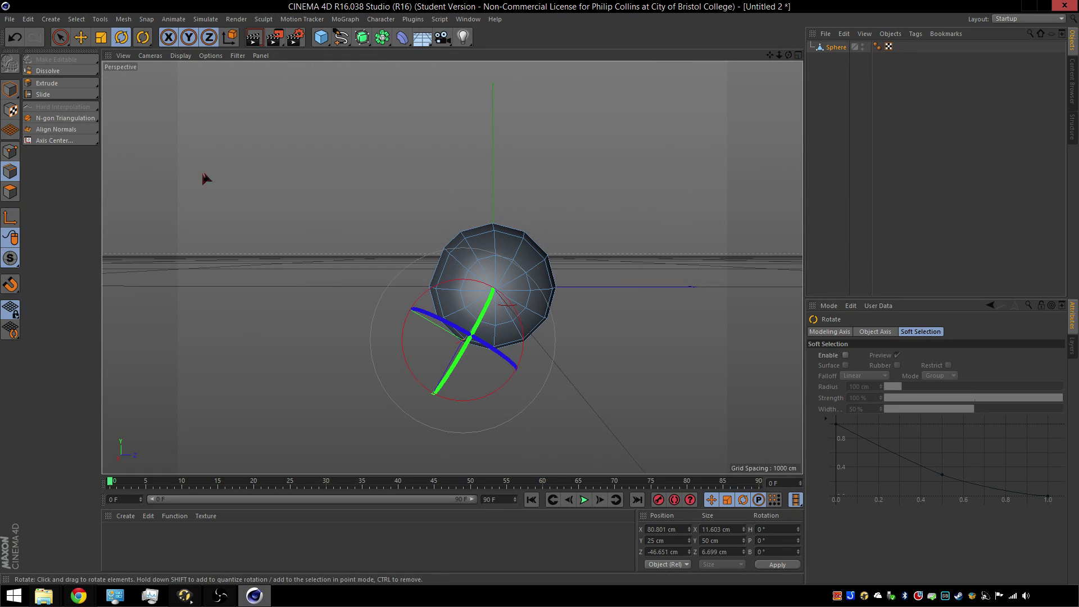
{"action": "left_click", "coordinate": [85, 43]}
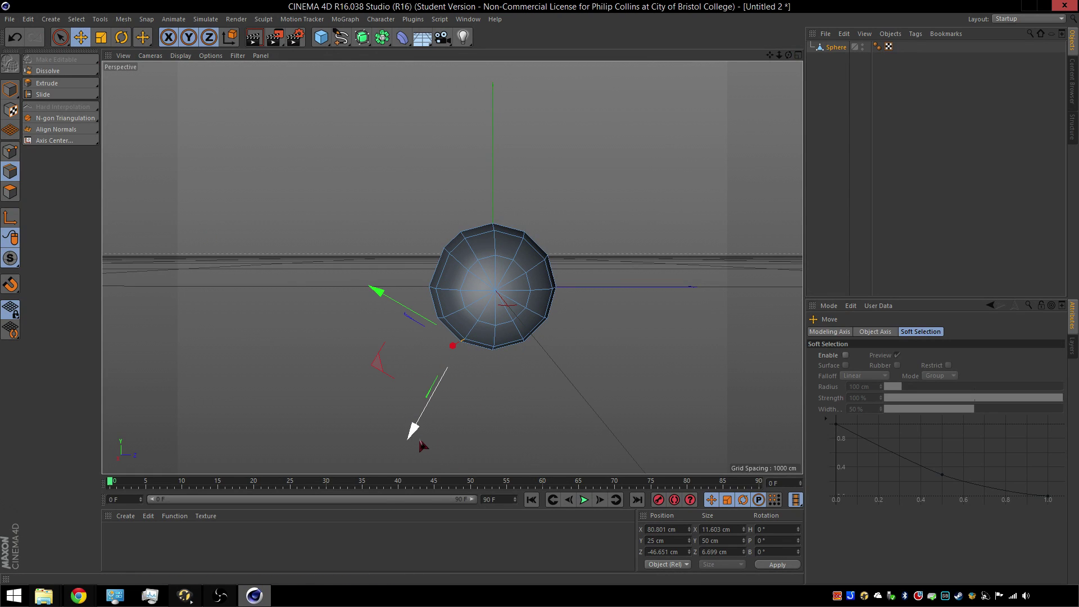
{"action": "left_click_drag", "start_coordinate": [413, 432], "coordinate": [392, 448]}
{"action": "left_click_drag", "start_coordinate": [366, 315], "coordinate": [358, 310]}
Move the rim edge just above the pointed corner outward about 19.6 cm along its Z axis.
{"action": "left_click", "coordinate": [440, 319]}
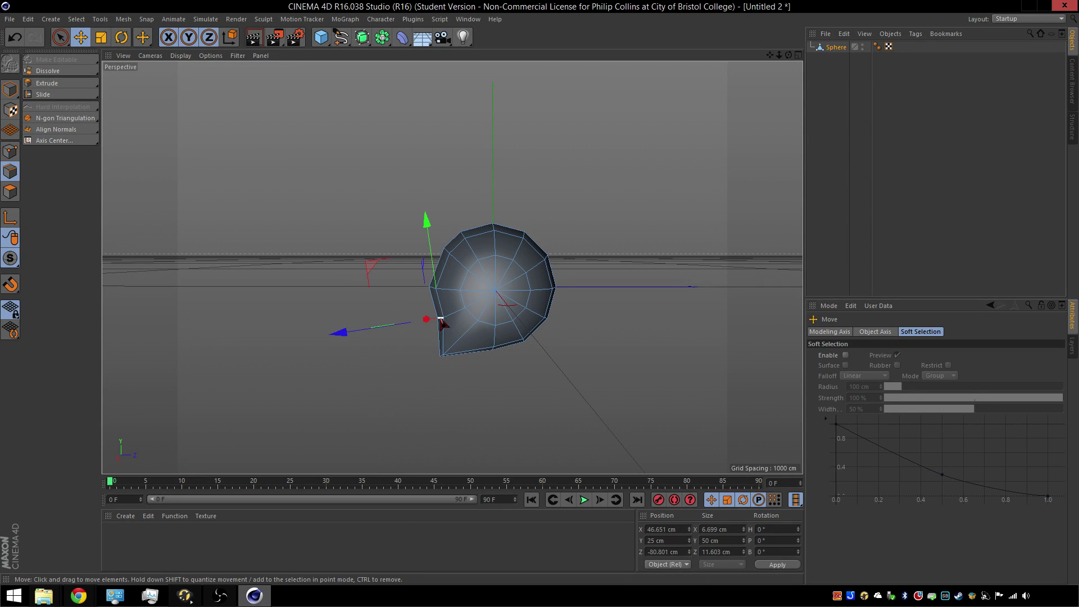
{"action": "left_click_drag", "start_coordinate": [343, 336], "coordinate": [329, 335]}
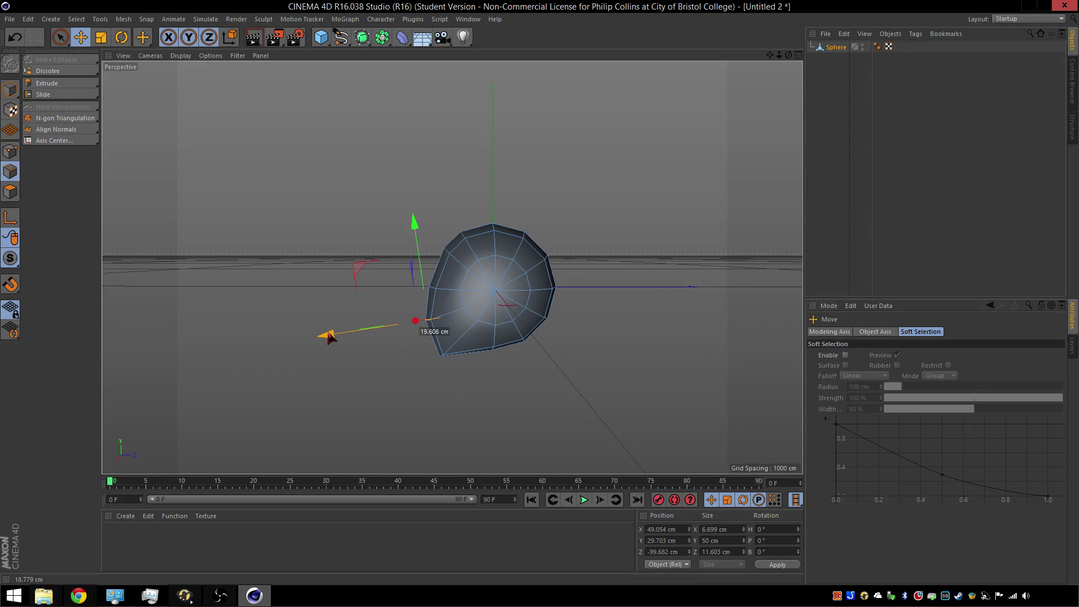
{"action": "left_click_drag", "start_coordinate": [330, 335], "coordinate": [329, 336]}
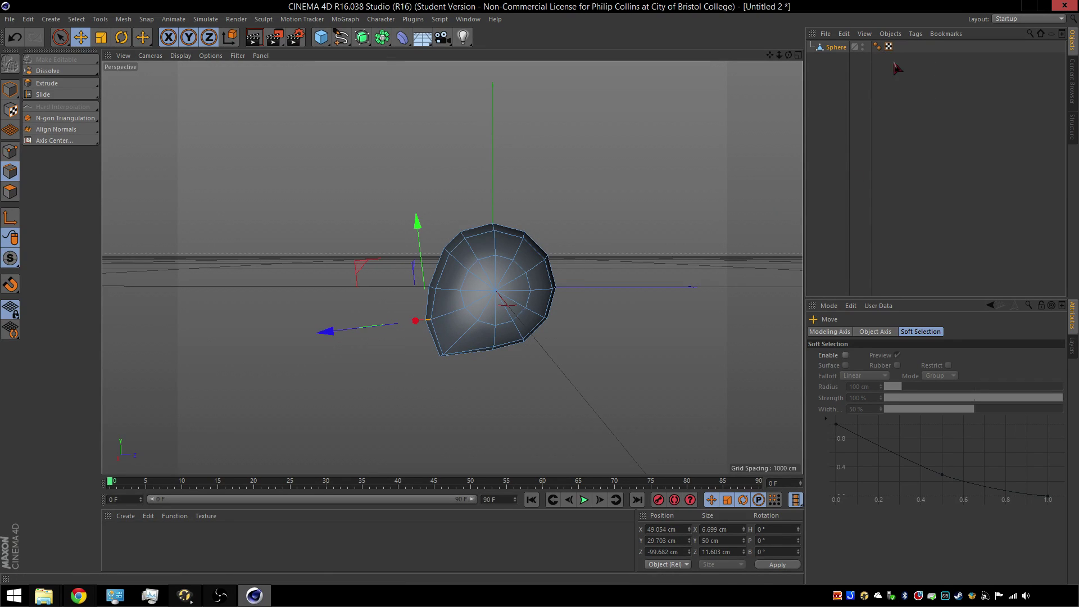
Add a Symmetry object mirroring across the ZY plane and nest the half-sphere under it.
{"action": "left_click", "coordinate": [382, 37]}
{"action": "left_click", "coordinate": [539, 96]}
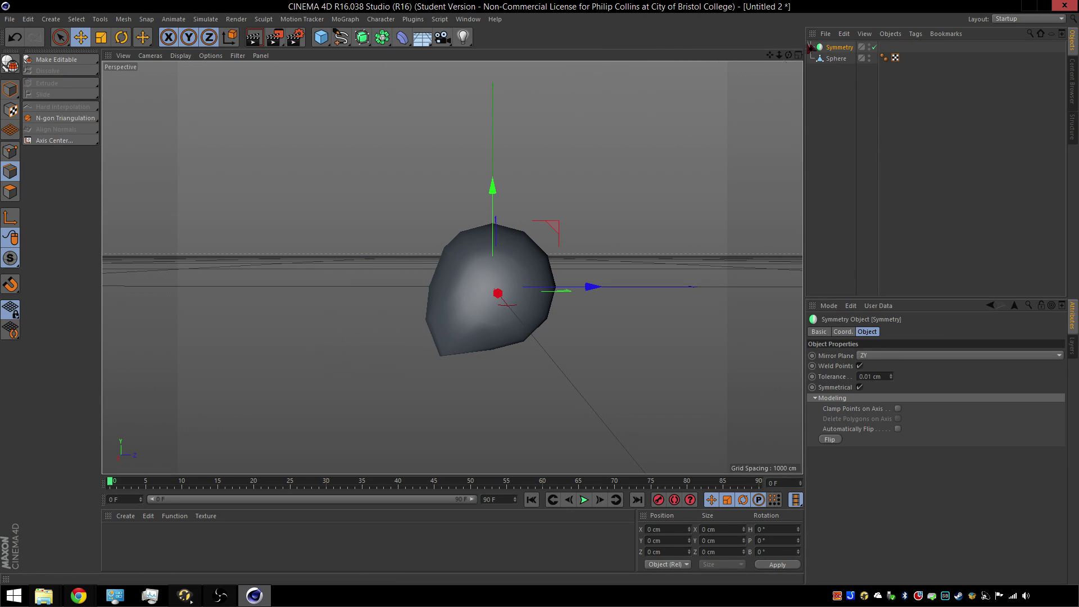
{"action": "left_click_drag", "start_coordinate": [788, 54], "coordinate": [404, 292]}
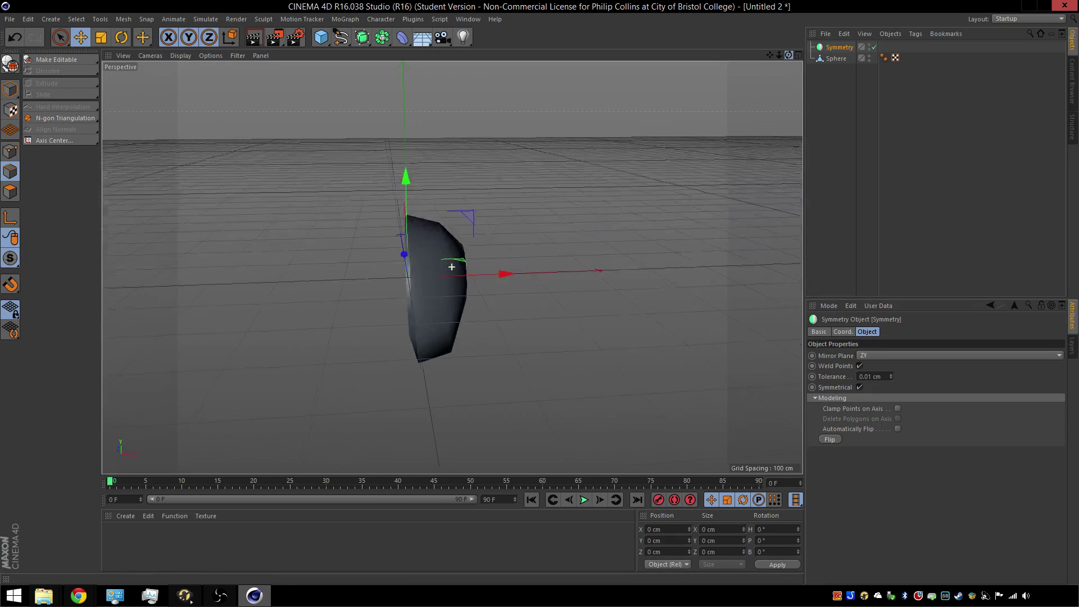
{"action": "left_click", "coordinate": [839, 61]}
{"action": "left_click_drag", "start_coordinate": [840, 63], "coordinate": [839, 48]}
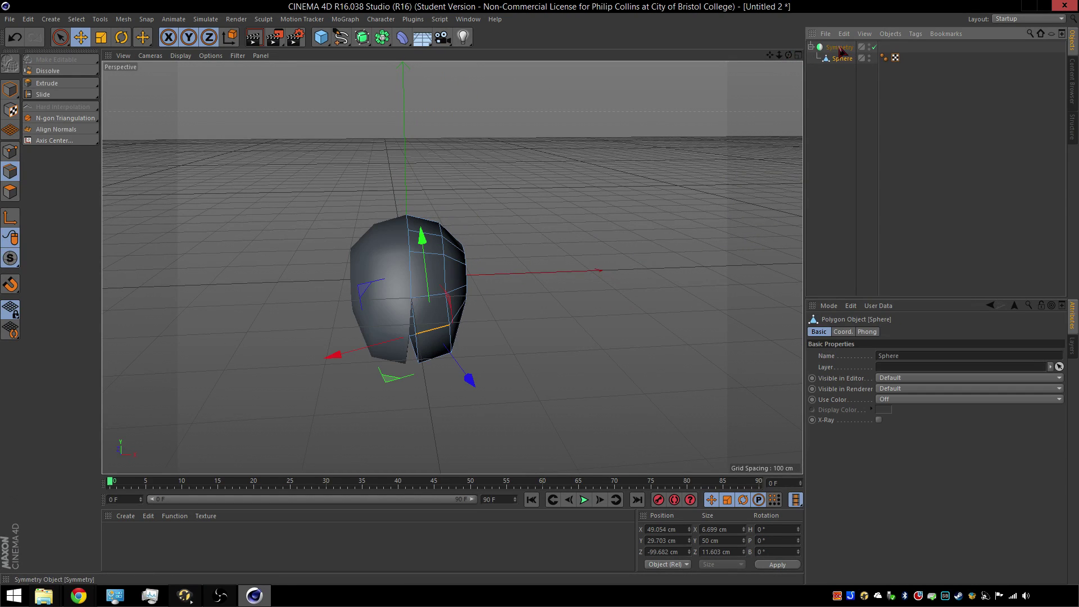
In point mode, move the open seam's upper front point along its Y axis onto the mirror plane, at Y about 0 cm.
{"action": "scroll", "coordinate": [440, 319], "scroll_direction": "up", "scroll_amount": 10}
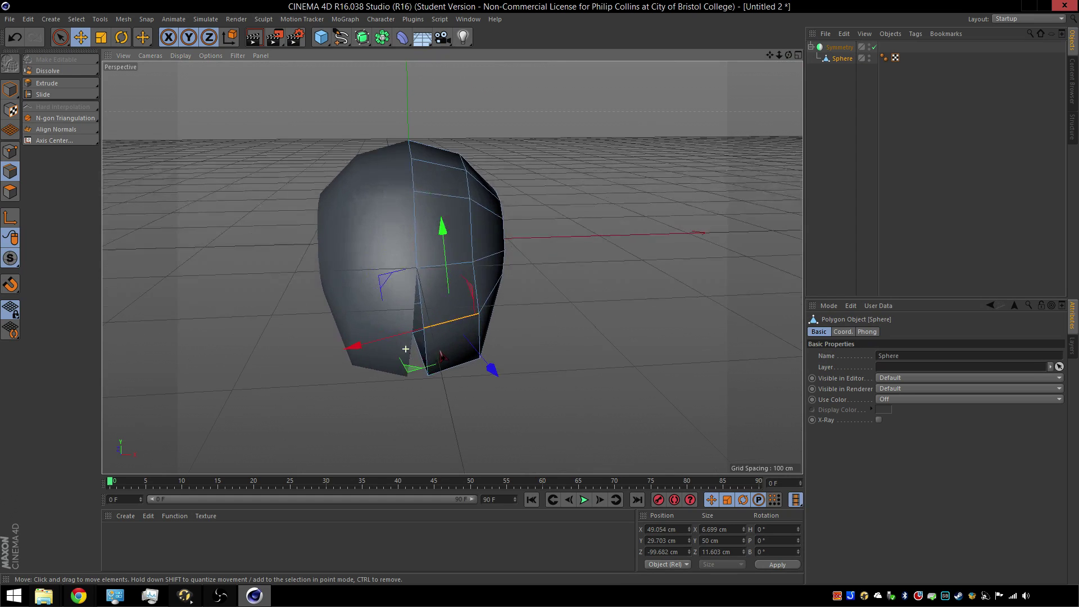
{"action": "scroll", "coordinate": [414, 343], "scroll_direction": "up", "scroll_amount": 4}
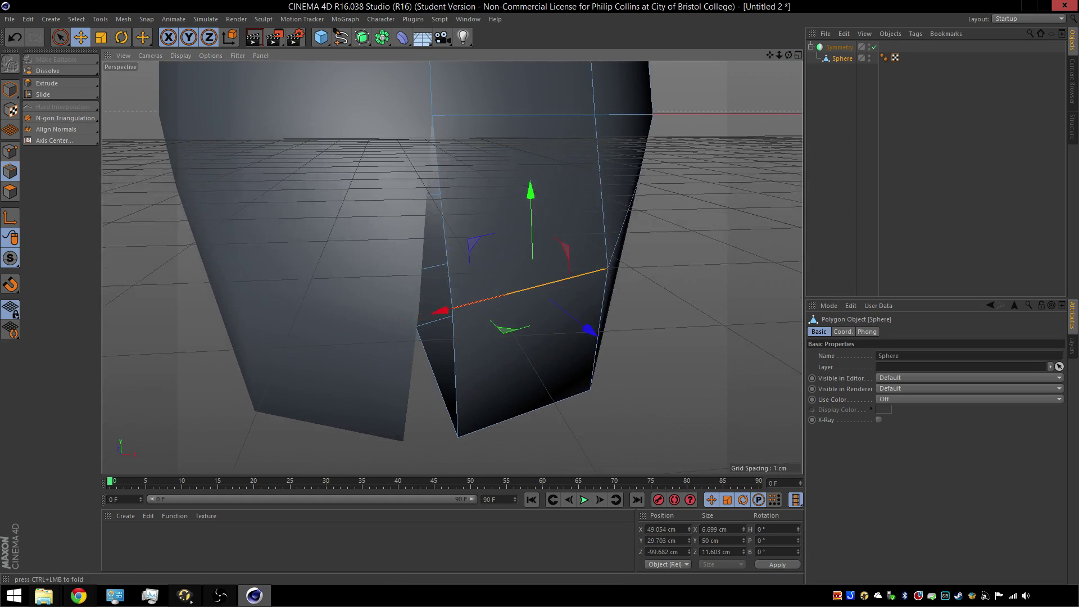
{"action": "left_click", "coordinate": [10, 152]}
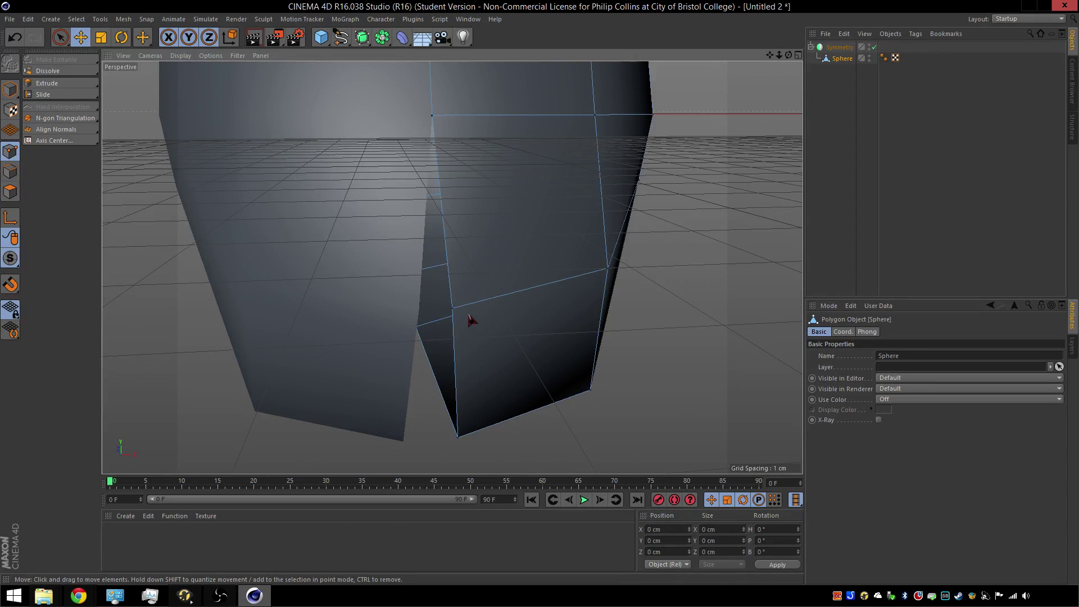
{"action": "left_click", "coordinate": [452, 309]}
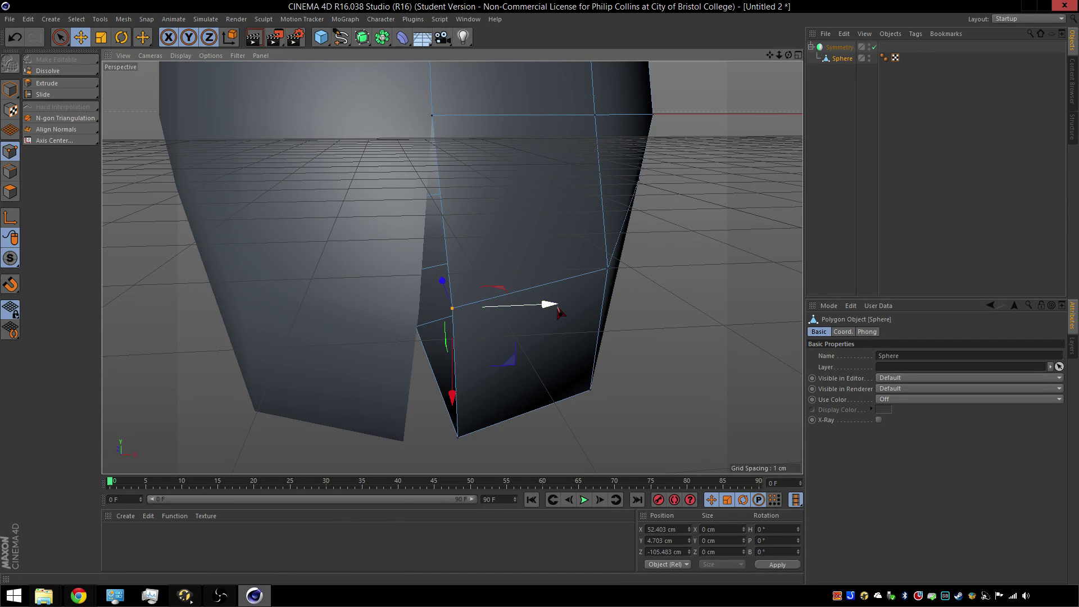
{"action": "left_click_drag", "start_coordinate": [548, 308], "coordinate": [533, 325]}
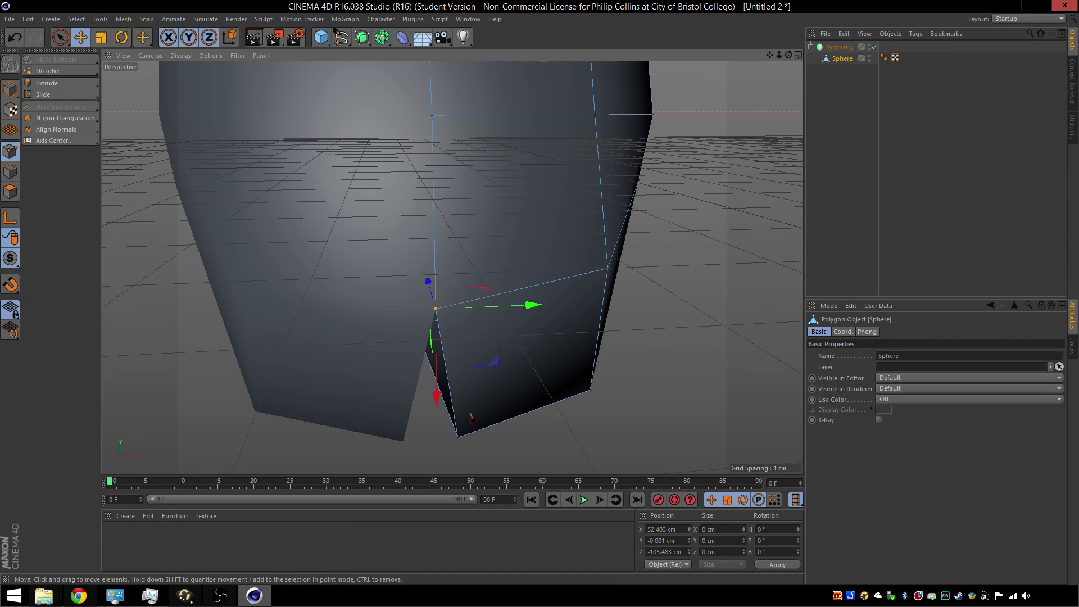
Move the bottom corner point of the open seam along its Y axis to the mirror plane, at Y about 0.02 cm.
{"action": "left_click", "coordinate": [458, 437]}
{"action": "left_click_drag", "start_coordinate": [562, 436], "coordinate": [517, 434]}
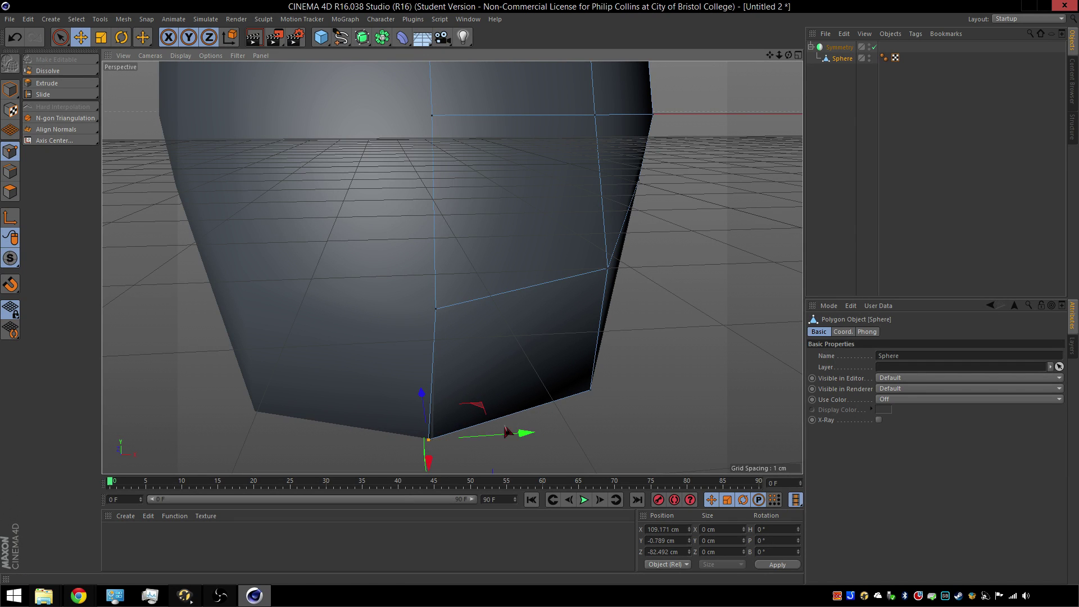
{"action": "scroll", "coordinate": [435, 452], "scroll_direction": "up", "scroll_amount": 6}
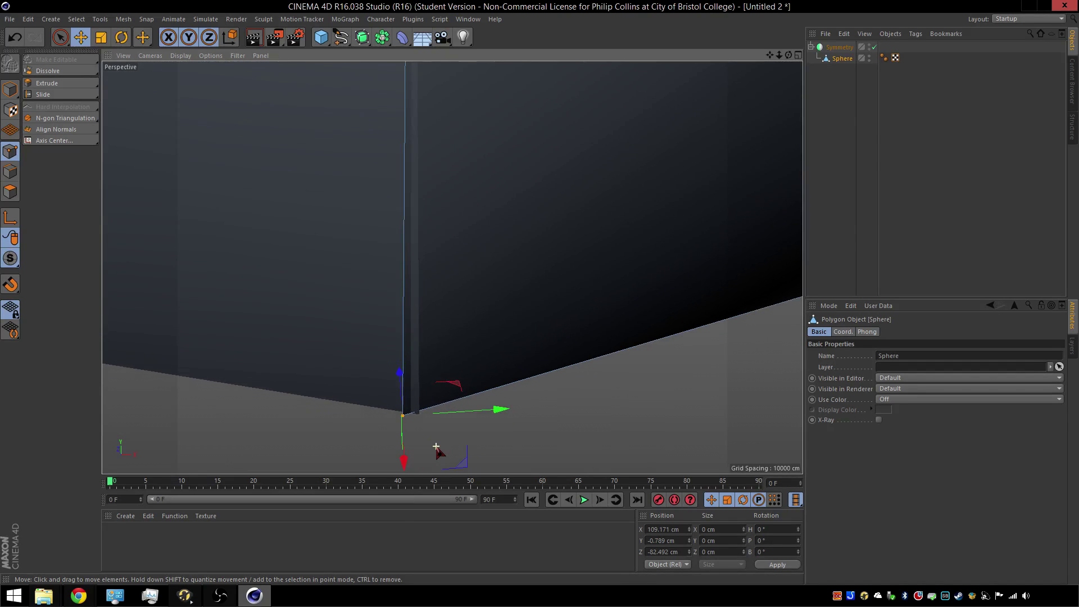
{"action": "left_click_drag", "start_coordinate": [499, 412], "coordinate": [505, 411]}
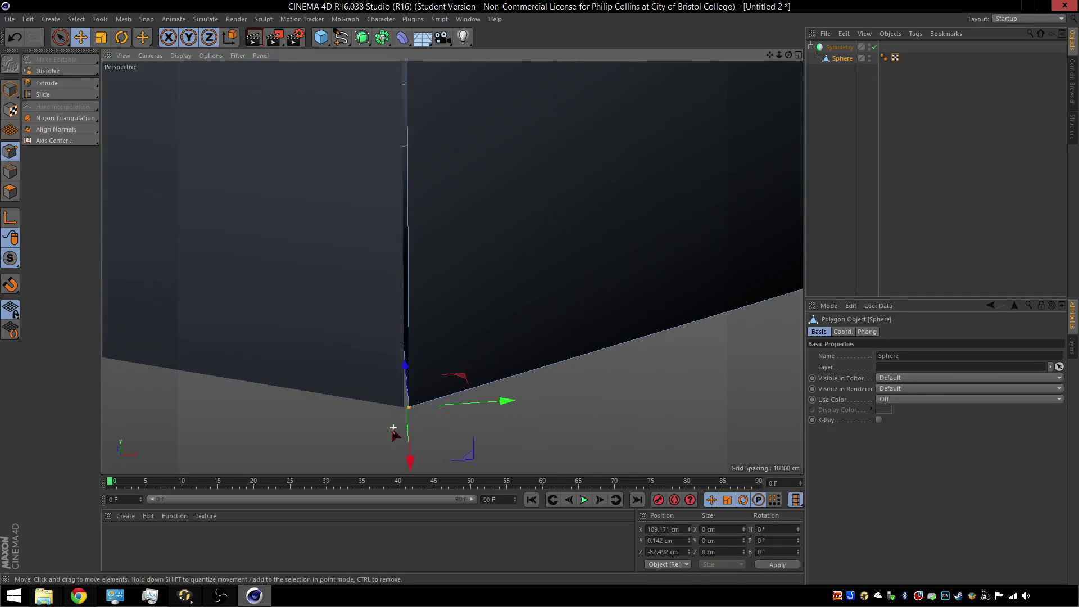
{"action": "left_click_drag", "start_coordinate": [505, 402], "coordinate": [508, 403]}
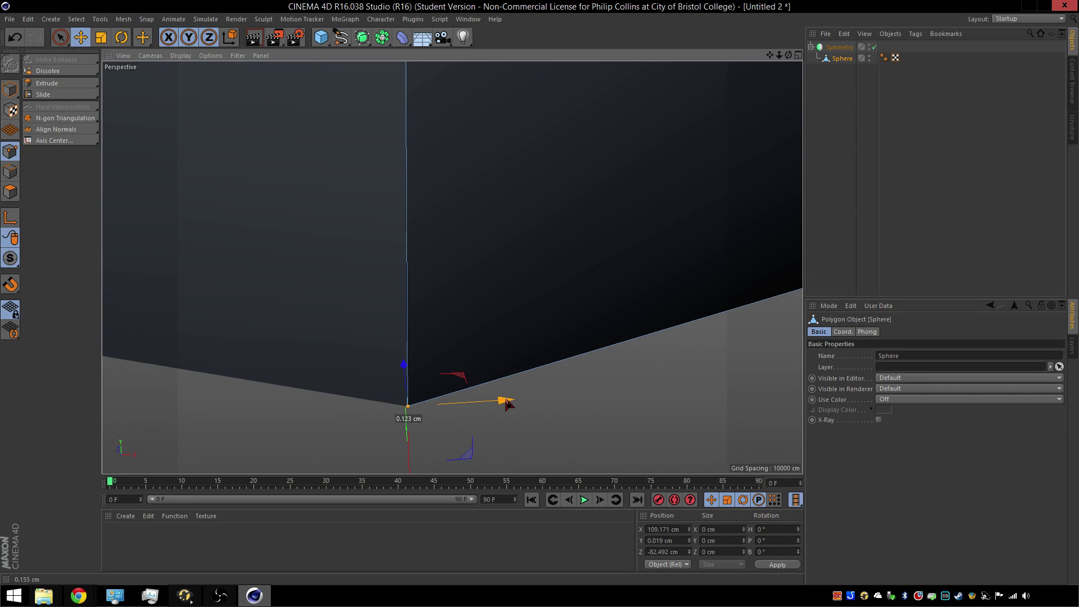
{"action": "scroll", "coordinate": [550, 307], "scroll_direction": "down", "scroll_amount": 15}
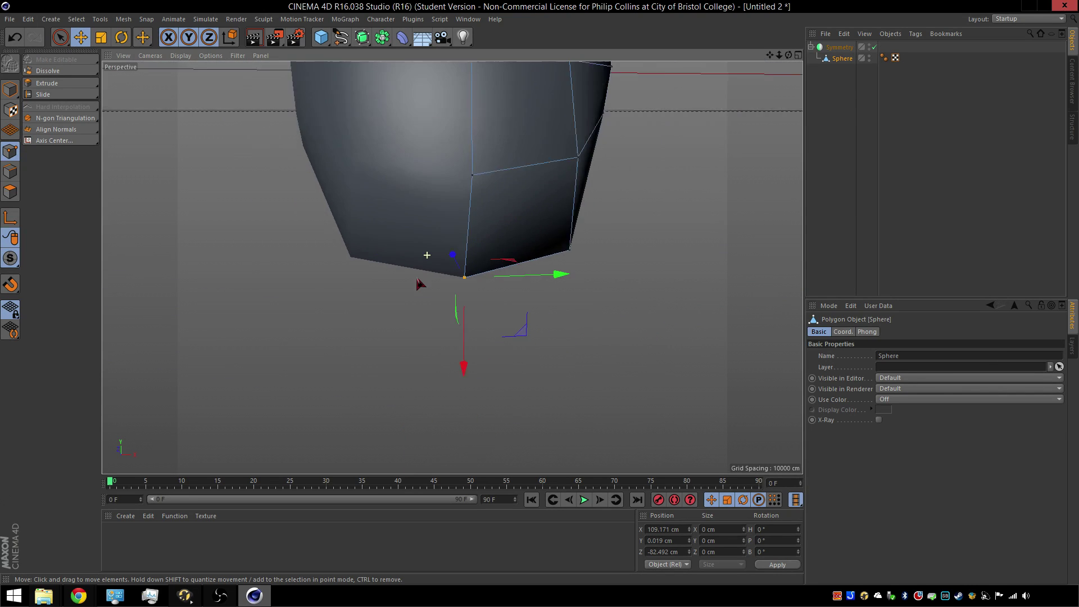
Raise the whole Symmetry object along its Y axis so its bottom sits near the ground grid.
{"action": "left_click", "coordinate": [838, 48]}
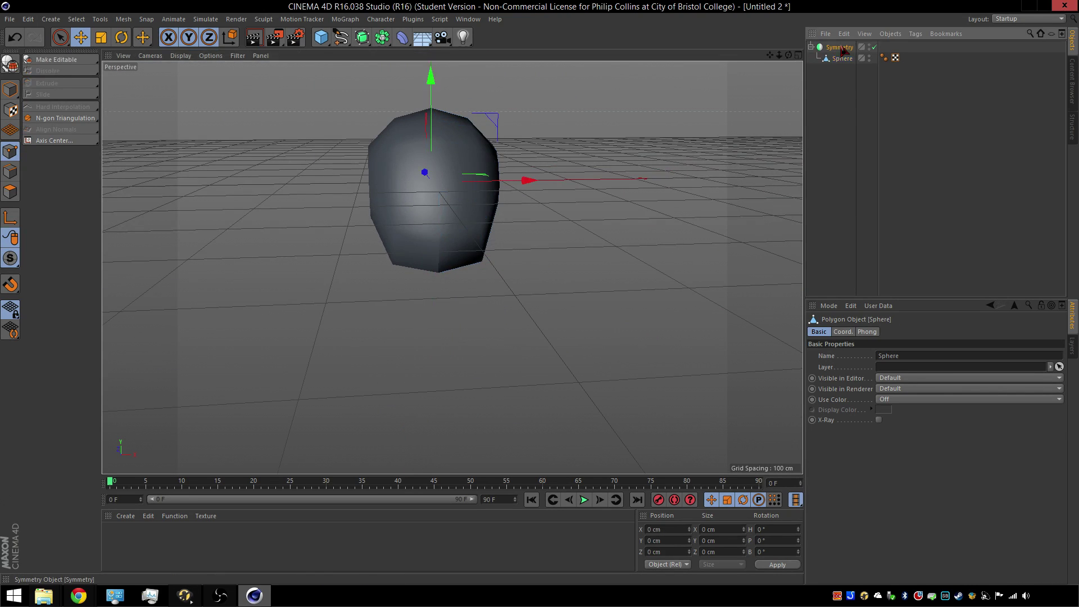
{"action": "left_click_drag", "start_coordinate": [430, 76], "coordinate": [432, 11]}
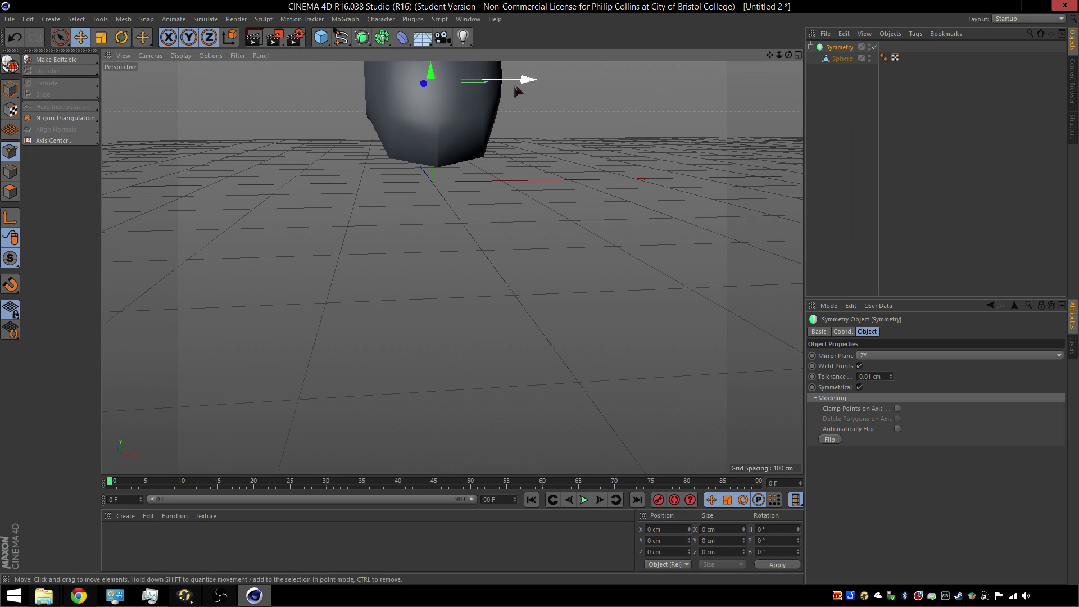
{"action": "left_click_drag", "start_coordinate": [771, 62], "coordinate": [770, 93]}
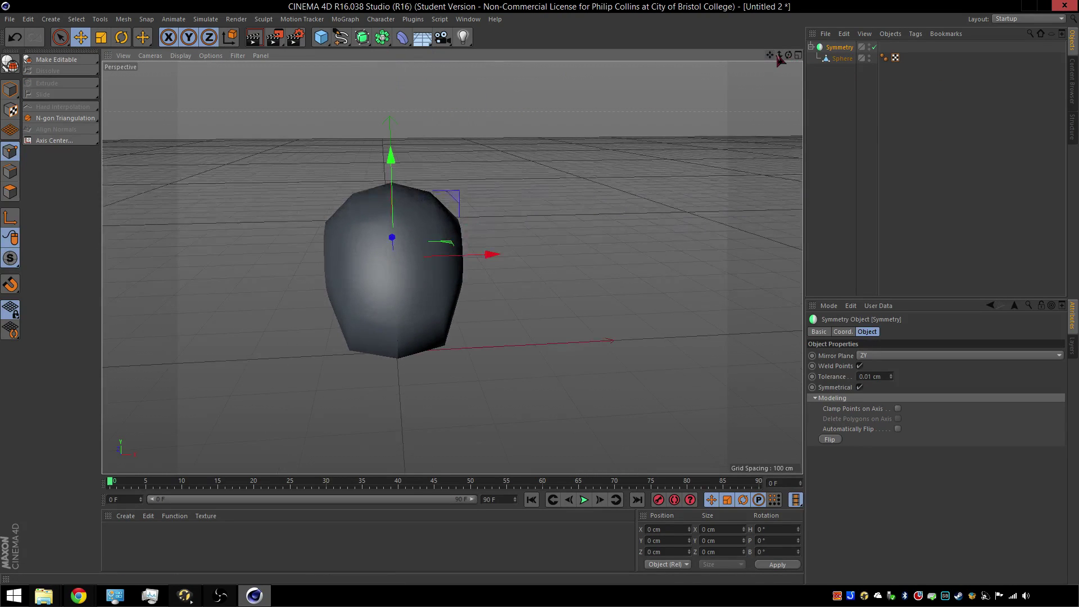
Fine-tune the sphere's bottom seam point along its Y axis to about 0.007 cm so both halves meet.
{"action": "left_click", "coordinate": [845, 63]}
{"action": "scroll", "coordinate": [364, 422], "scroll_direction": "up", "scroll_amount": 3}
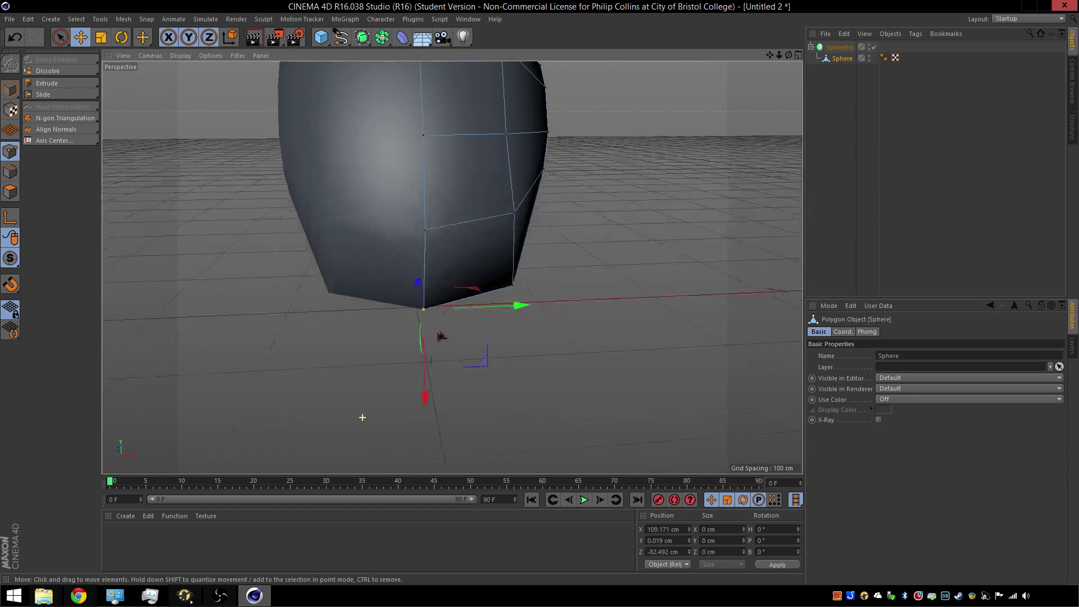
{"action": "scroll", "coordinate": [445, 298], "scroll_direction": "up", "scroll_amount": 4}
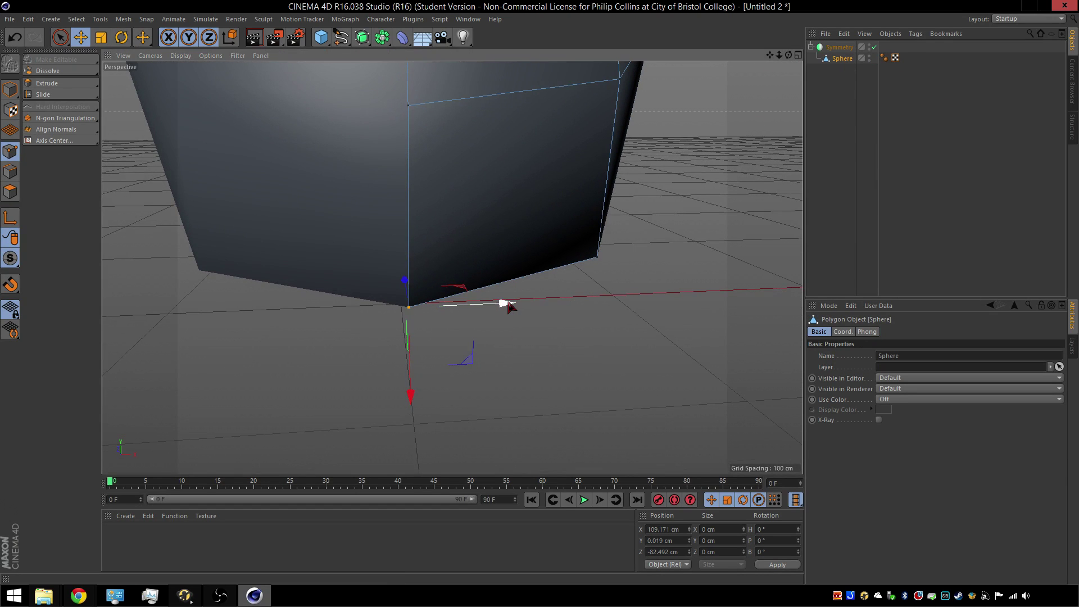
{"action": "left_click_drag", "start_coordinate": [505, 305], "coordinate": [509, 306]}
{"action": "scroll", "coordinate": [450, 308], "scroll_direction": "up", "scroll_amount": 5}
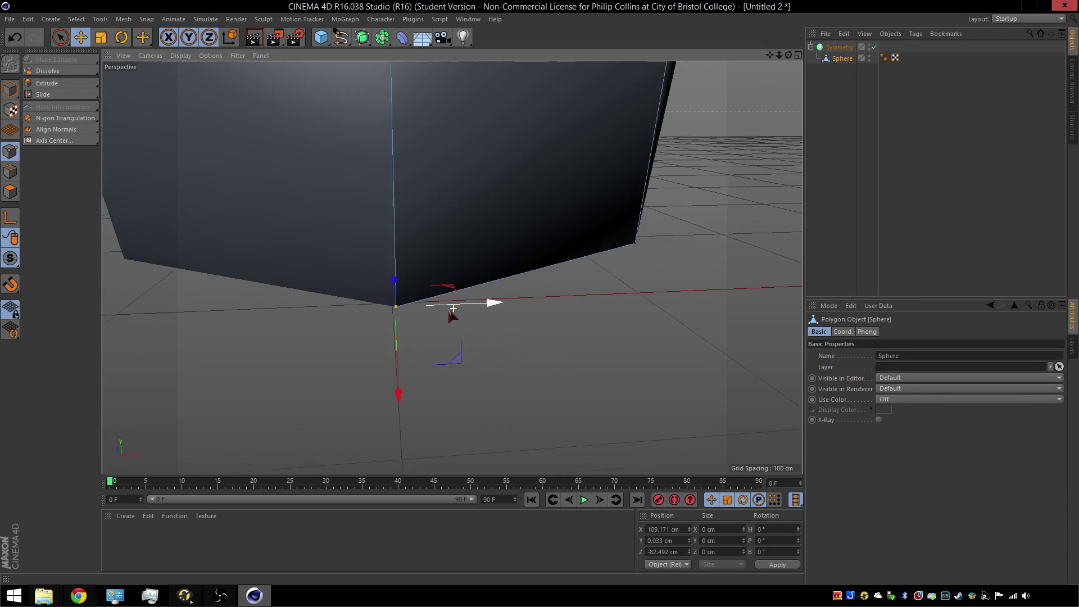
{"action": "scroll", "coordinate": [376, 248], "scroll_direction": "up", "scroll_amount": 2}
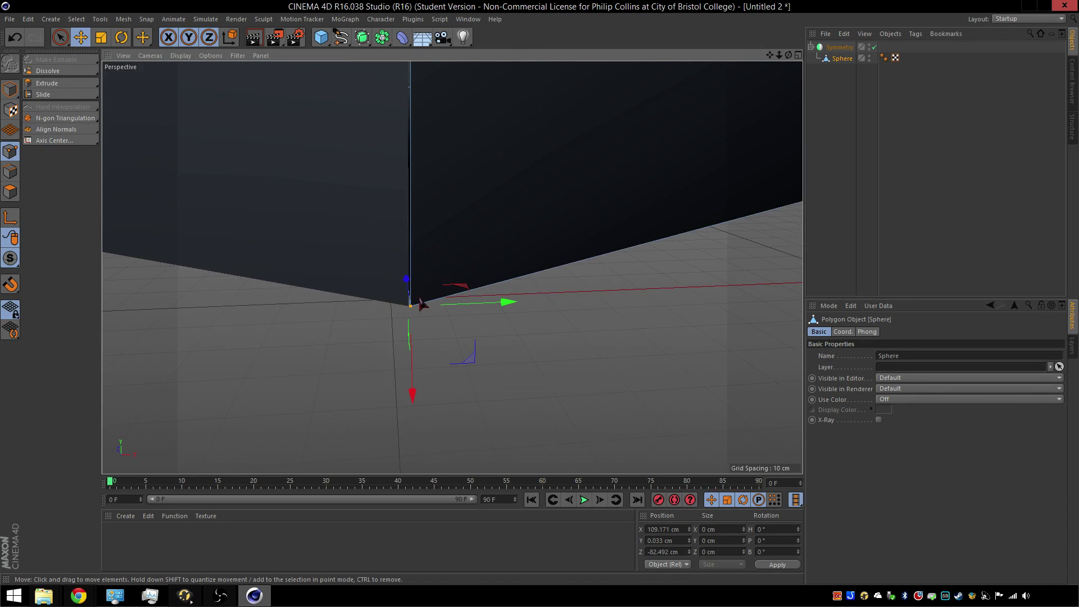
{"action": "left_click_drag", "start_coordinate": [419, 300], "coordinate": [405, 308], "text": "alt"}
{"action": "left_click_drag", "start_coordinate": [490, 290], "coordinate": [487, 290]}
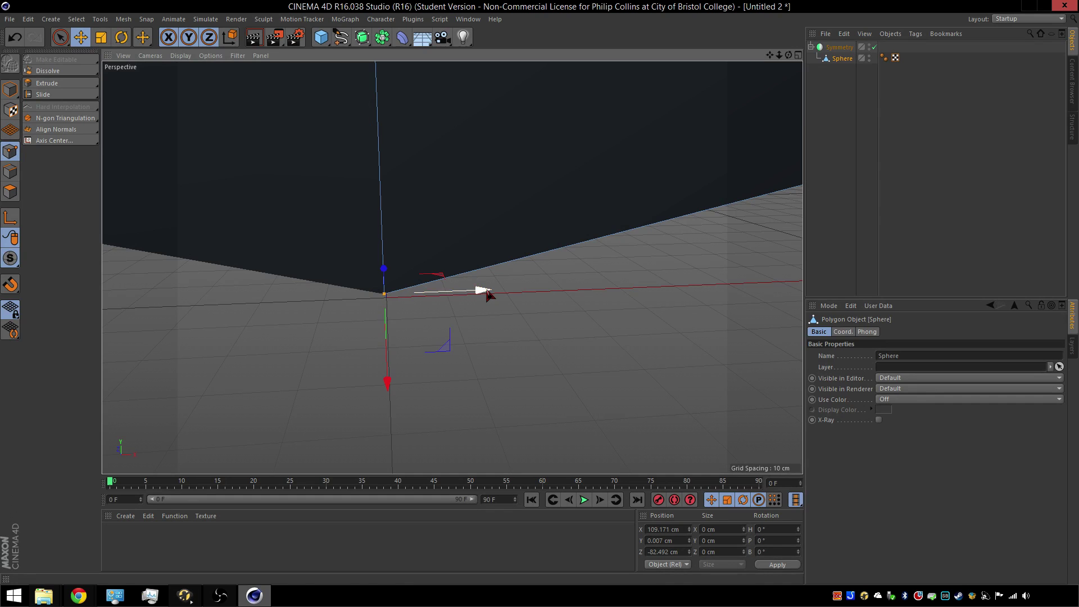
Select the row of vertical edges on the lower front of the sphere and connect them with a new horizontal edge row.
{"action": "scroll", "coordinate": [474, 243], "scroll_direction": "down", "scroll_amount": 5}
{"action": "scroll", "coordinate": [280, 257], "scroll_direction": "down", "scroll_amount": 10}
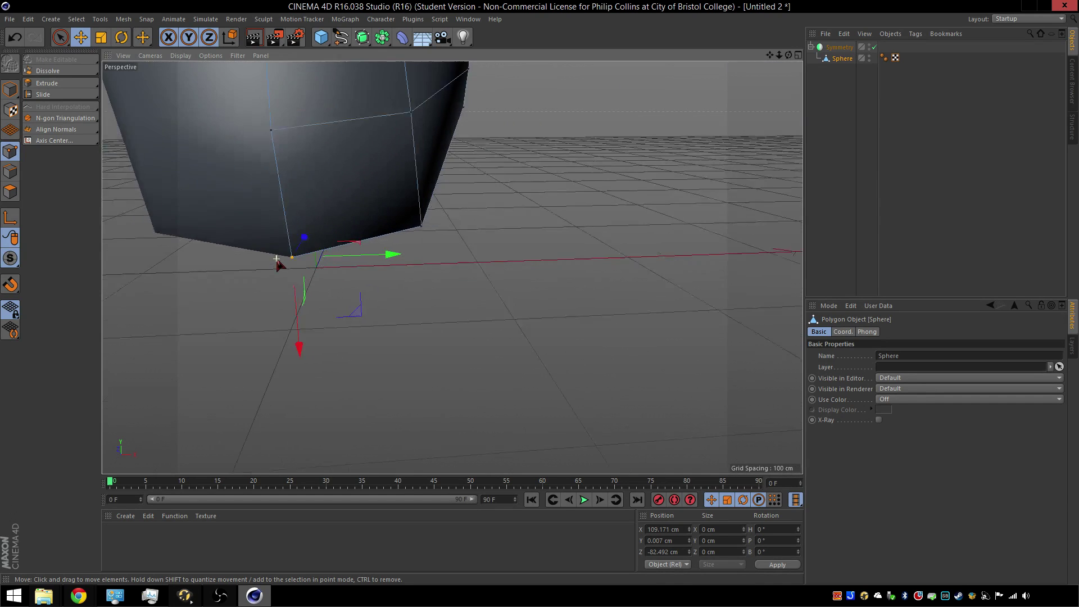
{"action": "scroll", "coordinate": [276, 258], "scroll_direction": "down", "scroll_amount": 4}
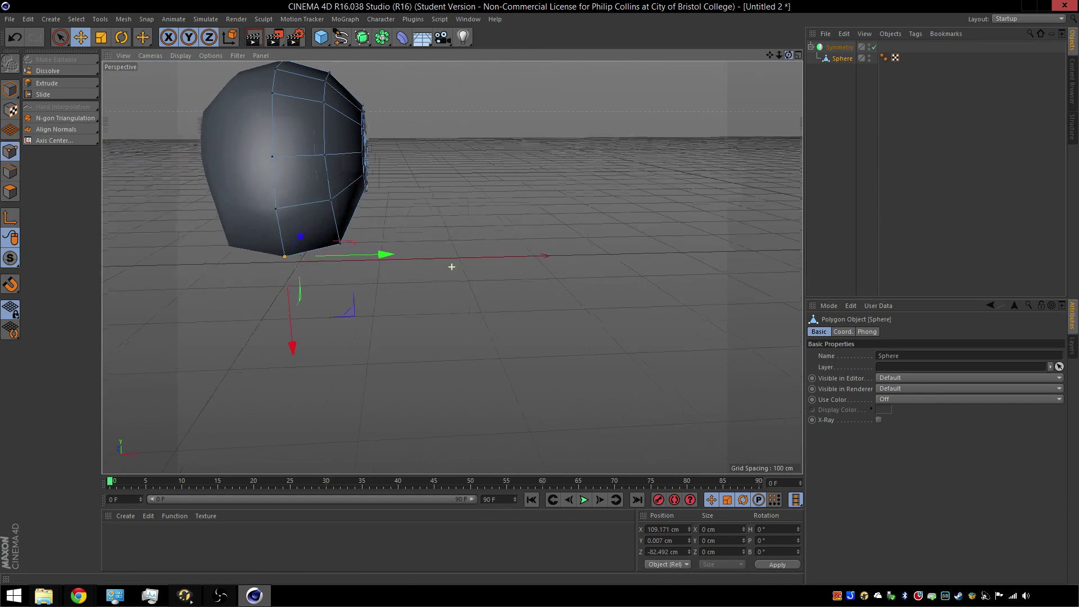
{"action": "left_click_drag", "start_coordinate": [788, 55], "coordinate": [759, 73]}
{"action": "middle_click_drag", "start_coordinate": [429, 162], "coordinate": [526, 283], "text": "alt"}
{"action": "left_click_drag", "start_coordinate": [493, 285], "coordinate": [490, 276], "text": "alt"}
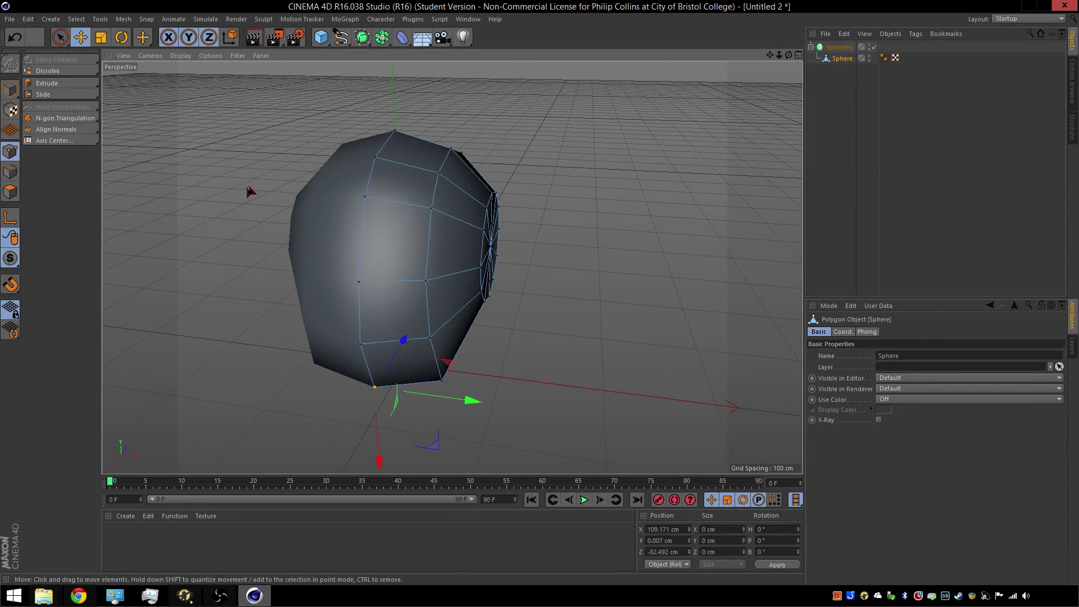
{"action": "left_click", "coordinate": [60, 37]}
{"action": "left_click", "coordinate": [9, 173]}
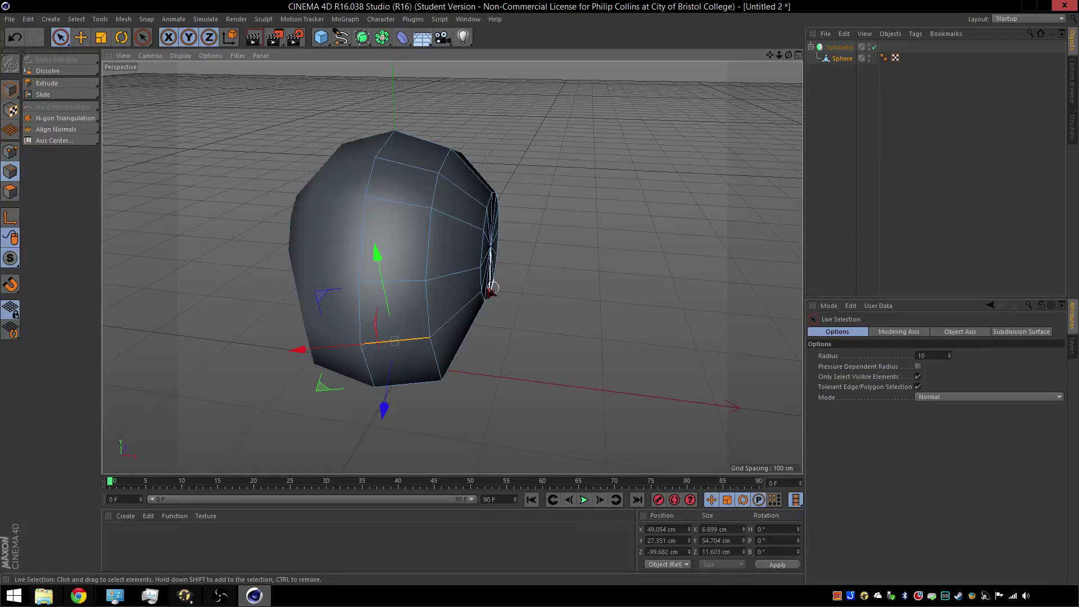
{"action": "left_click_drag", "start_coordinate": [477, 281], "coordinate": [348, 305]}
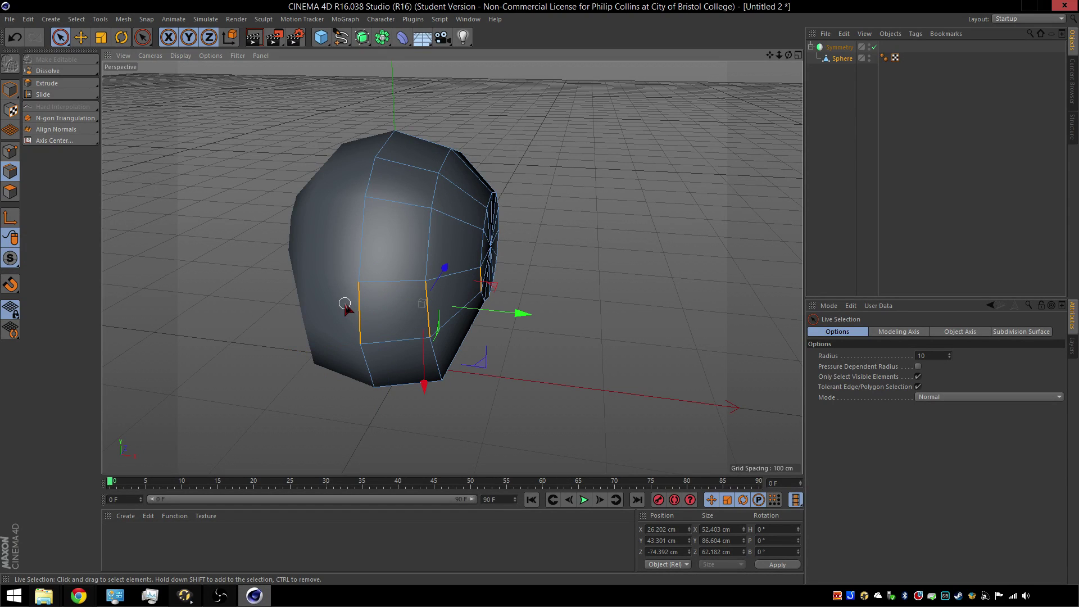
{"action": "key", "text": "m"}
{"action": "key", "text": "m"}
Connect the three stacked horizontal edges beside the mirror seam with a vertical cut and slide it about 19.6 cm toward the seam.
{"action": "left_click", "coordinate": [318, 322]}
{"action": "left_click_drag", "start_coordinate": [398, 277], "coordinate": [392, 343]}
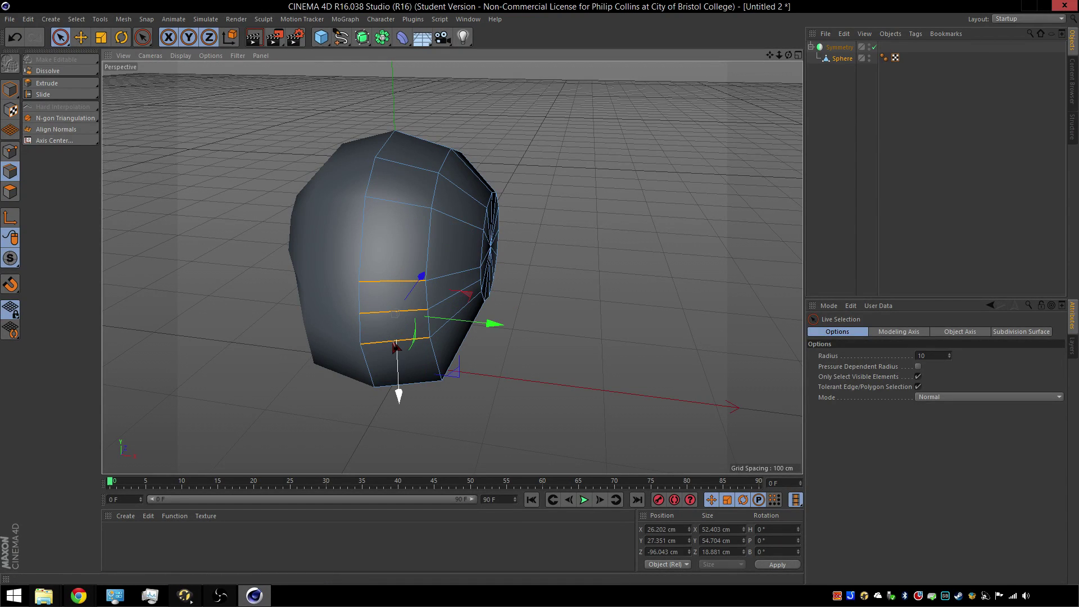
{"action": "left_click", "coordinate": [43, 94]}
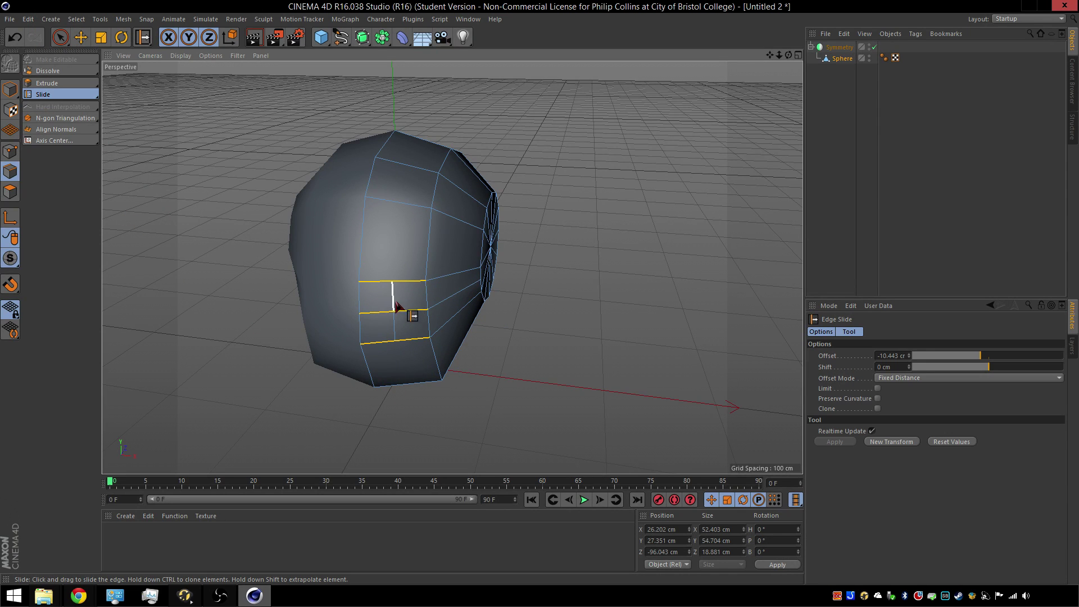
{"action": "left_click_drag", "start_coordinate": [397, 307], "coordinate": [371, 344]}
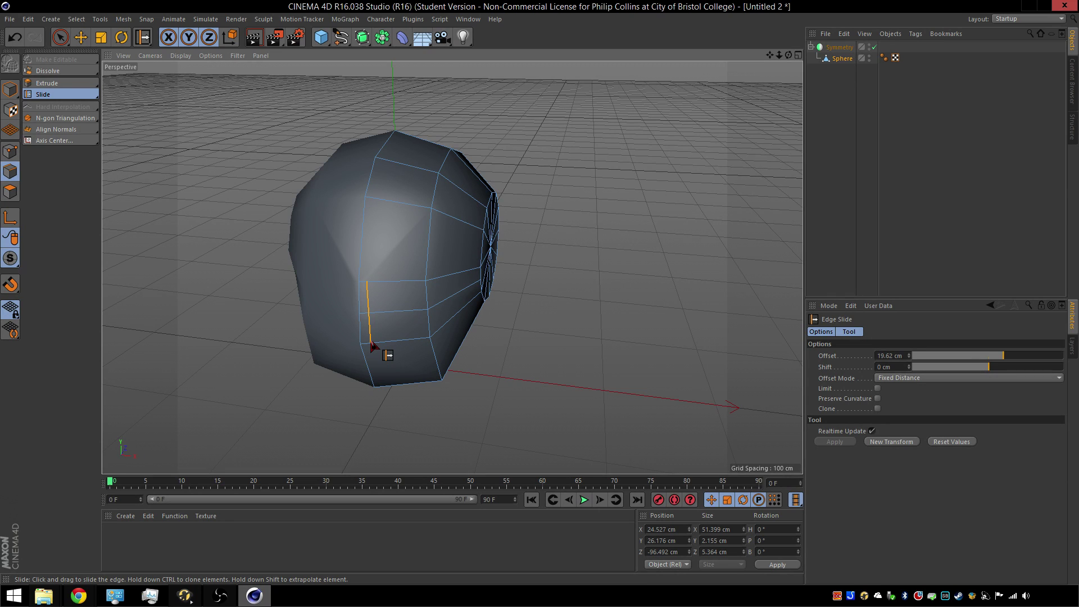
{"action": "left_click_drag", "start_coordinate": [371, 344], "coordinate": [371, 344]}
{"action": "key", "text": "space"}
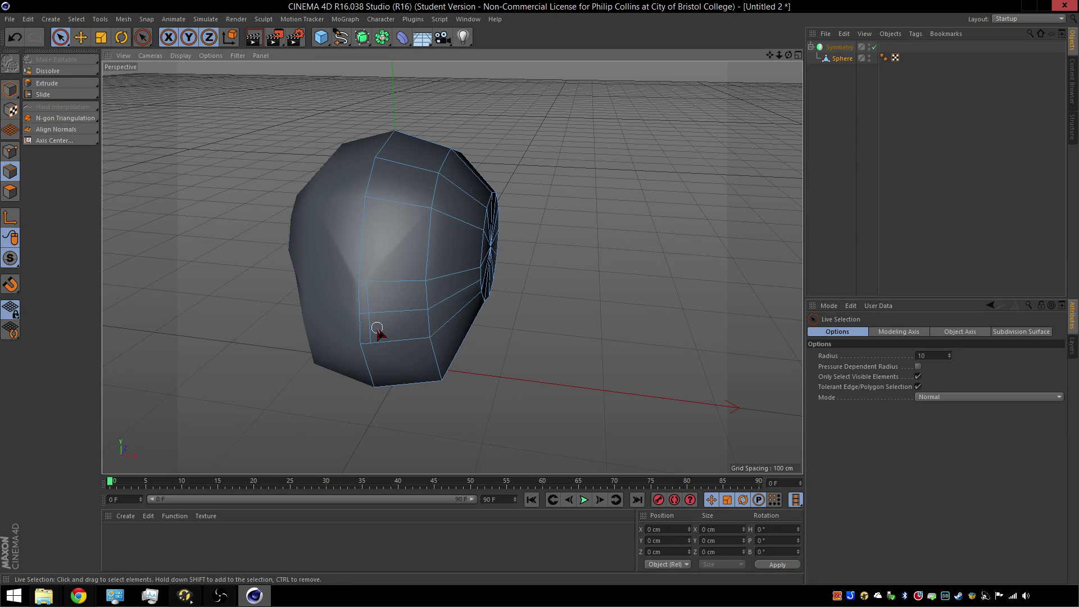
Connect the two short vertical edges of the narrow strip's lower section and slide the new crosswise edge down about 6.3 cm.
{"action": "left_click", "coordinate": [362, 329]}
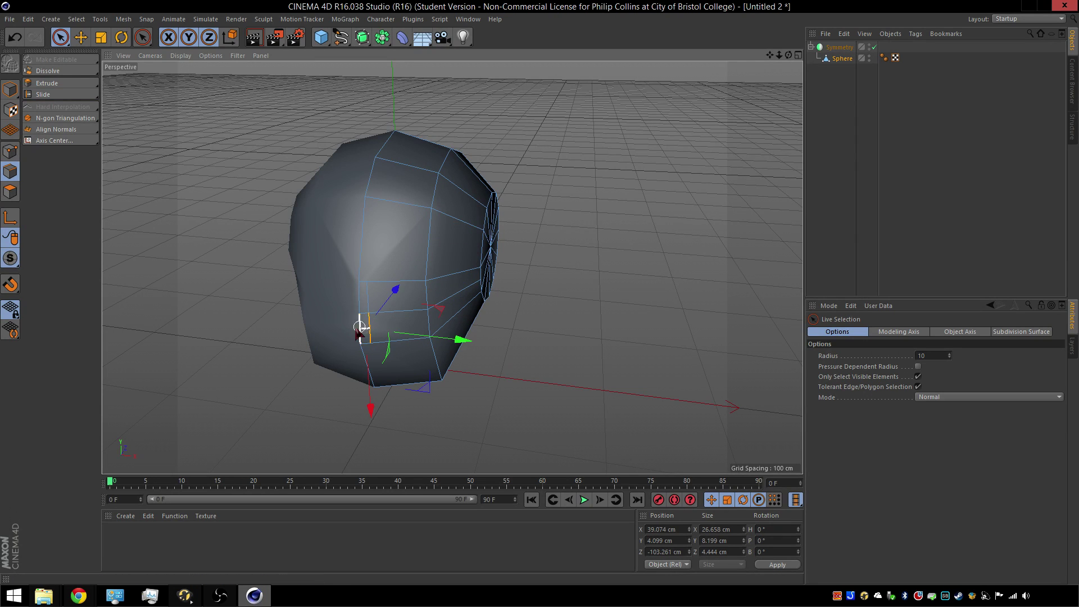
{"action": "left_click", "coordinate": [324, 336]}
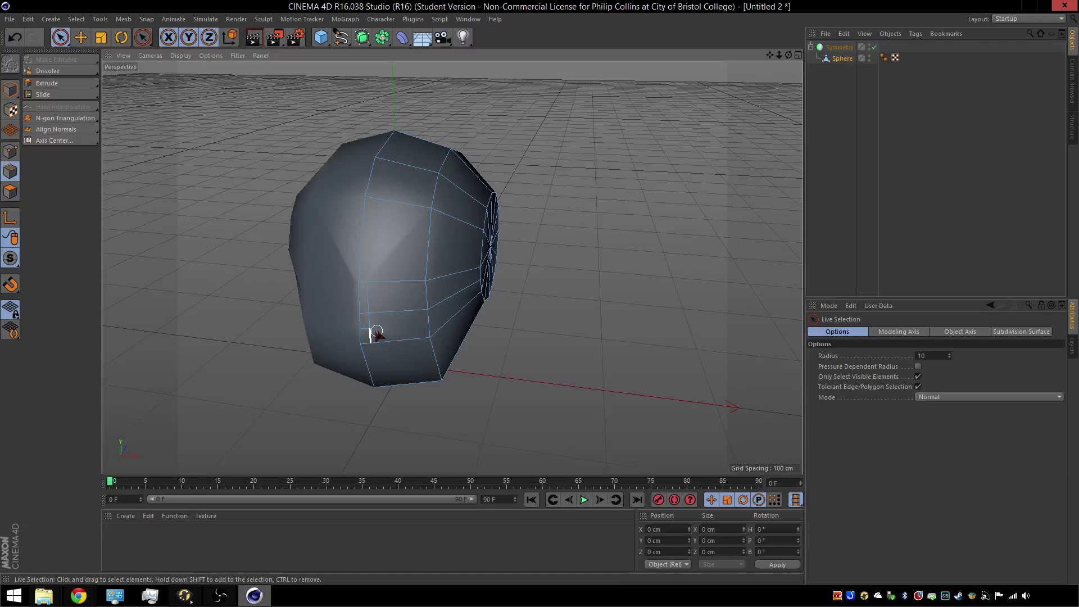
{"action": "key", "text": "m"}
{"action": "key", "text": "o"}
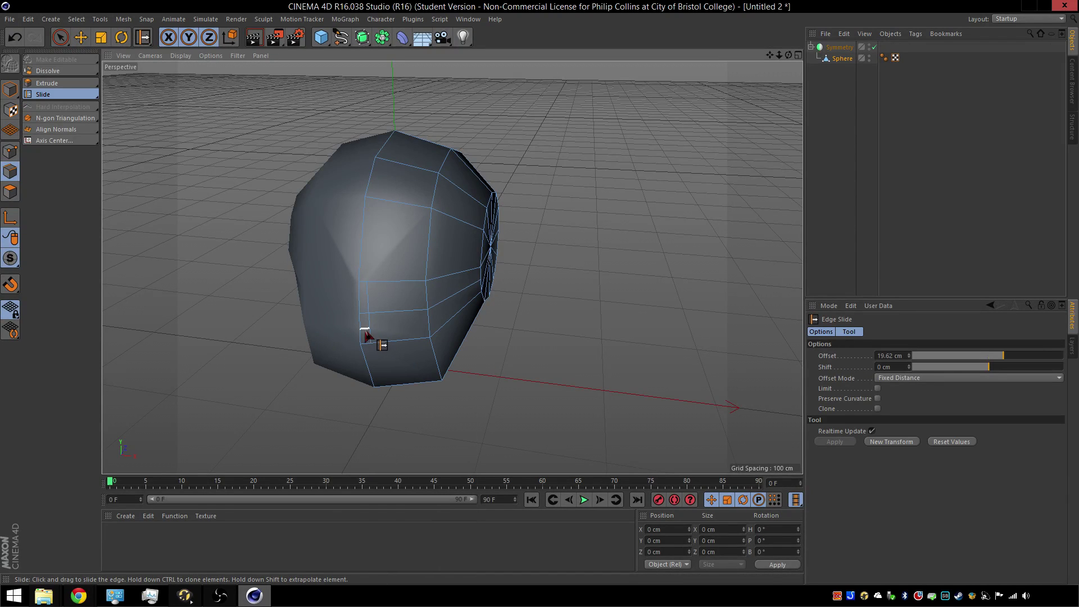
{"action": "left_click", "coordinate": [365, 330]}
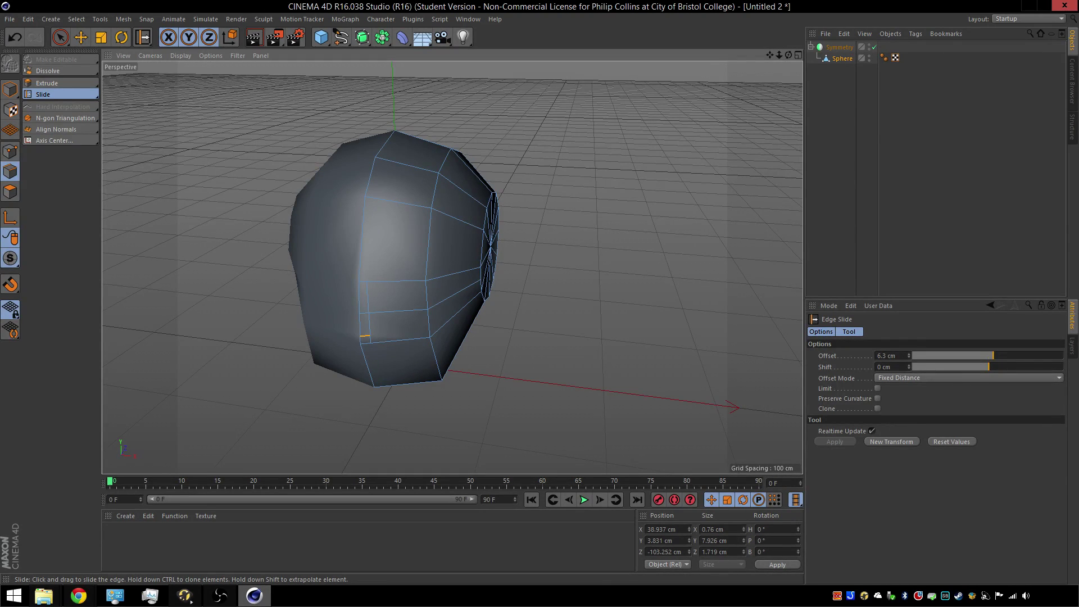
{"action": "left_click", "coordinate": [61, 37]}
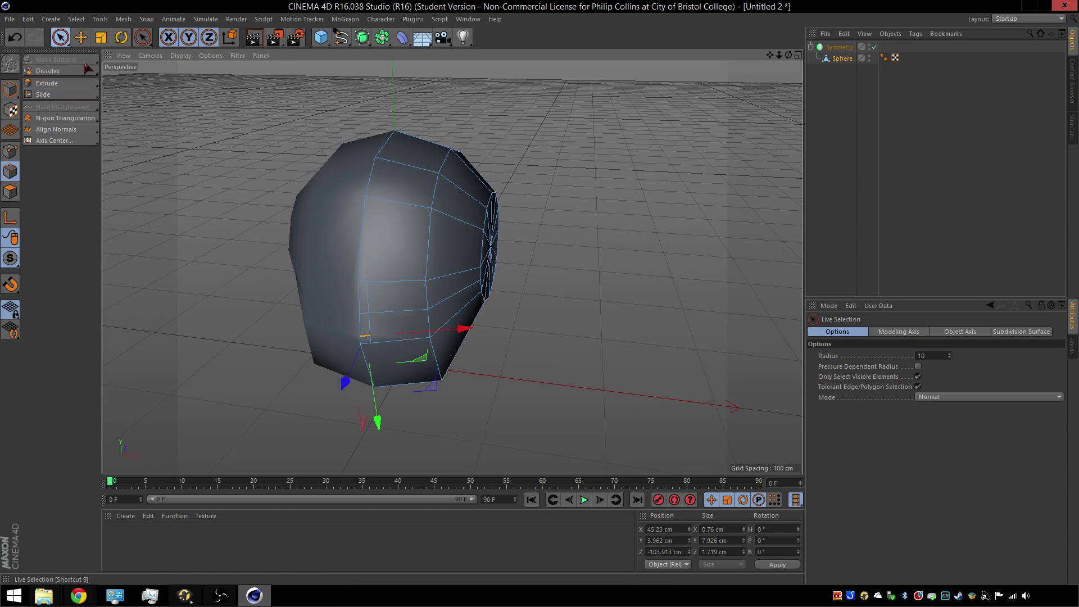
Connect the two slanted side edges of the sphere's lowest front face with a new horizontal edge.
{"action": "left_click", "coordinate": [449, 347]}
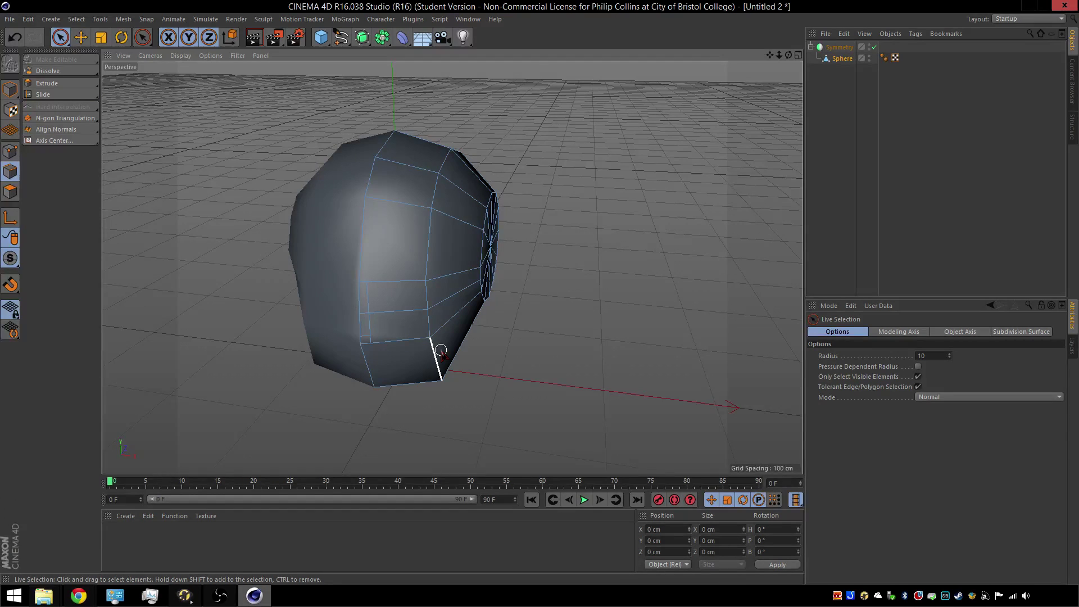
{"action": "left_click_drag", "start_coordinate": [439, 351], "coordinate": [339, 364]}
{"action": "key", "text": "m"}
{"action": "key", "text": "m"}
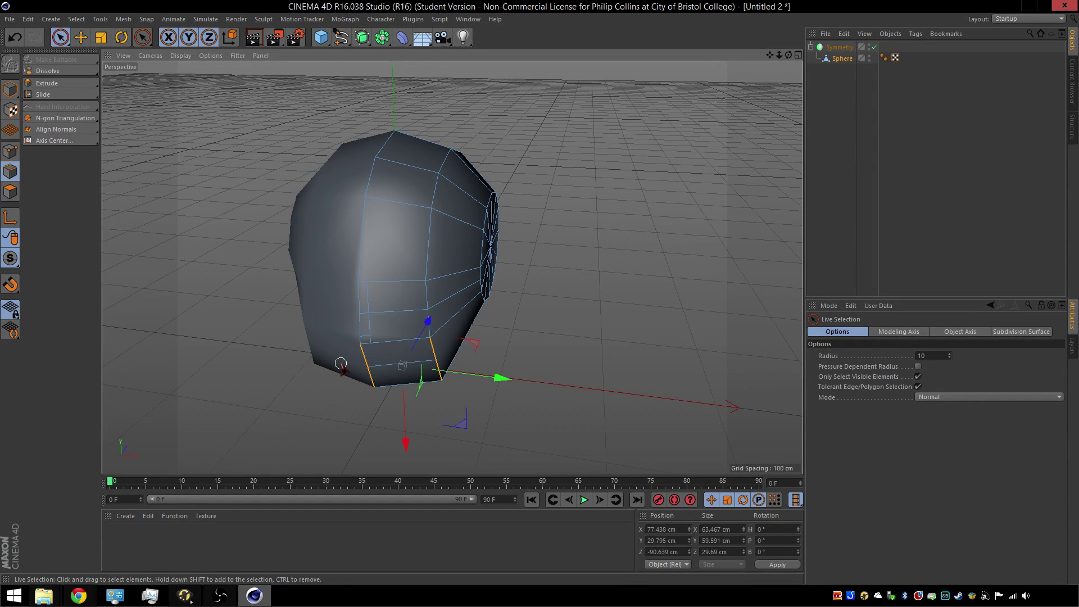
{"action": "left_click", "coordinate": [310, 422]}
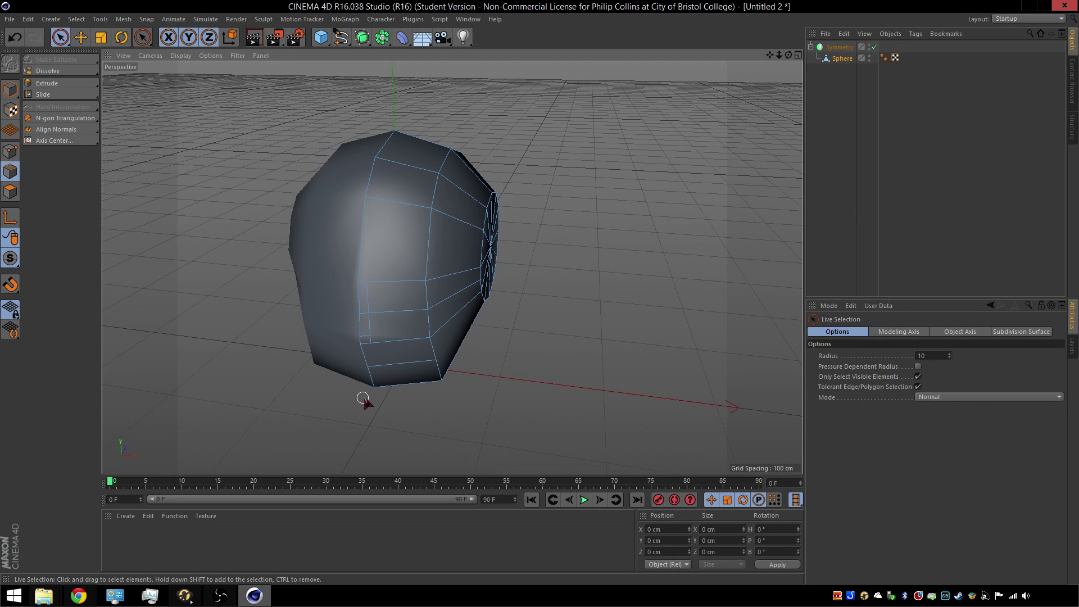
Slide the new horizontal edge down about 18 cm toward the sphere's bottom rim.
{"action": "left_click", "coordinate": [393, 369]}
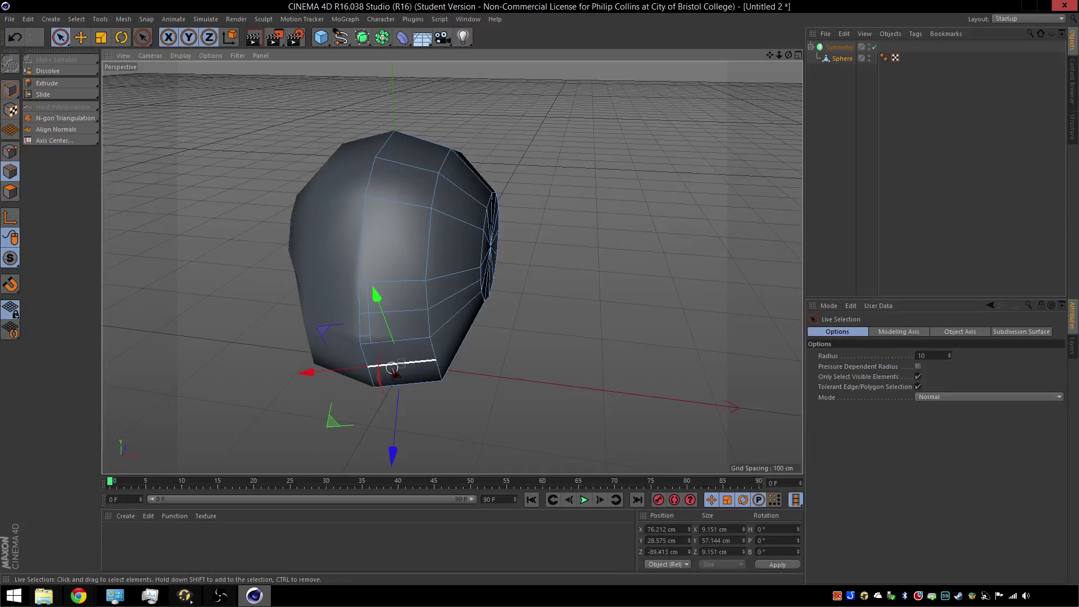
{"action": "key", "text": "m"}
{"action": "key", "text": "o"}
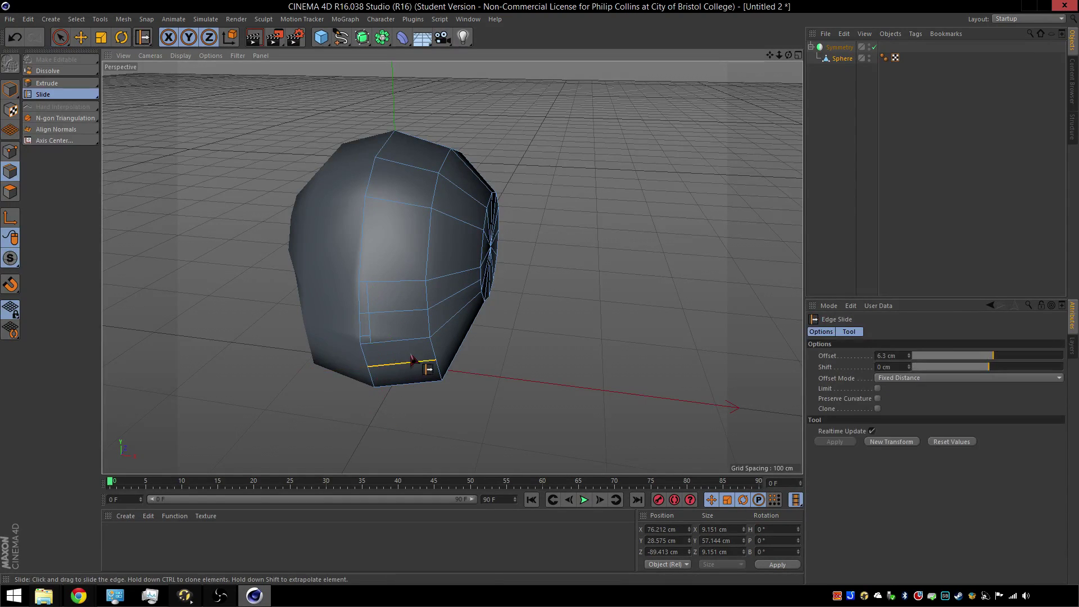
{"action": "left_click_drag", "start_coordinate": [412, 366], "coordinate": [412, 379]}
{"action": "scroll", "coordinate": [393, 387], "scroll_direction": "up", "scroll_amount": 5}
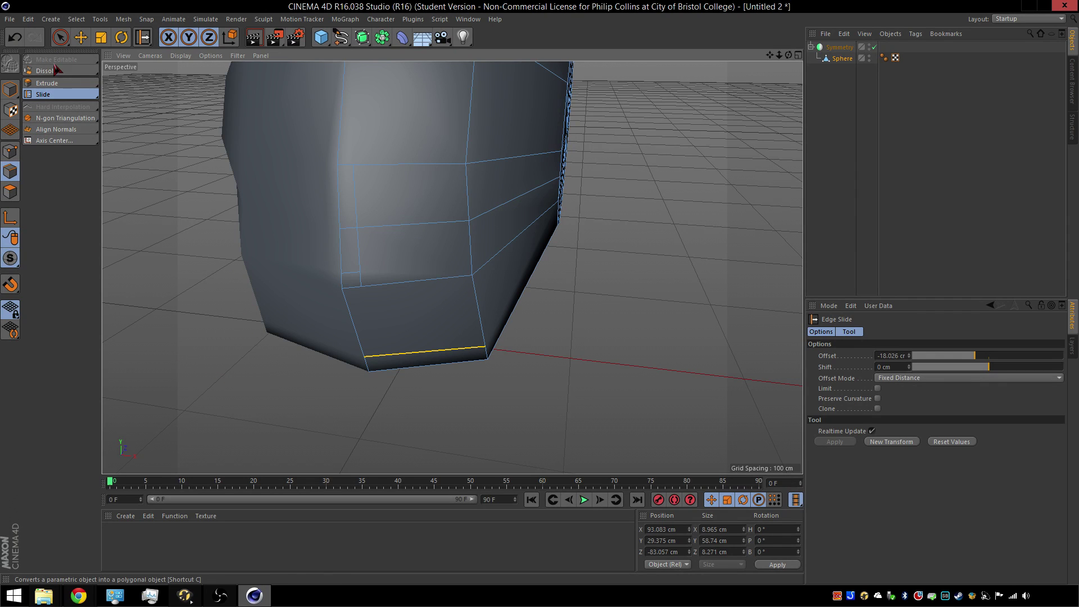
Try to connect the lowered horizontal edge and the one above it with a vertical cut.
{"action": "left_click", "coordinate": [60, 38]}
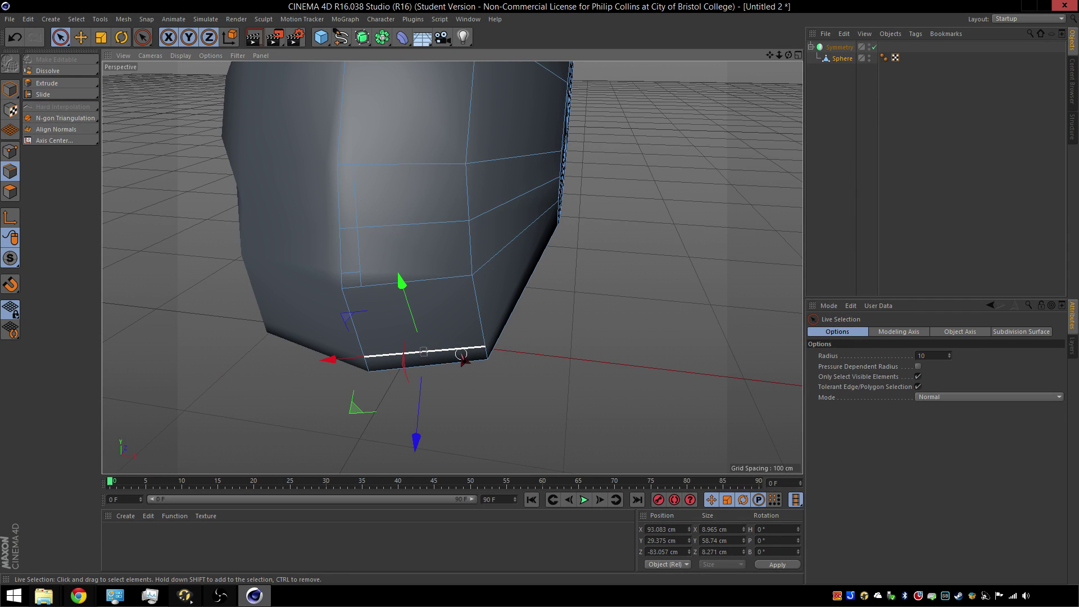
{"action": "left_click", "coordinate": [439, 255]}
{"action": "left_click", "coordinate": [425, 279]}
{"action": "left_click", "coordinate": [428, 352], "text": "shift"}
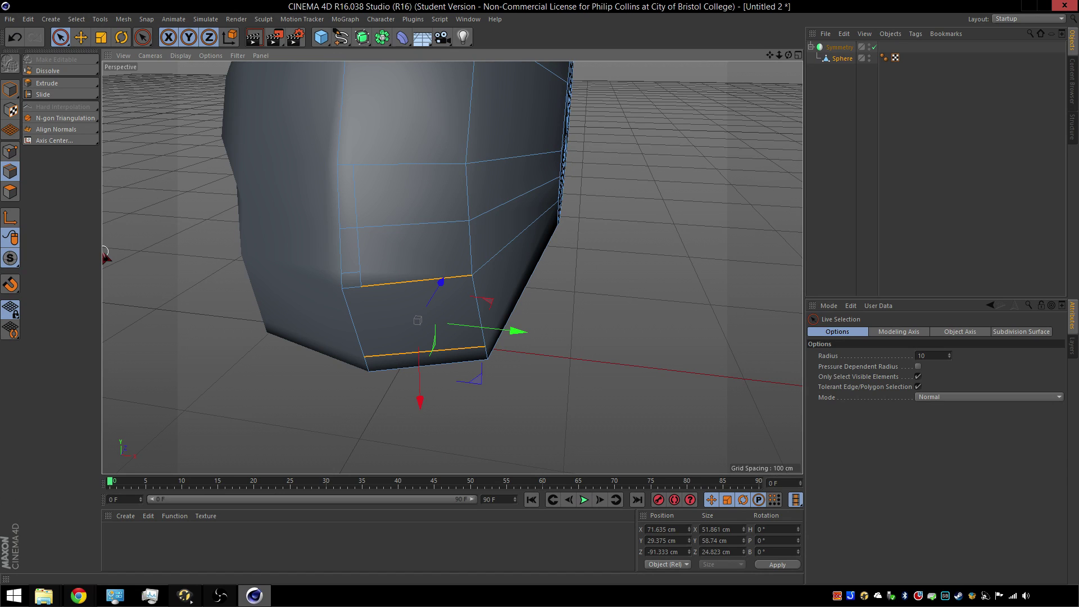
{"action": "key", "text": "m"}
{"action": "key", "text": "m"}
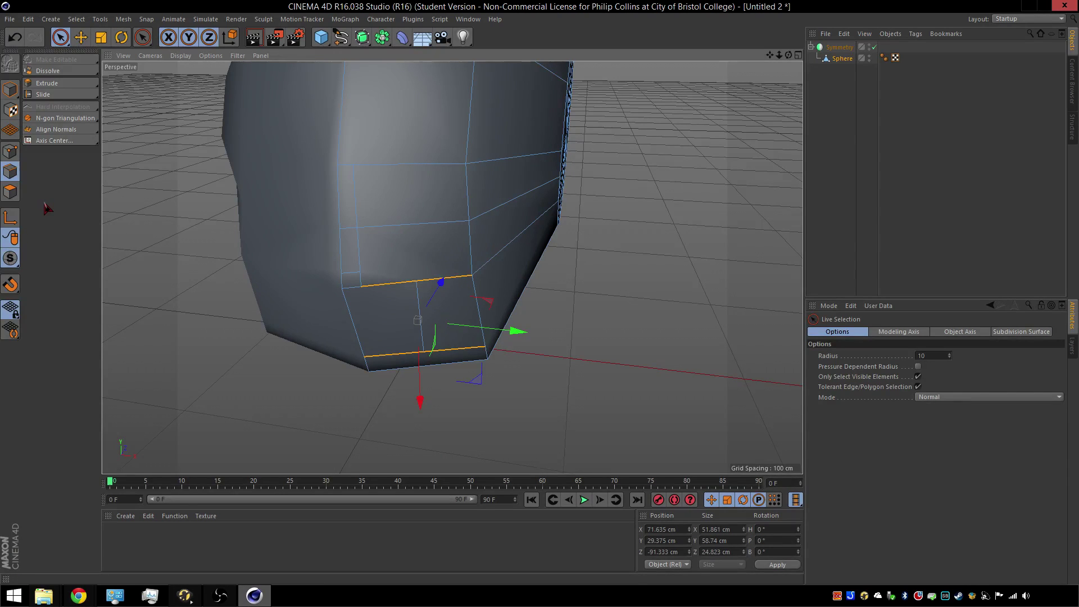
Try to delete the new vertical edge, undoing the sphere's removal each time, and undo the vertical cut.
{"action": "key", "text": "Delete"}
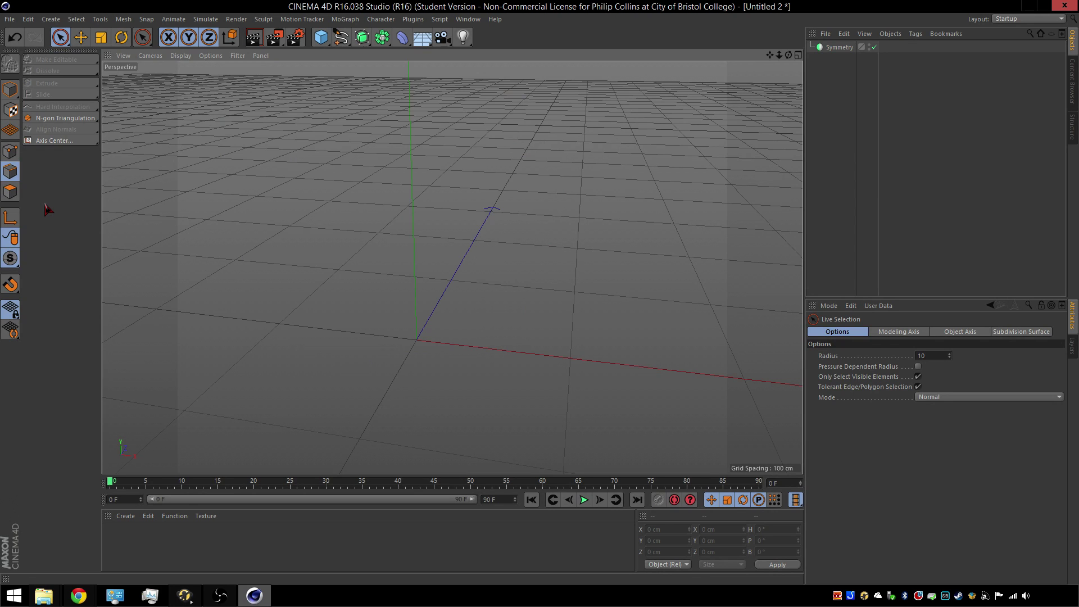
{"action": "key", "text": "ctrl+z"}
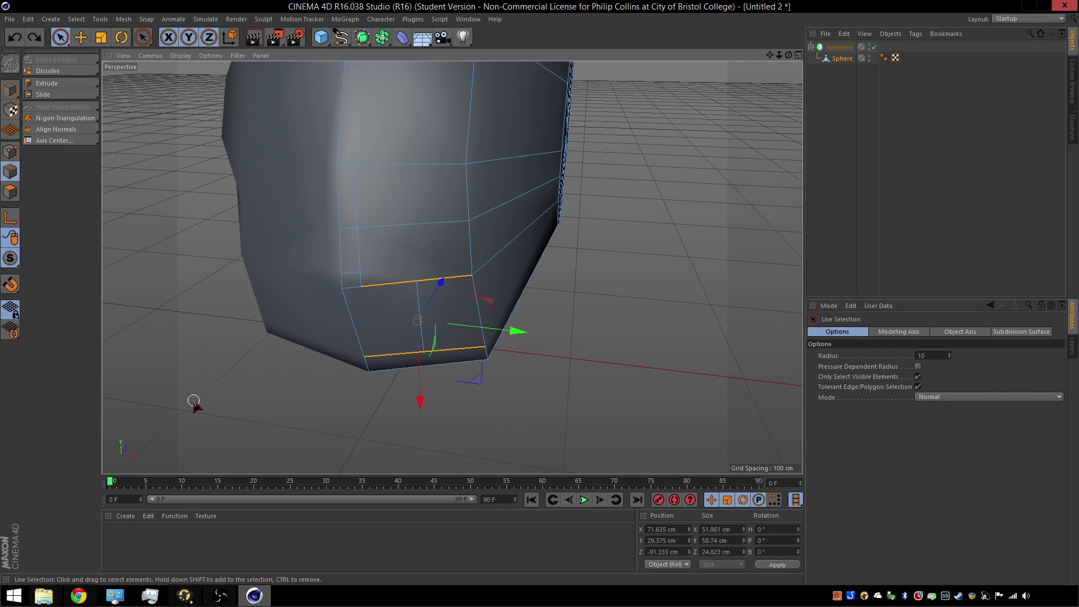
{"action": "key", "text": "Delete"}
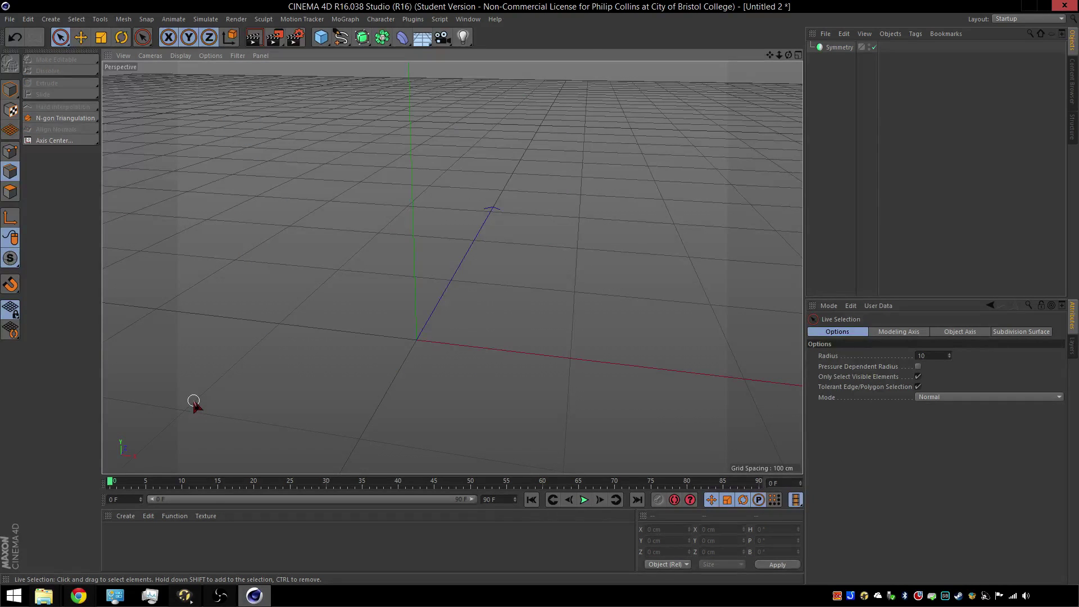
{"action": "key", "text": "ctrl+z"}
{"action": "left_click", "coordinate": [239, 379]}
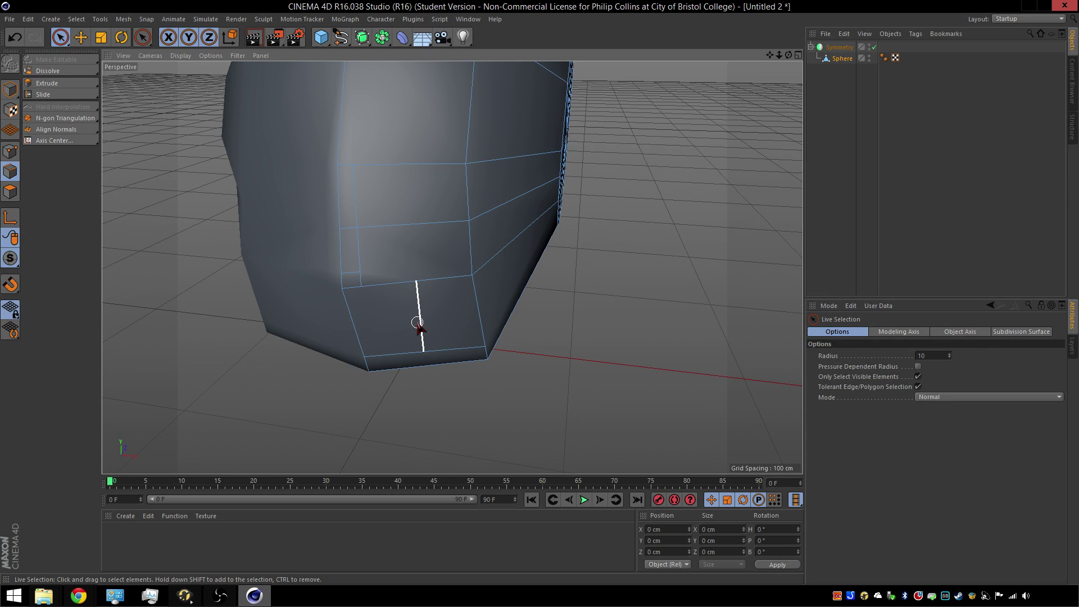
{"action": "key", "text": "ctrl+z"}
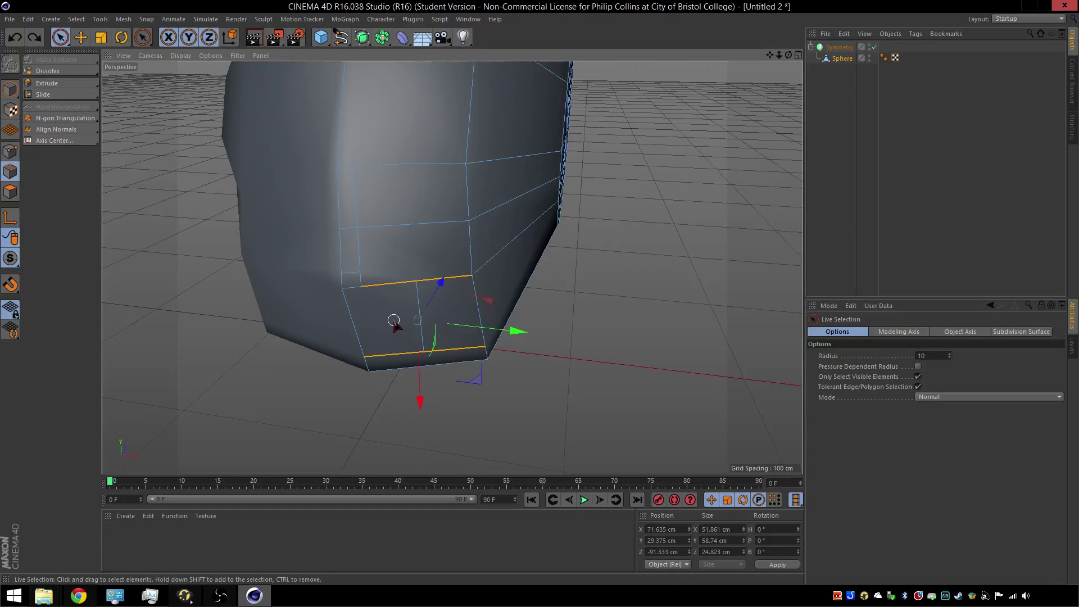
{"action": "left_click", "coordinate": [231, 345]}
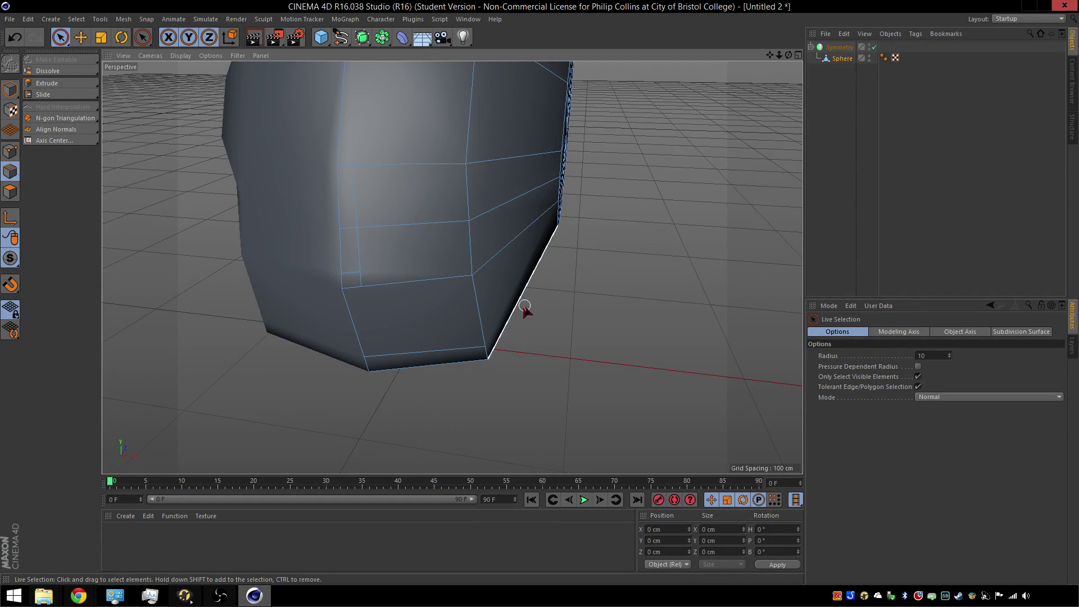
Connect the two slanted side edges of the large lower front face with a horizontal edge across its middle.
{"action": "left_click", "coordinate": [477, 303]}
{"action": "left_click", "coordinate": [350, 307], "text": "shift"}
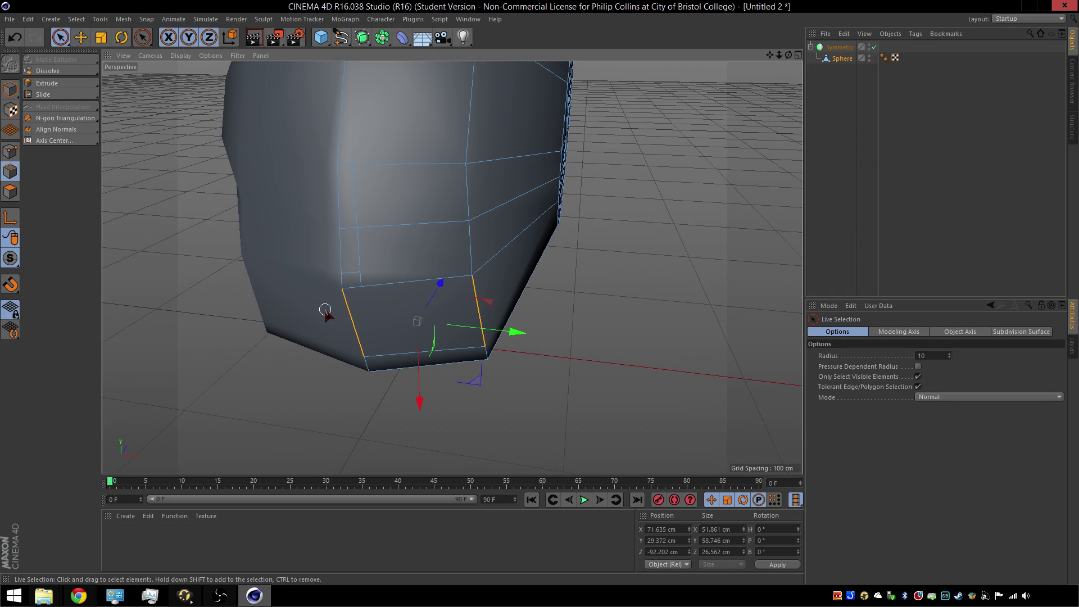
{"action": "key", "text": "m"}
{"action": "key", "text": "m"}
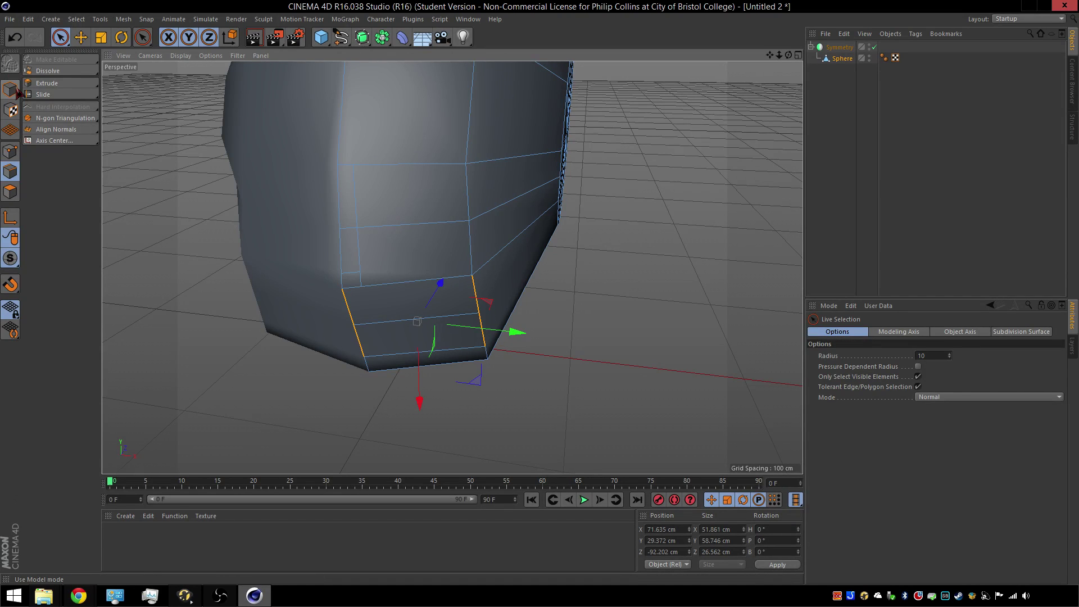
Connect the two lowest front horizontal edges above the rim with a vertical cut and slide it about 19.6 cm toward the seam.
{"action": "left_click", "coordinate": [61, 37]}
{"action": "left_click_drag", "start_coordinate": [388, 306], "coordinate": [406, 354]}
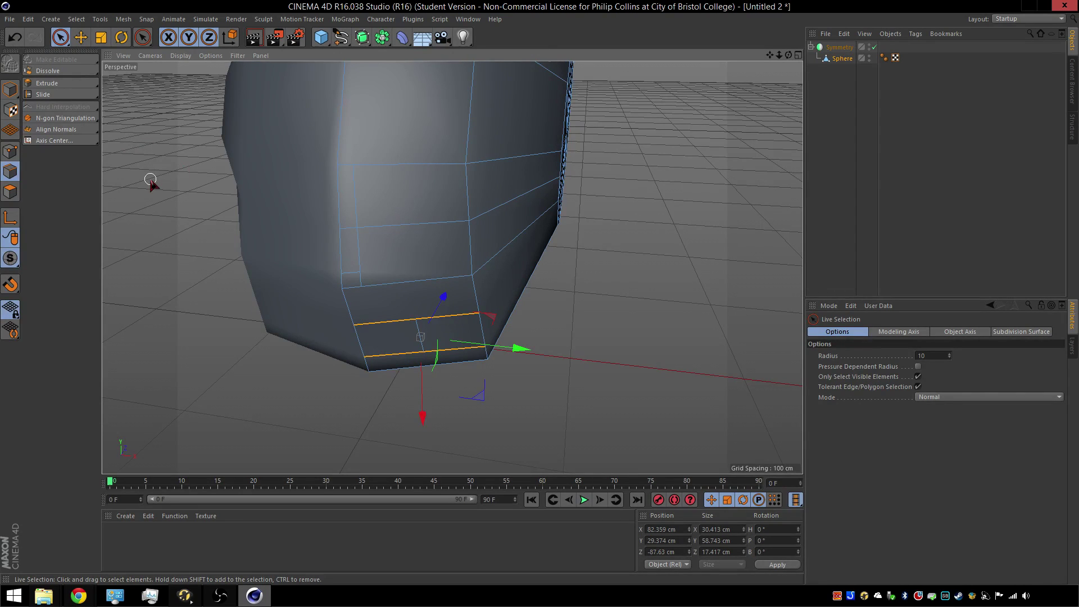
{"action": "key", "text": "m"}
{"action": "key", "text": "o"}
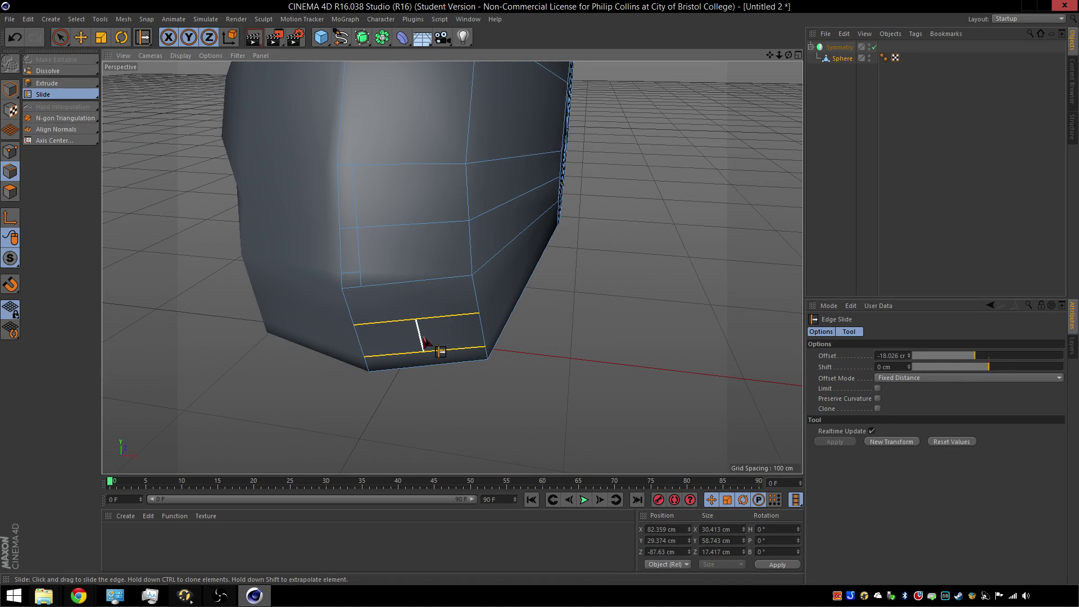
{"action": "left_click_drag", "start_coordinate": [425, 340], "coordinate": [382, 350]}
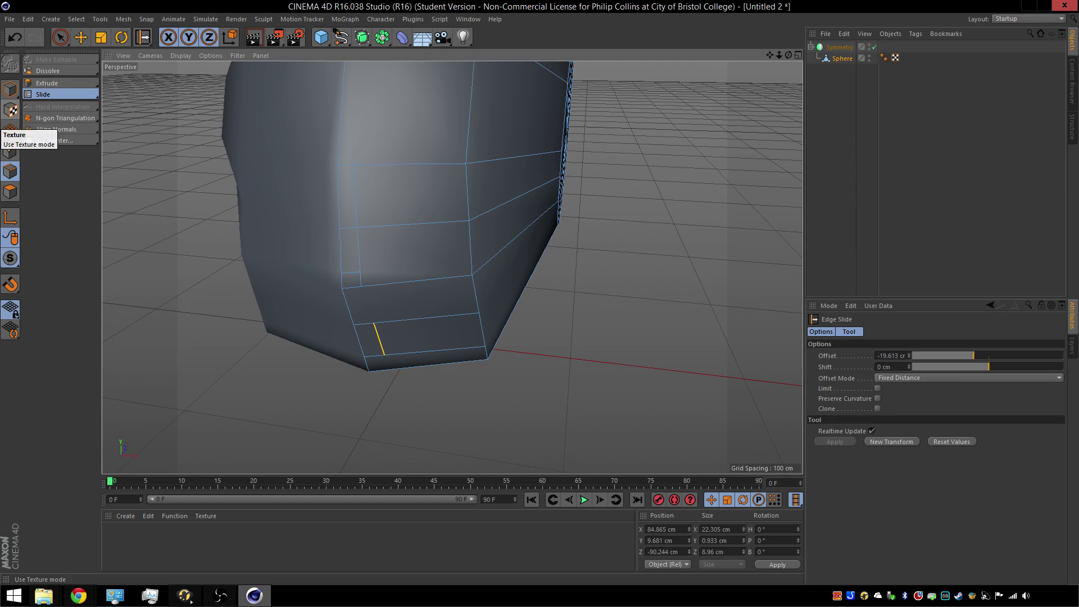
Connect the bottom point of the upper seam strip to the top point of the new lower cut.
{"action": "left_click", "coordinate": [12, 150]}
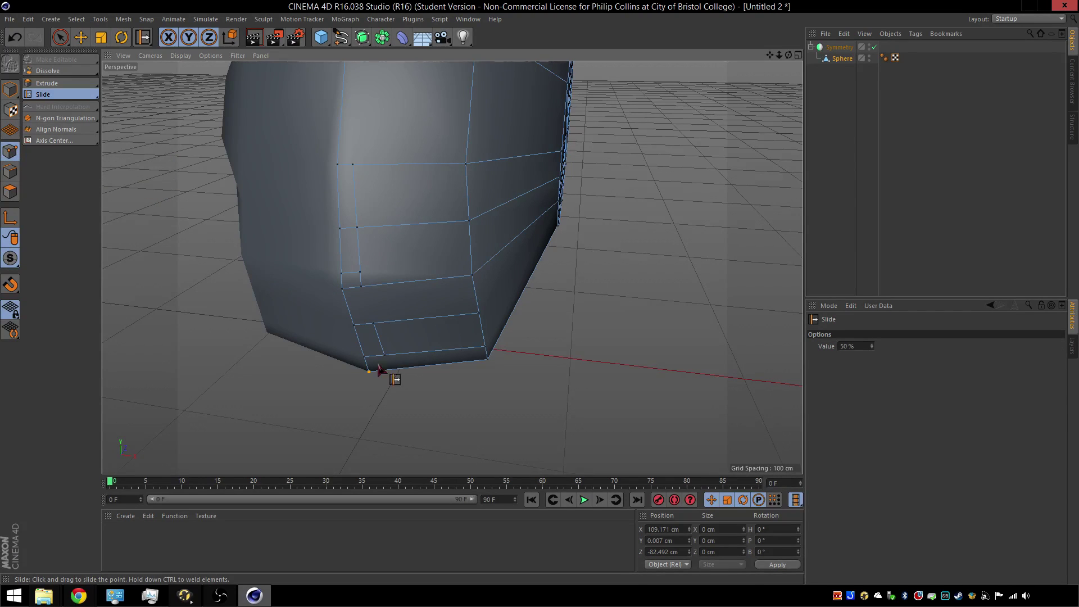
{"action": "key", "text": "space"}
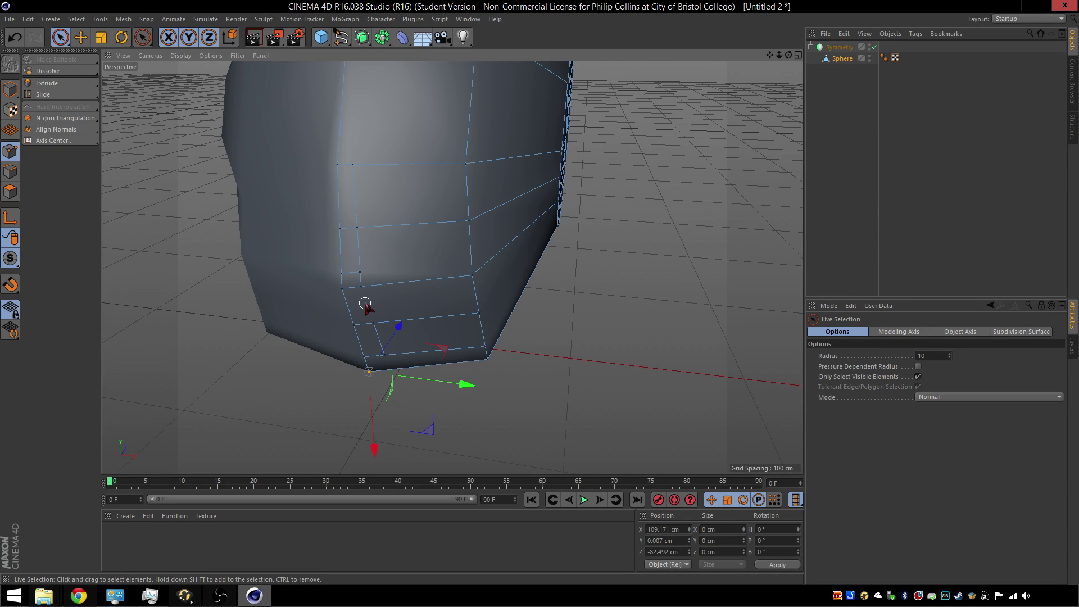
{"action": "left_click", "coordinate": [380, 329], "text": "shift"}
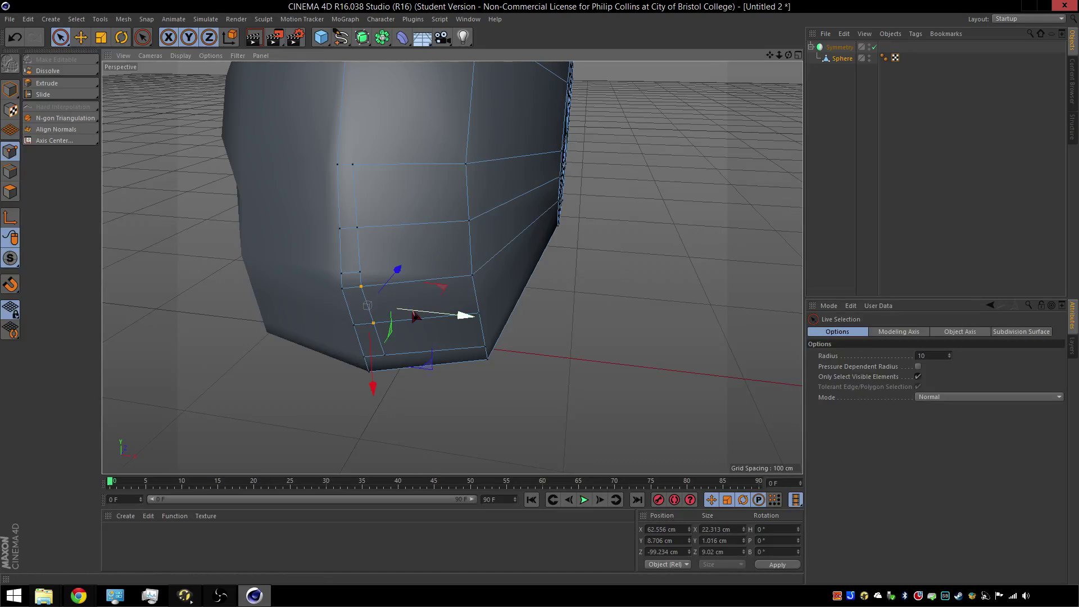
Slide the two points of the lower cut toward the mirror seam, the upper one by 22.9 %.
{"action": "scroll", "coordinate": [438, 313], "scroll_direction": "up", "scroll_amount": 4}
{"action": "left_click", "coordinate": [358, 328]}
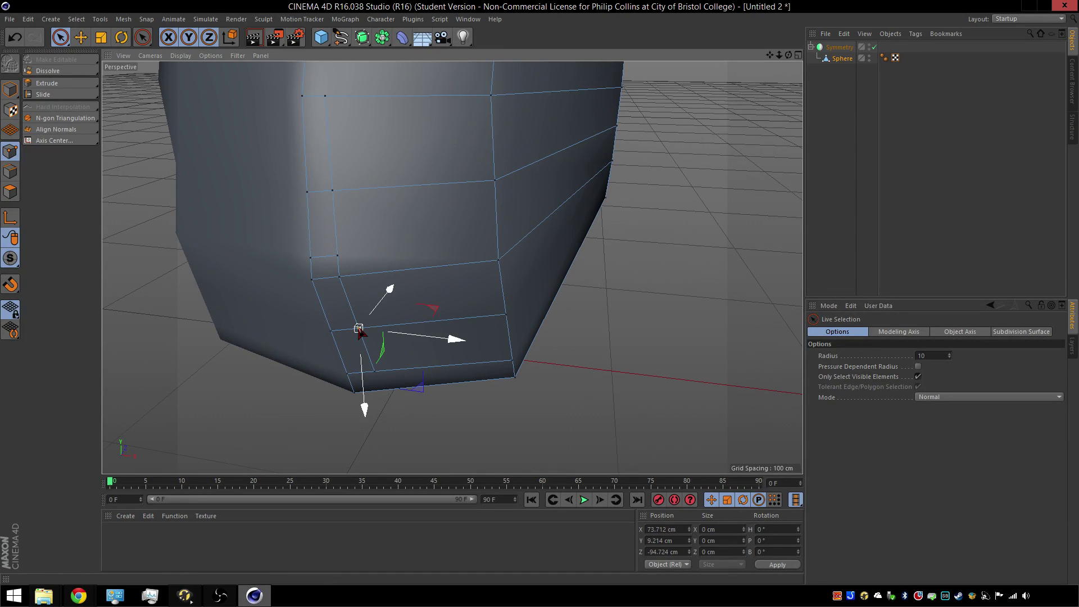
{"action": "key", "text": "m"}
{"action": "key", "text": "o"}
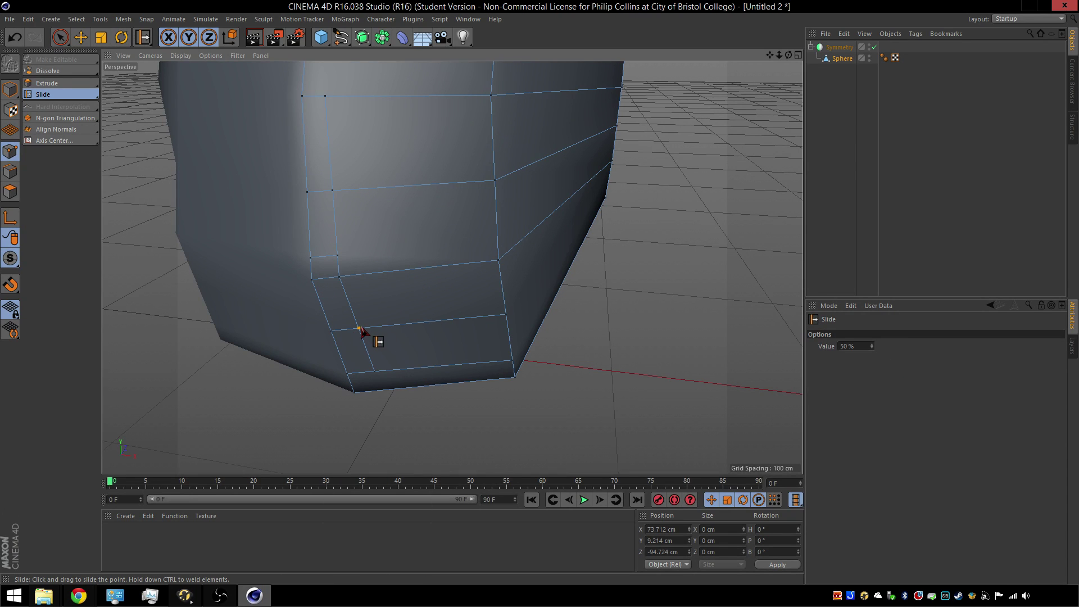
{"action": "left_click_drag", "start_coordinate": [360, 332], "coordinate": [368, 373]}
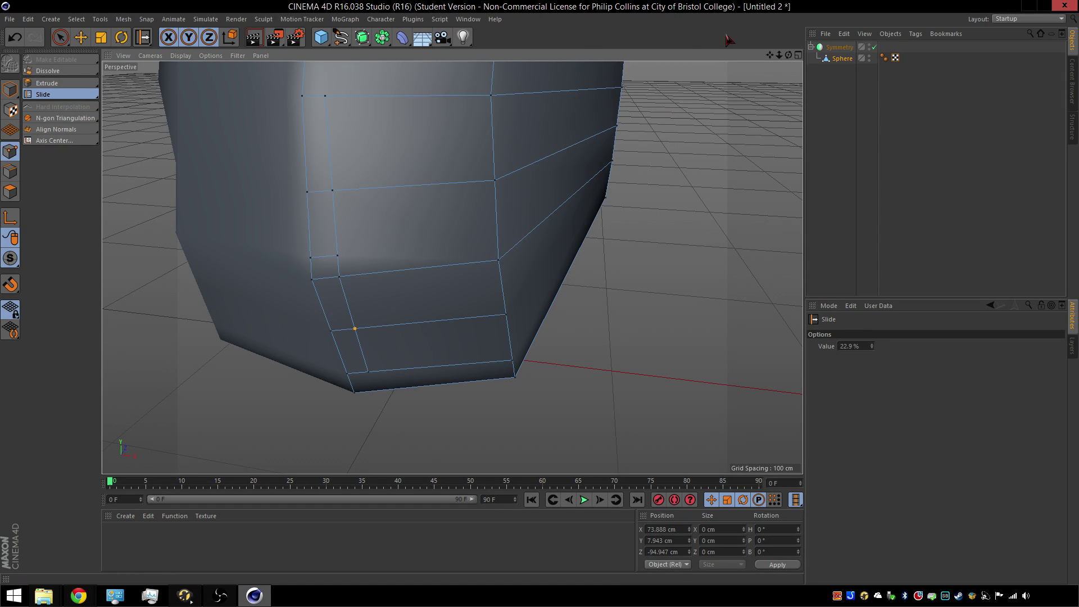
Connect the two vertical edges of the seam strip's newly joined section with a short crosswise edge.
{"action": "left_click_drag", "start_coordinate": [788, 56], "coordinate": [788, 58]}
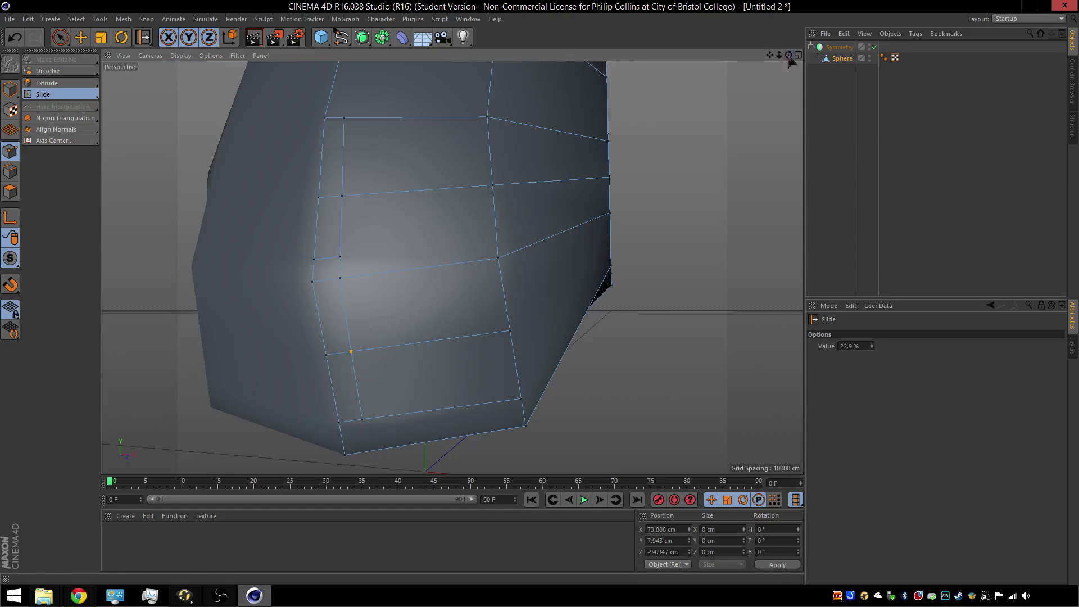
{"action": "left_click", "coordinate": [60, 37]}
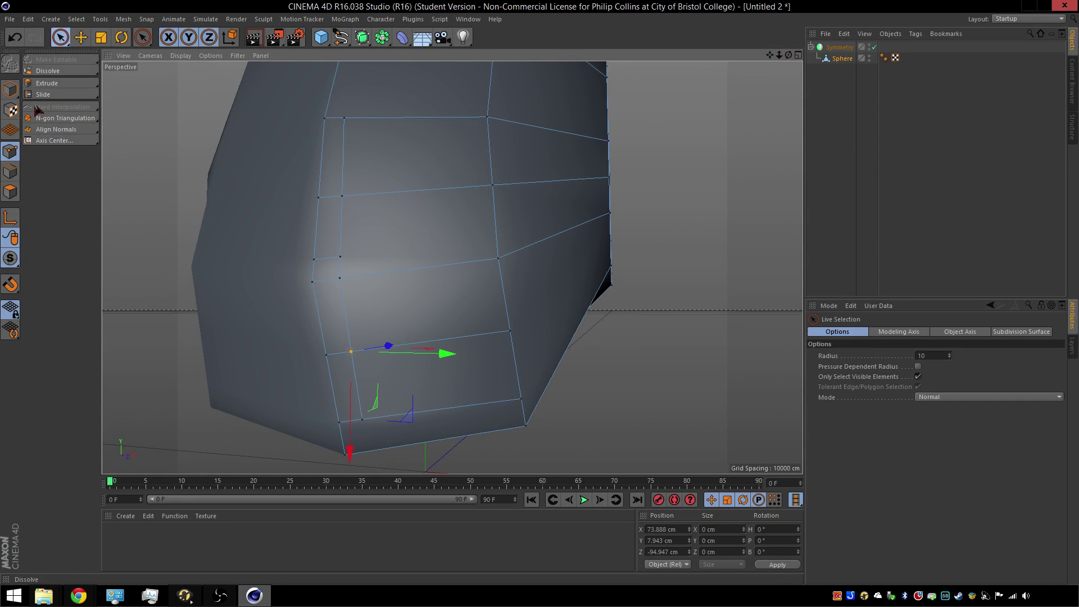
{"action": "left_click", "coordinate": [10, 172]}
{"action": "left_click_drag", "start_coordinate": [401, 303], "coordinate": [316, 314]}
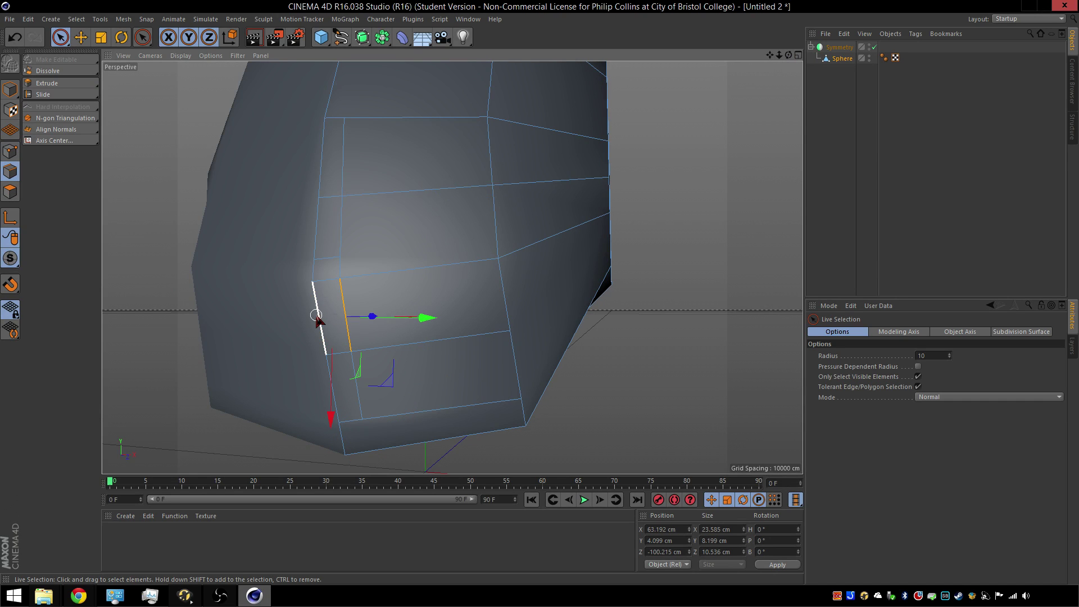
{"action": "key", "text": "m"}
{"action": "key", "text": "m"}
{"action": "left_click", "coordinate": [397, 390]}
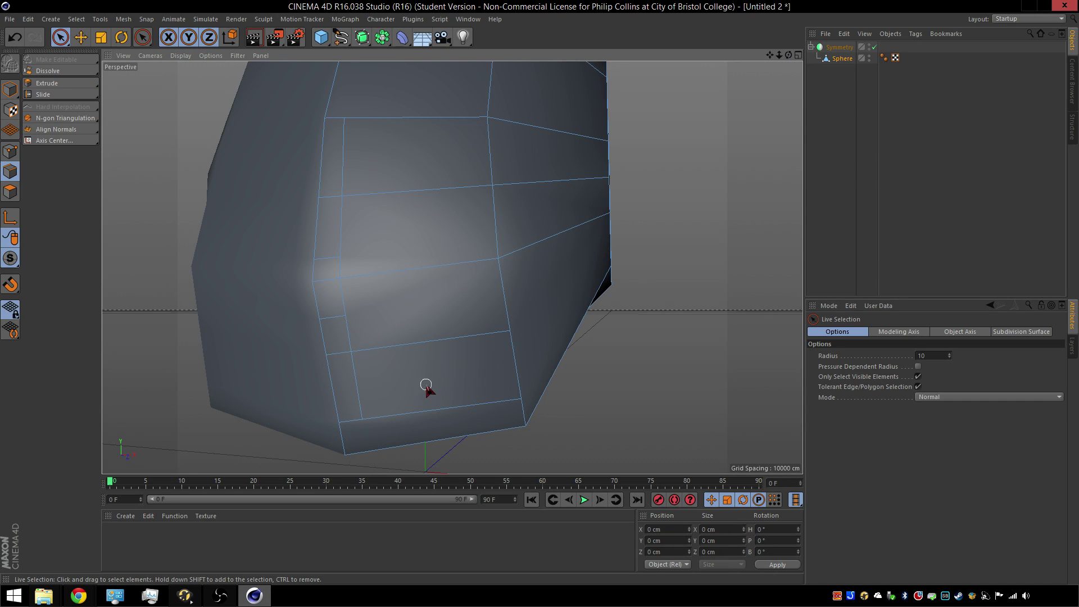
Connect the two vertical edges of the seam strip's lowest section with a short crosswise edge.
{"action": "left_click_drag", "start_coordinate": [428, 386], "coordinate": [325, 391]}
{"action": "key", "text": "m"}
{"action": "key", "text": "m"}
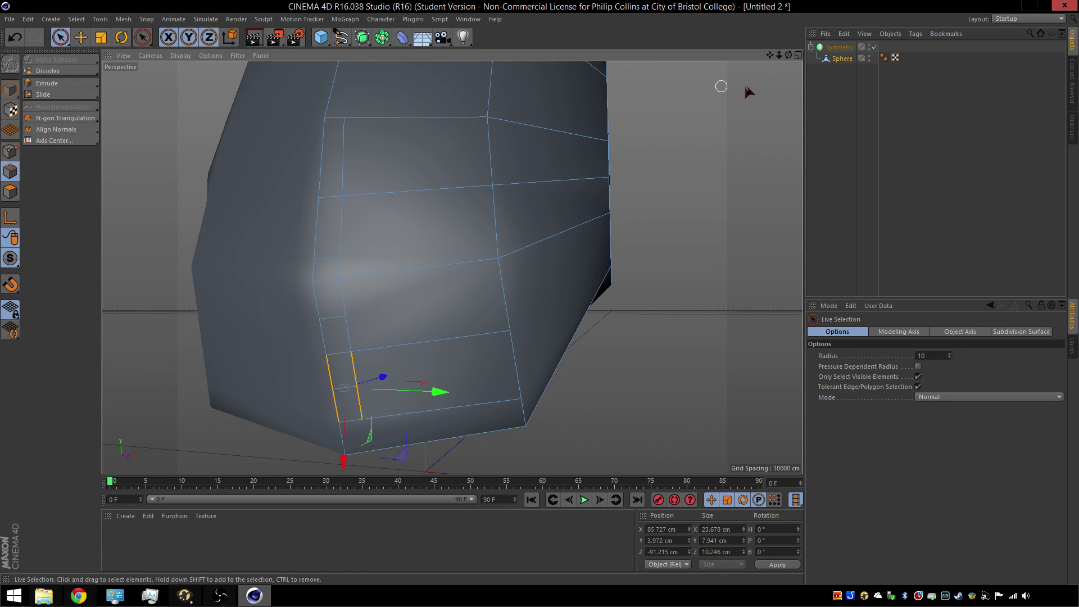
Add a point on the horizontal edge beside the seam strip, close to the strip, at an edge position of about 86.5 %.
{"action": "left_click_drag", "start_coordinate": [788, 55], "coordinate": [788, 100]}
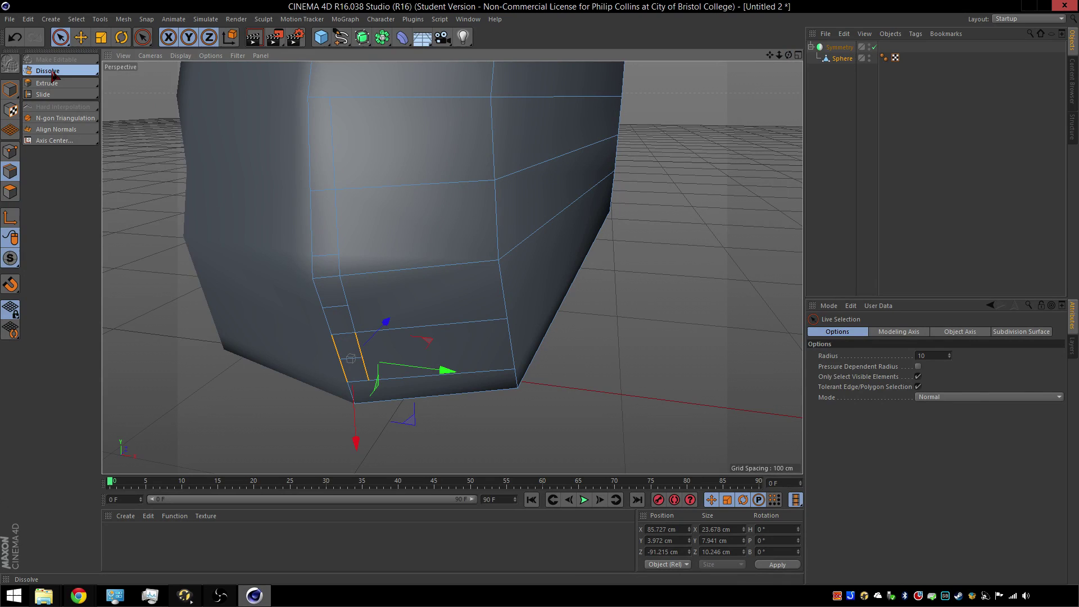
{"action": "left_click", "coordinate": [52, 72]}
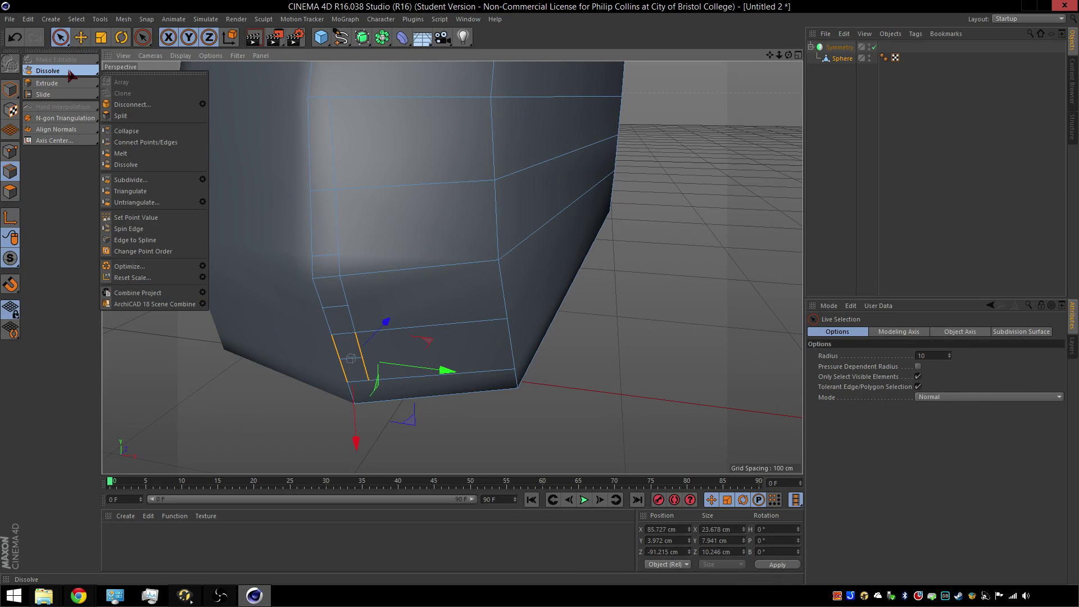
{"action": "left_click", "coordinate": [70, 74]}
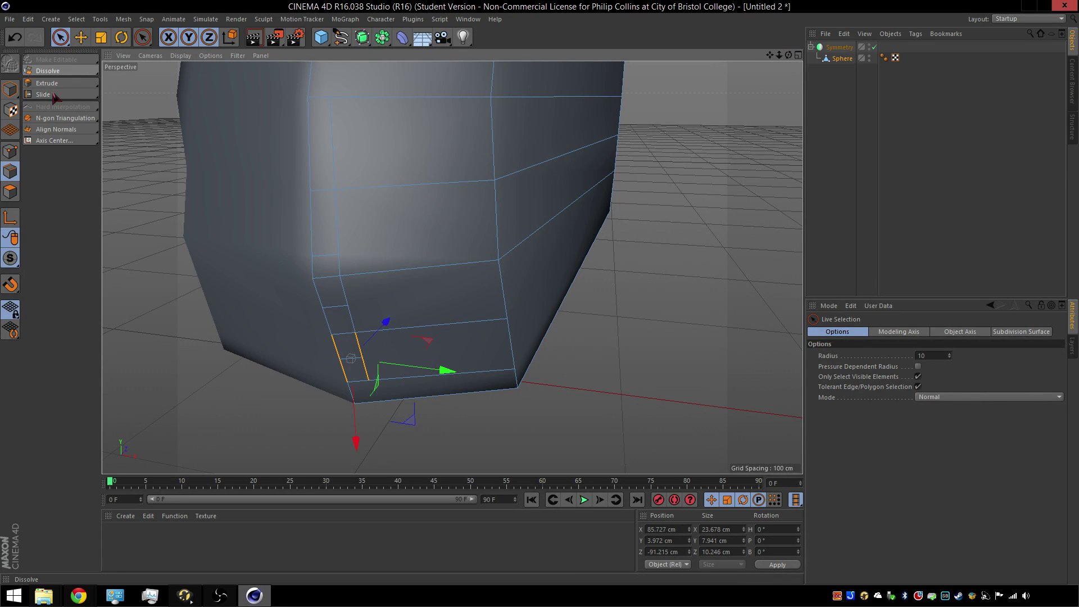
{"action": "left_click", "coordinate": [10, 152]}
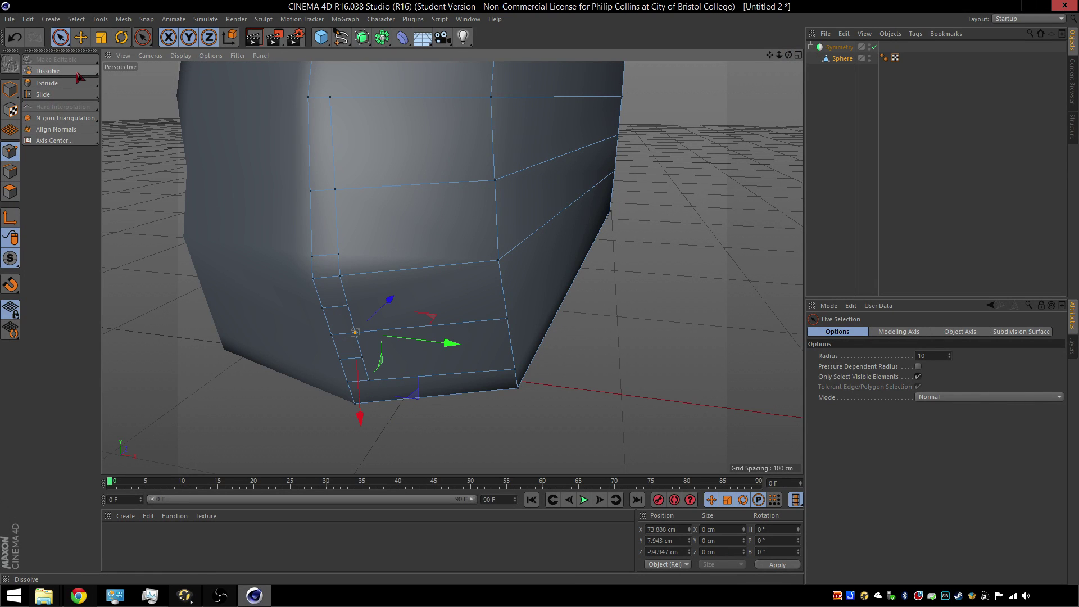
{"action": "left_click", "coordinate": [79, 75]}
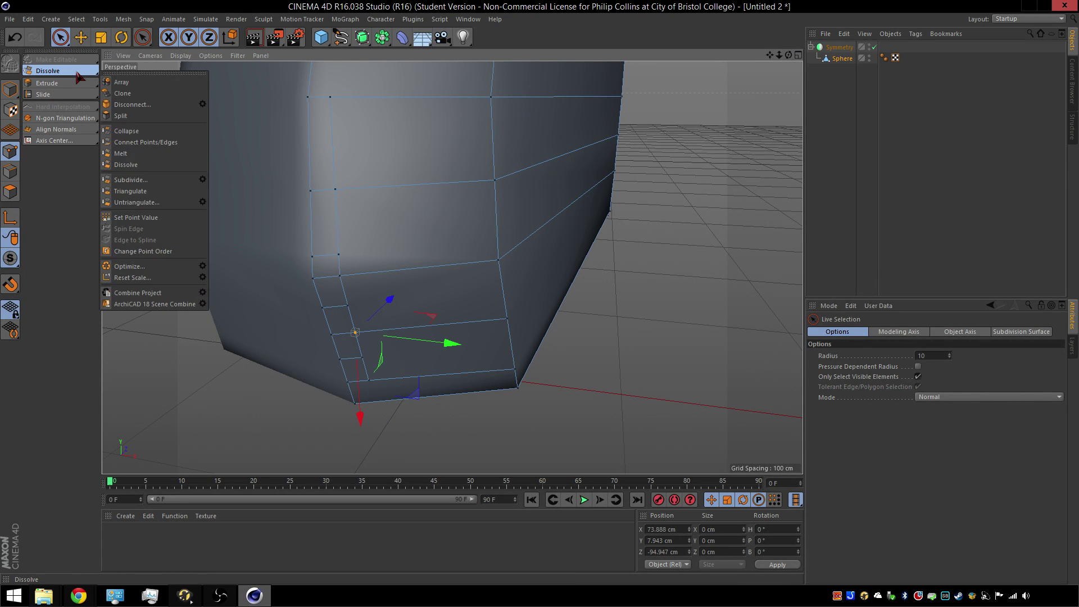
{"action": "left_click", "coordinate": [76, 91]}
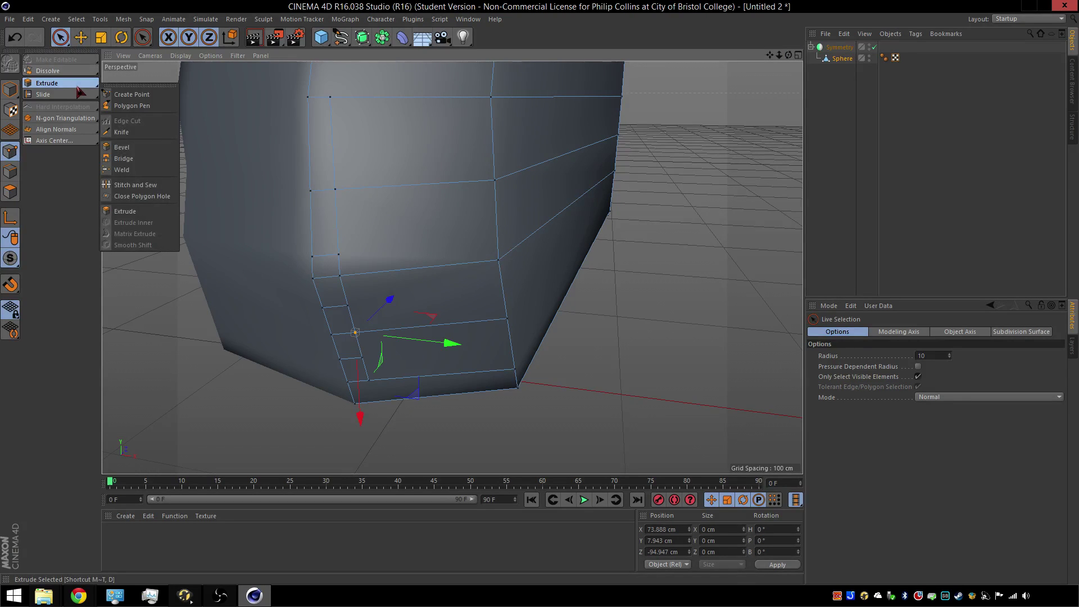
{"action": "left_click", "coordinate": [132, 94]}
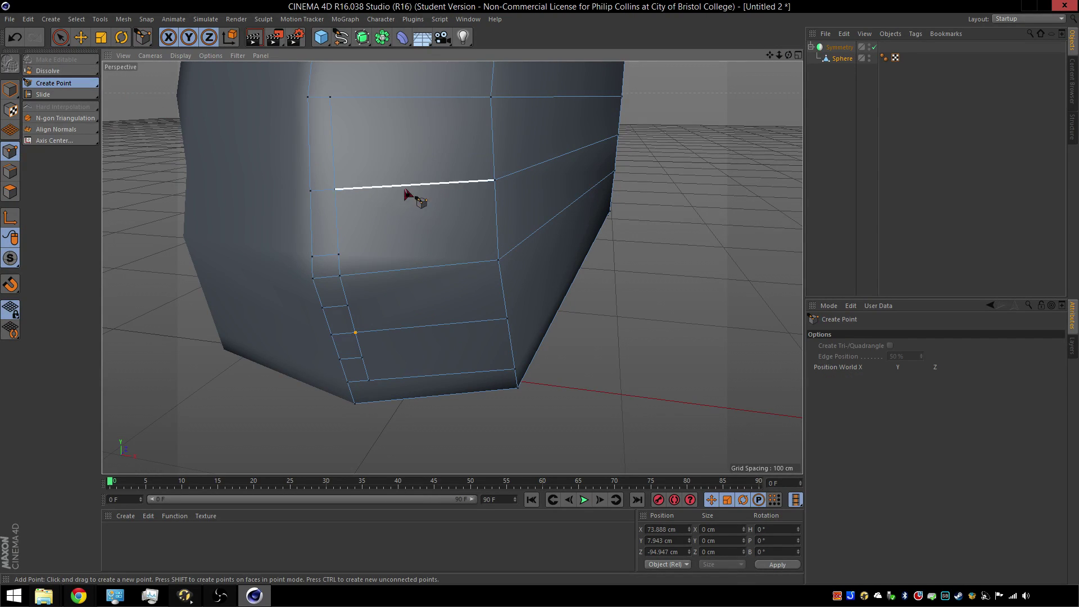
{"action": "left_click", "coordinate": [356, 188]}
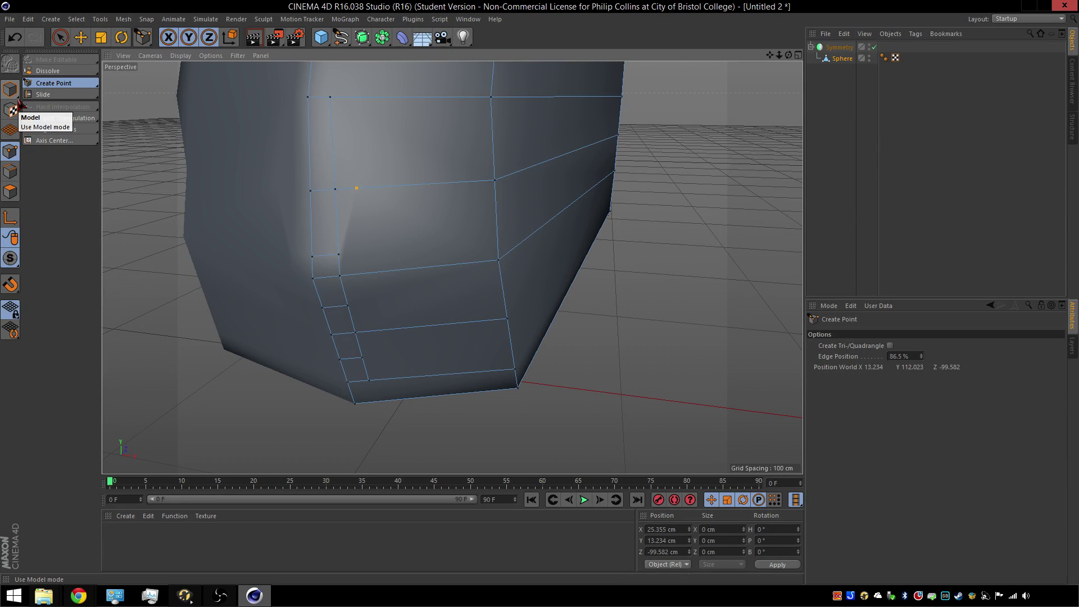
Connect the new point to the seam strip's outer points above and below it, outlining the side of the nose.
{"action": "left_click", "coordinate": [61, 38]}
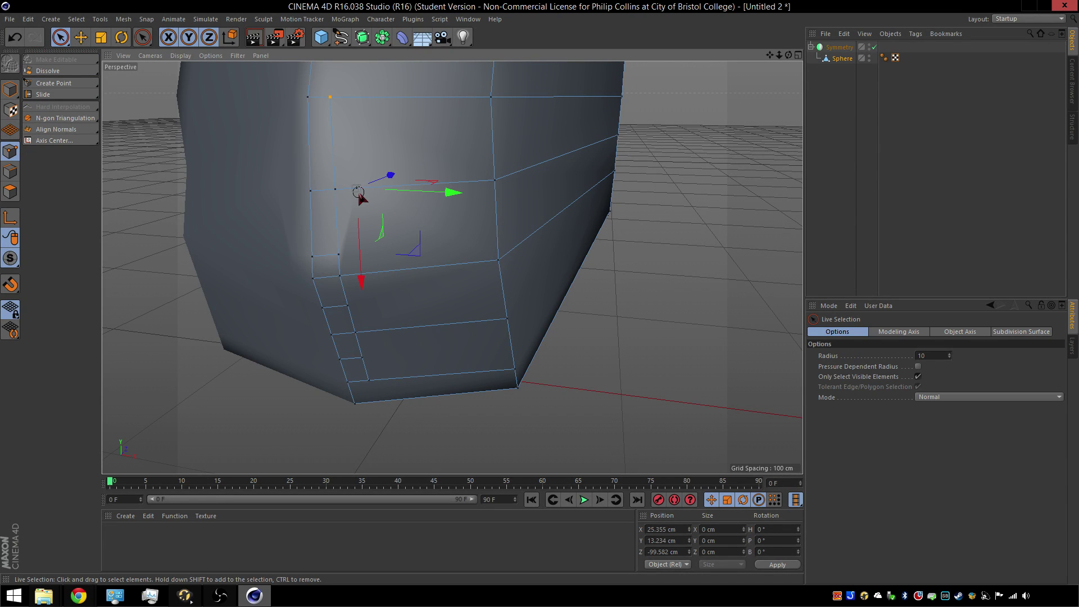
{"action": "left_click", "coordinate": [340, 276], "text": "shift"}
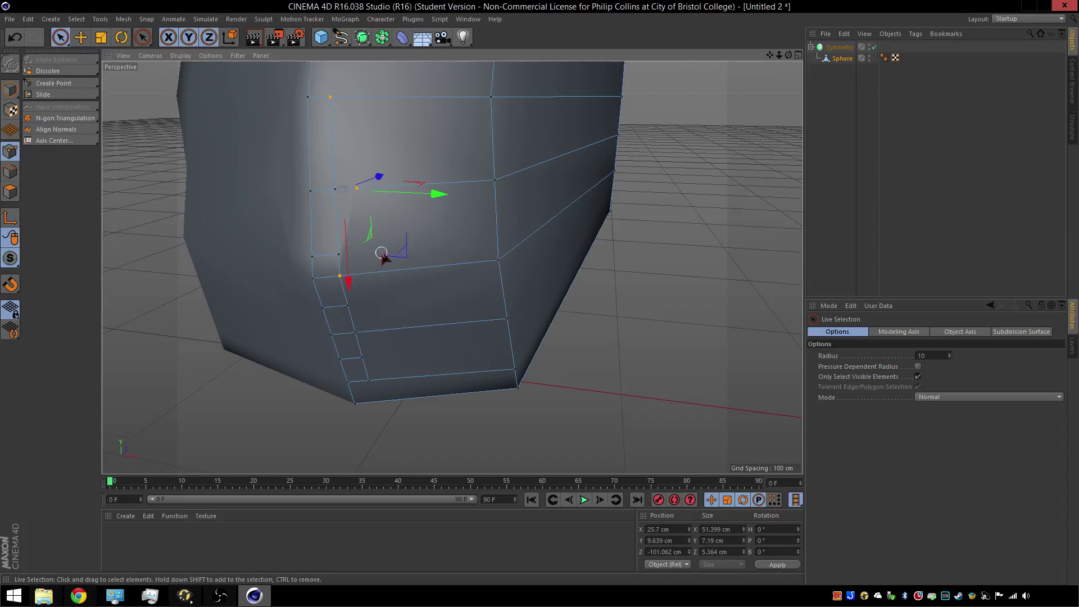
{"action": "key", "text": "m"}
{"action": "key", "text": "m"}
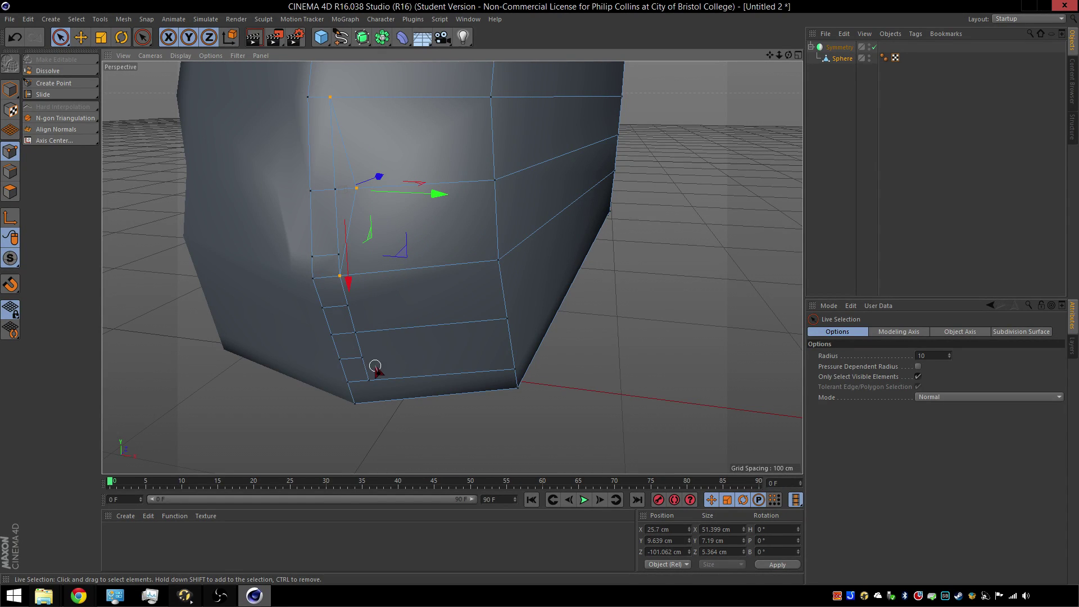
Connect the outer ends of the two lower crosswise strip edges to the cheek point level with the area between them.
{"action": "left_click", "coordinate": [363, 310]}
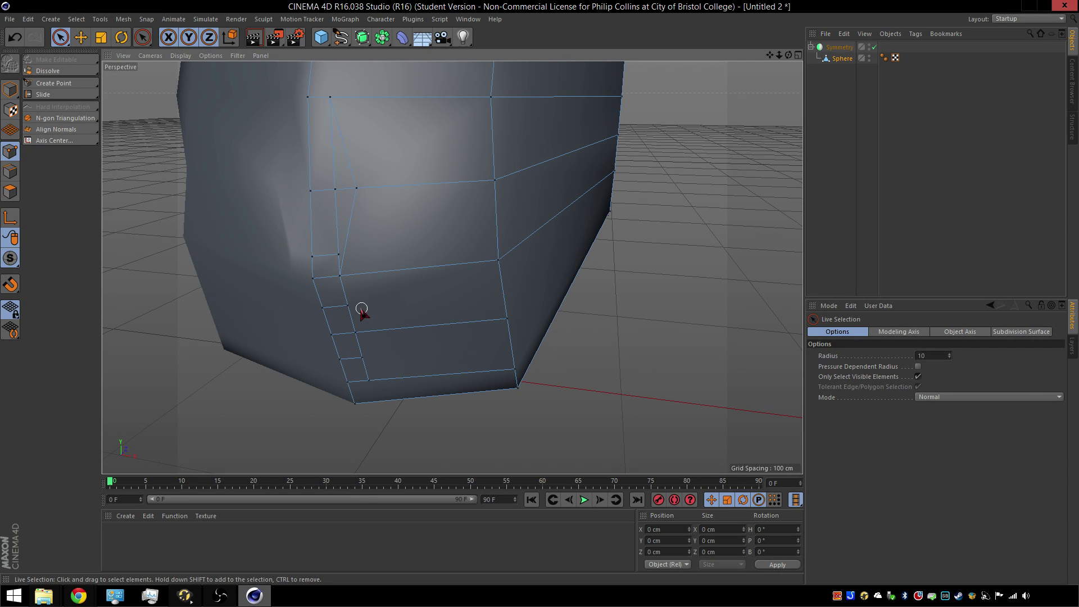
{"action": "left_click", "coordinate": [348, 306]}
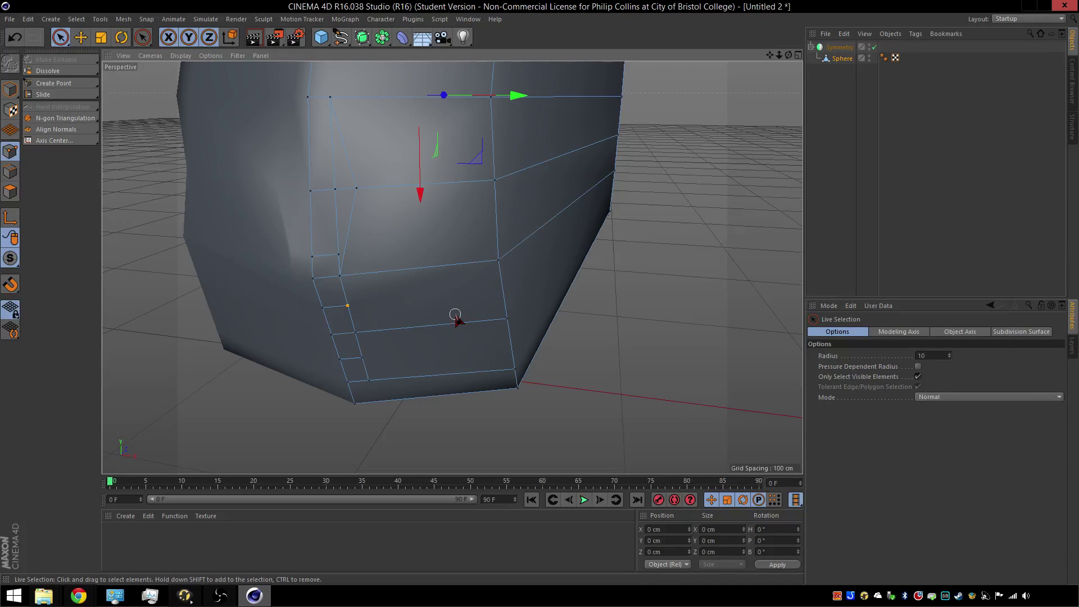
{"action": "left_click", "coordinate": [367, 353], "text": "shift"}
{"action": "key", "text": "m"}
{"action": "key", "text": "m"}
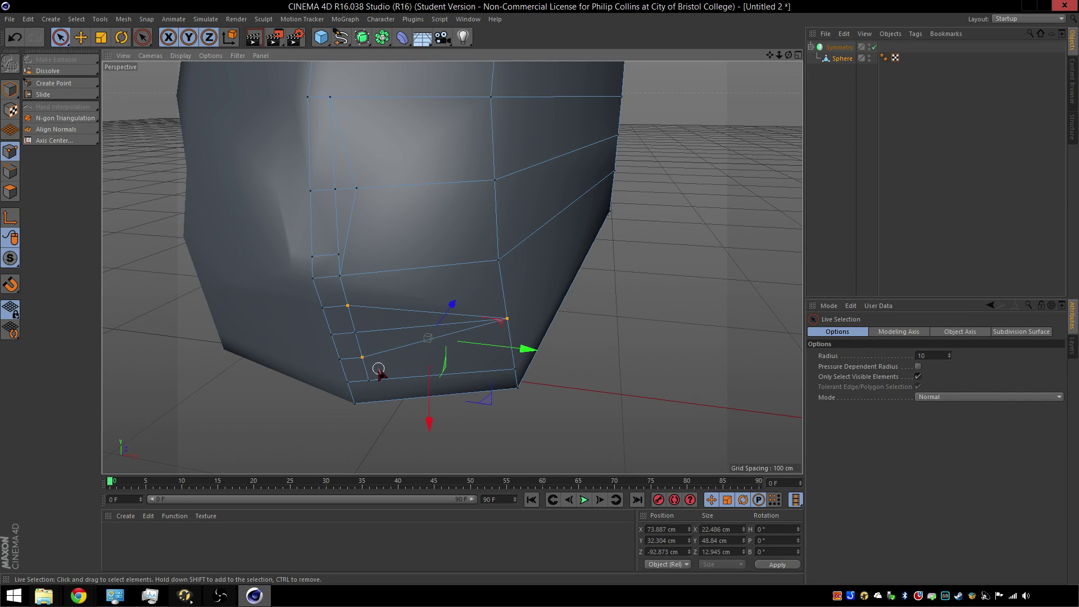
Connect the outer end of the lowest crosswise strip edge to the bottom point of the cheek's vertical edge.
{"action": "left_click", "coordinate": [362, 355]}
{"action": "left_click", "coordinate": [514, 369], "text": "shift"}
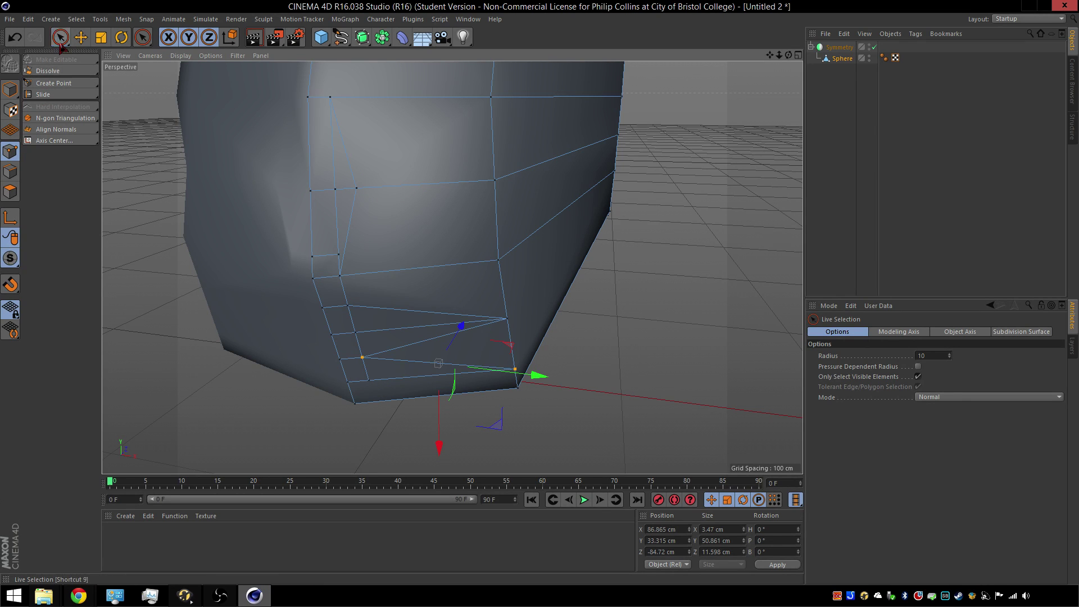
{"action": "left_click", "coordinate": [369, 368]}
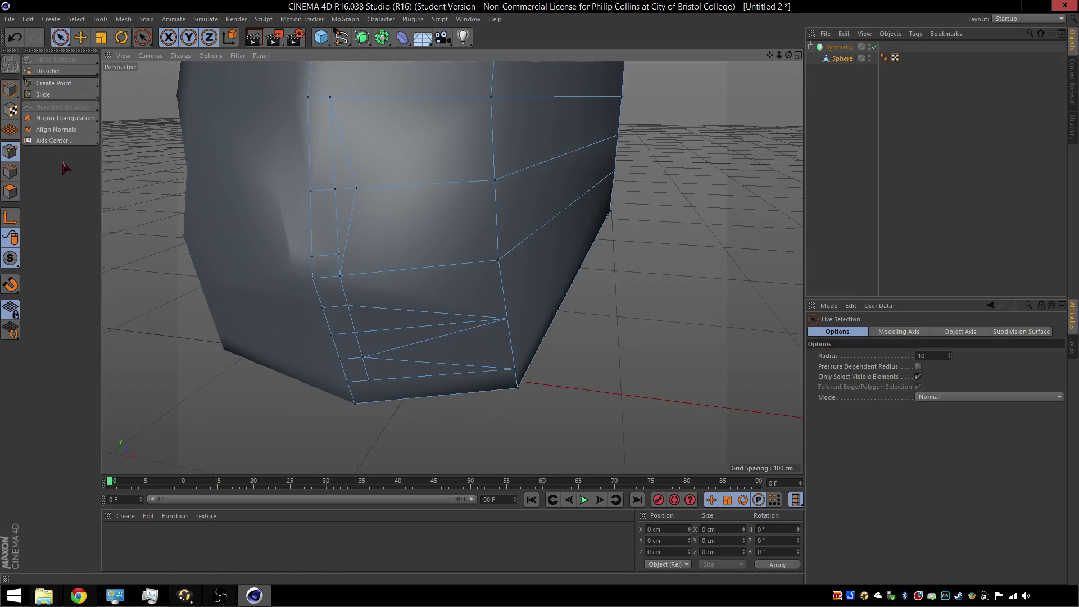
Dissolve the short outer strip edge below the lowest crosswise edge.
{"action": "left_click", "coordinate": [10, 171]}
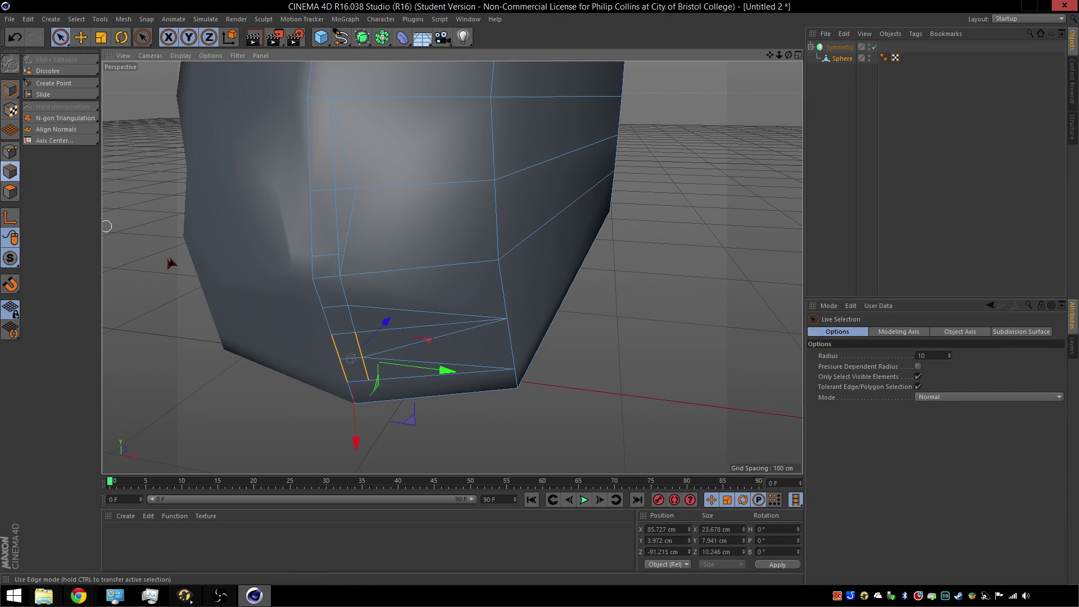
{"action": "left_click", "coordinate": [369, 370]}
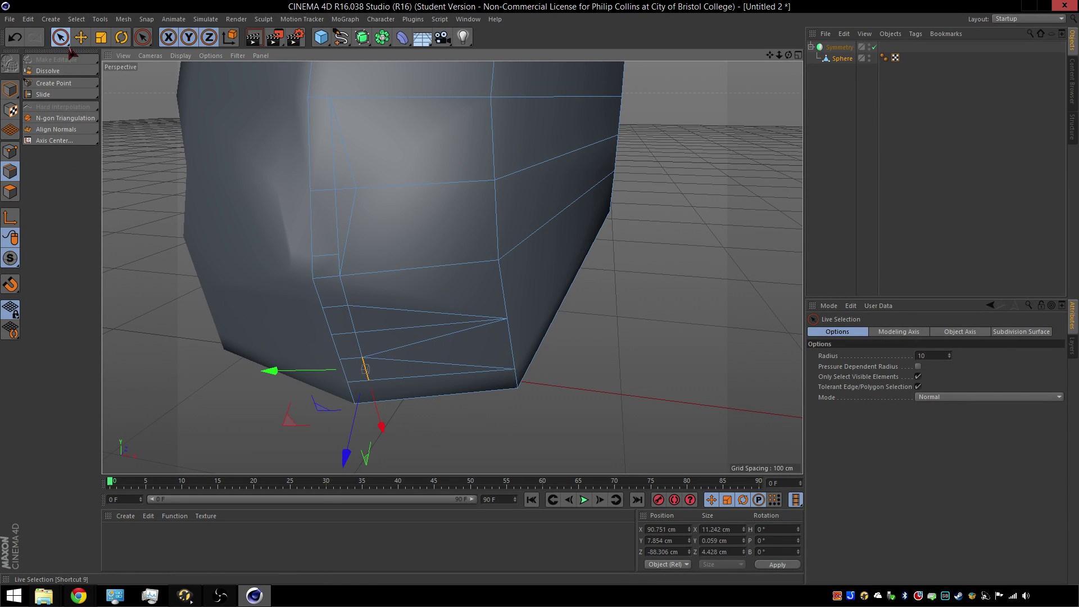
{"action": "left_click", "coordinate": [65, 72]}
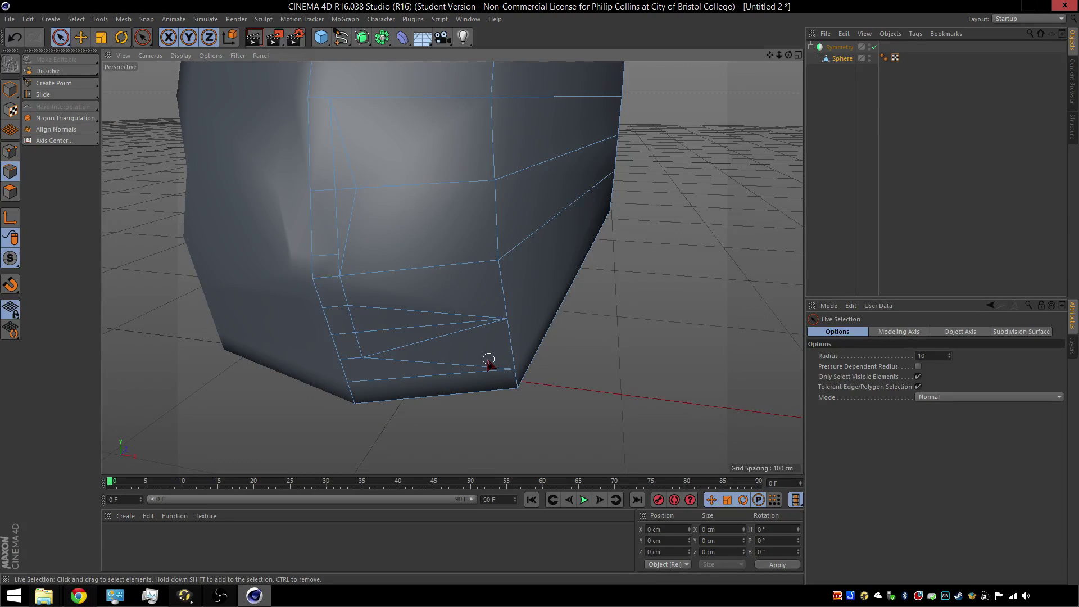
Push the horizontal edge beside the nose back into the face, placing it at about Z -78 cm.
{"action": "left_click", "coordinate": [401, 184]}
{"action": "left_click_drag", "start_coordinate": [419, 188], "coordinate": [450, 260]}
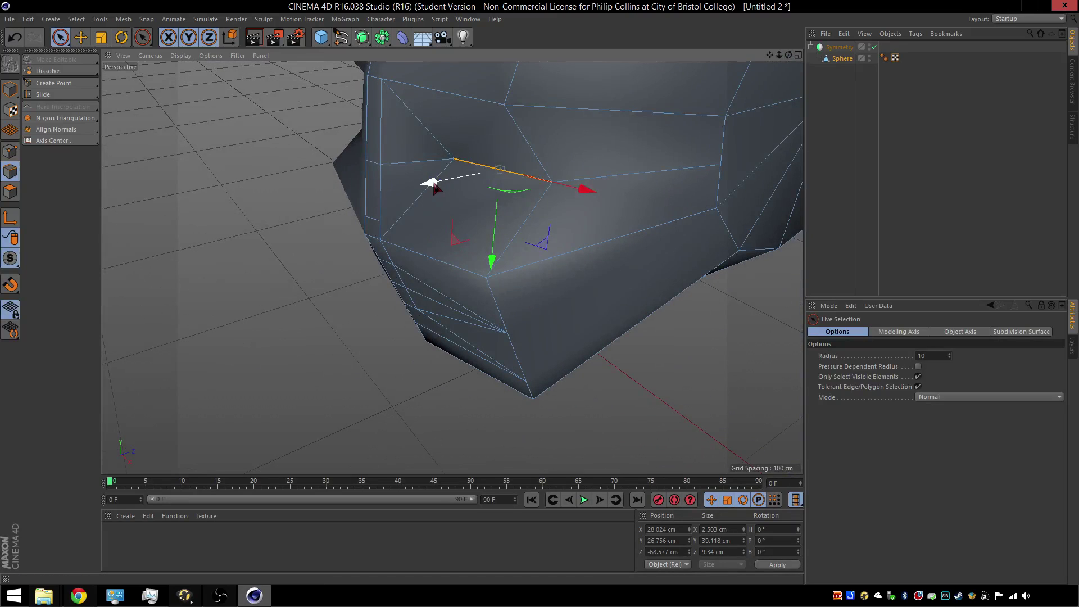
{"action": "left_click_drag", "start_coordinate": [433, 184], "coordinate": [405, 185]}
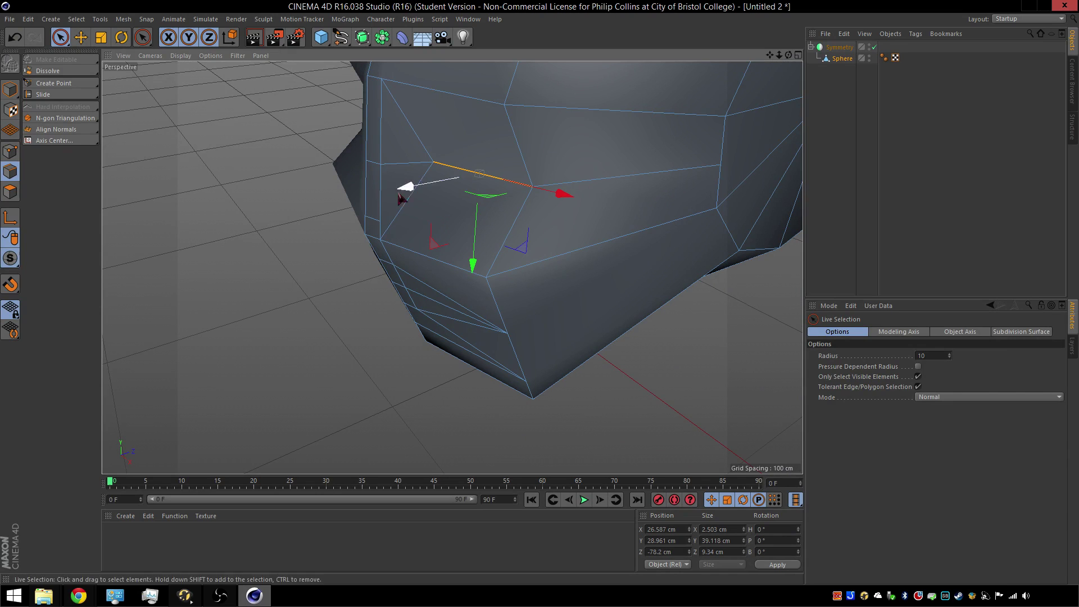
Pull the crosswise edge at the base of the nose forward to about Z -110.7 cm to form the nose tip.
{"action": "left_click", "coordinate": [372, 219]}
{"action": "left_click_drag", "start_coordinate": [372, 220], "coordinate": [355, 220]}
{"action": "left_click_drag", "start_coordinate": [274, 243], "coordinate": [271, 241]}
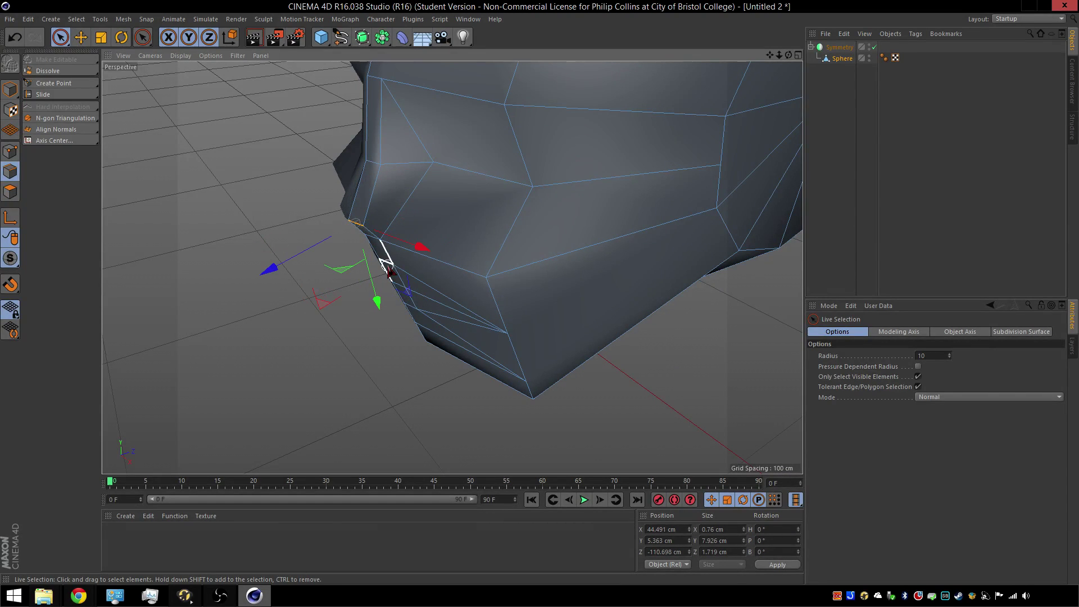
Pull the two short crosswise edges below the nose forward together to about Z -103.9 cm to form the lips.
{"action": "scroll", "coordinate": [362, 276], "scroll_direction": "up", "scroll_amount": 4}
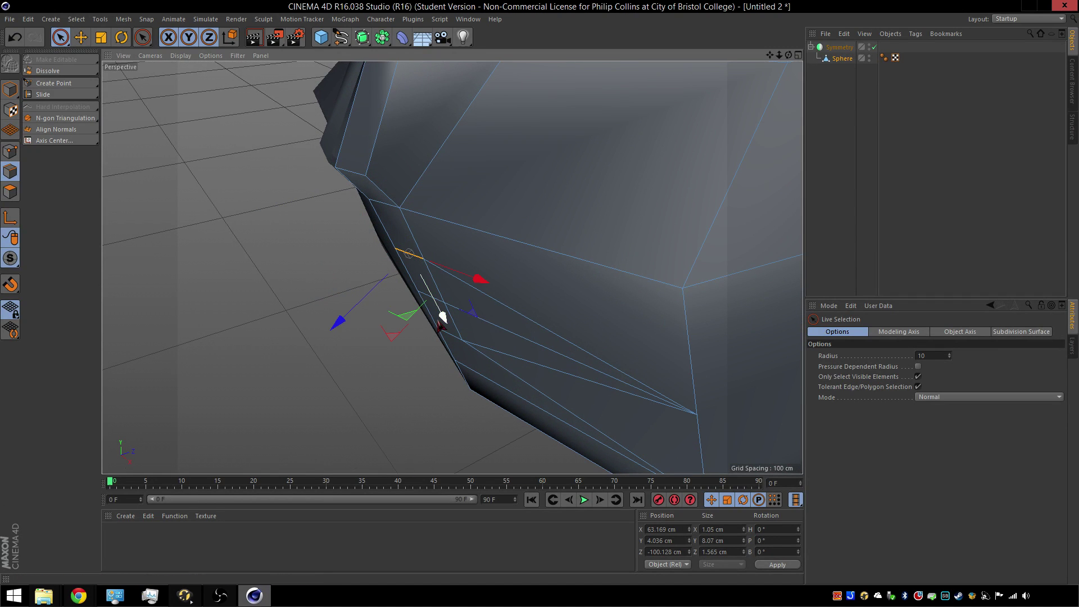
{"action": "left_click", "coordinate": [449, 335], "text": "shift"}
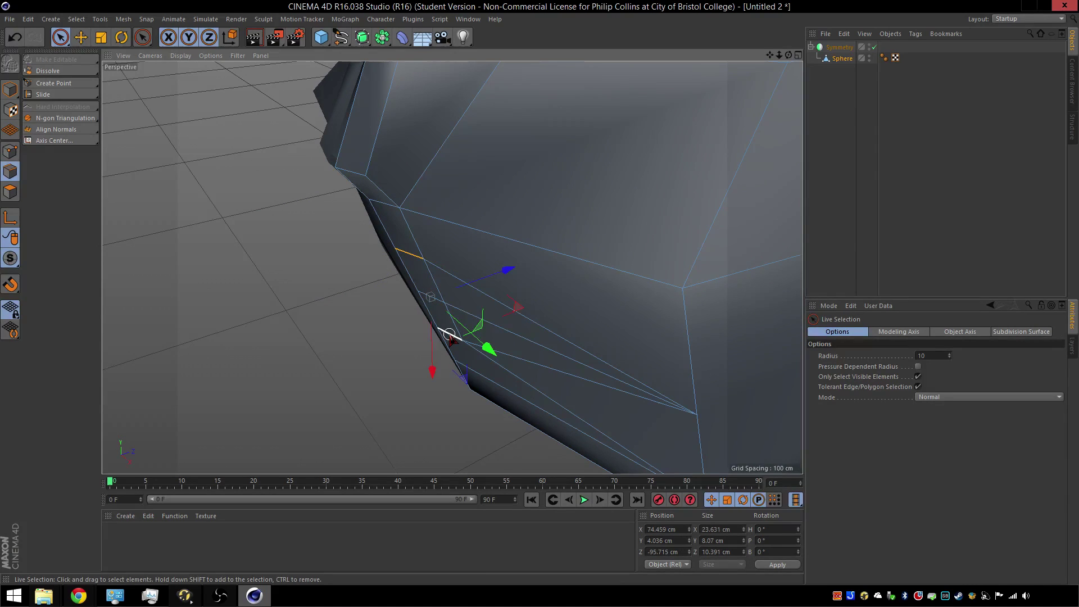
{"action": "left_click_drag", "start_coordinate": [512, 278], "coordinate": [478, 288]}
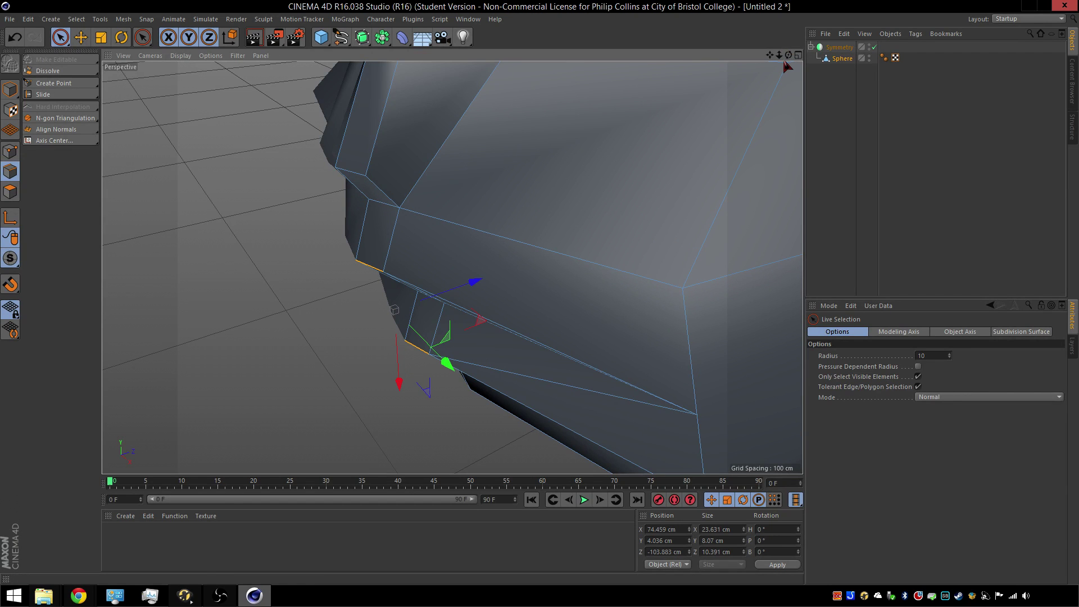
Move the inner point of the nose tip edge sideways onto the mirror seam, at about Y 0 cm.
{"action": "left_click_drag", "start_coordinate": [788, 55], "coordinate": [933, 28]}
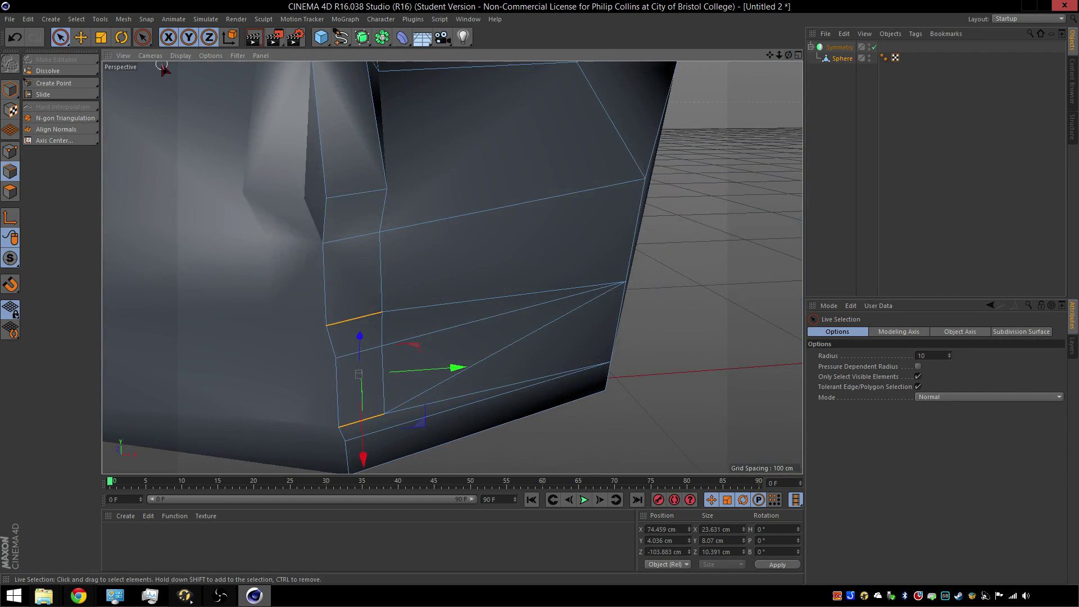
{"action": "left_click", "coordinate": [10, 150]}
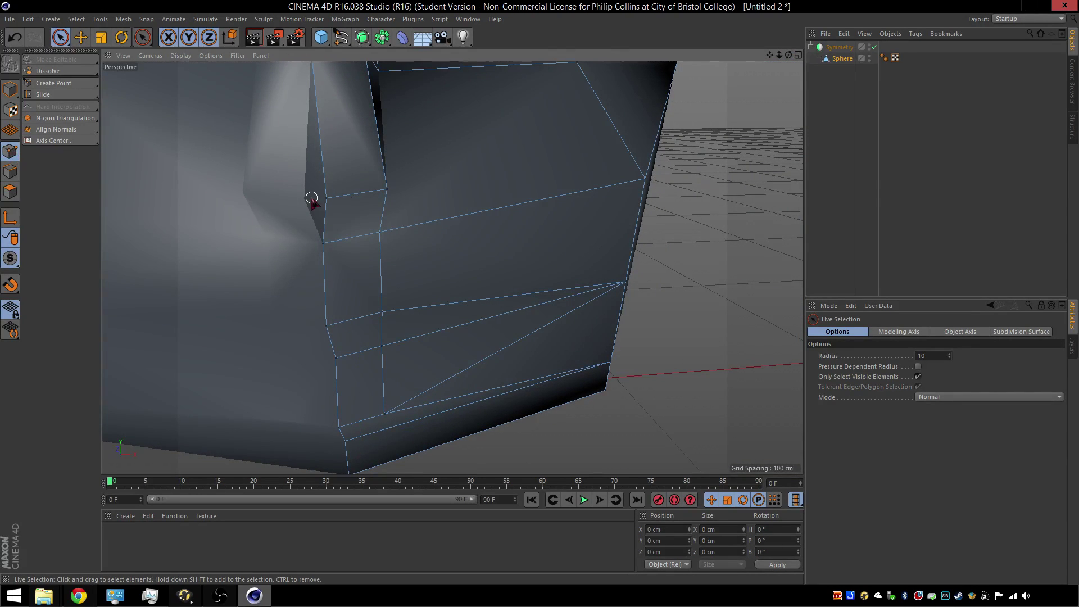
{"action": "left_click", "coordinate": [331, 198]}
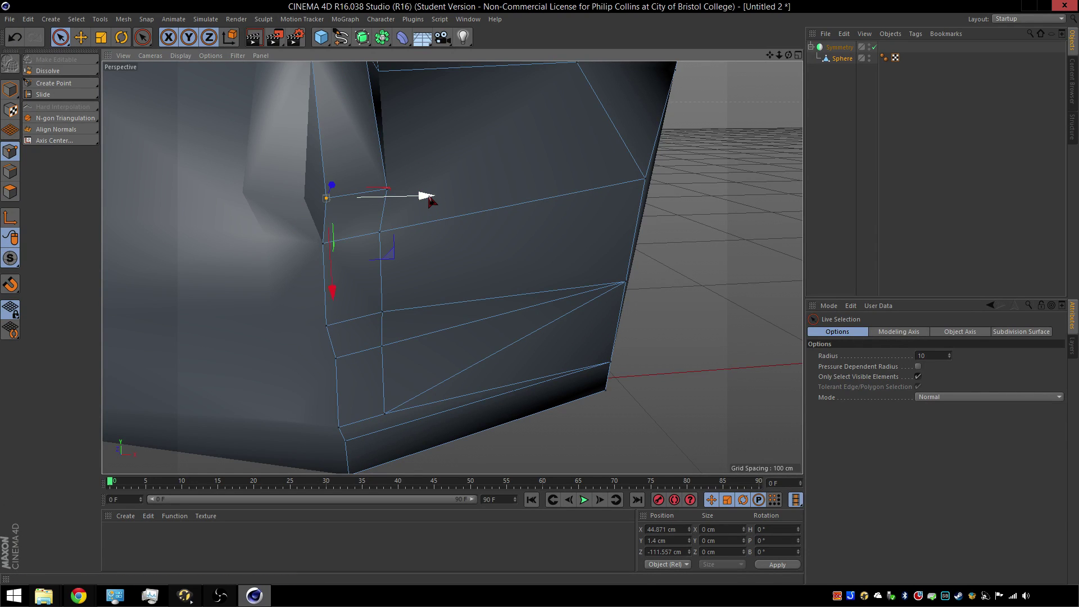
{"action": "left_click_drag", "start_coordinate": [427, 197], "coordinate": [420, 196]}
{"action": "scroll", "coordinate": [181, 229], "scroll_direction": "down", "scroll_amount": 5}
{"action": "left_click_drag", "start_coordinate": [187, 221], "coordinate": [190, 219], "text": "alt"}
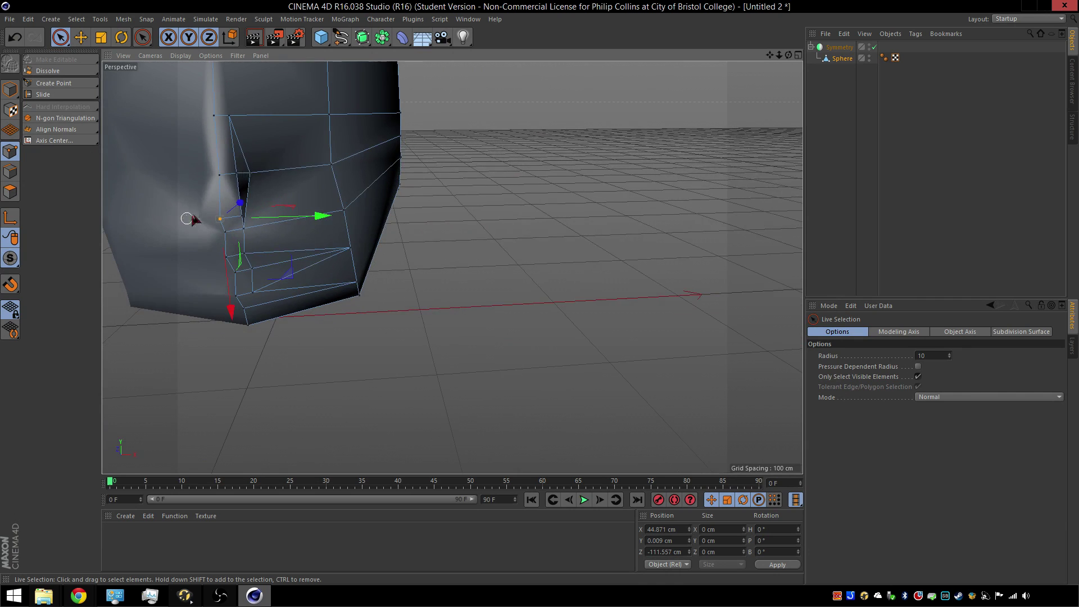
Slide the cheek point beside the nose base toward the seam strip by 28.4 %.
{"action": "mouse_move", "coordinate": [788, 55]}
{"action": "left_mouse_down"}
{"action": "mouse_move", "coordinate": [669, 28]}
{"action": "mouse_move", "coordinate": [702, 59]}
{"action": "mouse_move", "coordinate": [781, 73]}
{"action": "left_mouse_up"}
{"action": "left_click", "coordinate": [352, 201]}
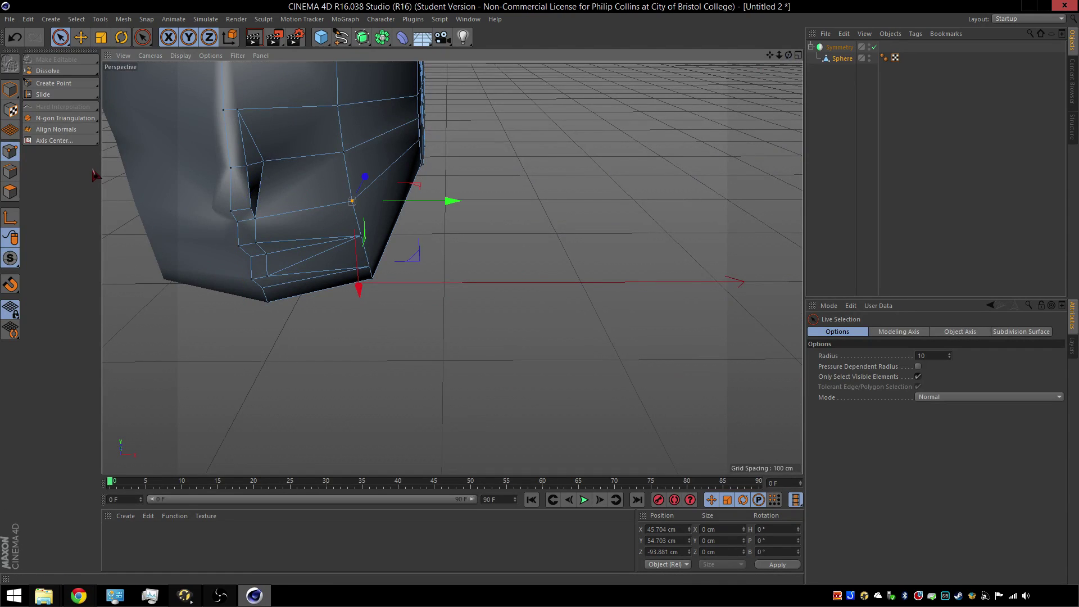
{"action": "key", "text": "m"}
{"action": "key", "text": "o"}
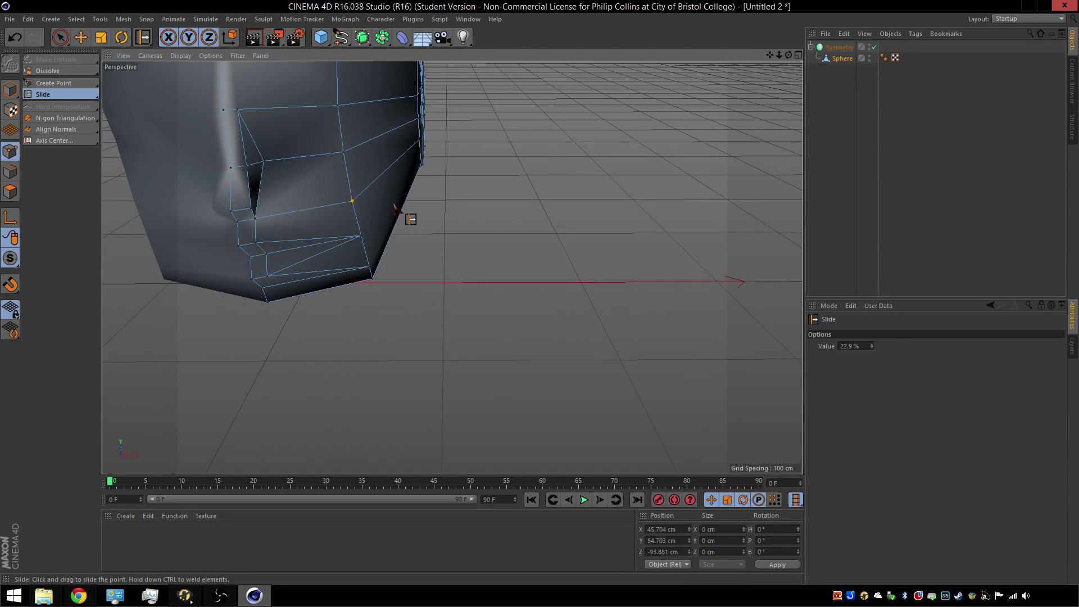
{"action": "left_click_drag", "start_coordinate": [350, 213], "coordinate": [327, 222]}
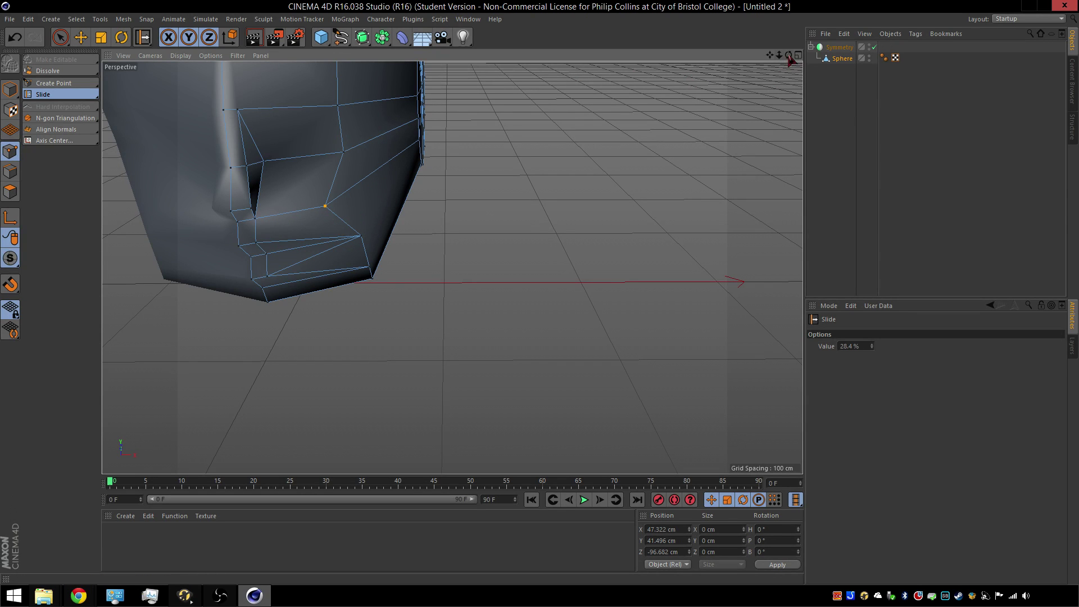
Move the cheek point beside the nose base back into the face to about Z -78 cm.
{"action": "left_click_drag", "start_coordinate": [789, 54], "coordinate": [766, 79]}
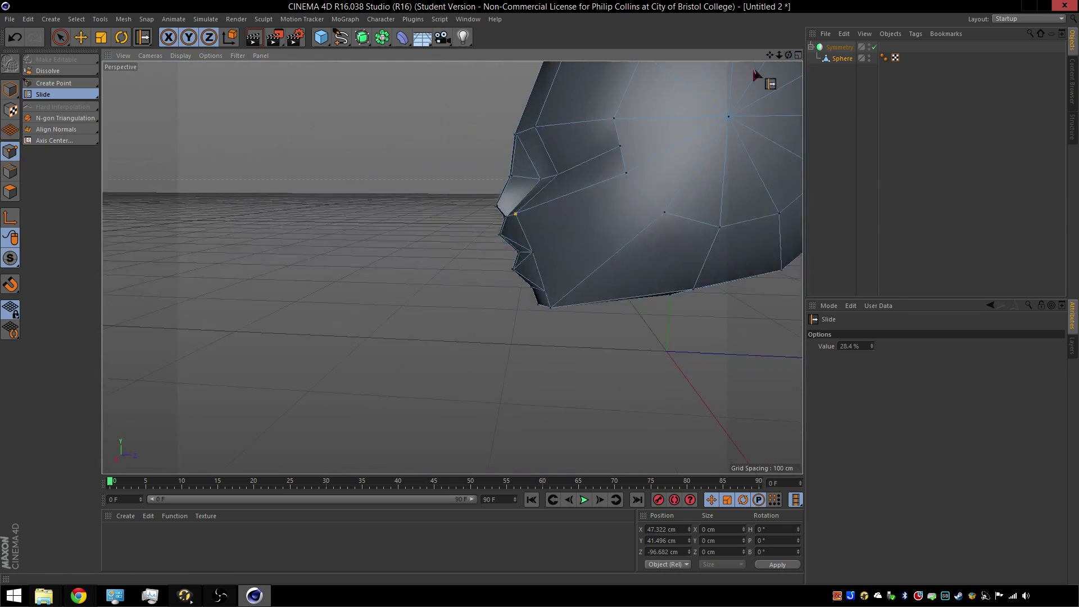
{"action": "left_click", "coordinate": [81, 37]}
{"action": "left_click_drag", "start_coordinate": [621, 217], "coordinate": [654, 213]}
{"action": "left_click_drag", "start_coordinate": [788, 55], "coordinate": [782, 138]}
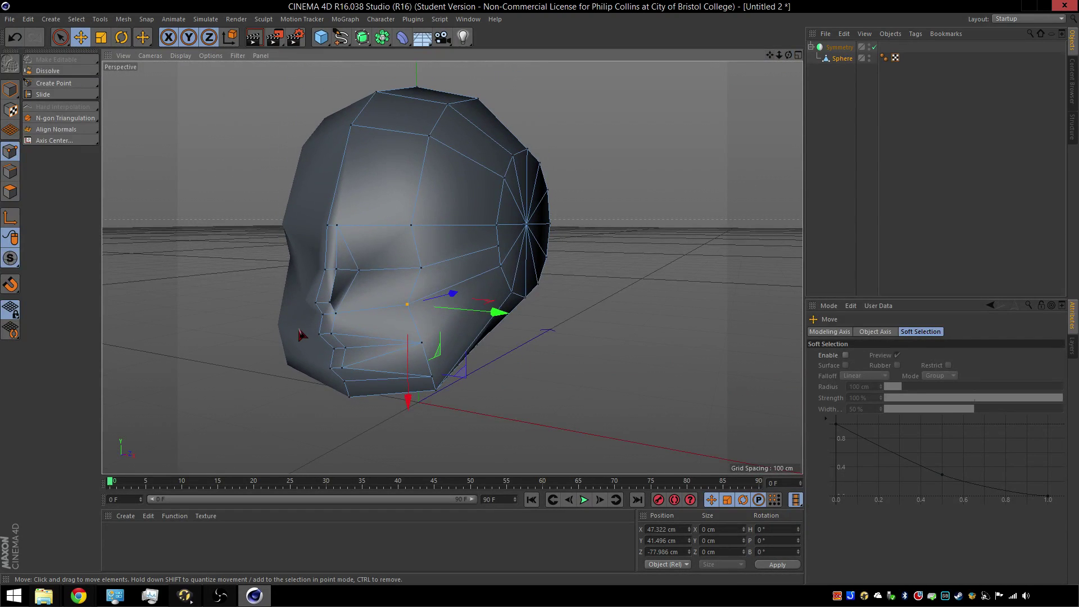
{"action": "scroll", "coordinate": [306, 325], "scroll_direction": "up", "scroll_amount": 6}
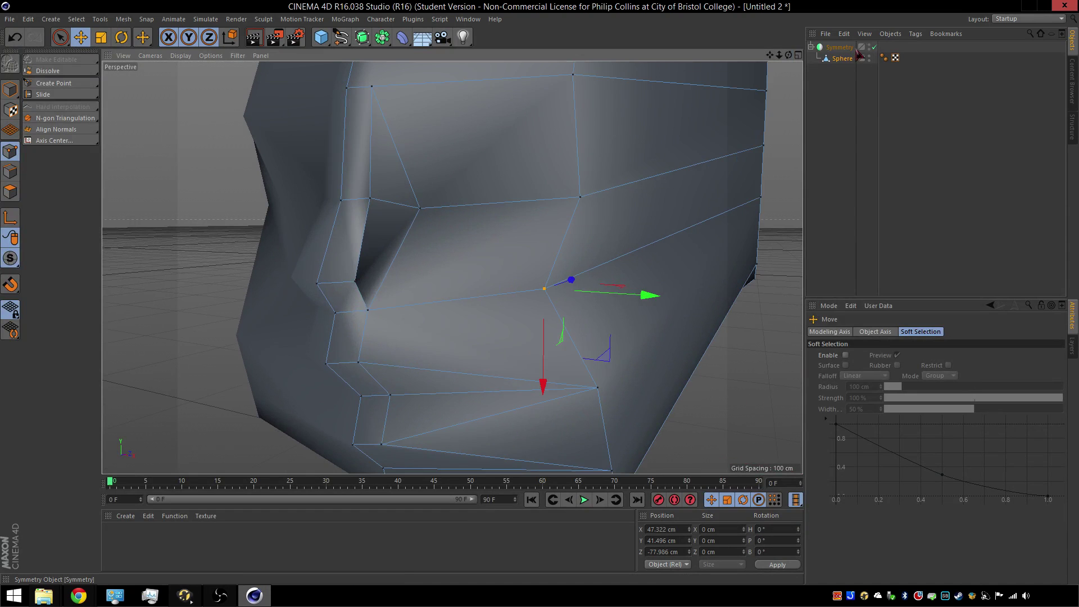
Slide the outer point of the nose tip edge toward the mirror seam by 31.3 %.
{"action": "mouse_move", "coordinate": [789, 55]}
{"action": "left_mouse_down"}
{"action": "mouse_move", "coordinate": [450, 265]}
{"action": "mouse_move", "coordinate": [461, 268]}
{"action": "left_mouse_up"}
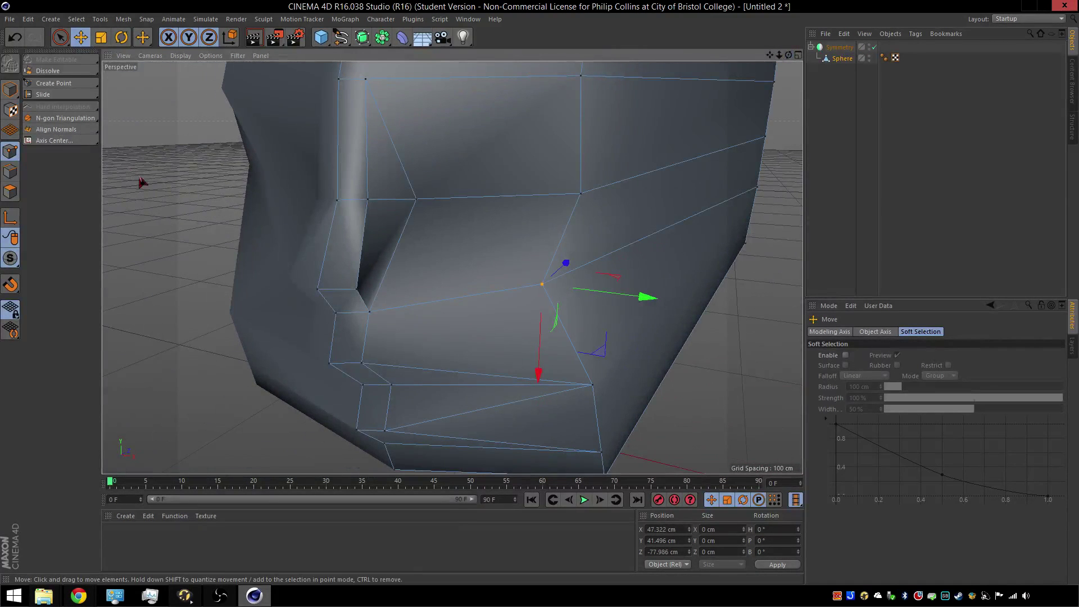
{"action": "left_click", "coordinate": [361, 292]}
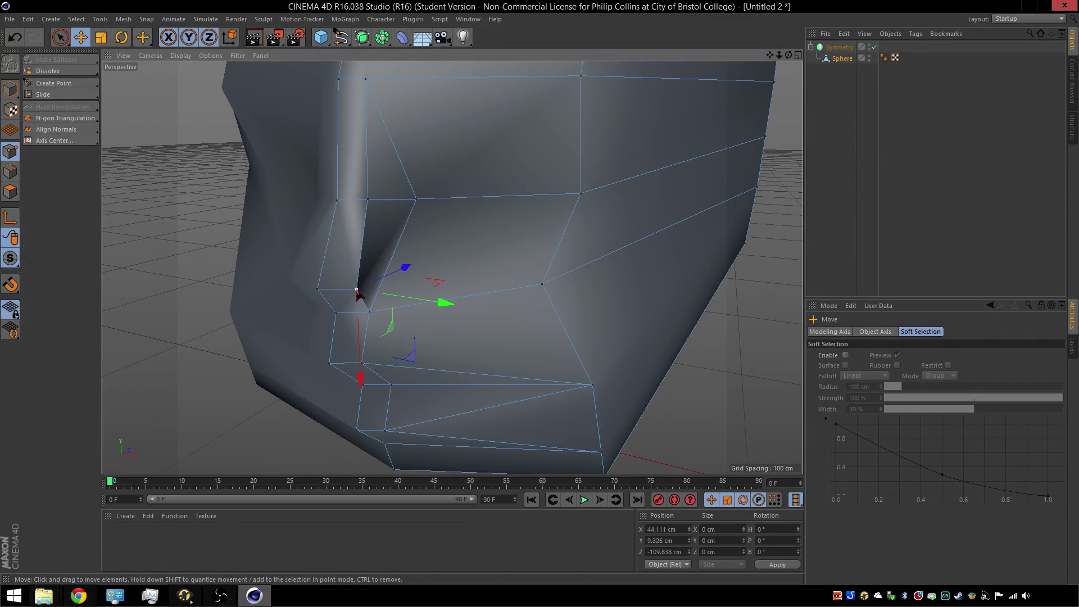
{"action": "left_click", "coordinate": [43, 93]}
{"action": "left_click_drag", "start_coordinate": [363, 297], "coordinate": [344, 290]}
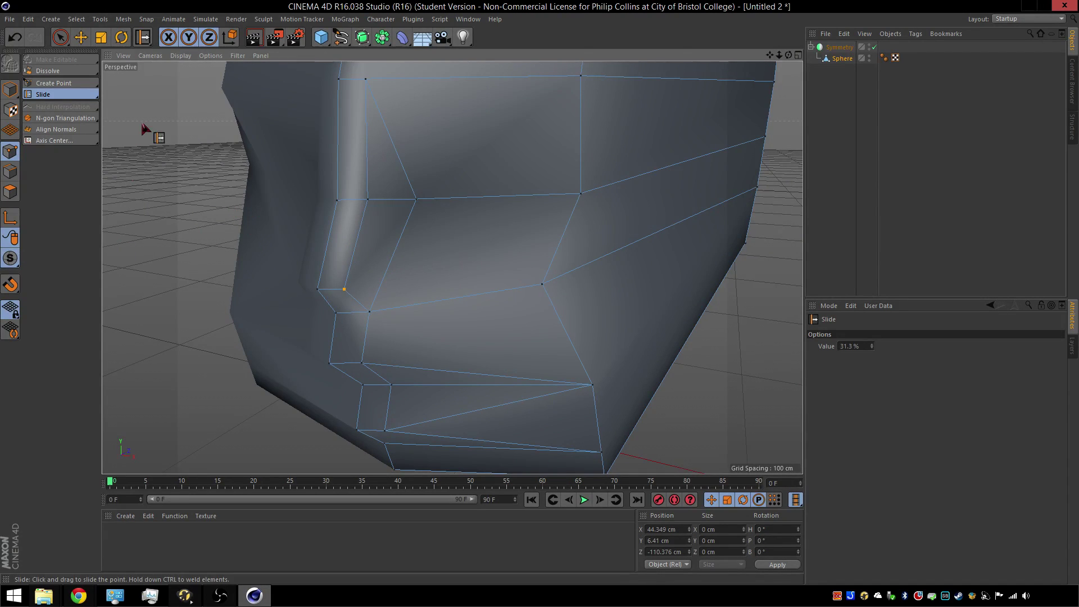
Connect the three lengthwise edges of the lower nose with a crosswise cut, and add a second cut through their lower halves.
{"action": "left_click", "coordinate": [61, 38]}
{"action": "key", "text": "Return"}
{"action": "mouse_move", "coordinate": [408, 229]}
{"action": "left_mouse_down"}
{"action": "mouse_move", "coordinate": [344, 252]}
{"action": "mouse_move", "coordinate": [294, 246]}
{"action": "left_mouse_up"}
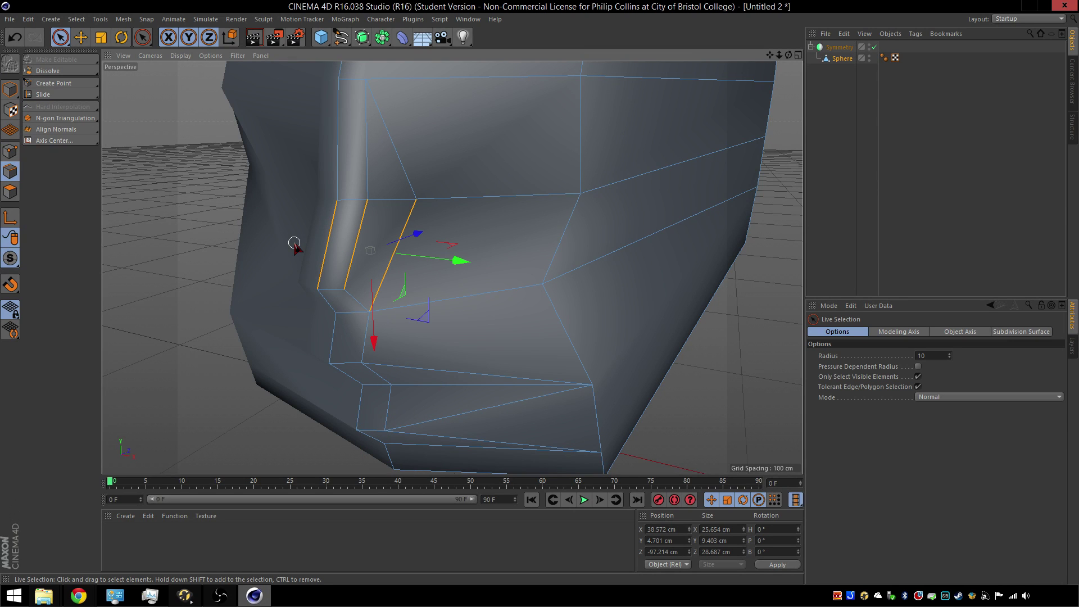
{"action": "key", "text": "m"}
{"action": "key", "text": "m"}
{"action": "mouse_move", "coordinate": [421, 279]}
{"action": "left_mouse_down"}
{"action": "mouse_move", "coordinate": [396, 289]}
{"action": "mouse_move", "coordinate": [318, 267]}
{"action": "left_mouse_up"}
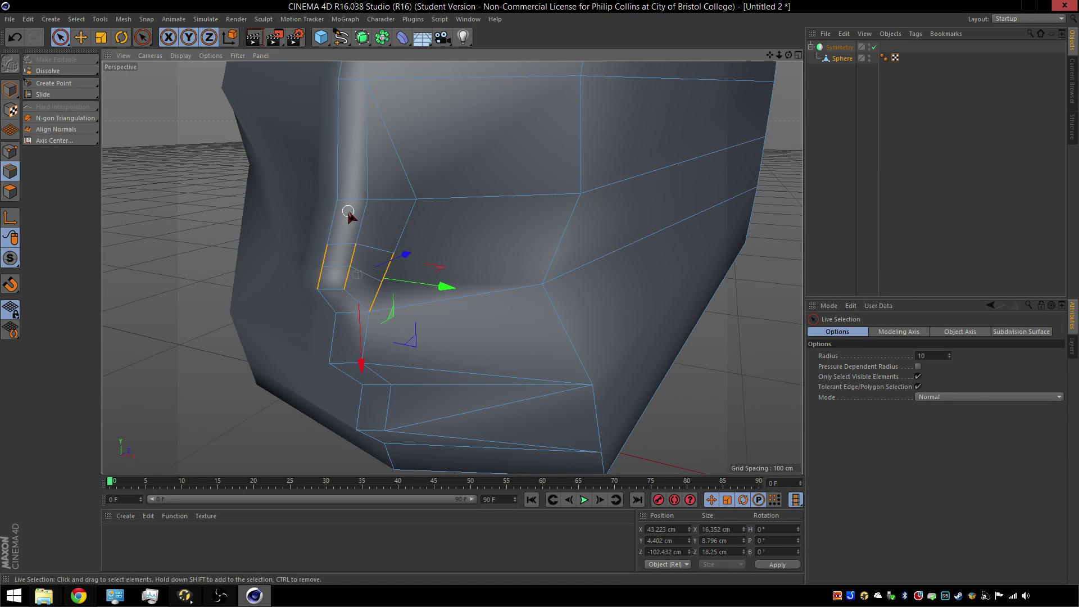
Slide the upper of the two new crosswise nose cuts up toward the bridge by 5.2 cm.
{"action": "left_click", "coordinate": [344, 243]}
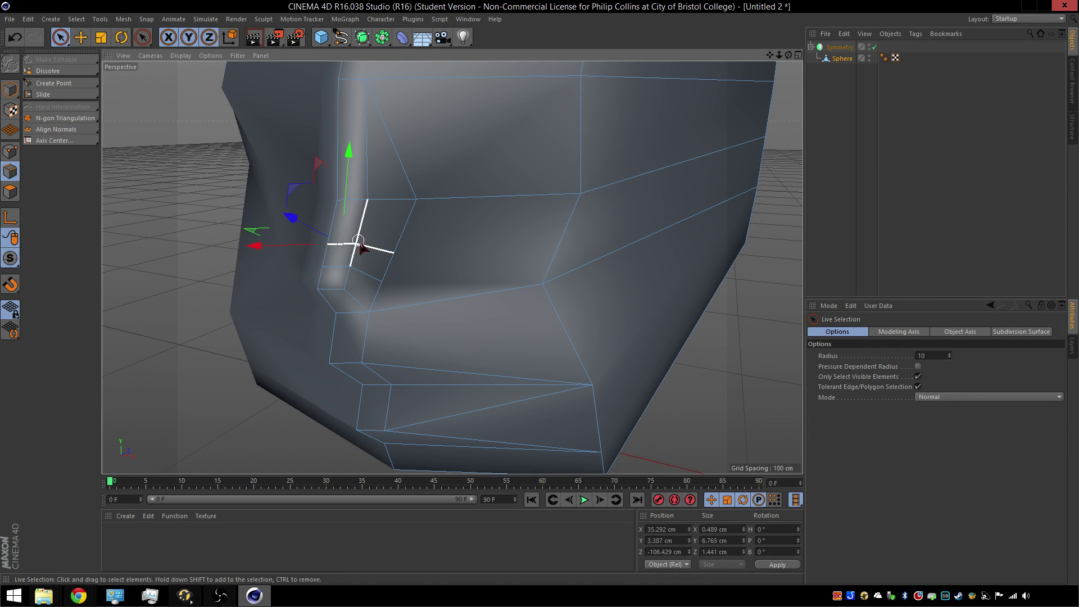
{"action": "left_click", "coordinate": [378, 249], "text": "shift"}
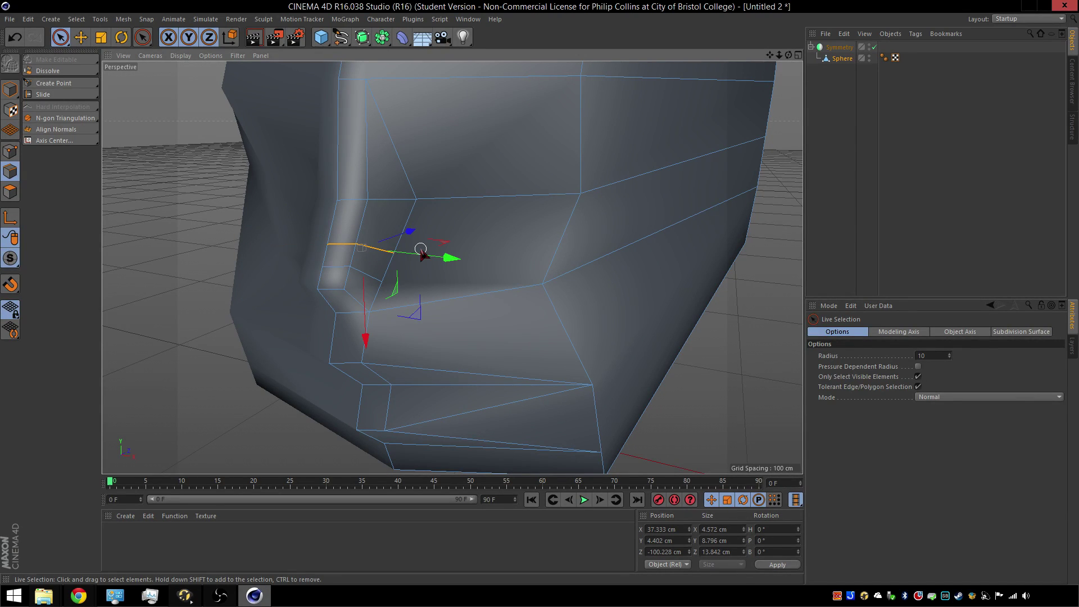
{"action": "key", "text": "m"}
{"action": "key", "text": "o"}
{"action": "left_click_drag", "start_coordinate": [464, 260], "coordinate": [461, 238]}
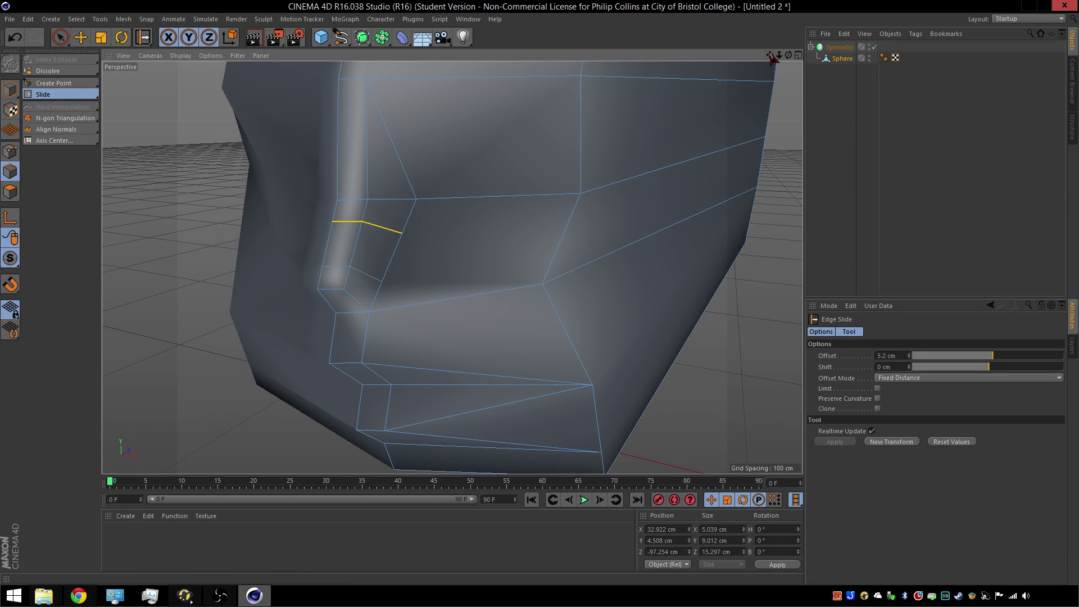
Connect the two crosswise forehead edges and the seam edge at the crown with a new cut through their midpoints.
{"action": "left_click_drag", "start_coordinate": [770, 54], "coordinate": [738, 404]}
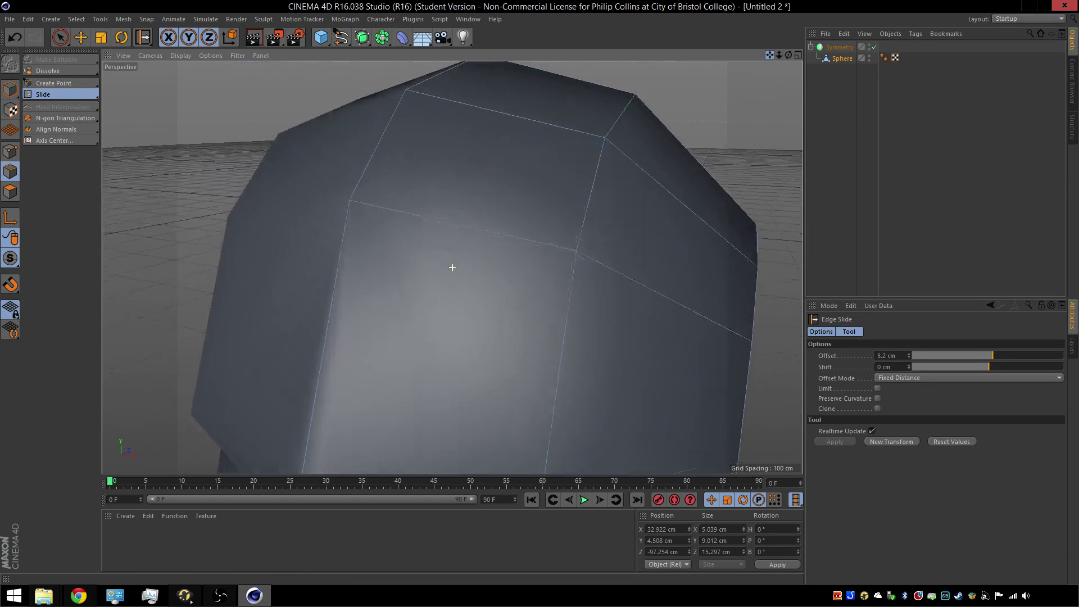
{"action": "left_click_drag", "start_coordinate": [452, 267], "coordinate": [453, 267], "text": "alt"}
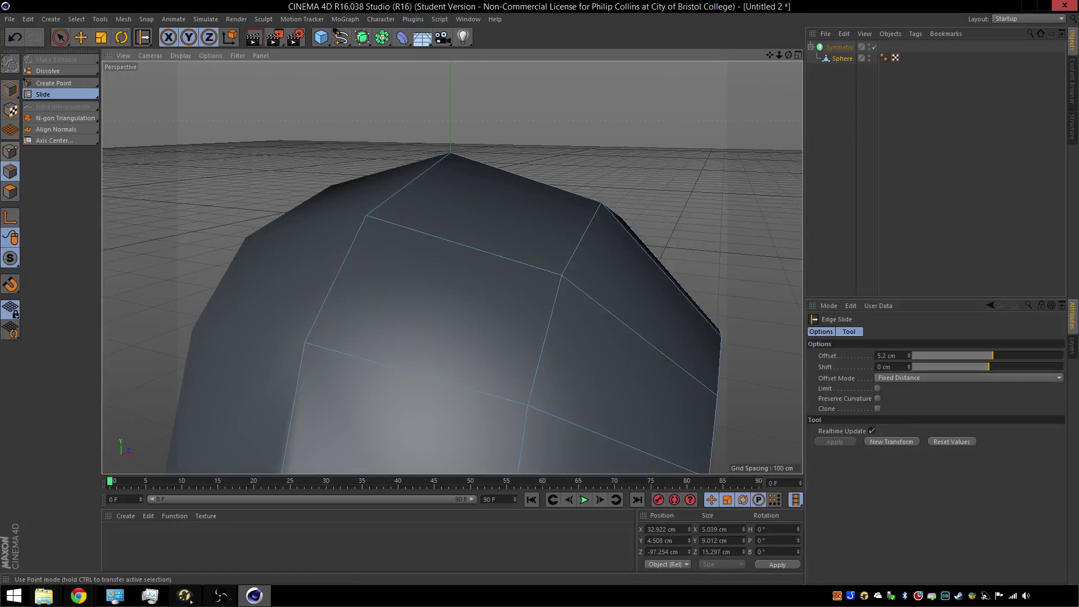
{"action": "left_click", "coordinate": [60, 37]}
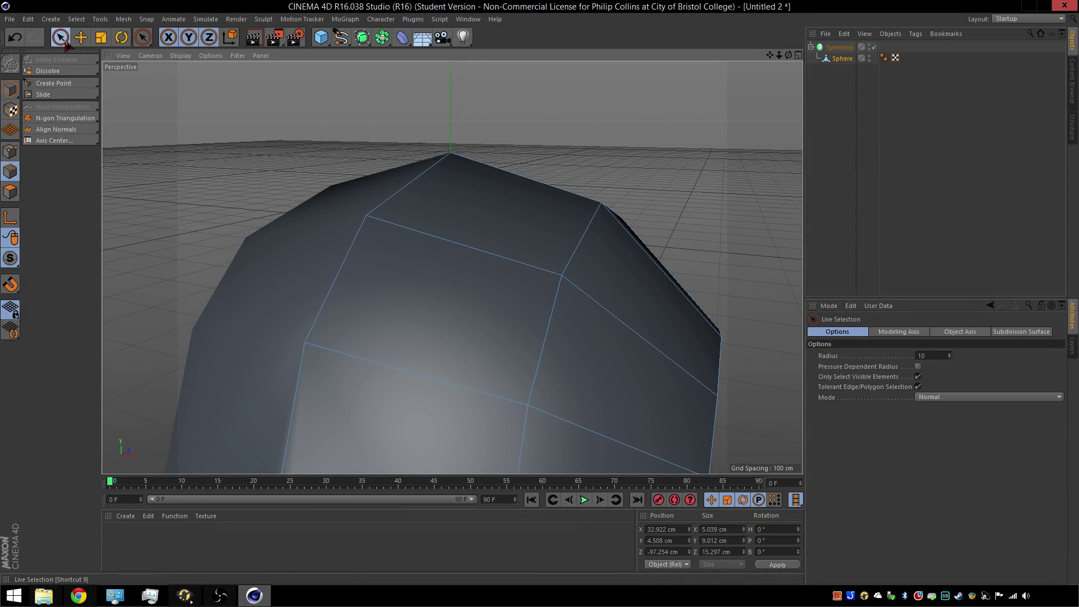
{"action": "left_click", "coordinate": [409, 373]}
{"action": "left_click", "coordinate": [433, 236], "text": "shift"}
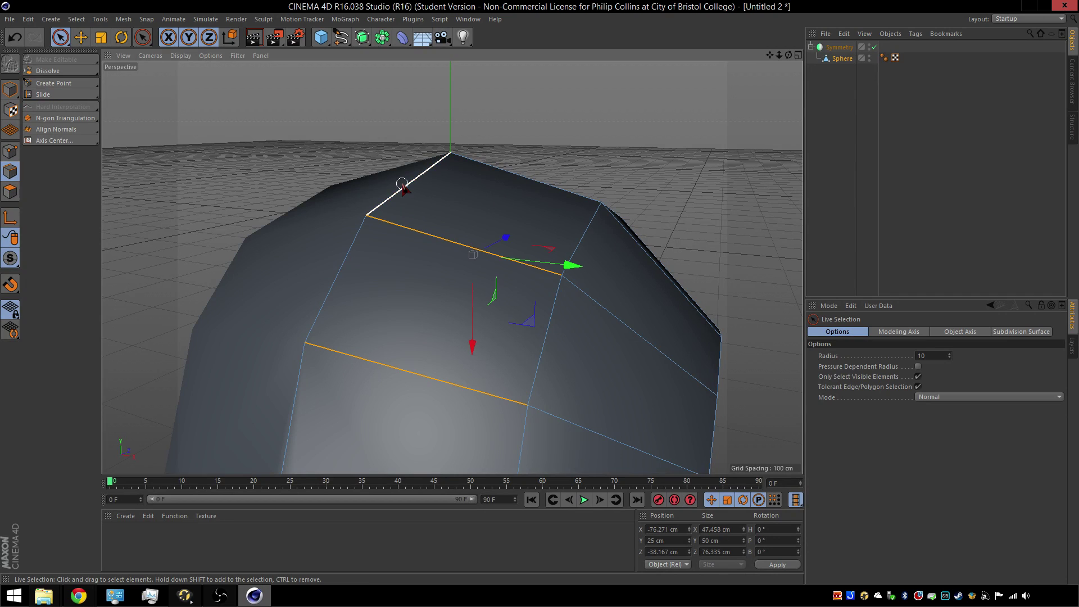
{"action": "left_click", "coordinate": [401, 186], "text": "shift"}
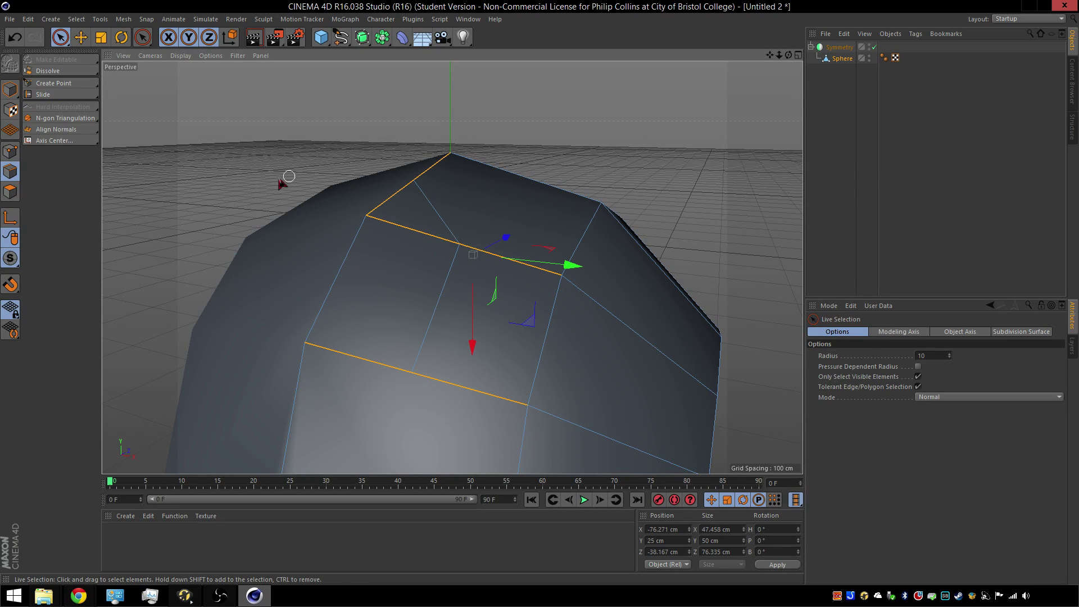
Create a point at 56.2 % along the crown segment of the new cut.
{"action": "left_click", "coordinate": [54, 82]}
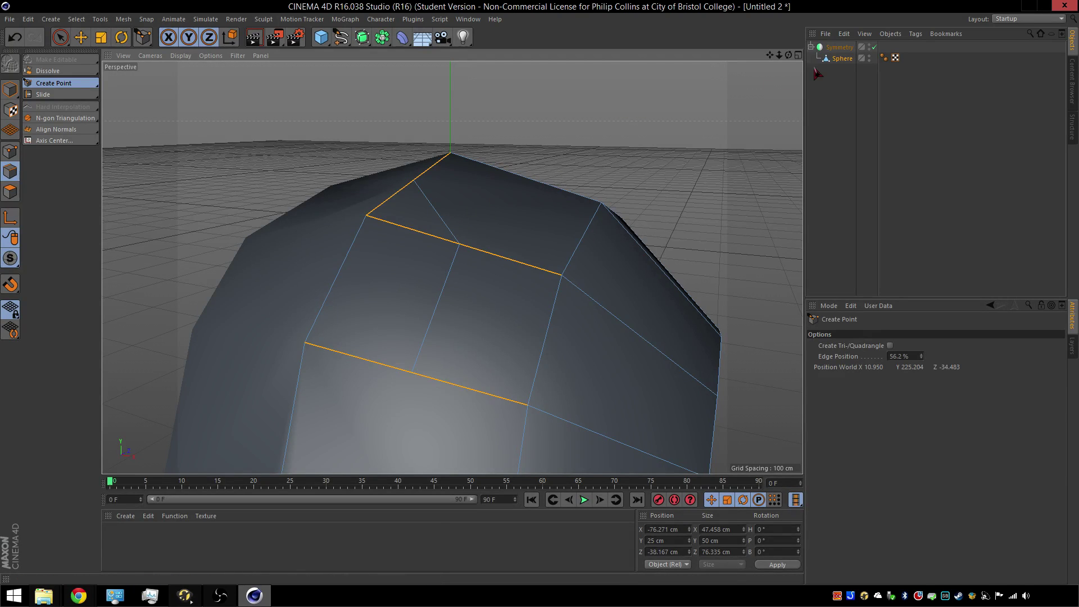
{"action": "left_click_drag", "start_coordinate": [790, 55], "coordinate": [733, 111]}
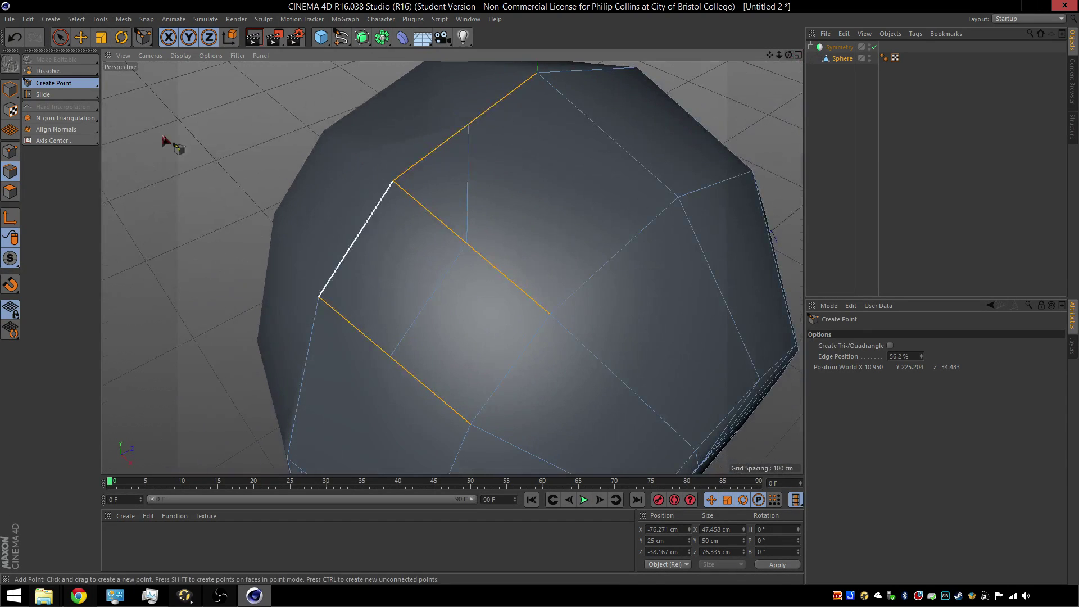
{"action": "left_click", "coordinate": [7, 157]}
{"action": "left_click", "coordinate": [468, 173]}
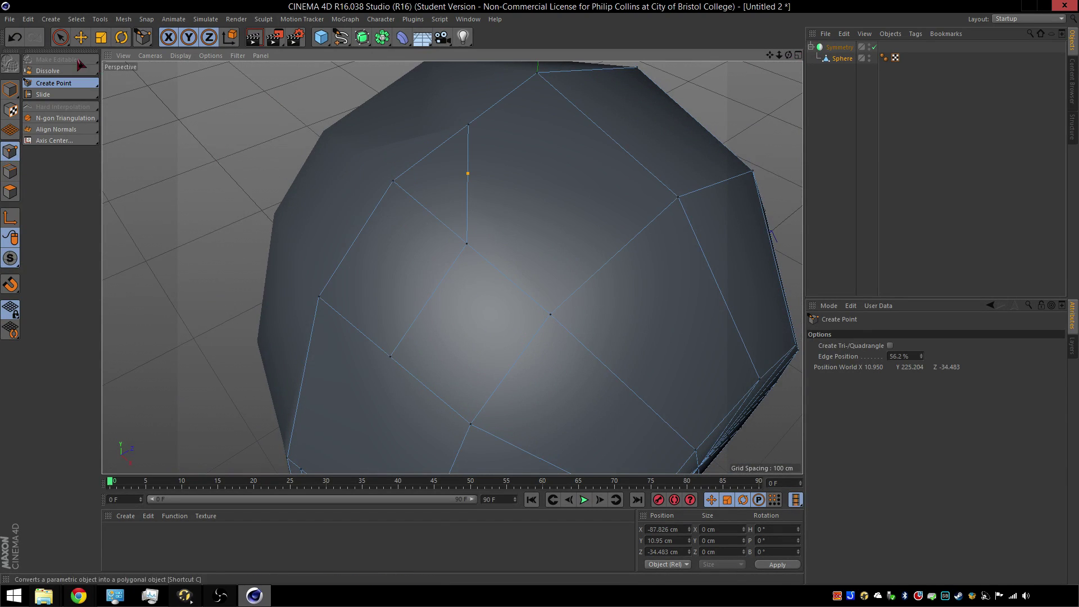
Connect the new crown point to the corner point across the face, and slide it 42.3 % along that edge.
{"action": "left_click", "coordinate": [54, 44]}
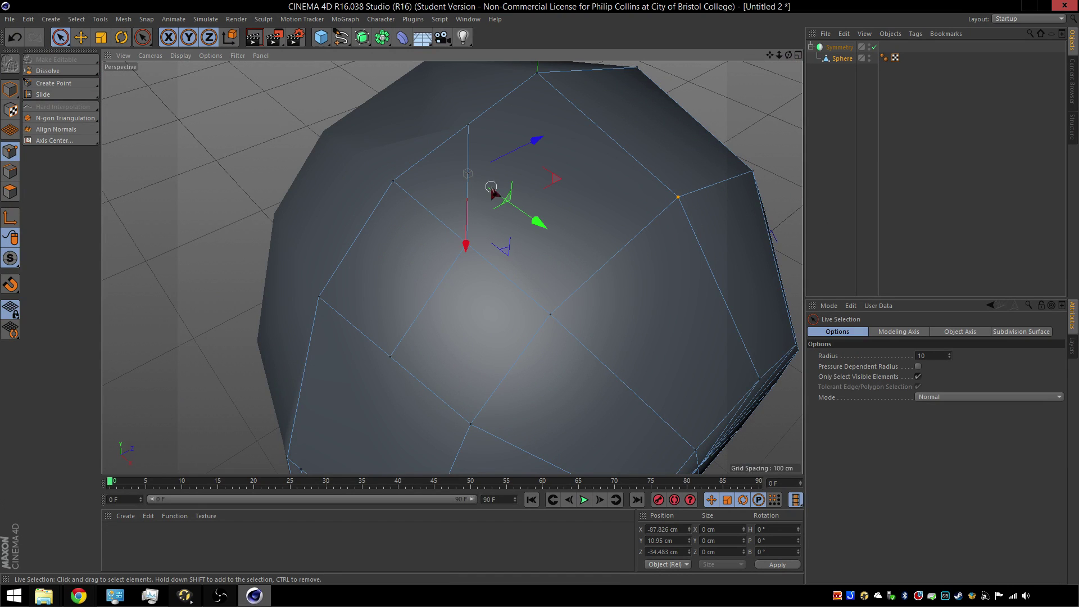
{"action": "left_click", "coordinate": [464, 173], "text": "shift"}
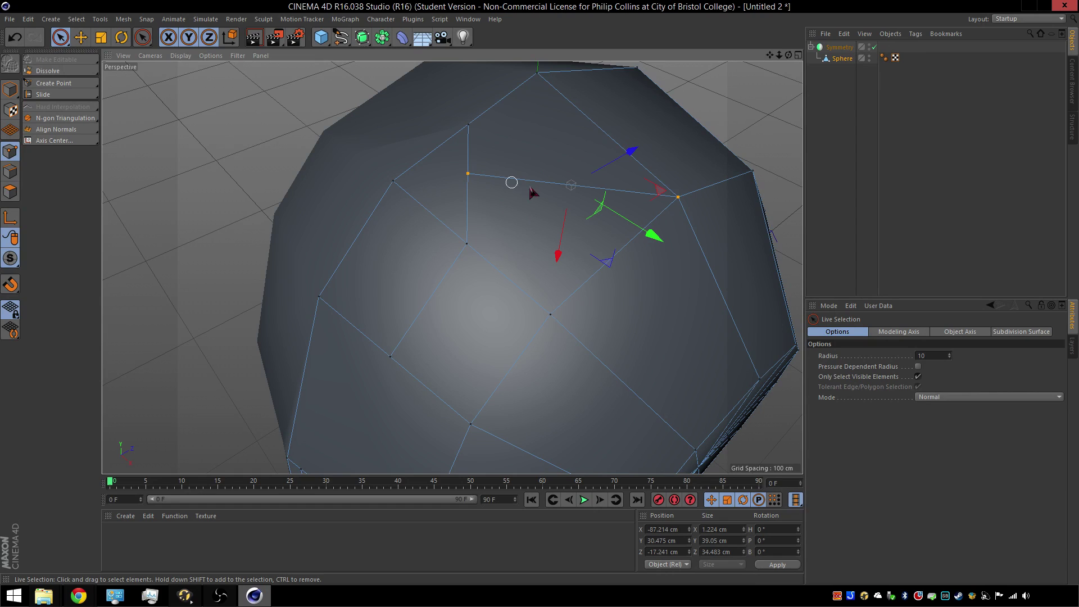
{"action": "key", "text": "m"}
{"action": "key", "text": "o"}
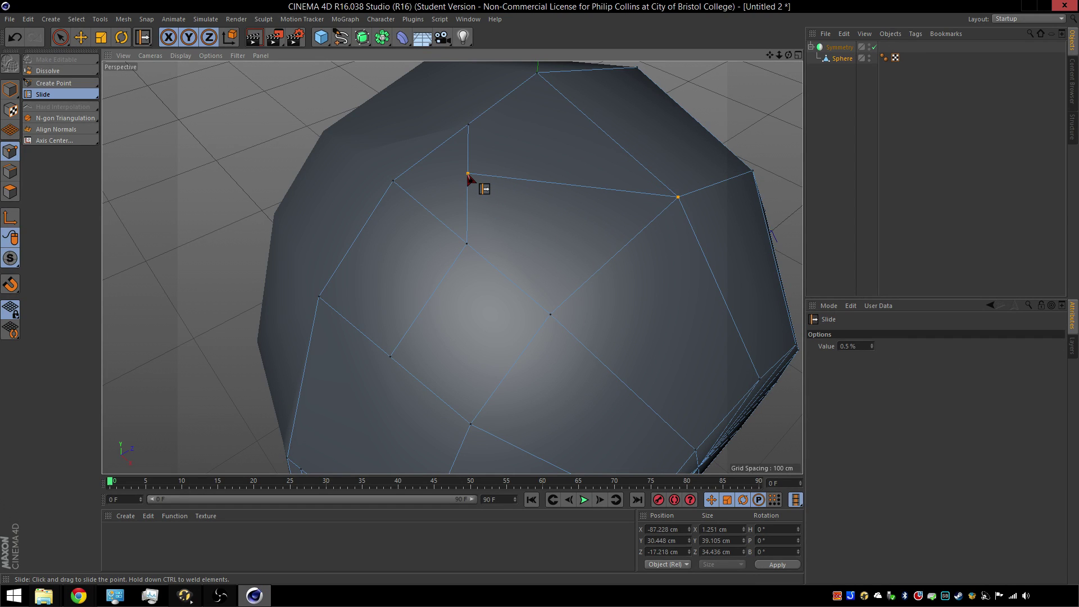
{"action": "left_click_drag", "start_coordinate": [468, 175], "coordinate": [555, 184]}
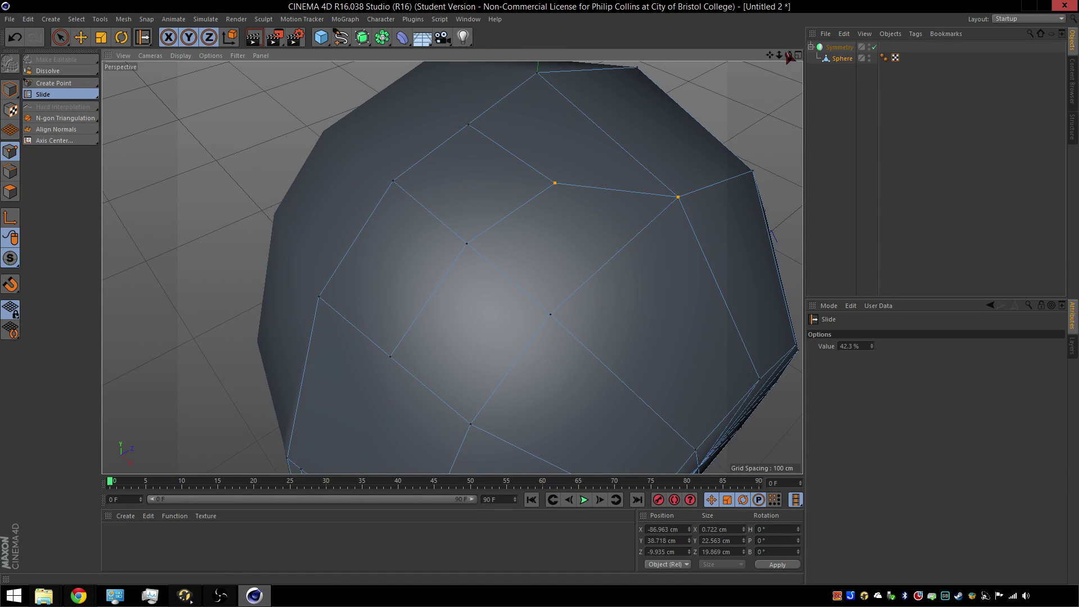
Connect the midpoint of the lower forehead edge to the outer point at the top of the nose strip.
{"action": "left_click_drag", "start_coordinate": [790, 58], "coordinate": [767, 1]}
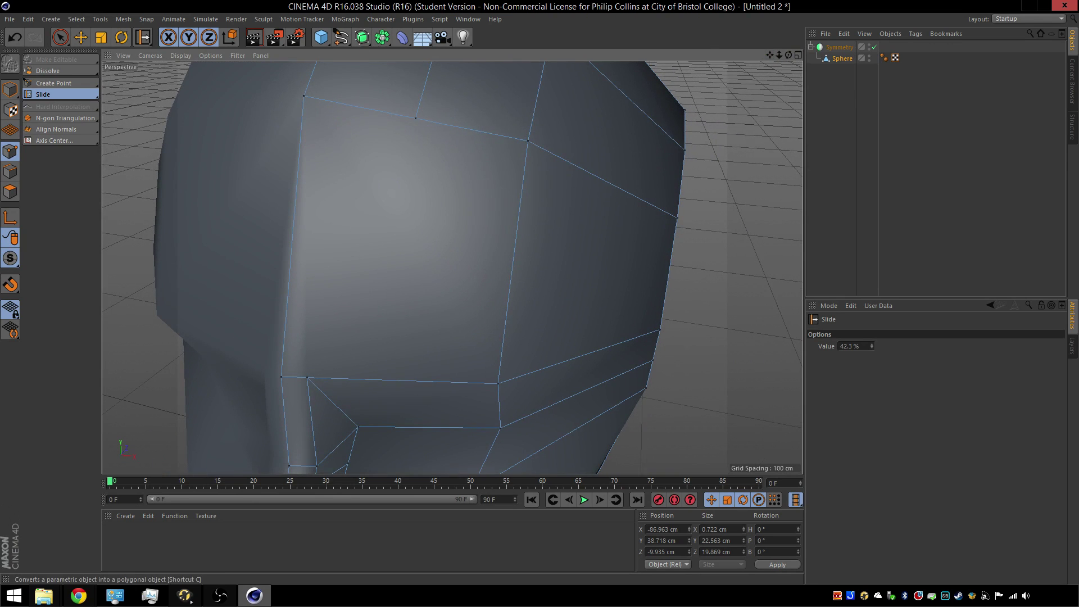
{"action": "left_click", "coordinate": [60, 37]}
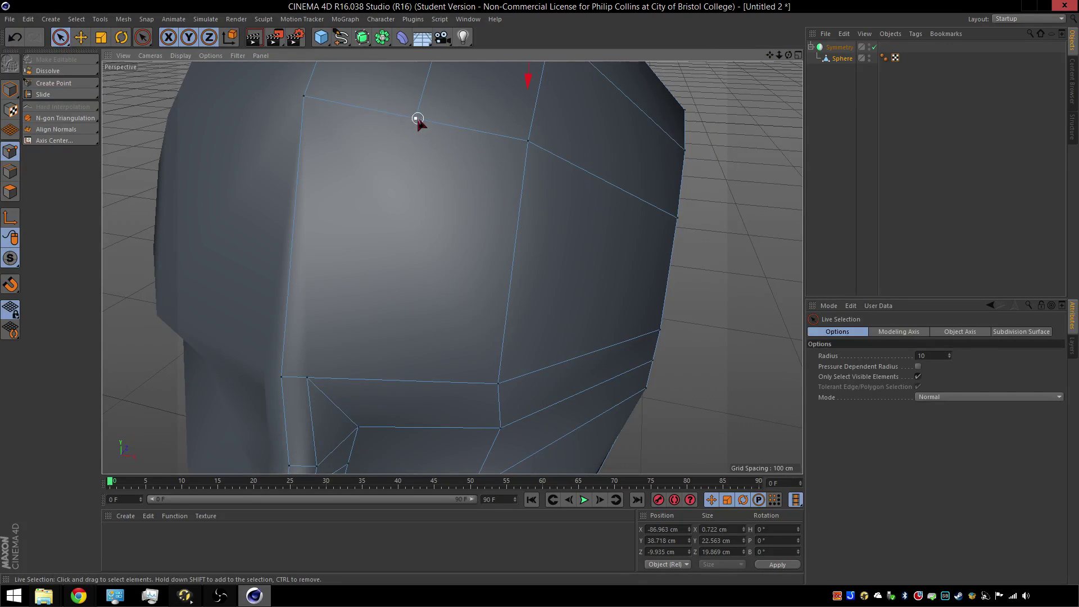
{"action": "left_click", "coordinate": [307, 377], "text": "shift"}
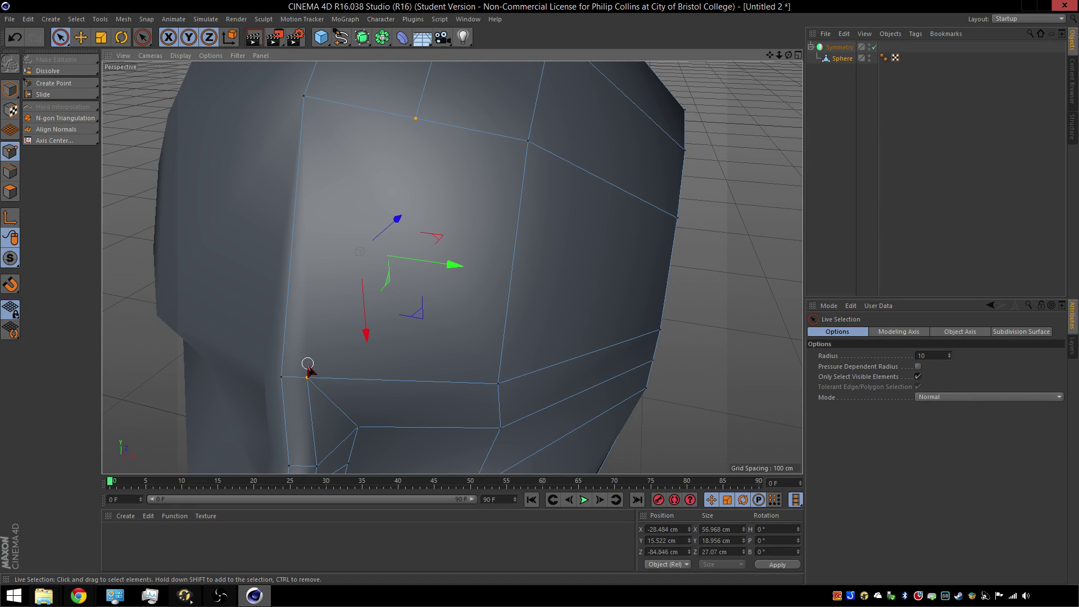
{"action": "key", "text": "m"}
{"action": "key", "text": "m"}
Pull the short crosswise edge on the nose bridge strip forward to about Z -103.5 cm.
{"action": "scroll", "coordinate": [315, 354], "scroll_direction": "down", "scroll_amount": 5}
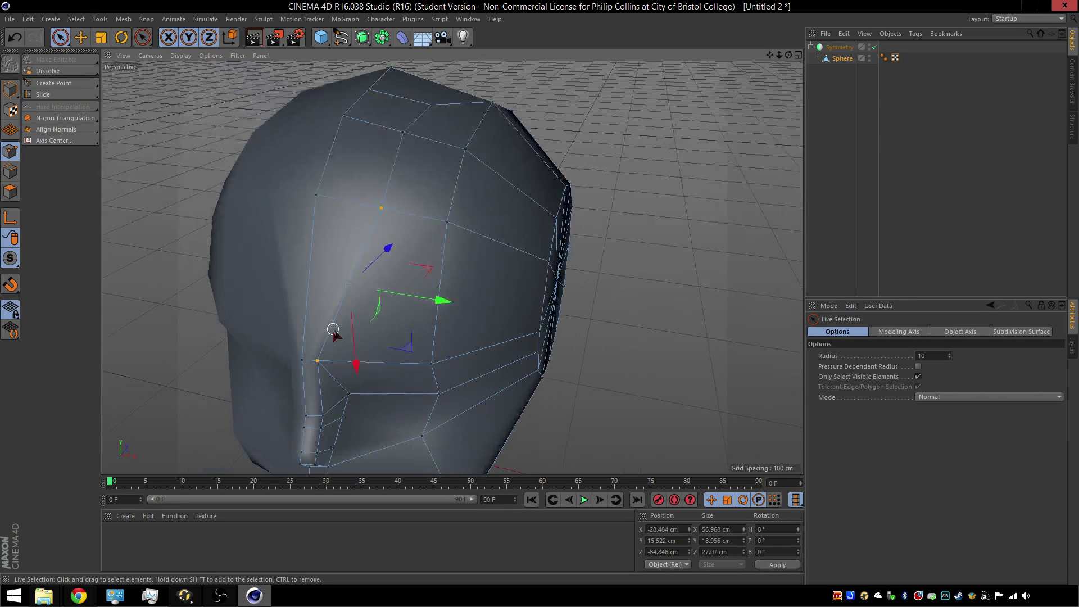
{"action": "left_click_drag", "start_coordinate": [769, 54], "coordinate": [795, 0]}
{"action": "left_click_drag", "start_coordinate": [789, 54], "coordinate": [682, 45]}
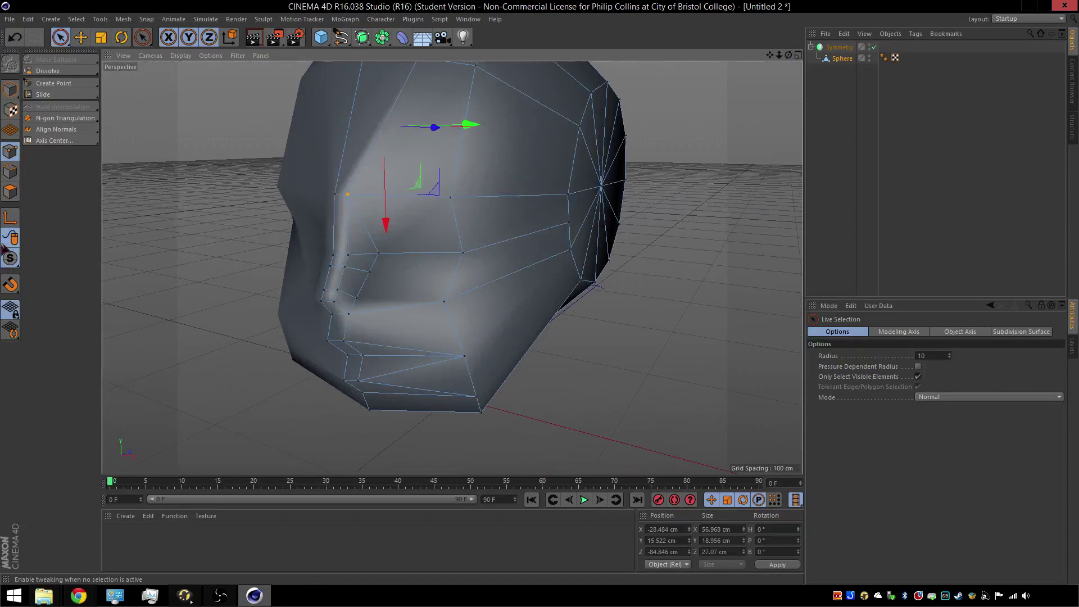
{"action": "left_click", "coordinate": [10, 171]}
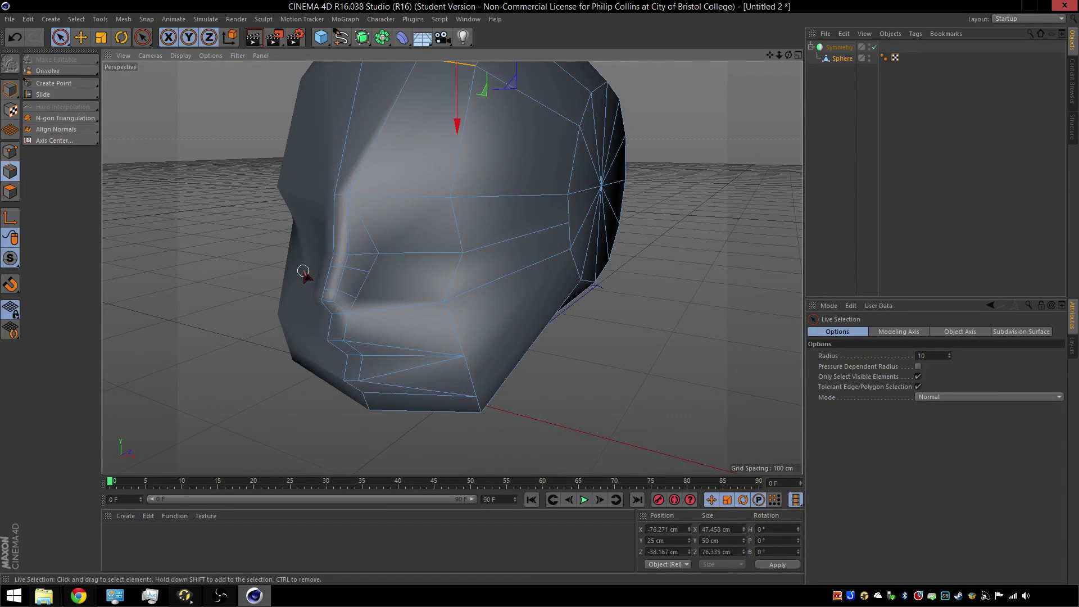
{"action": "left_click", "coordinate": [341, 255]}
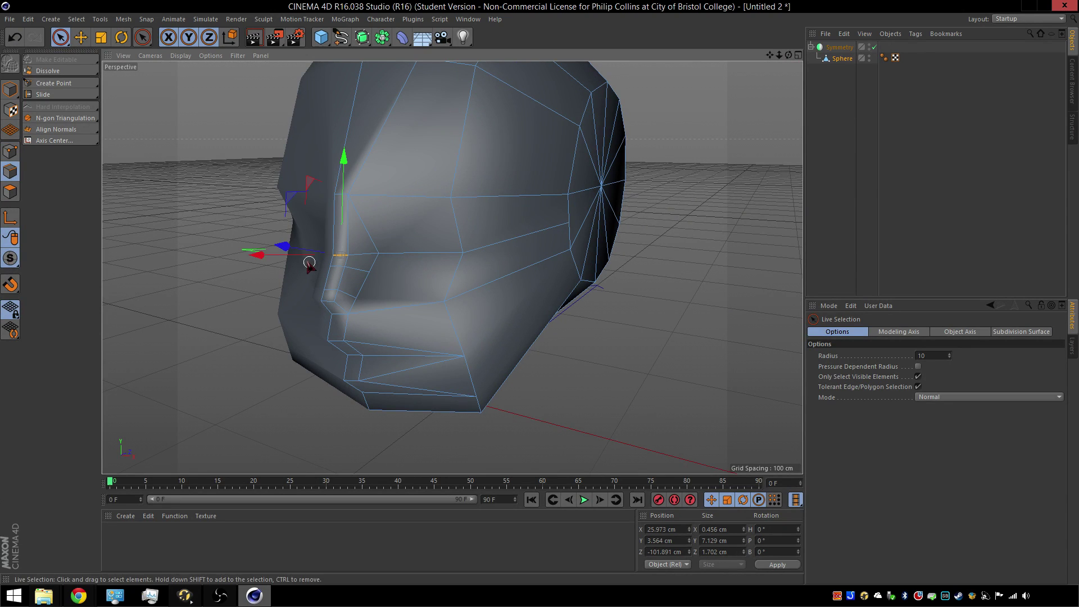
{"action": "left_click_drag", "start_coordinate": [286, 246], "coordinate": [282, 246]}
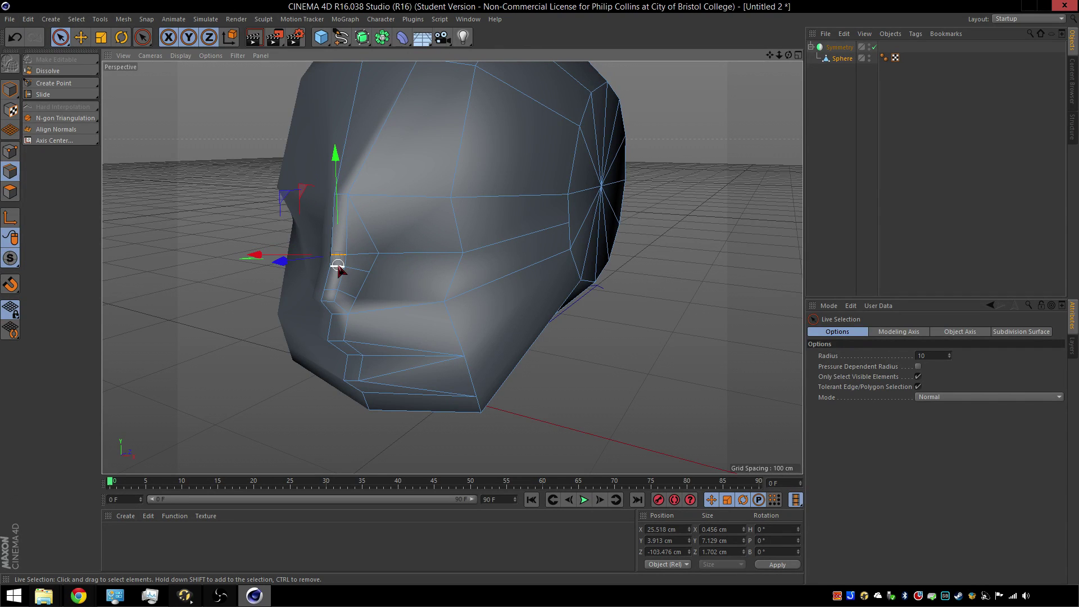
Move the next crosswise nose edge below down to about X 32.7 cm, Z -102.9 cm, and shift it sideways onto the mirror seam.
{"action": "left_click", "coordinate": [338, 265]}
{"action": "left_click_drag", "start_coordinate": [284, 260], "coordinate": [288, 260]}
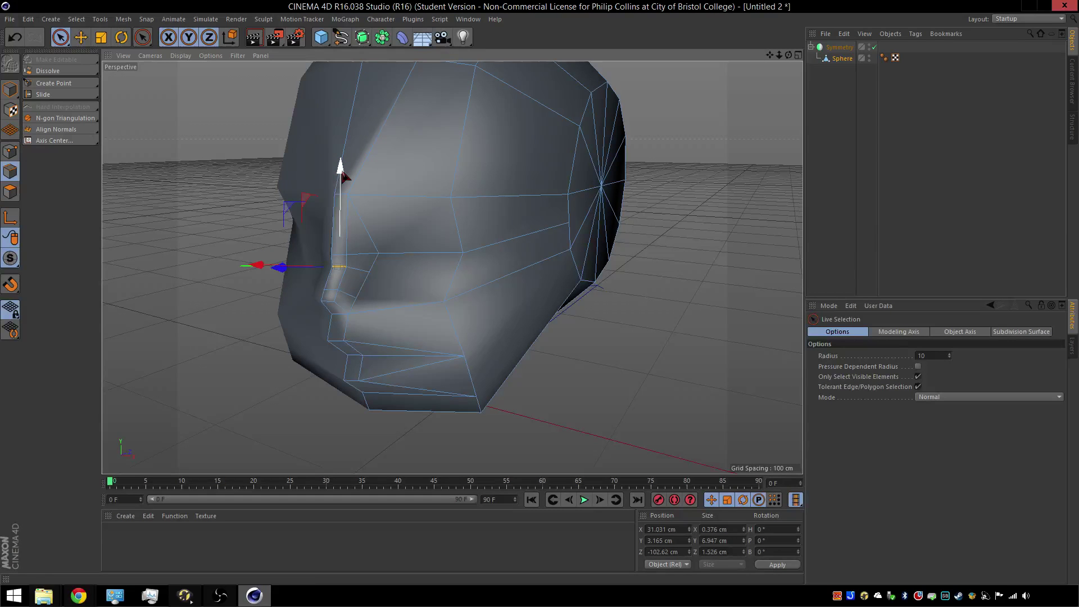
{"action": "left_click_drag", "start_coordinate": [342, 168], "coordinate": [344, 178]}
{"action": "scroll", "coordinate": [252, 298], "scroll_direction": "up", "scroll_amount": 10}
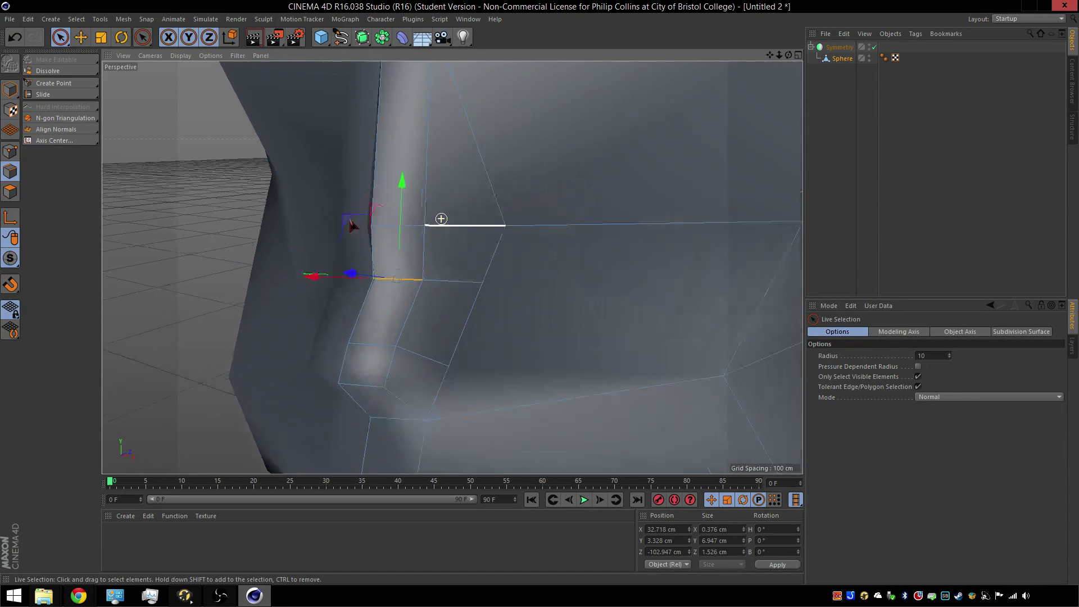
{"action": "scroll", "coordinate": [441, 219], "scroll_direction": "up", "scroll_amount": 3}
{"action": "scroll", "coordinate": [451, 267], "scroll_direction": "up", "scroll_amount": 1}
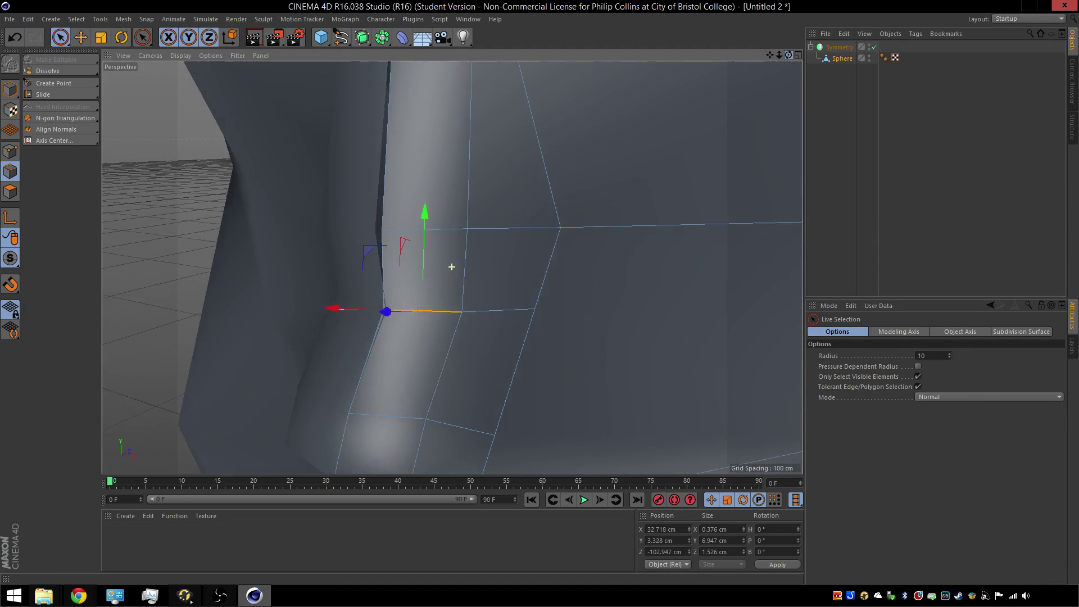
{"action": "scroll", "coordinate": [451, 266], "scroll_direction": "up", "scroll_amount": 3}
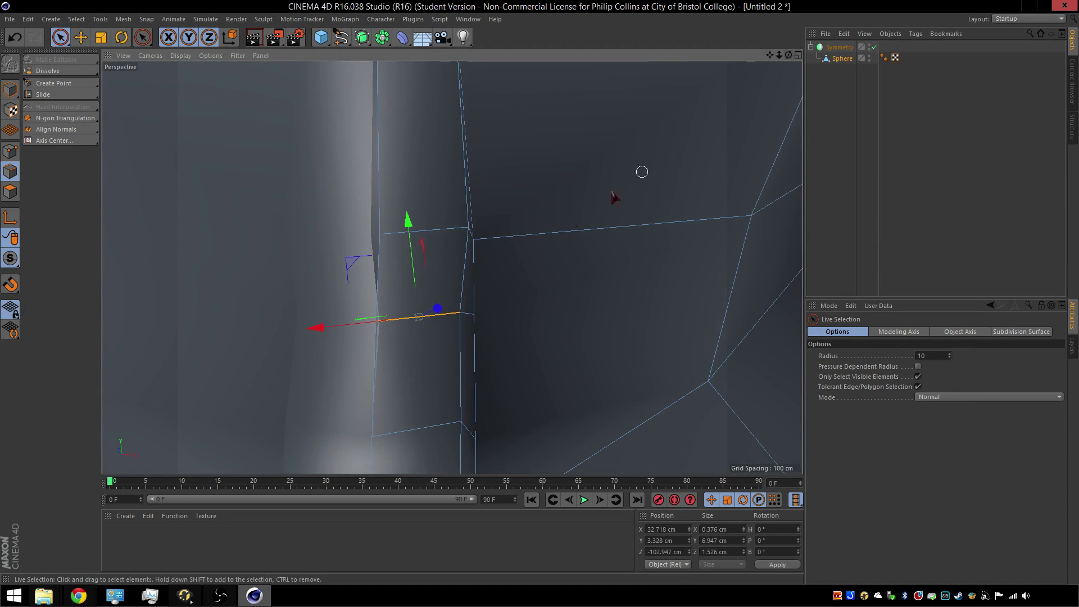
{"action": "left_click_drag", "start_coordinate": [325, 330], "coordinate": [329, 331]}
Move the inner point of the nose bridge edge sideways onto the mirror seam, at about Y 0 cm.
{"action": "left_click", "coordinate": [11, 150]}
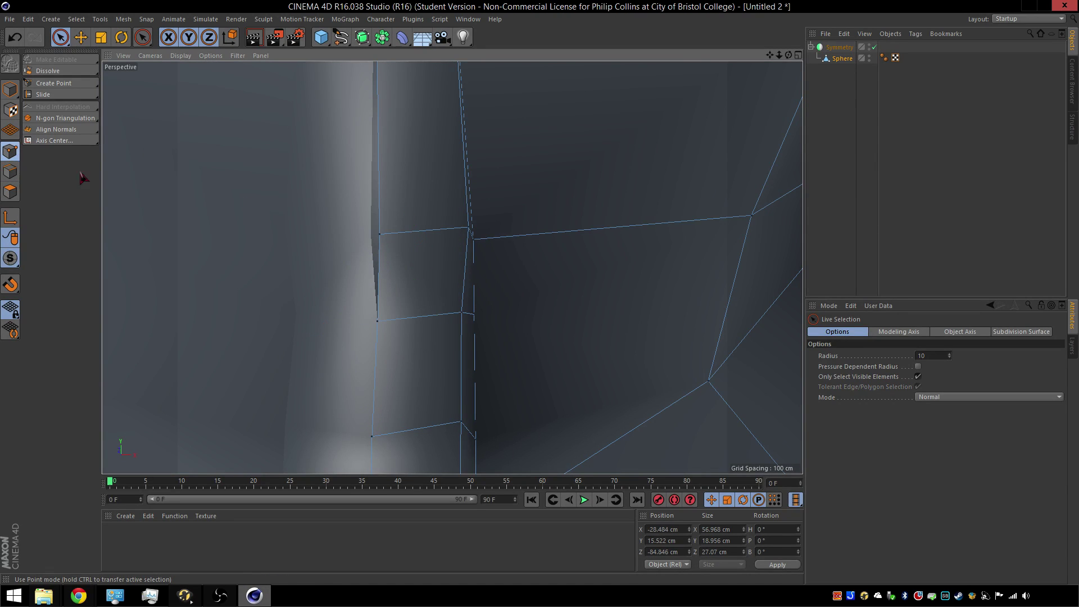
{"action": "left_click", "coordinate": [379, 233]}
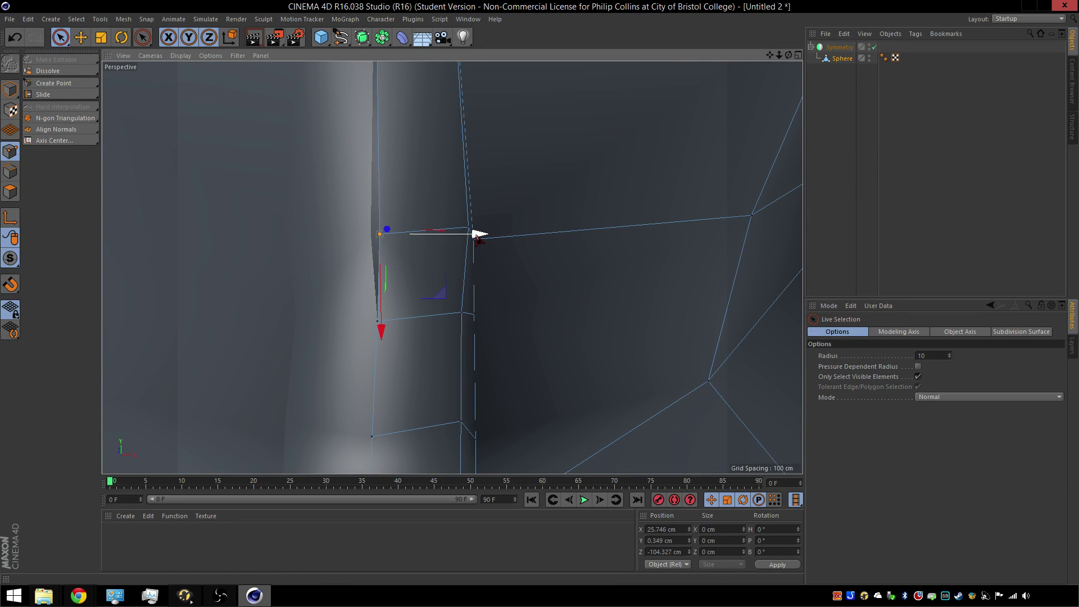
{"action": "left_click_drag", "start_coordinate": [474, 233], "coordinate": [474, 238]}
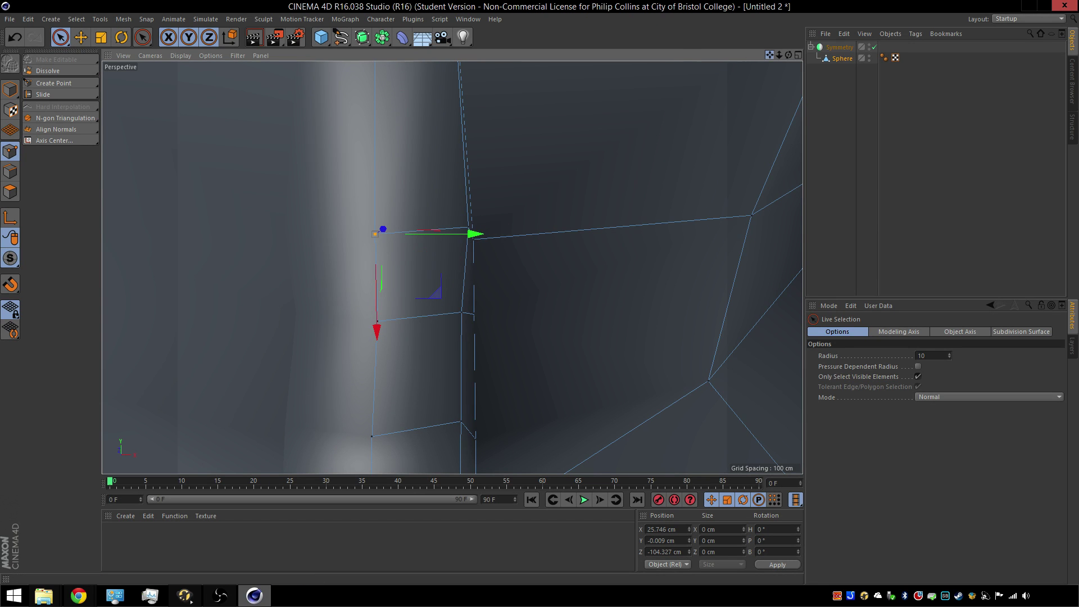
Pull the short crosswise edge at the nose tip forward and down to about X 48.8 cm, Z -115.2 cm.
{"action": "left_click_drag", "start_coordinate": [769, 55], "coordinate": [744, 11]}
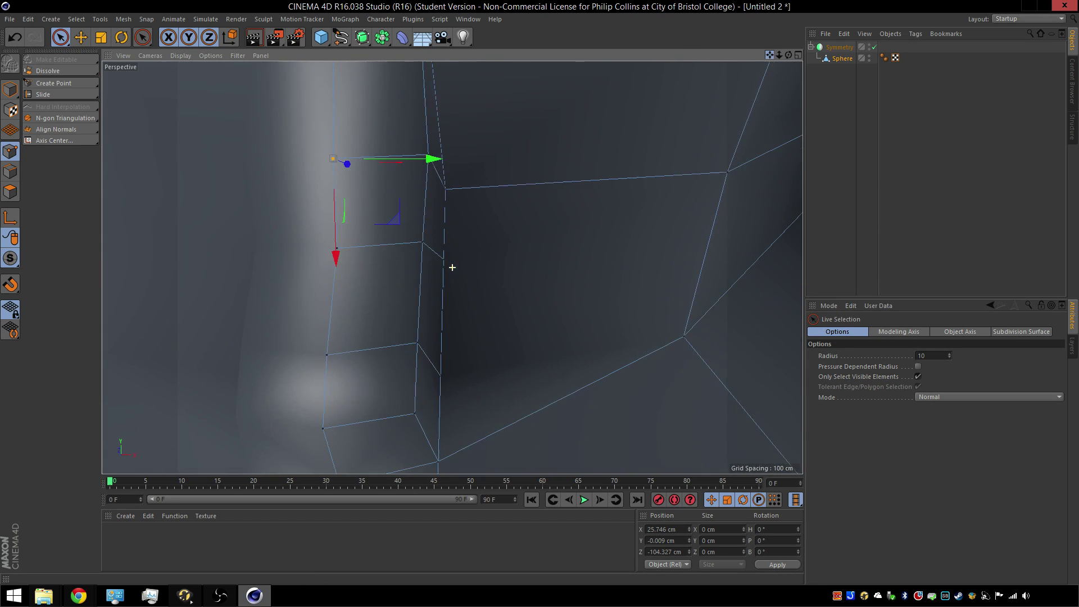
{"action": "left_click_drag", "start_coordinate": [769, 55], "coordinate": [759, 16]}
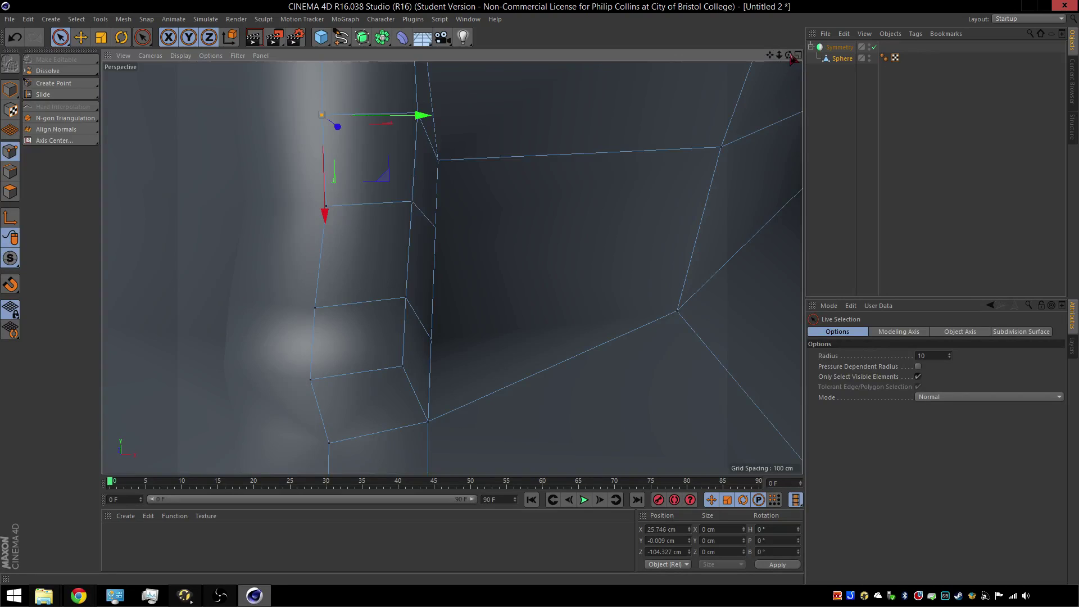
{"action": "left_click_drag", "start_coordinate": [789, 55], "coordinate": [677, 64]}
{"action": "scroll", "coordinate": [590, 239], "scroll_direction": "down", "scroll_amount": 10}
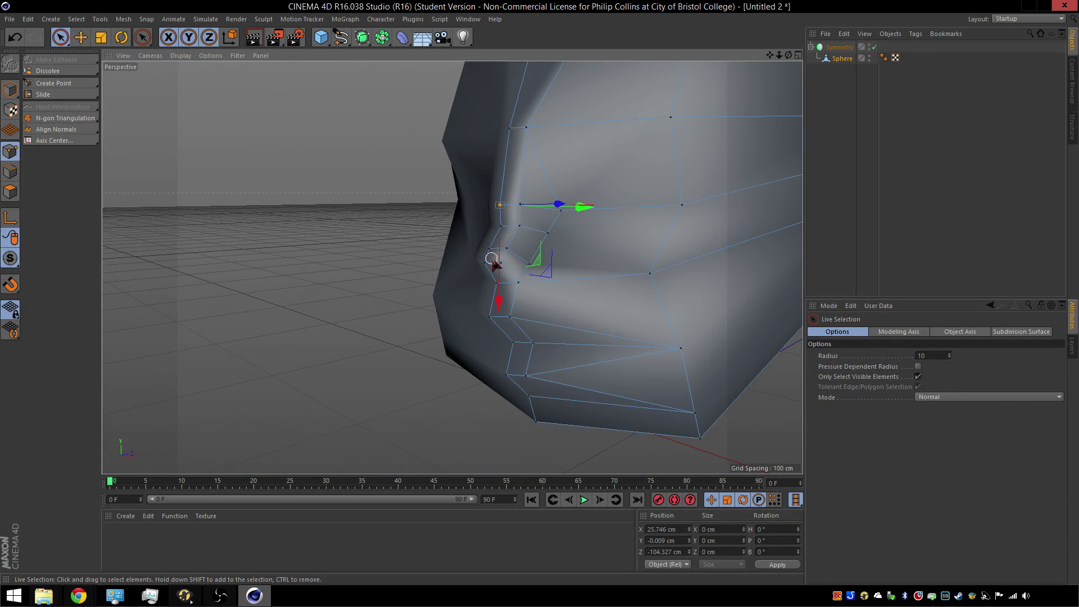
{"action": "key", "text": "Return"}
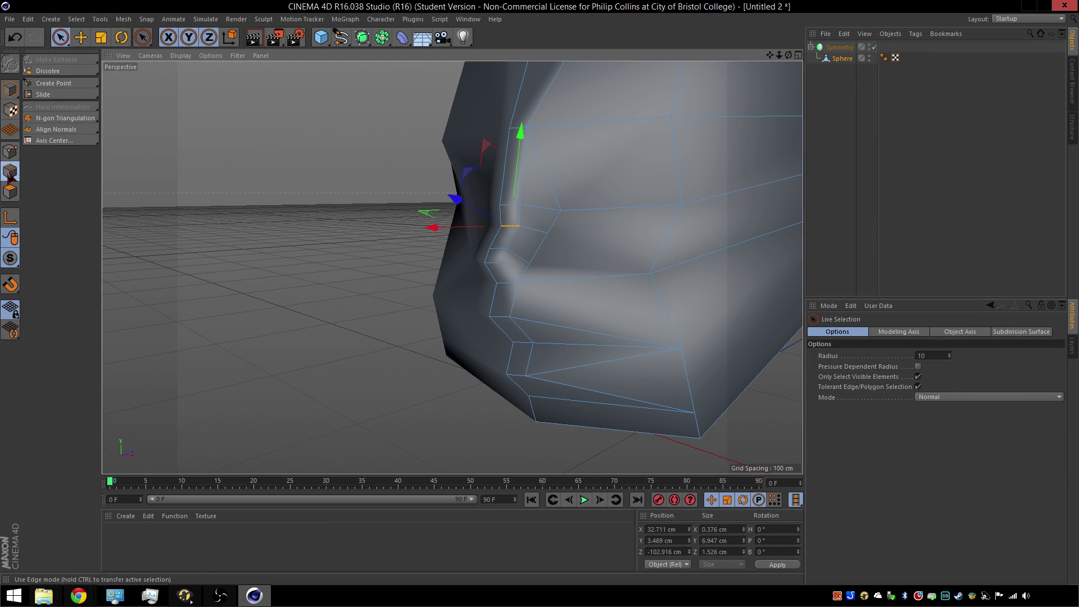
{"action": "left_click", "coordinate": [492, 263]}
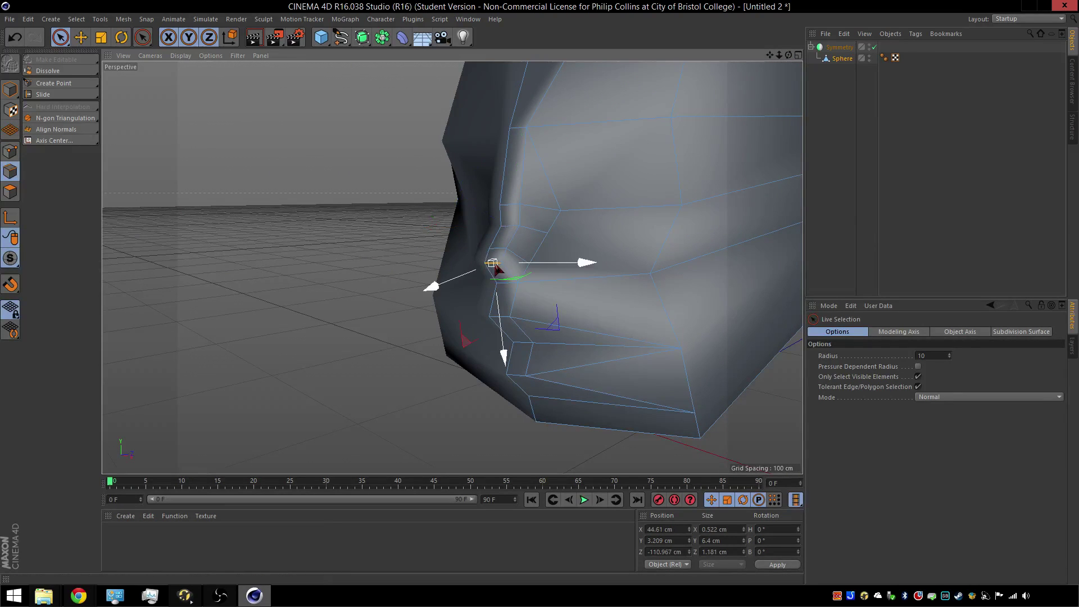
{"action": "left_click", "coordinate": [429, 286]}
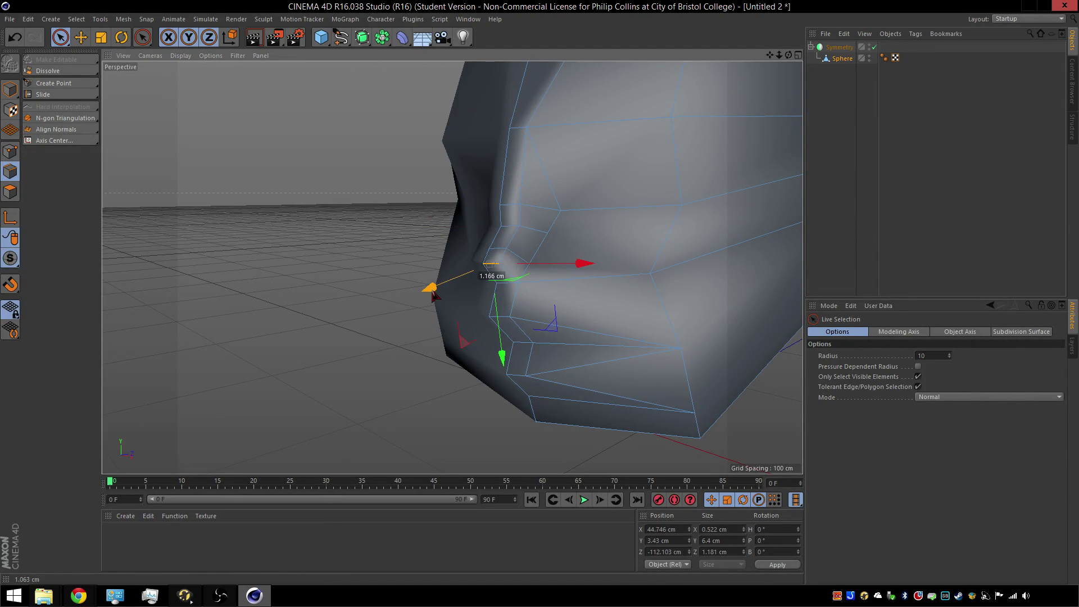
{"action": "left_click_drag", "start_coordinate": [501, 360], "coordinate": [500, 367]}
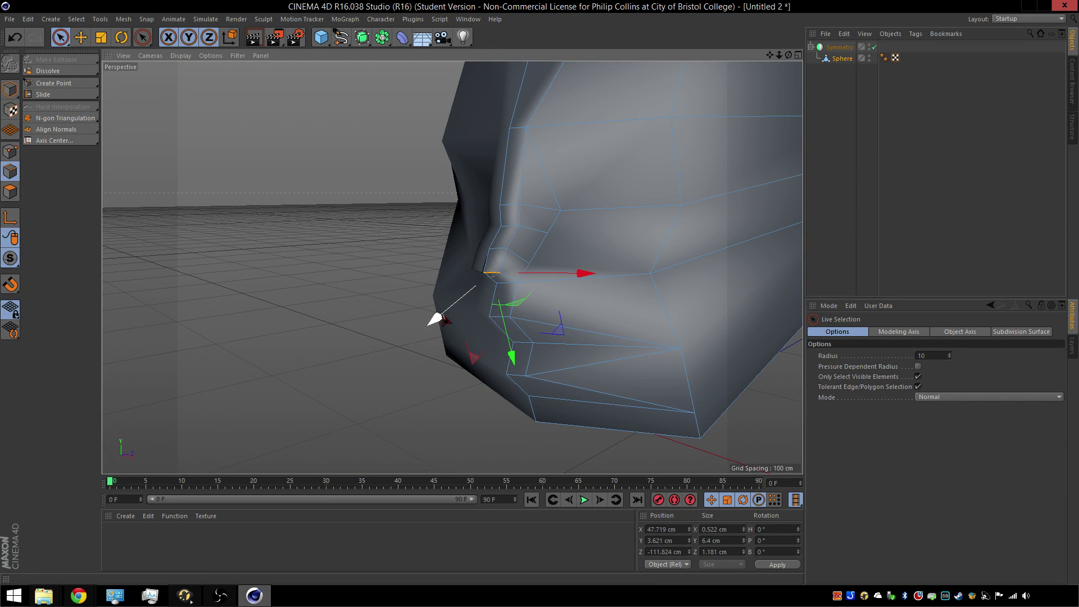
{"action": "left_click_drag", "start_coordinate": [437, 315], "coordinate": [431, 319]}
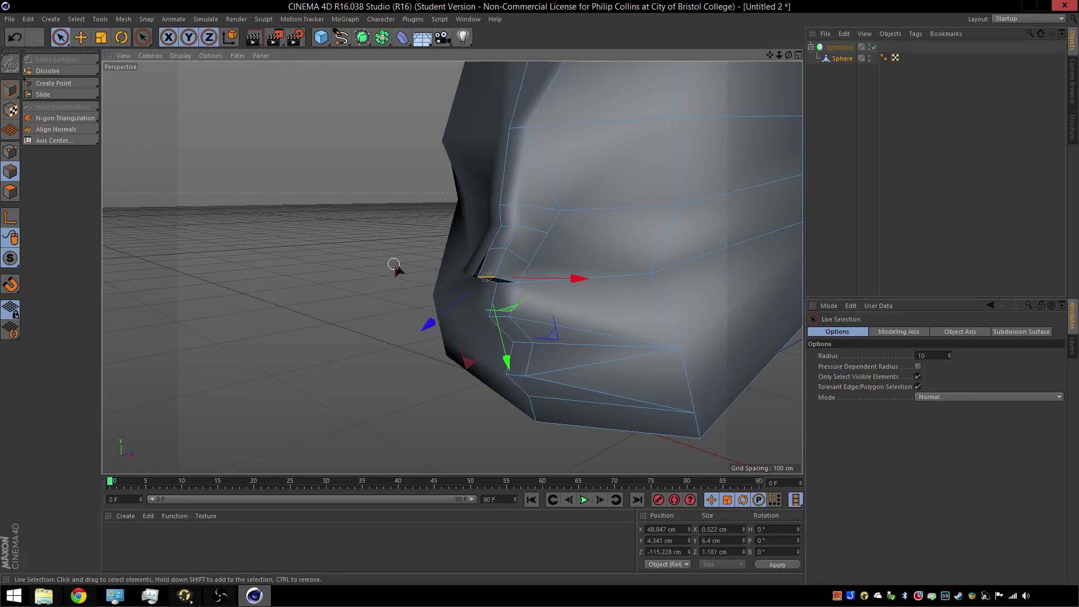
Shift the nose tip edge sideways onto the mirror seam, at about Y 3.2 cm.
{"action": "scroll", "coordinate": [400, 262], "scroll_direction": "up", "scroll_amount": 6}
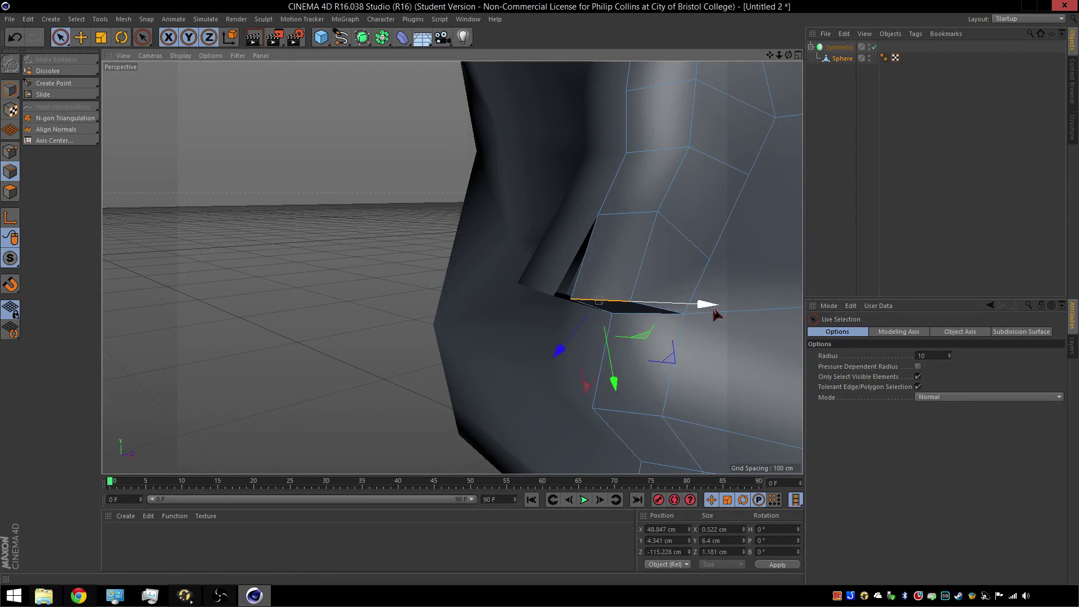
{"action": "left_click_drag", "start_coordinate": [716, 314], "coordinate": [681, 313]}
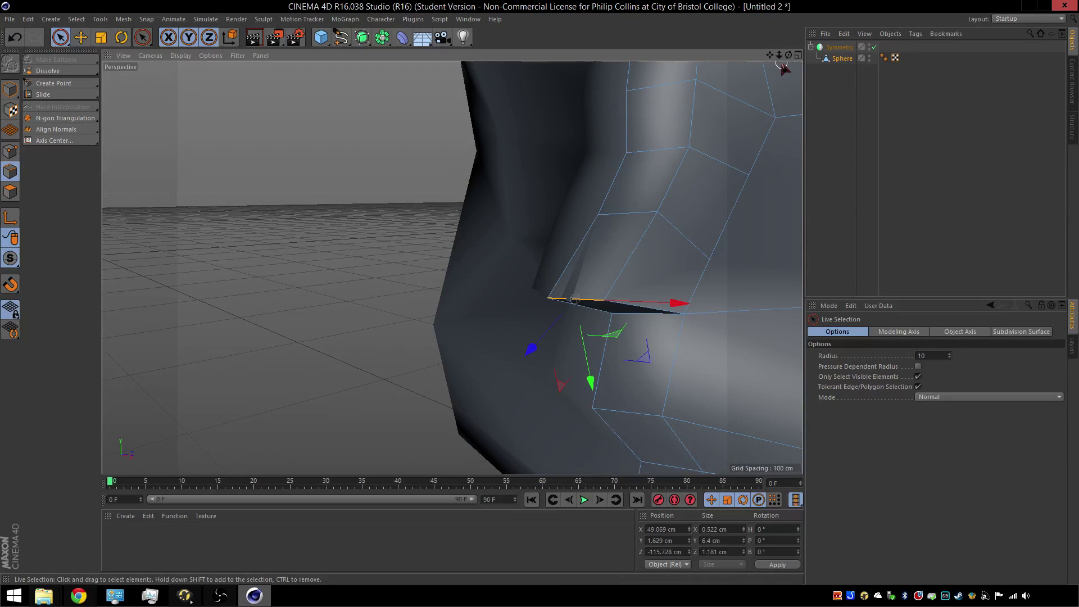
{"action": "scroll", "coordinate": [451, 267], "scroll_direction": "up", "scroll_amount": 3}
{"action": "left_click_drag", "start_coordinate": [770, 54], "coordinate": [540, 49]}
{"action": "scroll", "coordinate": [539, 337], "scroll_direction": "up", "scroll_amount": 4}
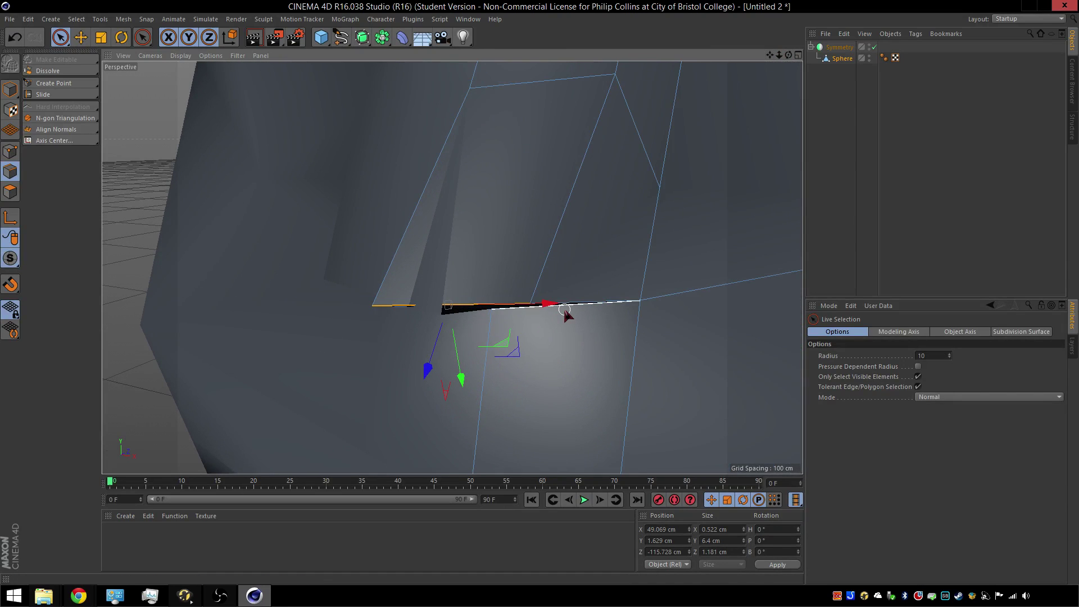
{"action": "left_click_drag", "start_coordinate": [549, 305], "coordinate": [595, 302]}
Examine the reshaped nose and the surrounding face from the side and the front.
{"action": "scroll", "coordinate": [479, 295], "scroll_direction": "down", "scroll_amount": 2}
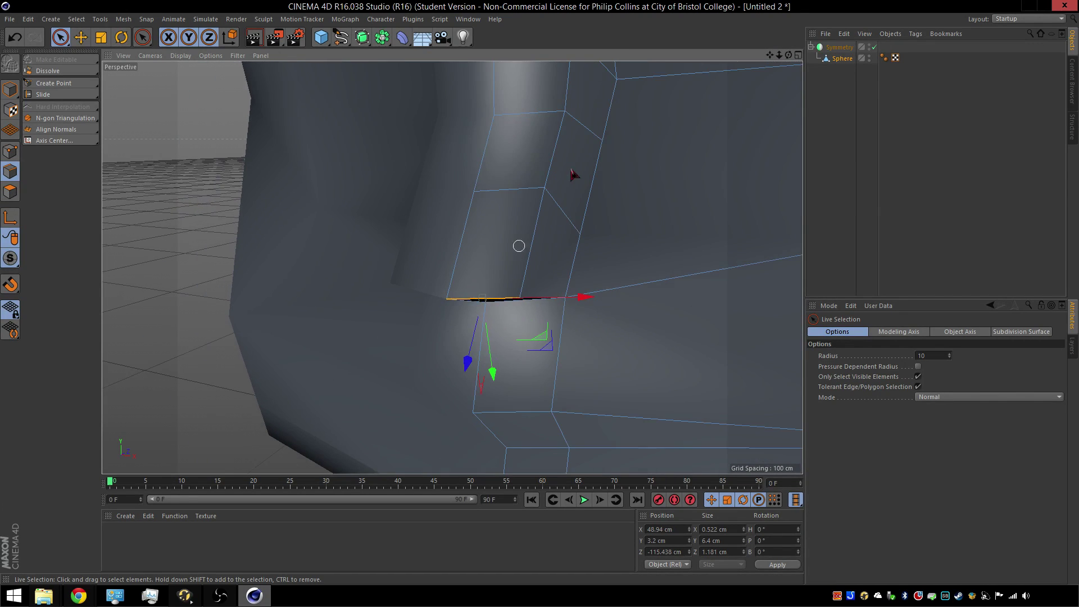
{"action": "scroll", "coordinate": [588, 152], "scroll_direction": "down", "scroll_amount": 3}
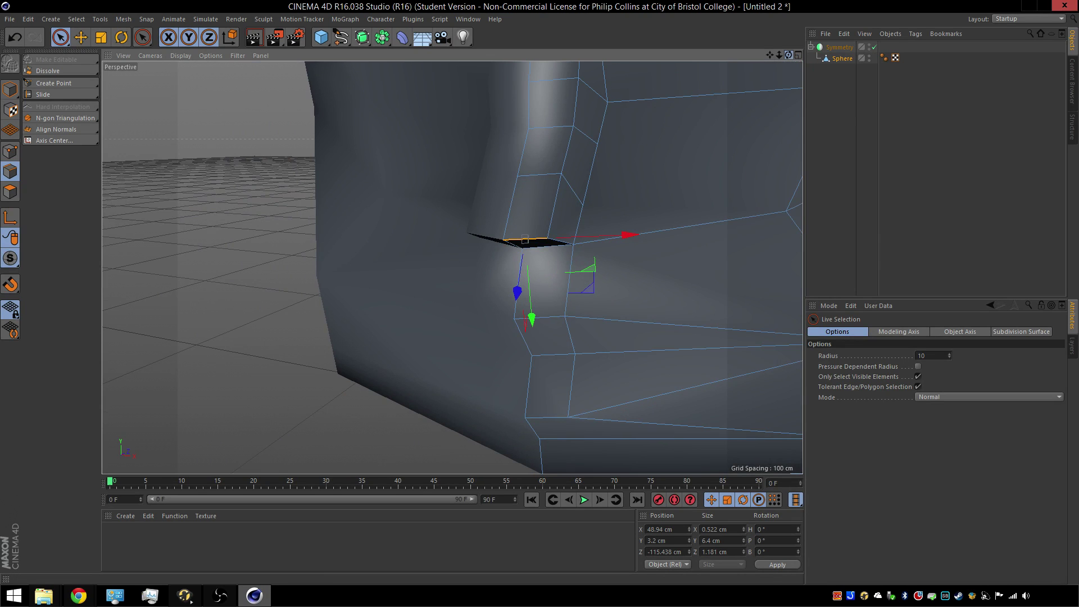
{"action": "mouse_move", "coordinate": [788, 54]}
{"action": "left_mouse_down"}
{"action": "mouse_move", "coordinate": [787, 17]}
{"action": "mouse_move", "coordinate": [802, 34]}
{"action": "mouse_move", "coordinate": [773, 48]}
{"action": "left_mouse_up"}
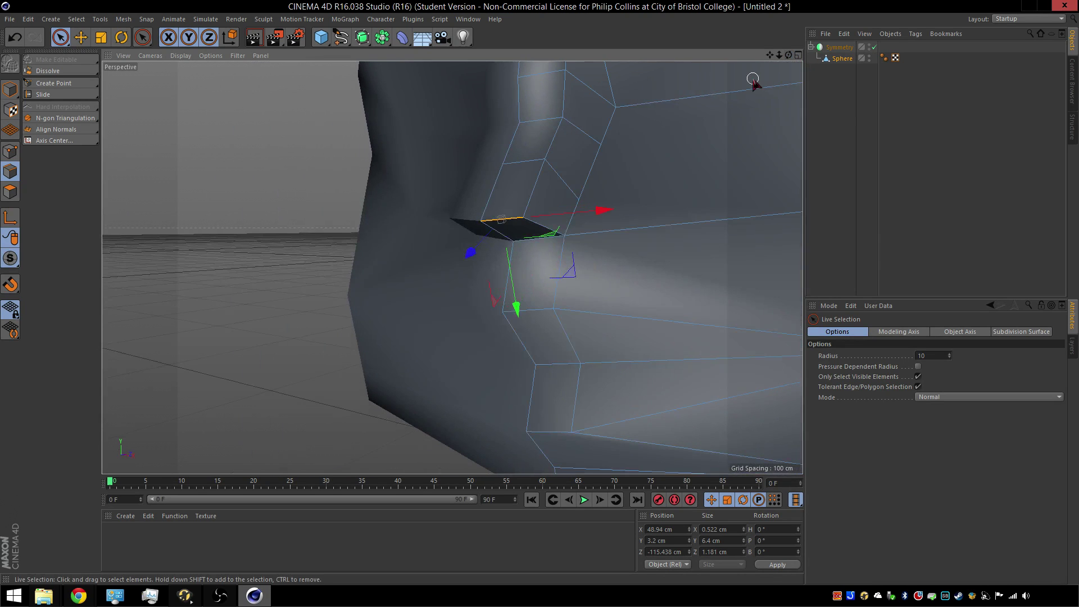
{"action": "scroll", "coordinate": [450, 265], "scroll_direction": "up", "scroll_amount": 8}
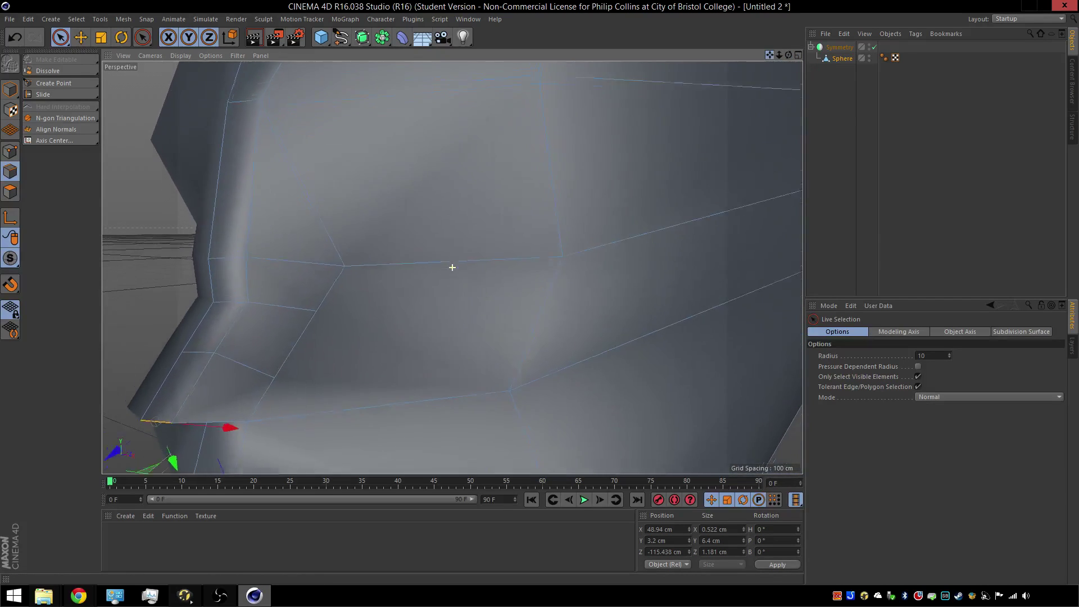
{"action": "scroll", "coordinate": [453, 266], "scroll_direction": "down", "scroll_amount": 6}
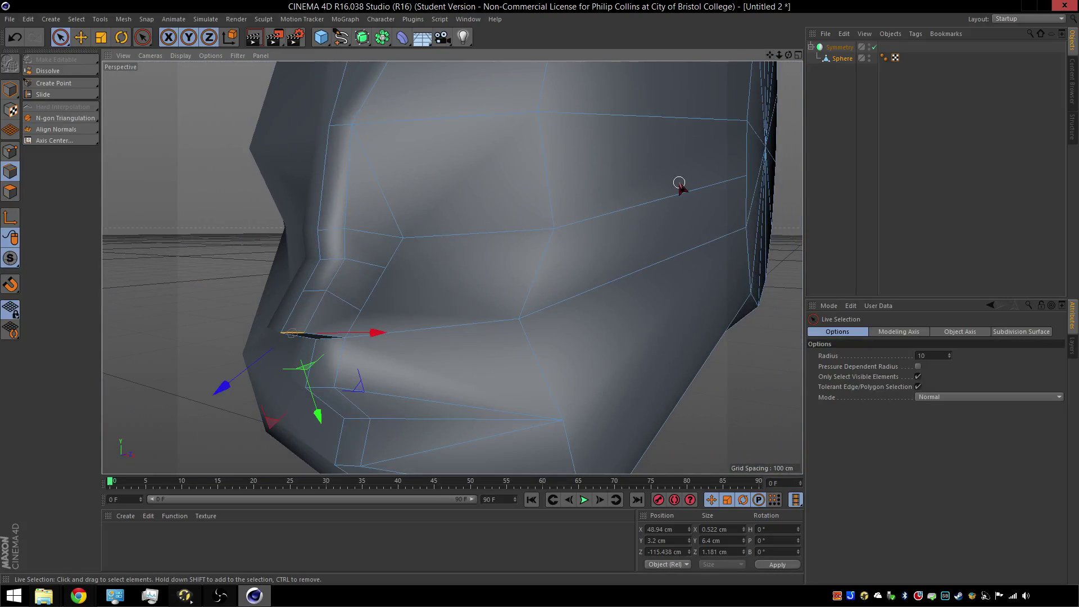
{"action": "left_click_drag", "start_coordinate": [679, 183], "coordinate": [680, 182], "text": "alt"}
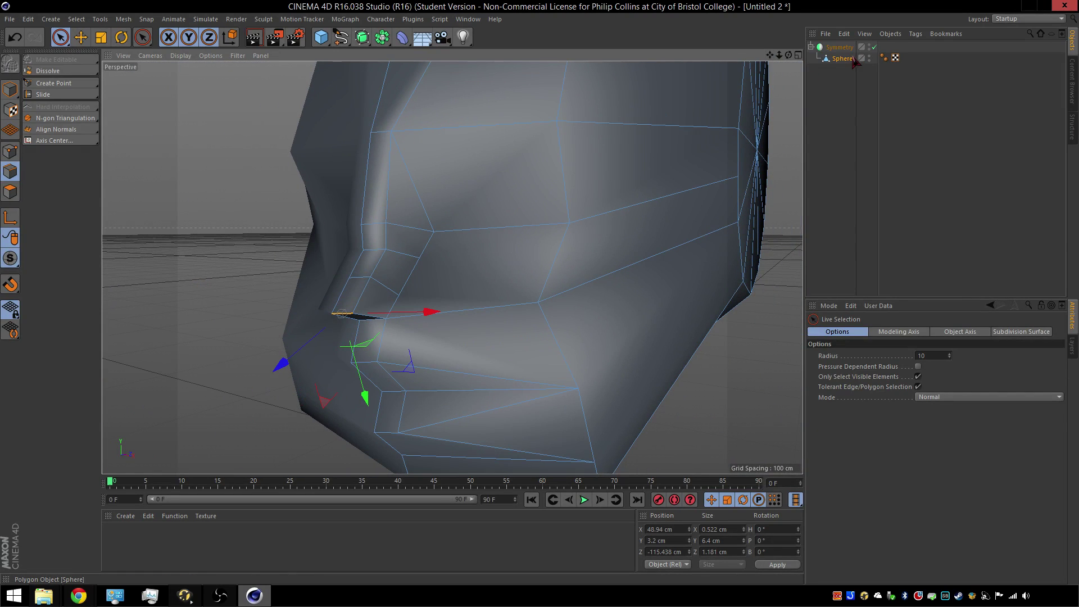
{"action": "left_click_drag", "start_coordinate": [788, 55], "coordinate": [812, 46]}
{"action": "left_click_drag", "start_coordinate": [747, 96], "coordinate": [744, 98]}
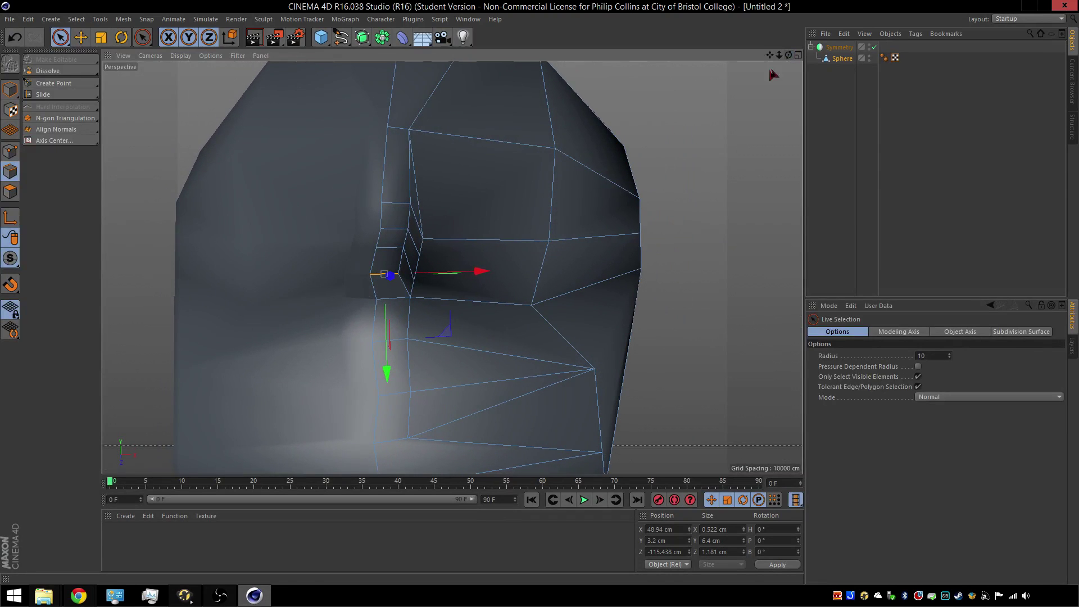
Cut the mouth line edge and the vertical edges directly above and below it to form an edge loop around the mouth.
{"action": "left_click", "coordinate": [44, 84]}
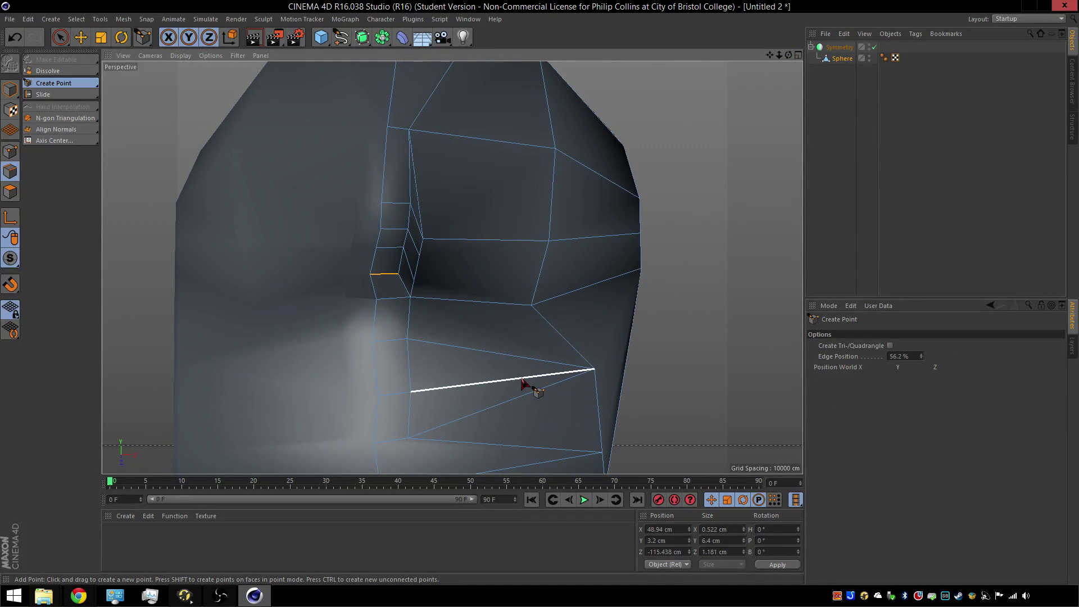
{"action": "left_click", "coordinate": [60, 37]}
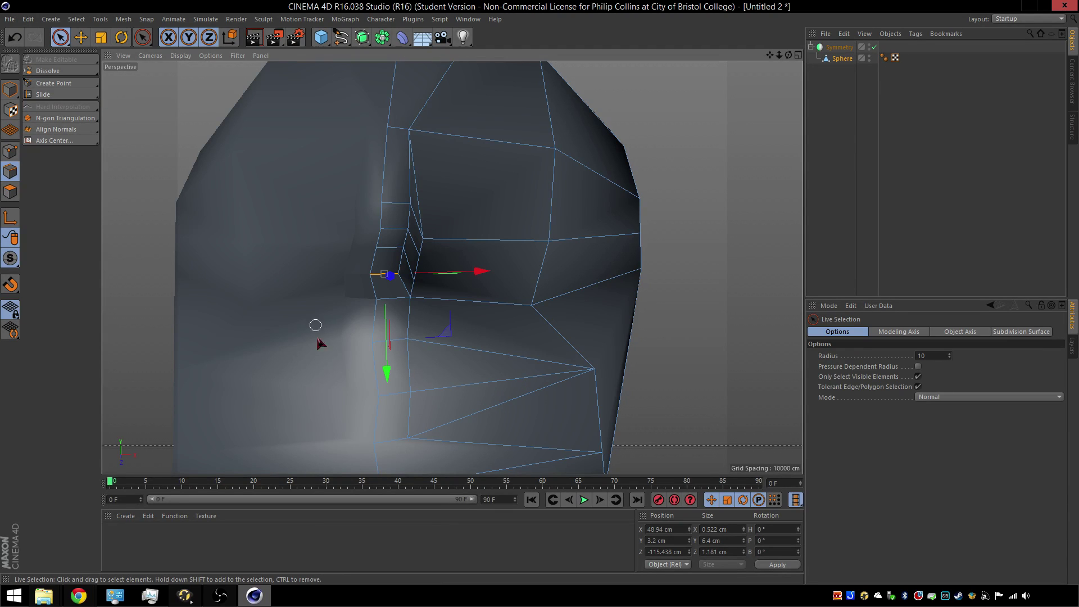
{"action": "mouse_move", "coordinate": [357, 382]}
{"action": "left_mouse_down"}
{"action": "mouse_move", "coordinate": [354, 373]}
{"action": "mouse_move", "coordinate": [414, 381]}
{"action": "mouse_move", "coordinate": [397, 416]}
{"action": "left_mouse_up"}
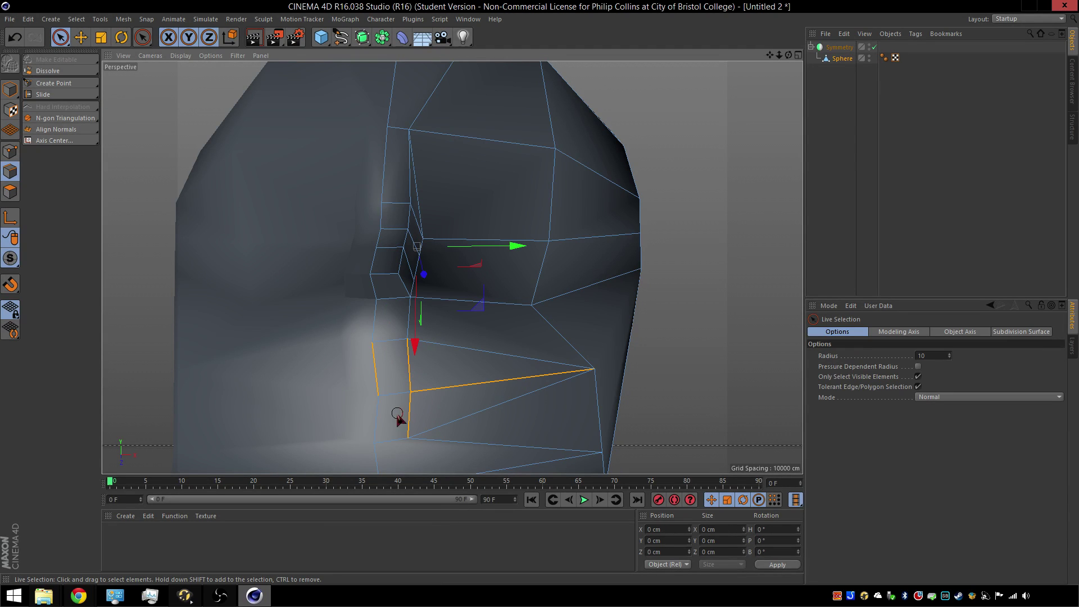
{"action": "key", "text": "m"}
{"action": "key", "text": "m"}
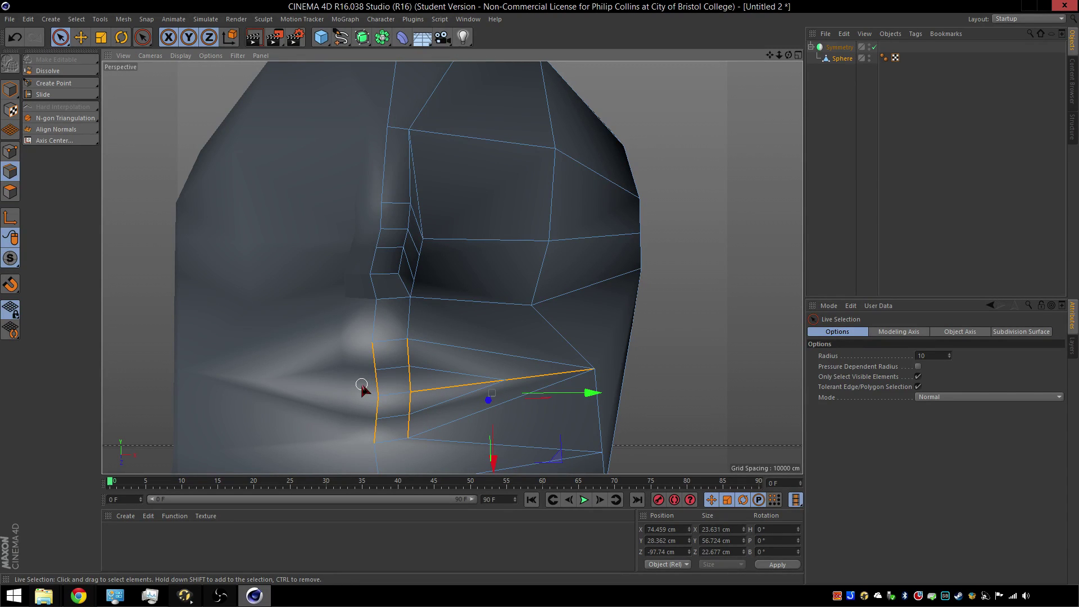
Cut the inner mouth line edge and its adjoining vertical edges again to add a second, inner loop around the mouth.
{"action": "left_click", "coordinate": [356, 391]}
{"action": "left_click", "coordinate": [378, 389]}
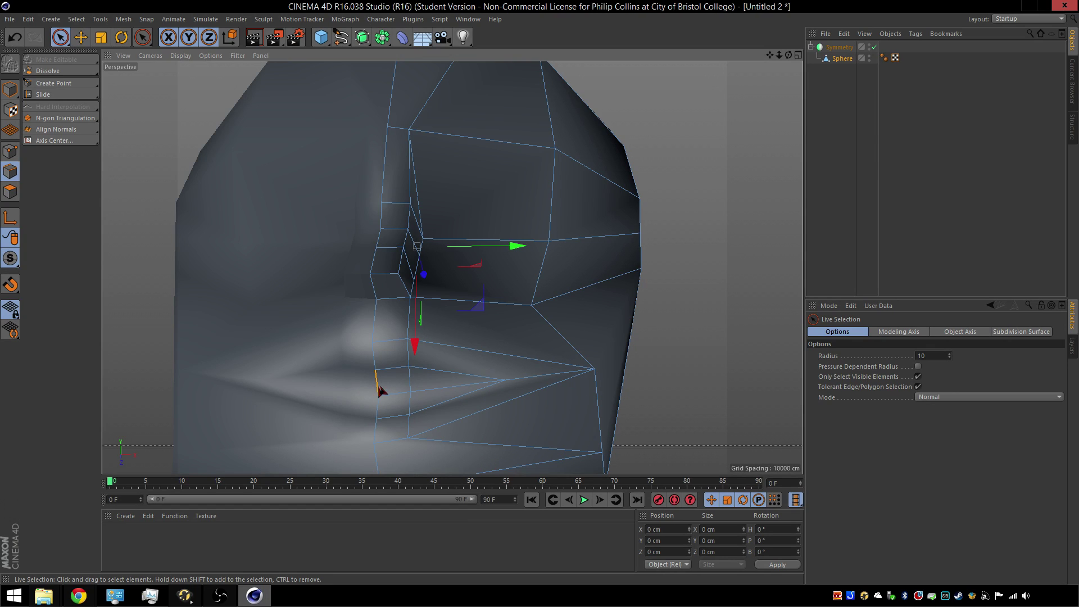
{"action": "left_click_drag", "start_coordinate": [420, 382], "coordinate": [418, 401], "text": "shift"}
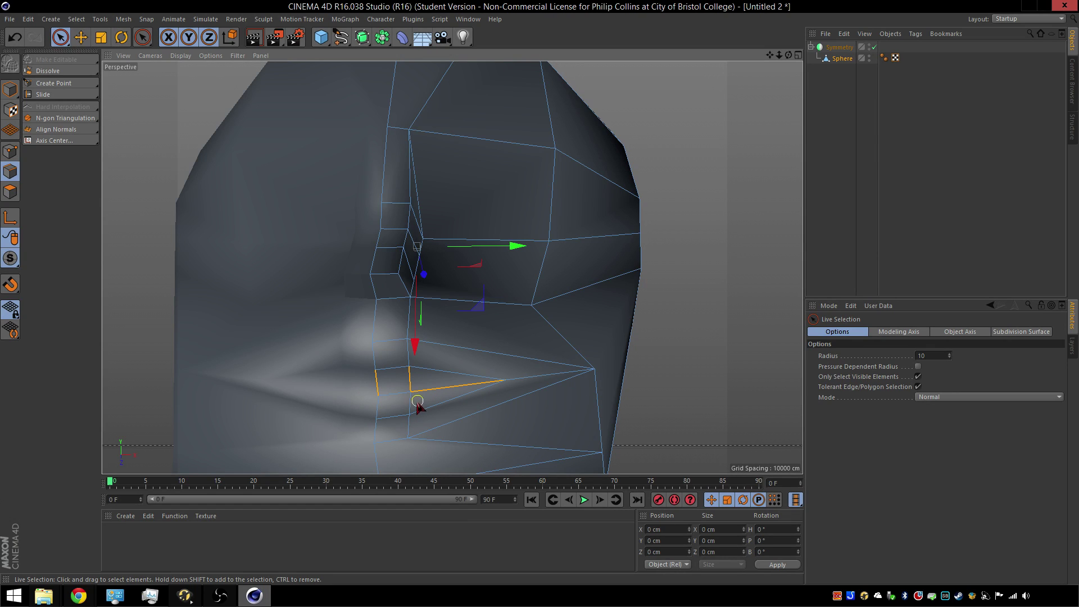
{"action": "left_click", "coordinate": [378, 409], "text": "shift"}
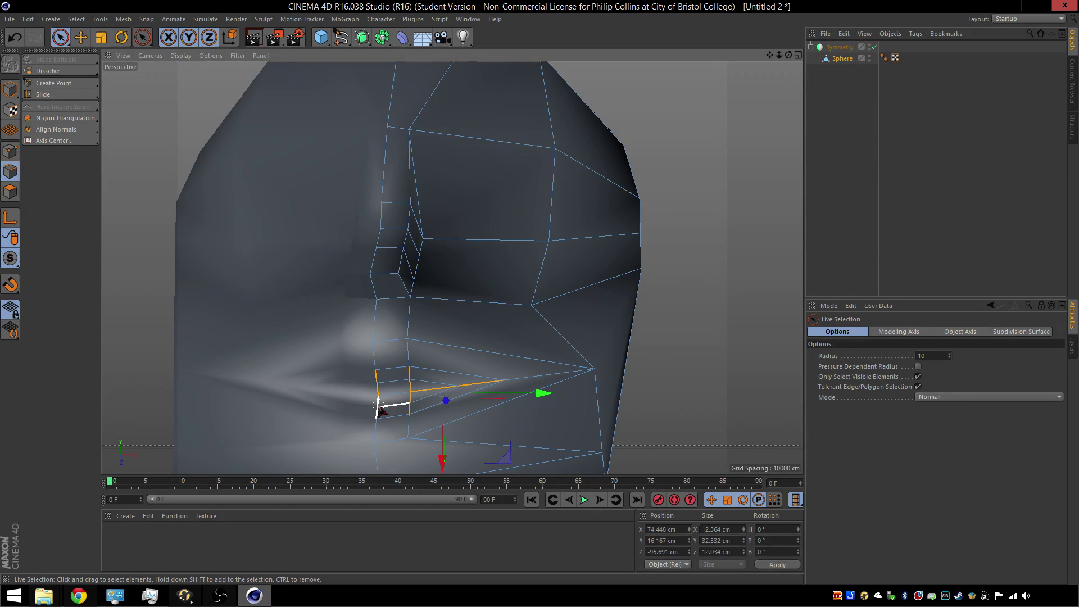
{"action": "scroll", "coordinate": [327, 395], "scroll_direction": "up", "scroll_amount": 5}
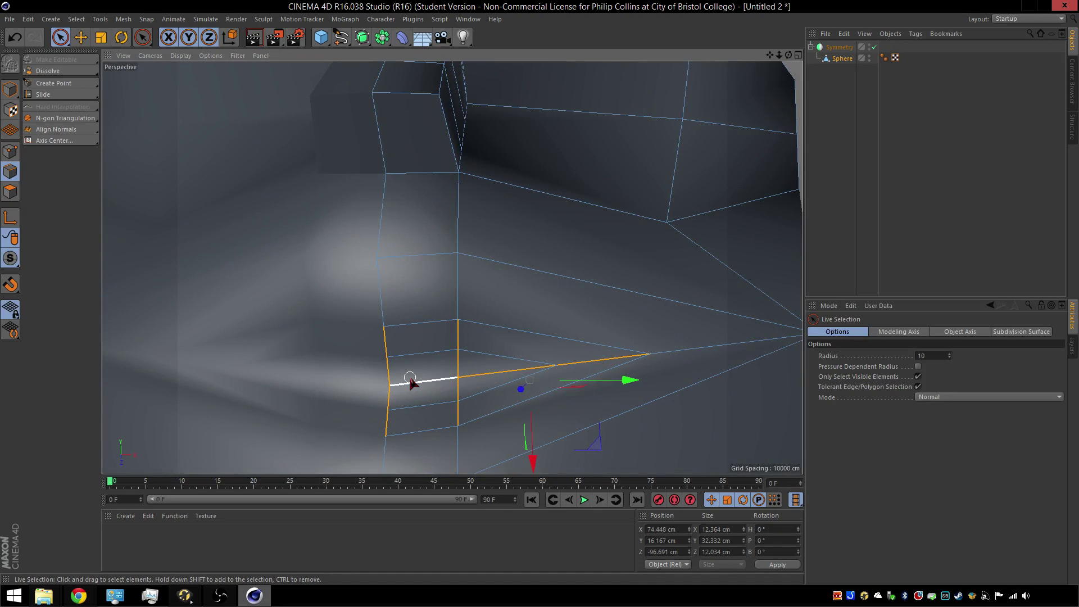
Slide the outer edge loop around the mouth inward, with an offset of about 2.08 cm.
{"action": "left_click", "coordinate": [410, 376]}
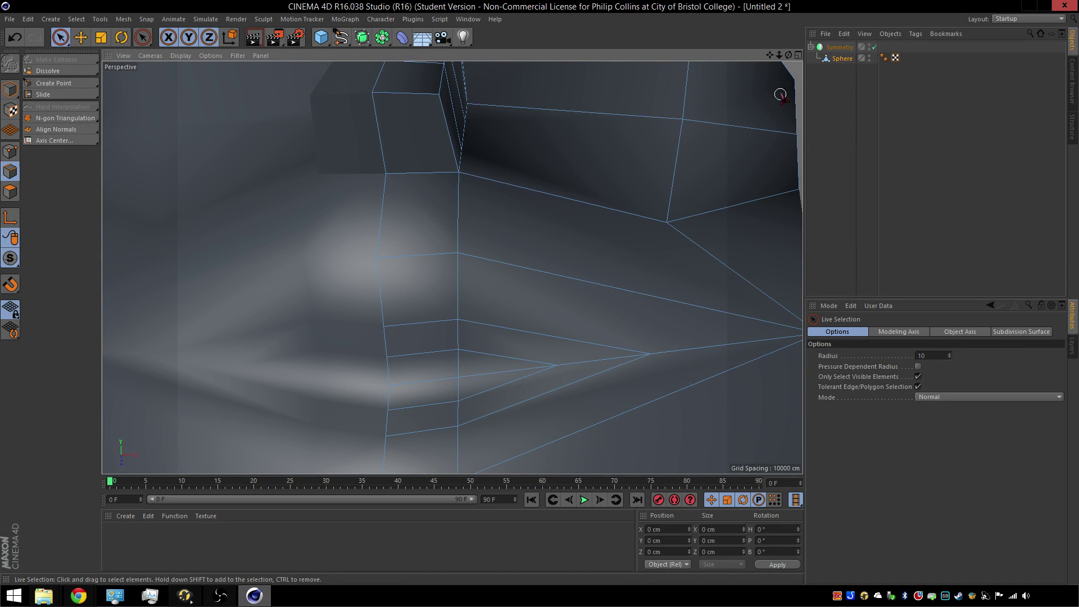
{"action": "left_click_drag", "start_coordinate": [788, 56], "coordinate": [450, 264]}
{"action": "left_click", "coordinate": [421, 322]}
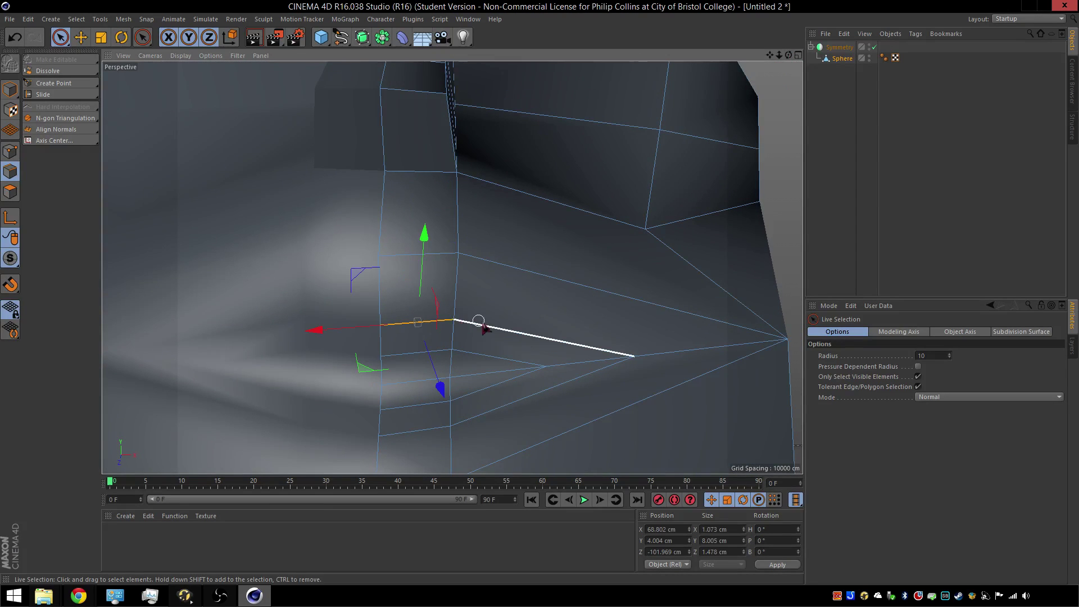
{"action": "left_click", "coordinate": [541, 342], "text": "shift"}
{"action": "left_click", "coordinate": [494, 411], "text": "shift"}
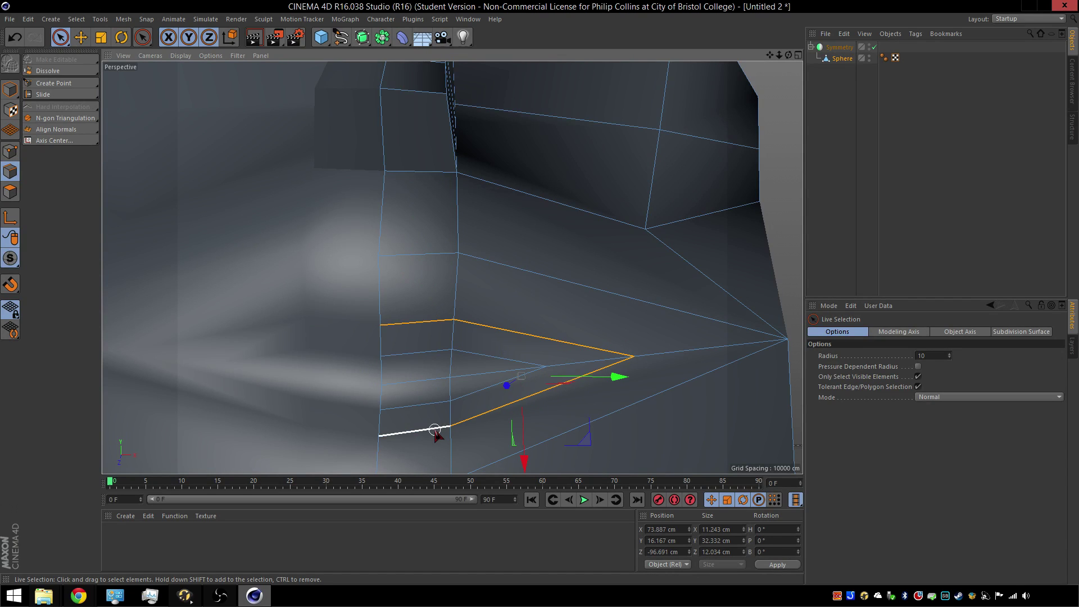
{"action": "left_click", "coordinate": [437, 429], "text": "shift"}
{"action": "left_click", "coordinate": [42, 94]}
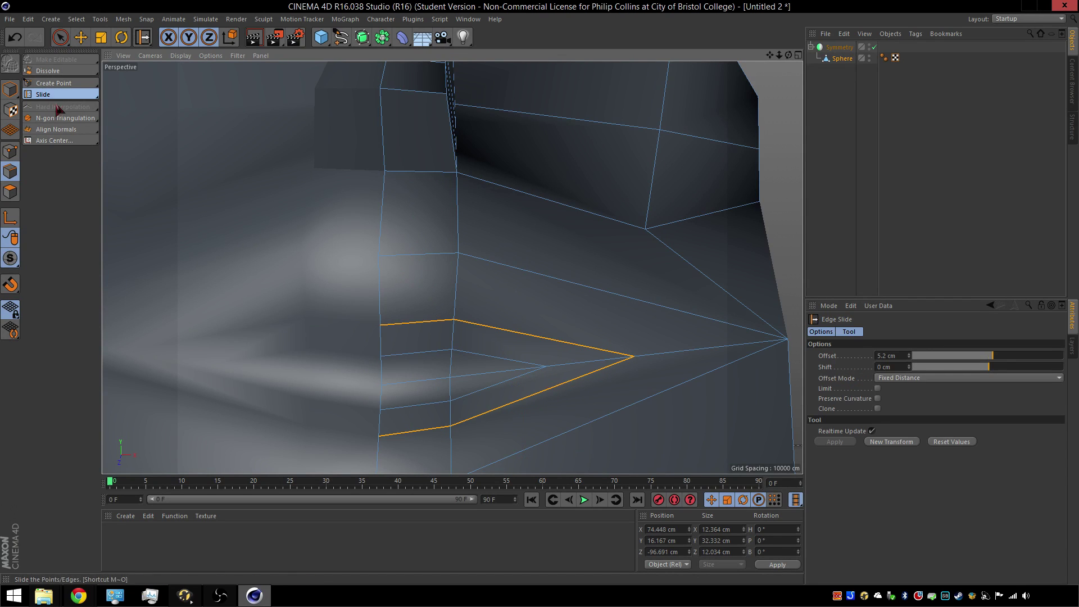
{"action": "left_click_drag", "start_coordinate": [682, 328], "coordinate": [657, 337]}
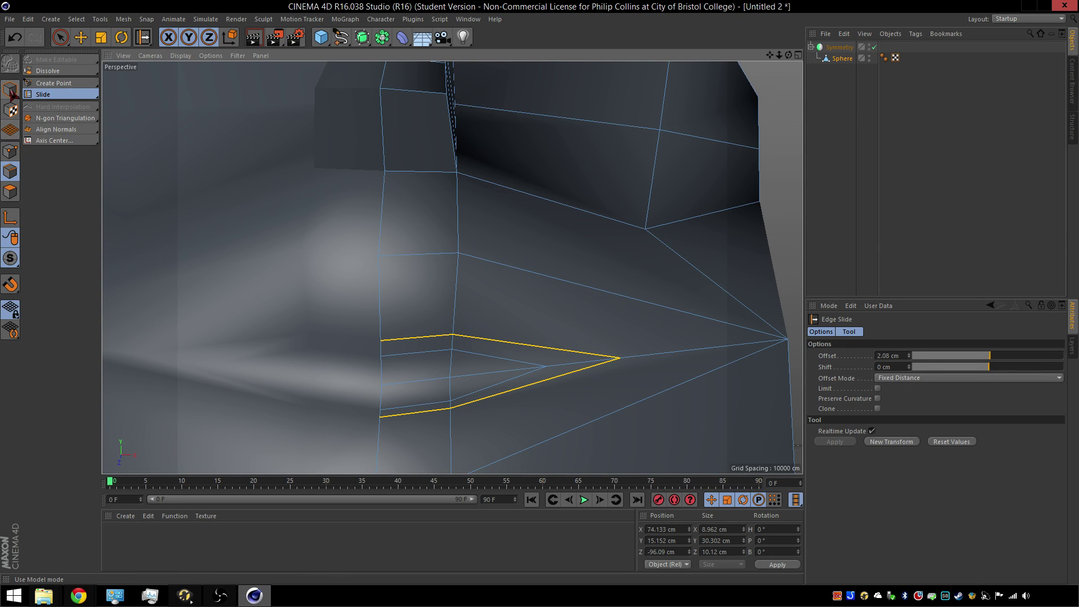
Slide the outer loop's mouth corner point inward toward the inner loop's corner, to a slide value of about 64.1%.
{"action": "left_click", "coordinate": [63, 38]}
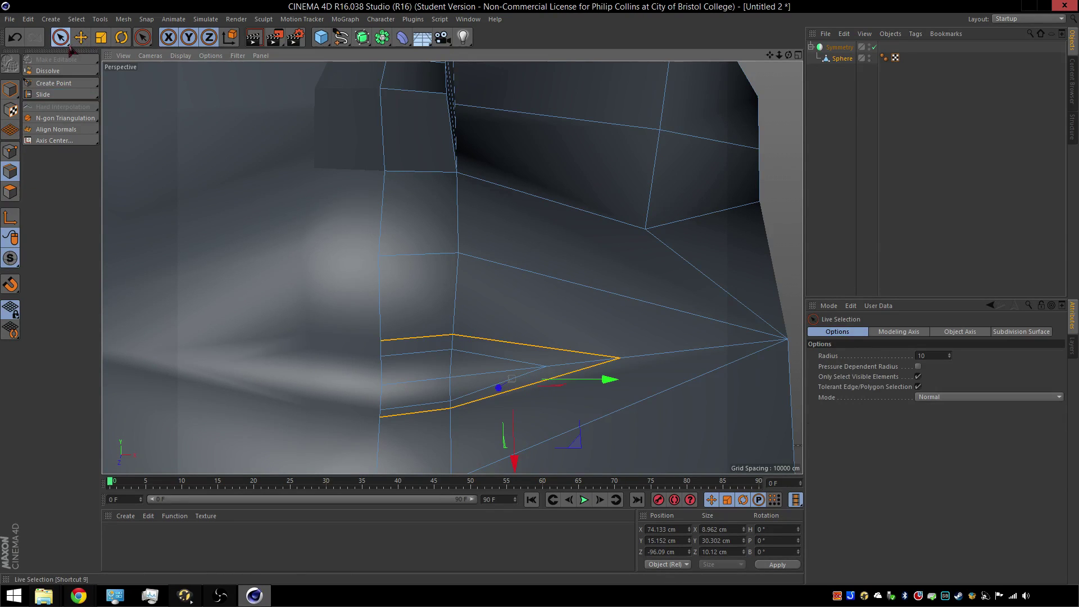
{"action": "left_click", "coordinate": [12, 155]}
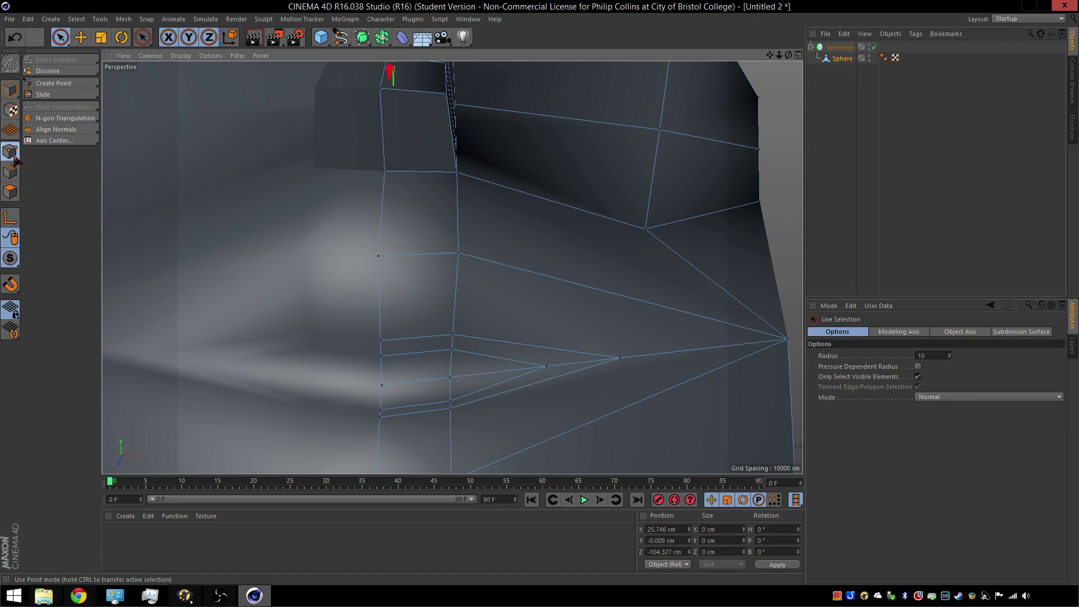
{"action": "left_click", "coordinate": [624, 355]}
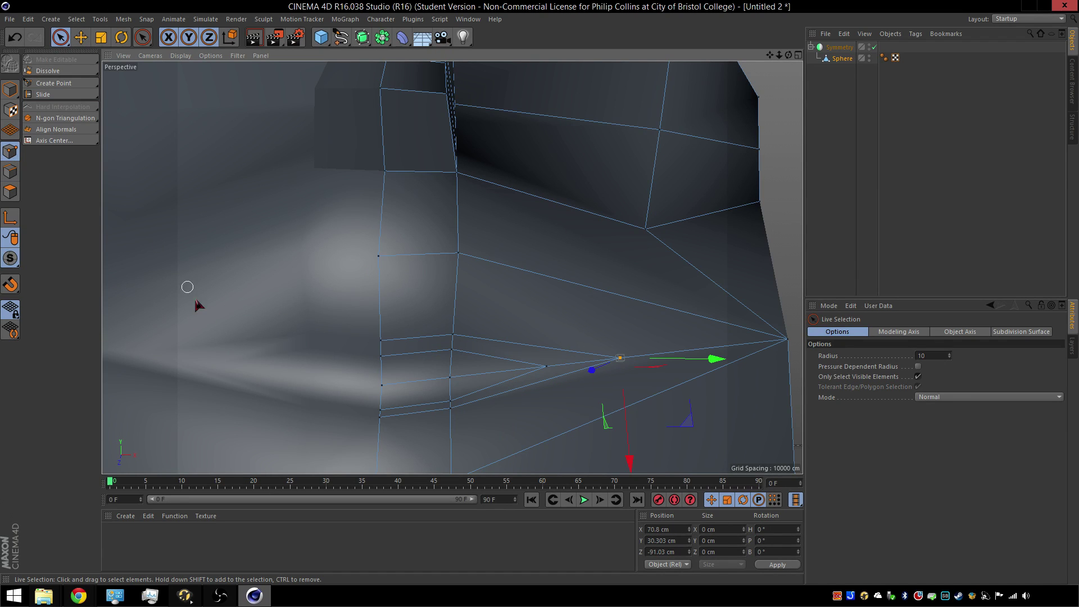
{"action": "key", "text": "m"}
{"action": "key", "text": "o"}
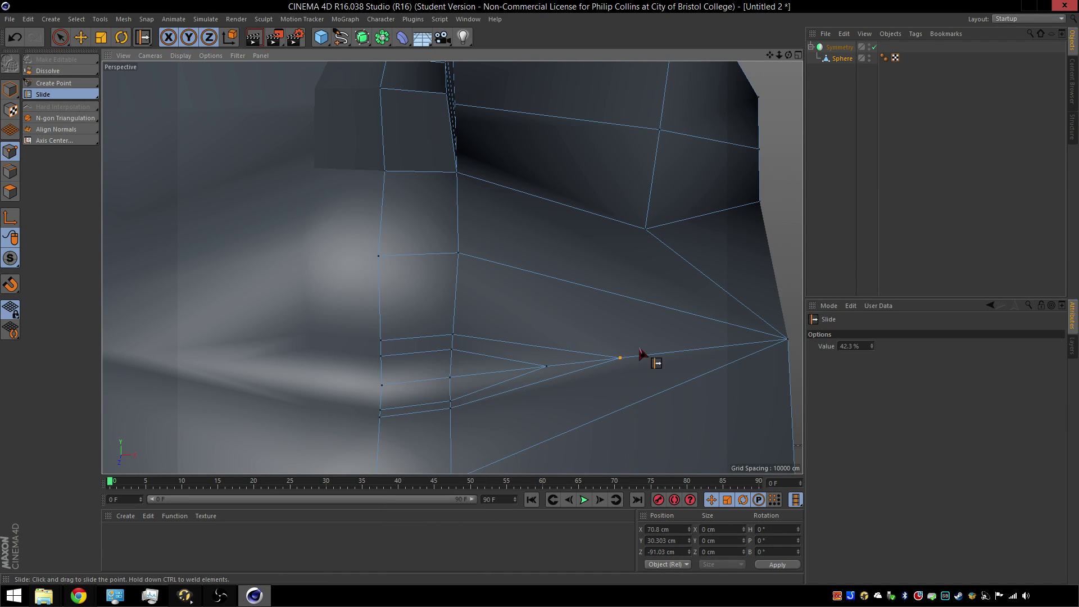
{"action": "left_click_drag", "start_coordinate": [622, 358], "coordinate": [577, 369]}
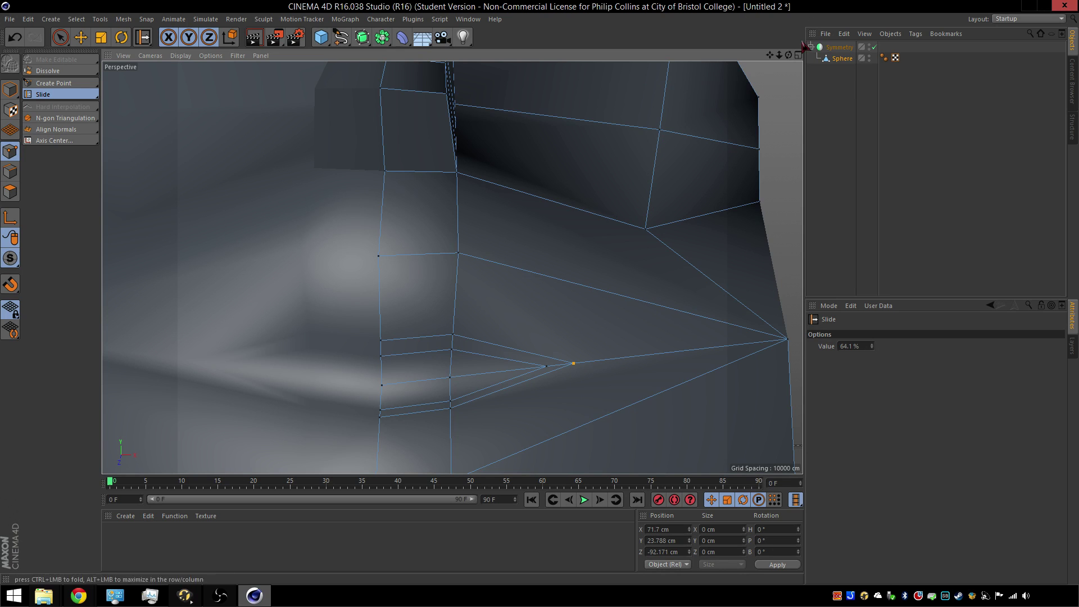
Slide the two lower jaw points beside the chin inward along their edges to narrow the chin.
{"action": "left_click_drag", "start_coordinate": [788, 55], "coordinate": [703, 101]}
{"action": "scroll", "coordinate": [534, 207], "scroll_direction": "down", "scroll_amount": 8}
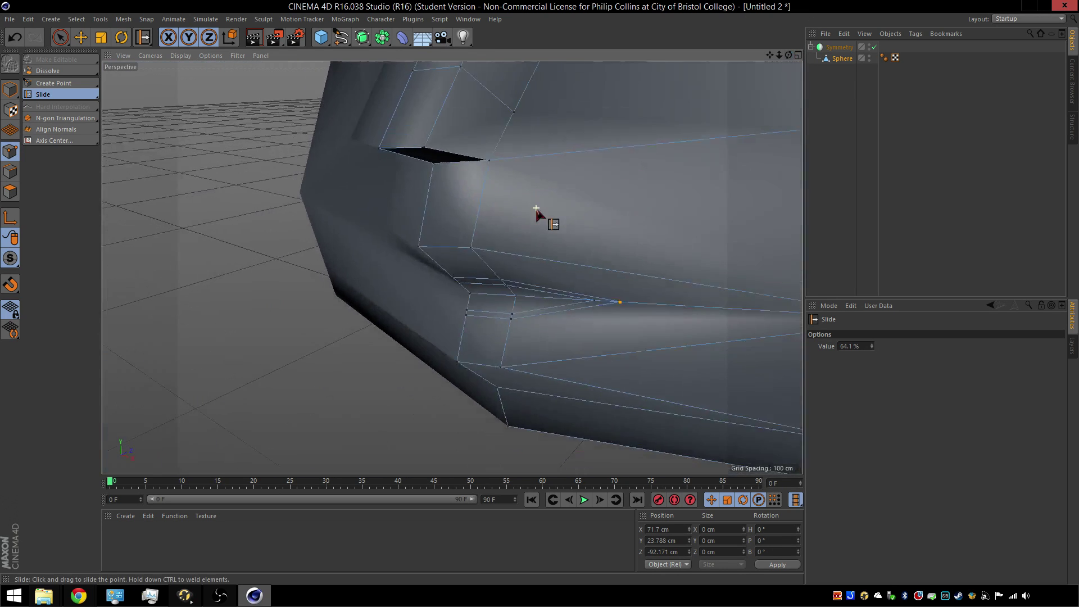
{"action": "scroll", "coordinate": [612, 251], "scroll_direction": "down", "scroll_amount": 1}
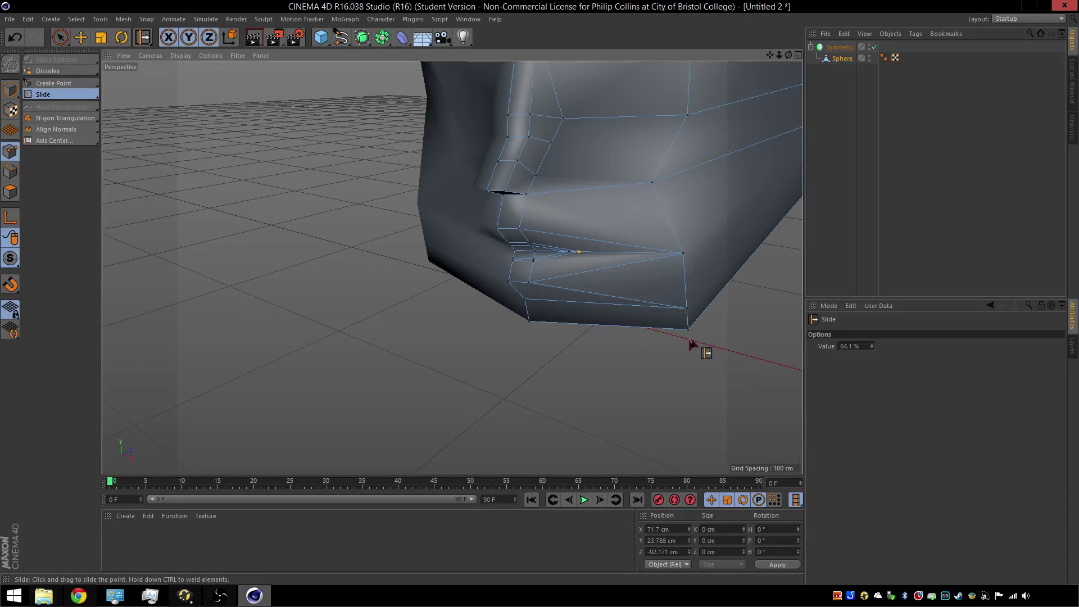
{"action": "left_click_drag", "start_coordinate": [691, 331], "coordinate": [662, 312]}
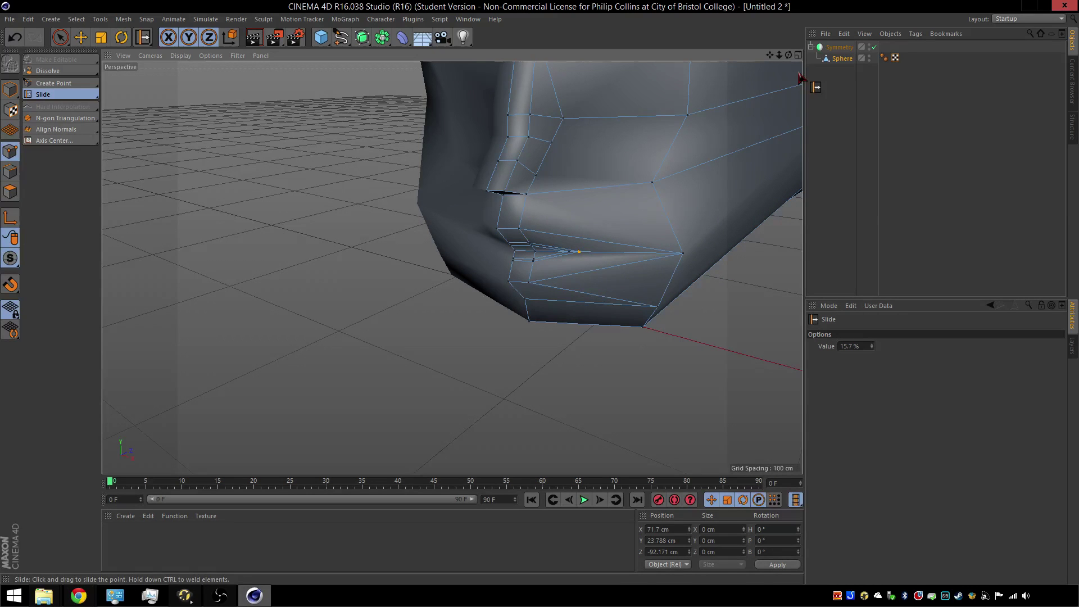
{"action": "left_click_drag", "start_coordinate": [579, 252], "coordinate": [451, 267], "text": "alt"}
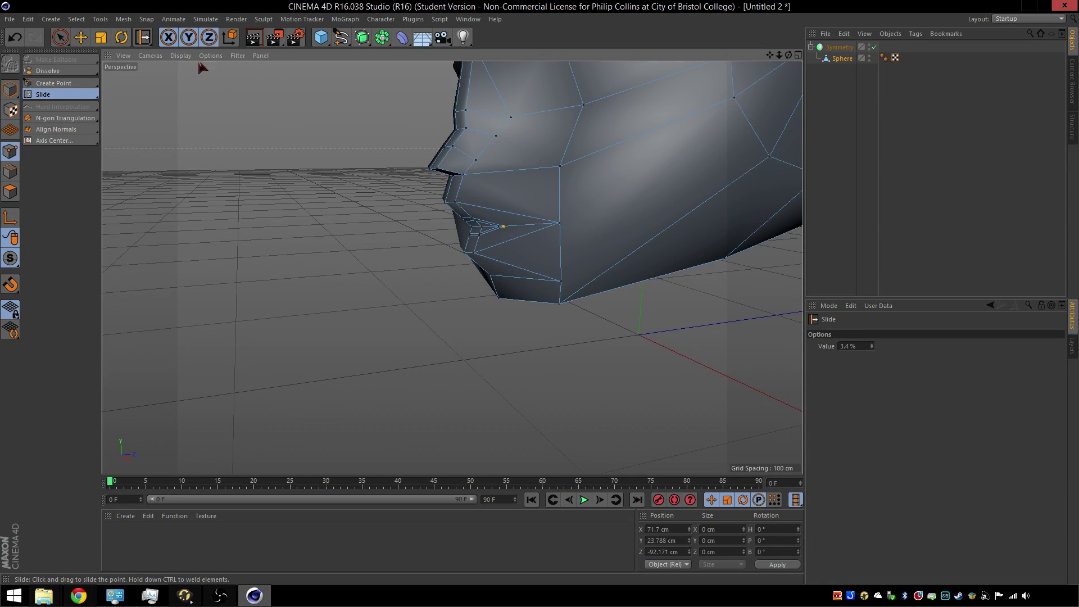
Move the cheek point level with the mouth corner backward along the Z axis by about 1.9 cm.
{"action": "left_click", "coordinate": [61, 37]}
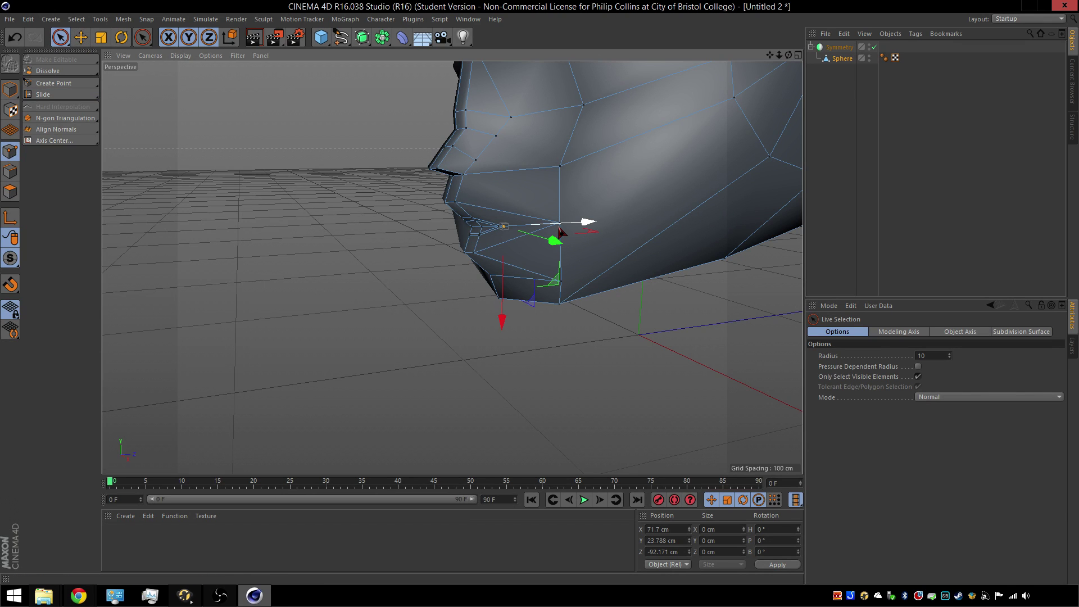
{"action": "scroll", "coordinate": [562, 230], "scroll_direction": "up", "scroll_amount": 3}
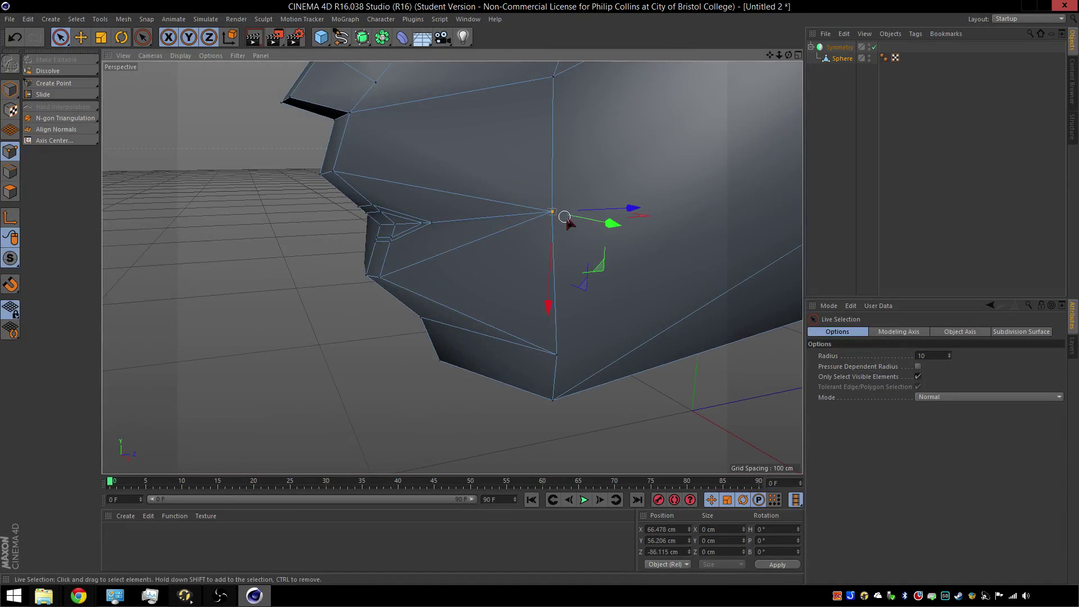
{"action": "left_click_drag", "start_coordinate": [634, 209], "coordinate": [654, 213]}
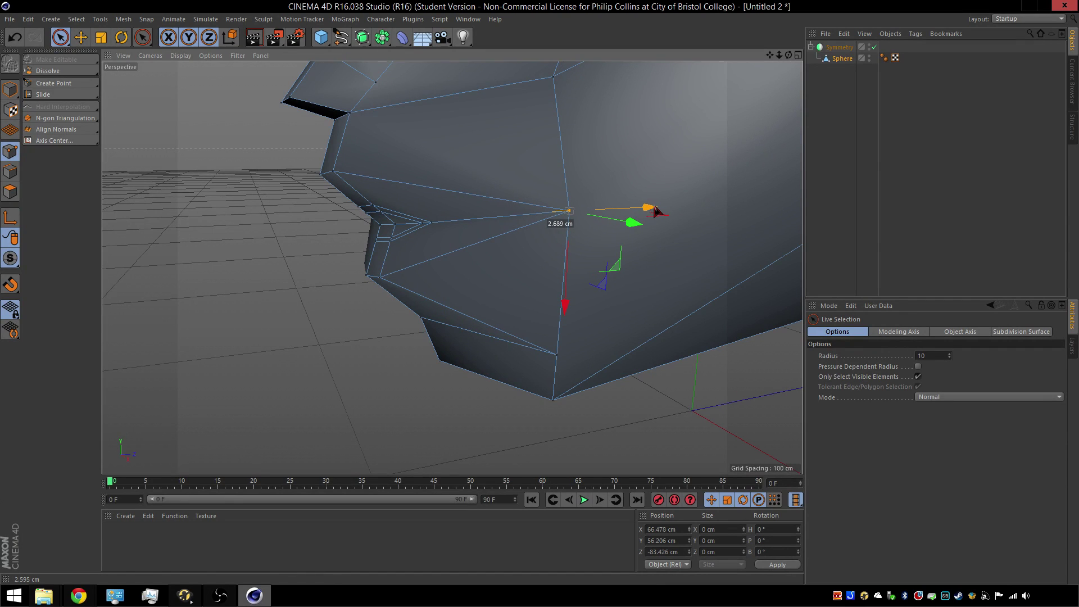
{"action": "left_click_drag", "start_coordinate": [655, 211], "coordinate": [651, 212]}
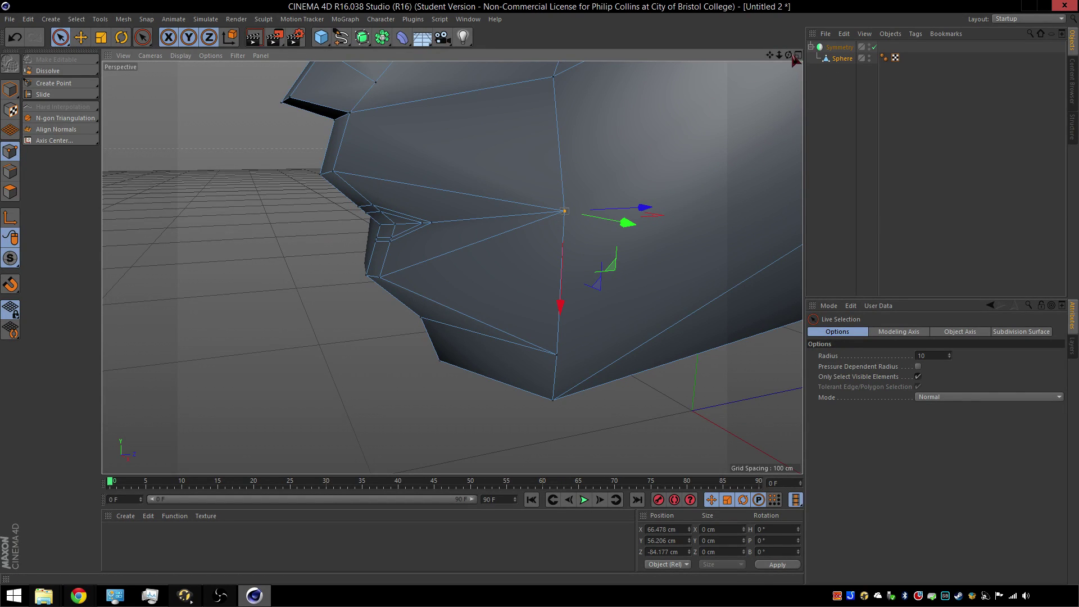
Delete the polygons enclosed by the inner mouth loop to open the mouth.
{"action": "left_click_drag", "start_coordinate": [791, 55], "coordinate": [930, 46]}
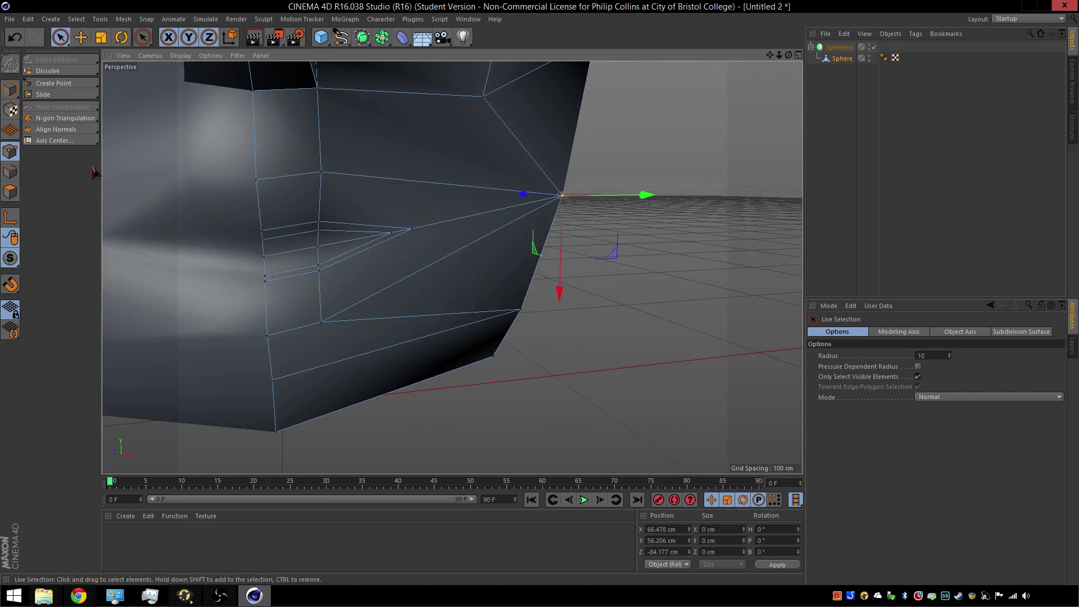
{"action": "left_click", "coordinate": [10, 191]}
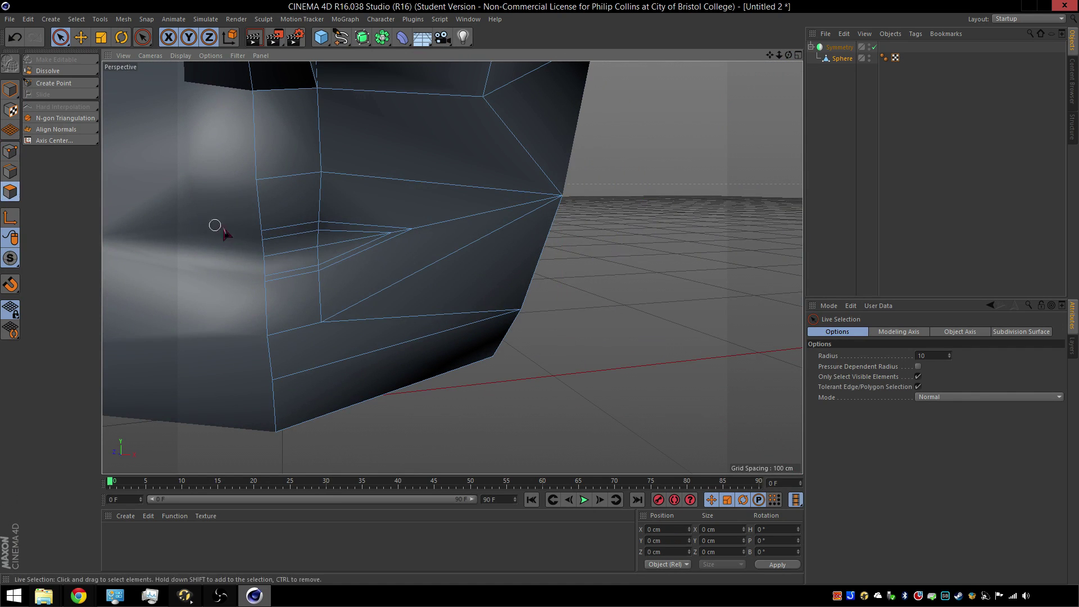
{"action": "left_click", "coordinate": [316, 249]}
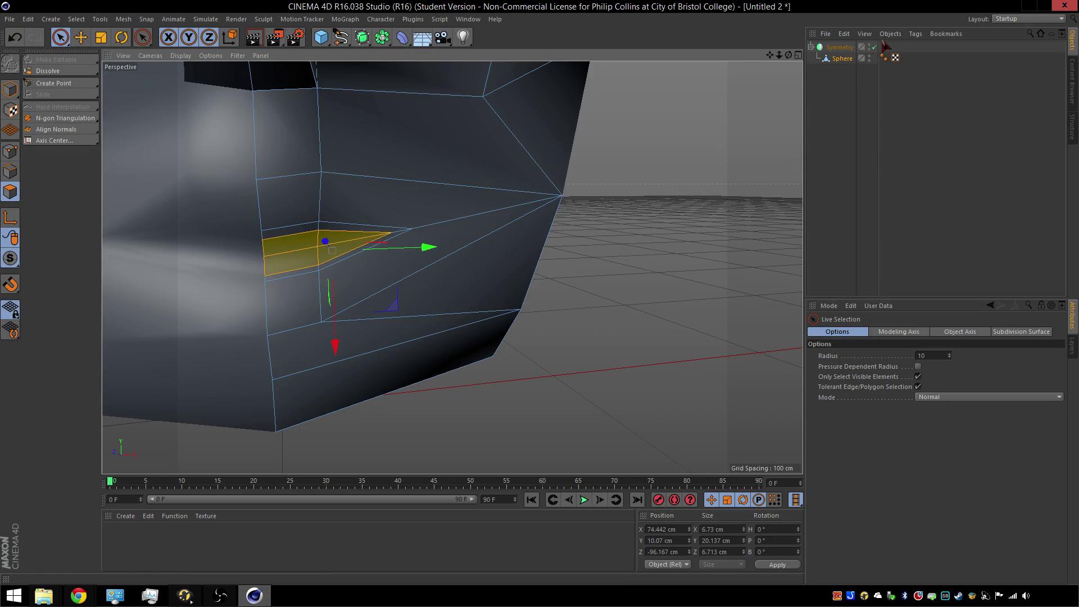
{"action": "left_click_drag", "start_coordinate": [789, 55], "coordinate": [748, 91]}
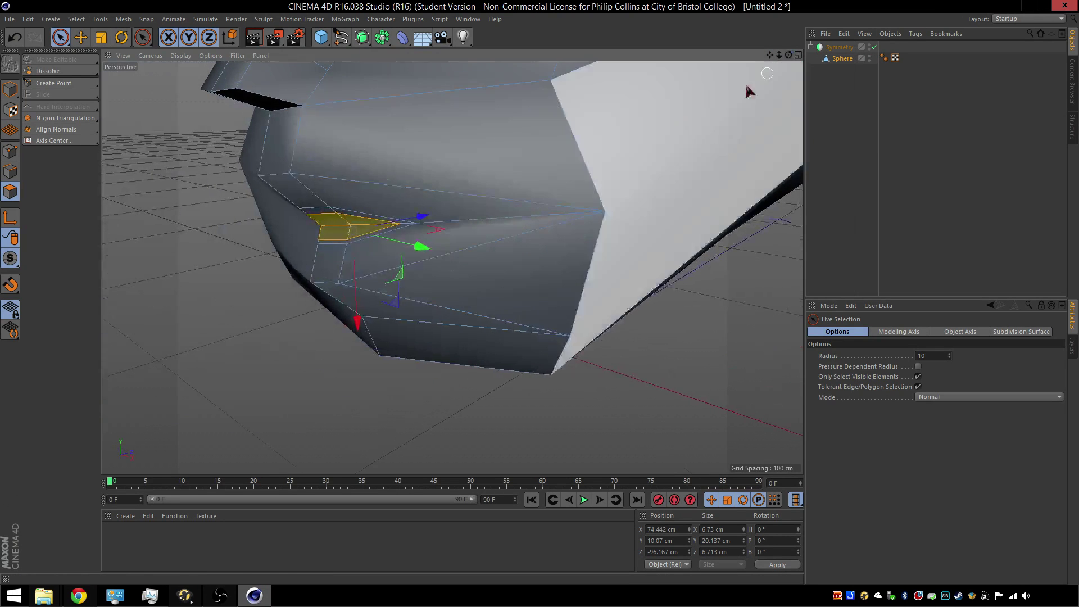
{"action": "left_click_drag", "start_coordinate": [420, 221], "coordinate": [443, 213]}
{"action": "key", "text": "Delete"}
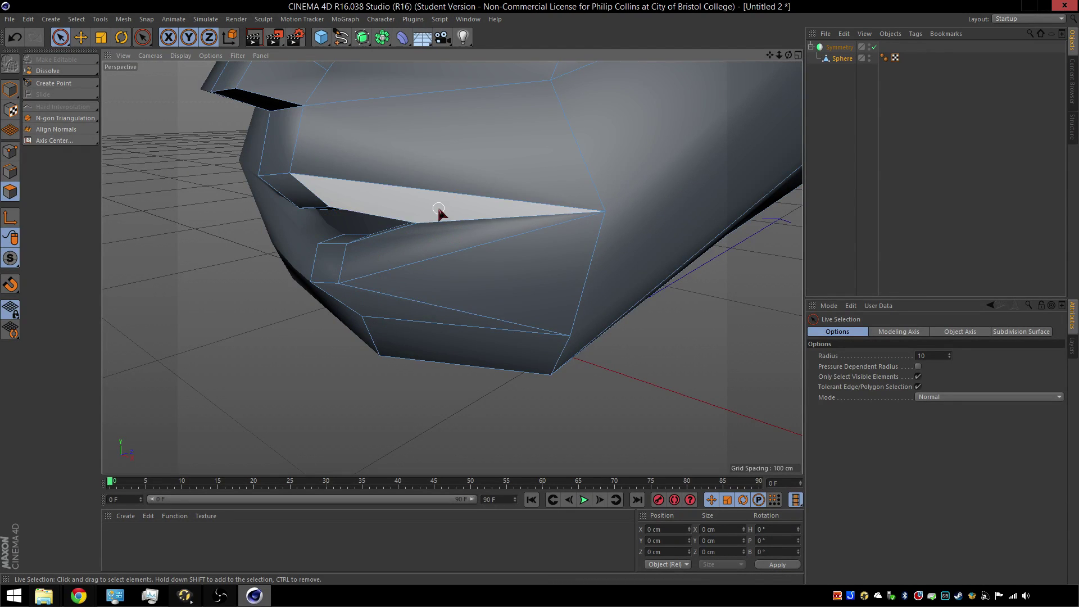
Try to cut a new edge across the corner beside the nose and slide its upper point down toward the cheek.
{"action": "left_click_drag", "start_coordinate": [788, 55], "coordinate": [458, 169]}
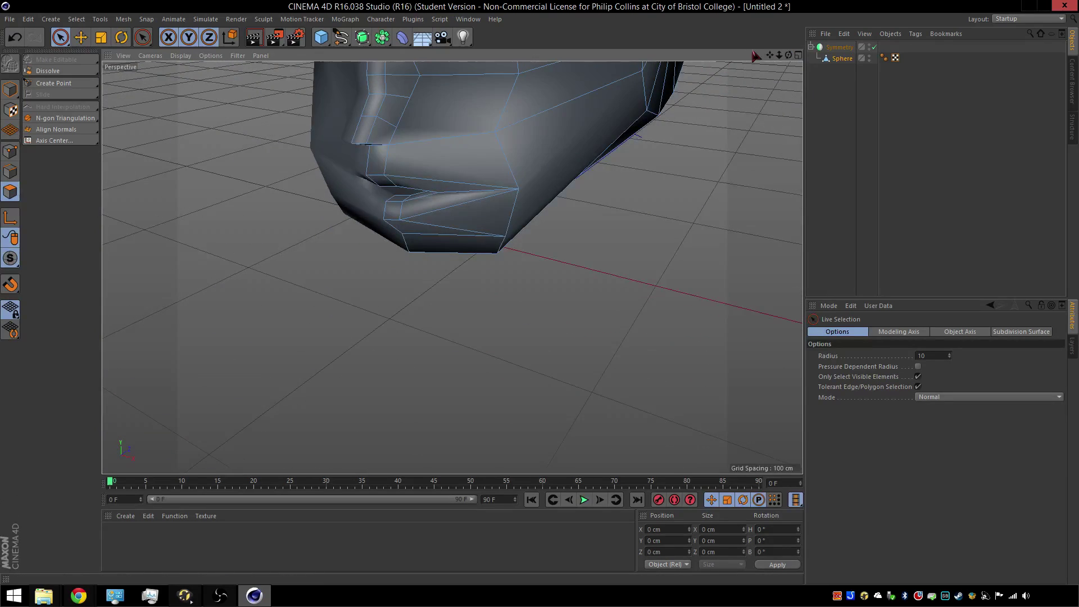
{"action": "left_click_drag", "start_coordinate": [771, 55], "coordinate": [452, 267]}
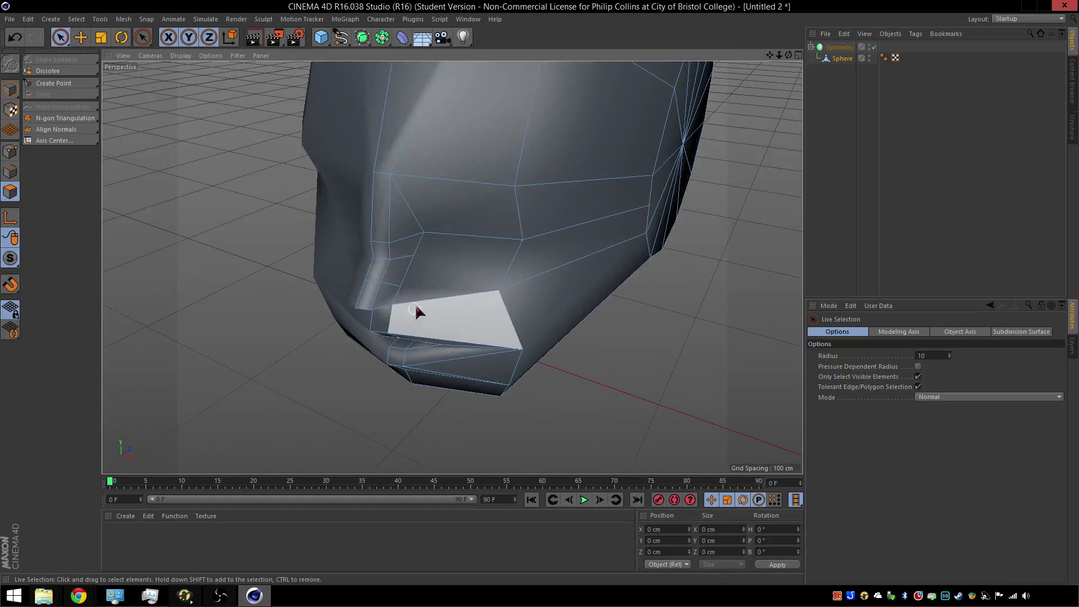
{"action": "scroll", "coordinate": [416, 308], "scroll_direction": "up", "scroll_amount": 5}
{"action": "scroll", "coordinate": [454, 197], "scroll_direction": "up", "scroll_amount": 3}
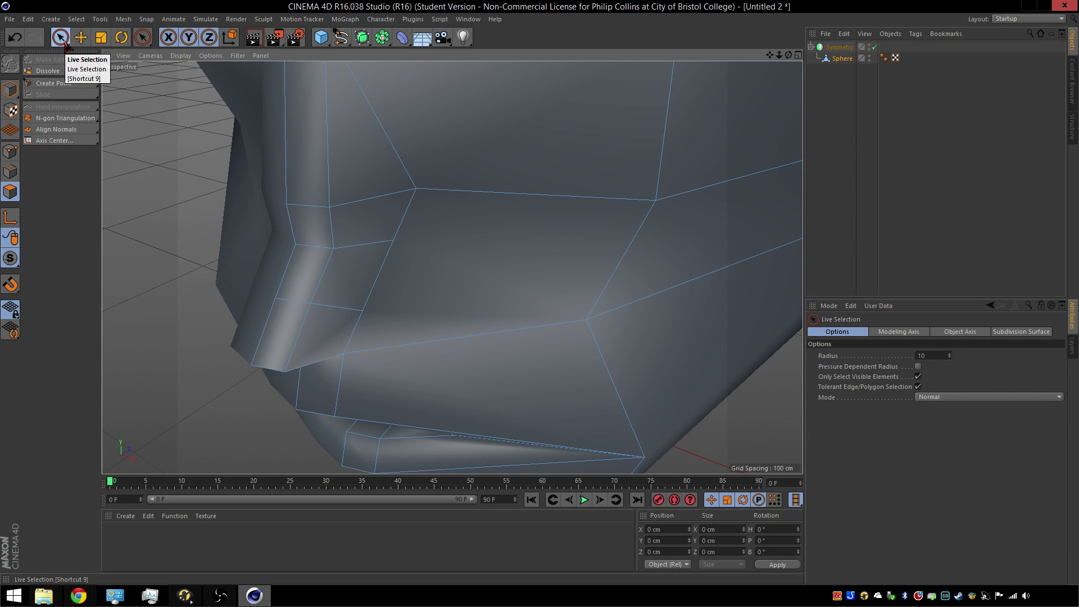
{"action": "scroll", "coordinate": [197, 189], "scroll_direction": "down", "scroll_amount": 4}
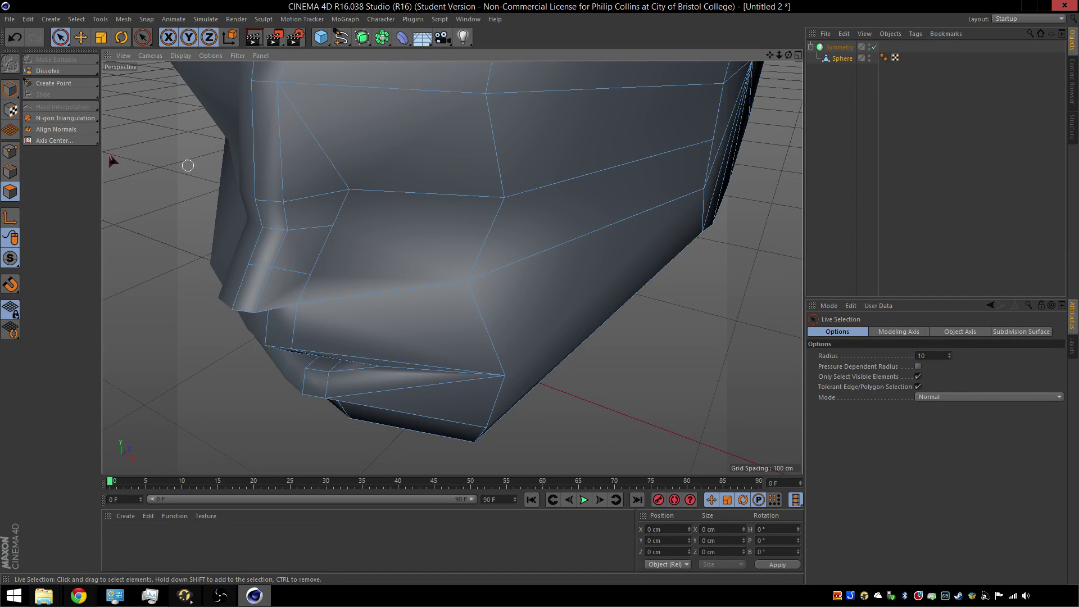
{"action": "left_click", "coordinate": [10, 171]}
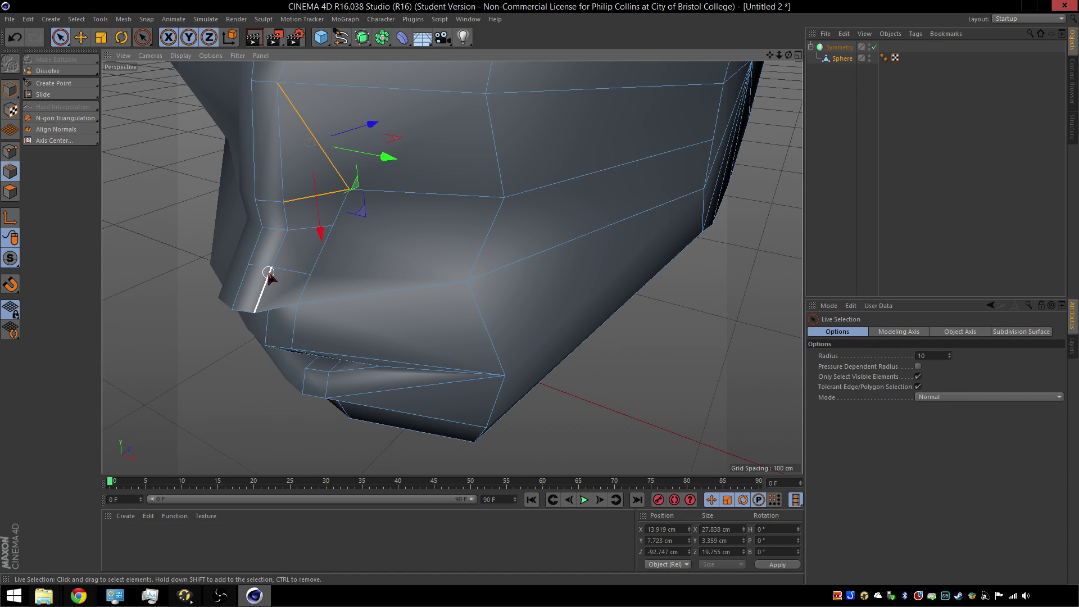
{"action": "left_click", "coordinate": [9, 152]}
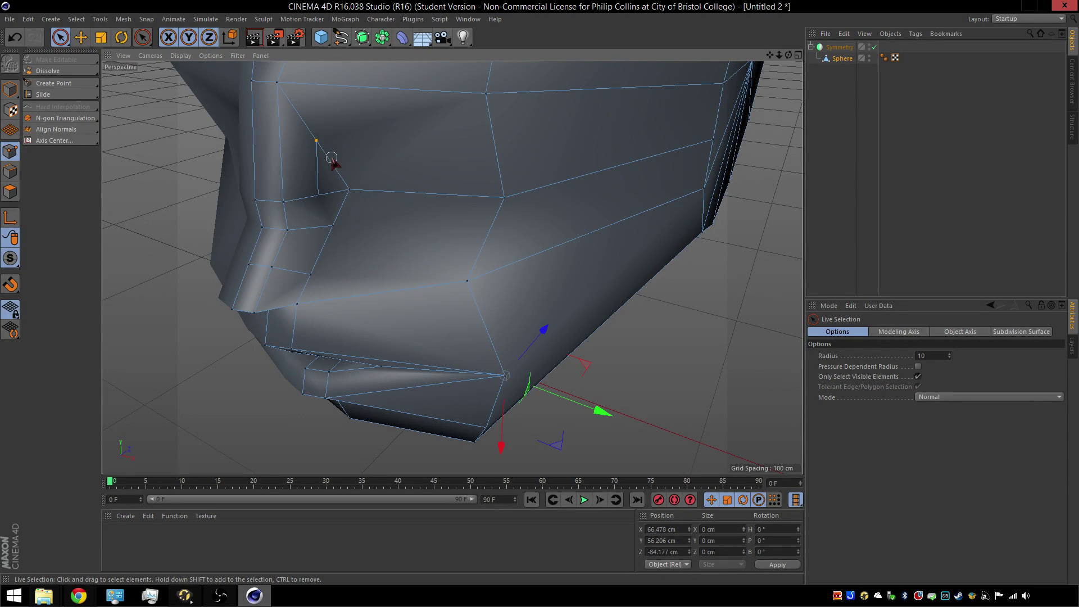
{"action": "left_click_drag", "start_coordinate": [332, 157], "coordinate": [324, 157]}
{"action": "key", "text": "m"}
{"action": "key", "text": "o"}
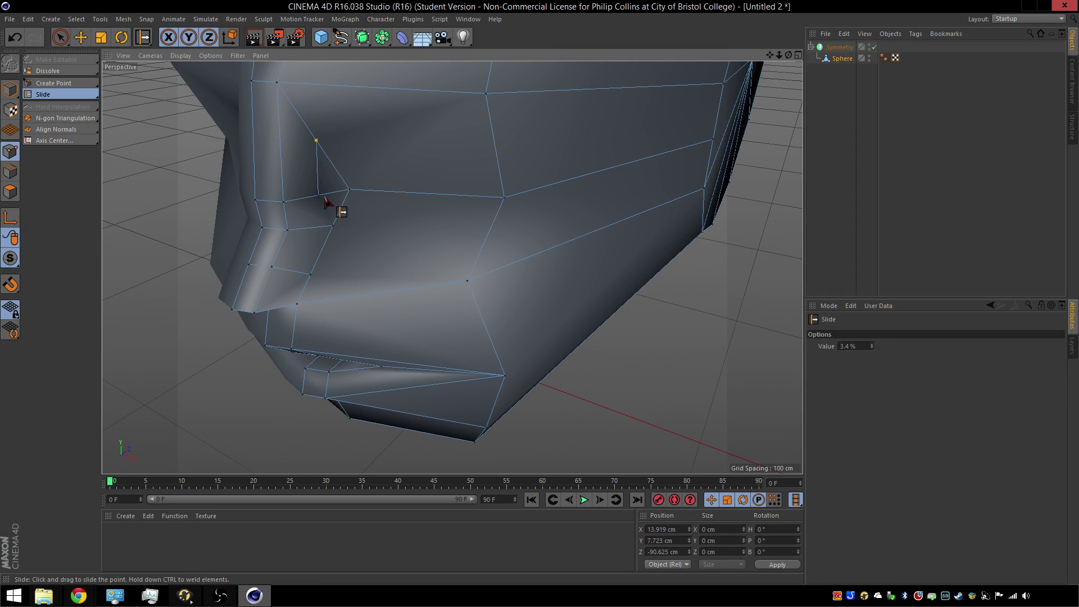
{"action": "left_click_drag", "start_coordinate": [318, 144], "coordinate": [336, 193]}
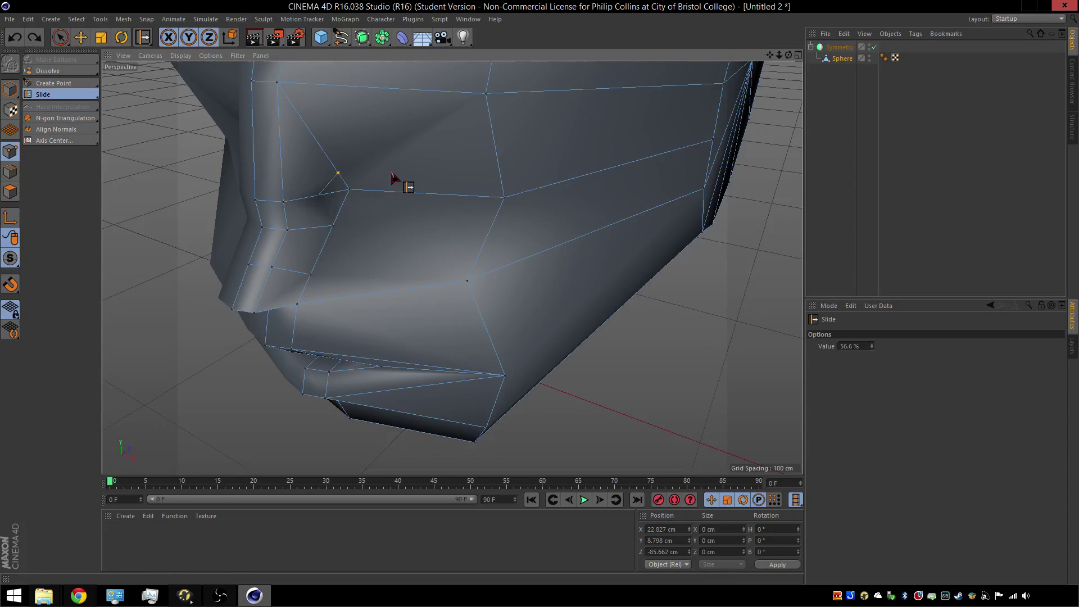
{"action": "key", "text": "ctrl+z"}
{"action": "key", "text": "ctrl+z"}
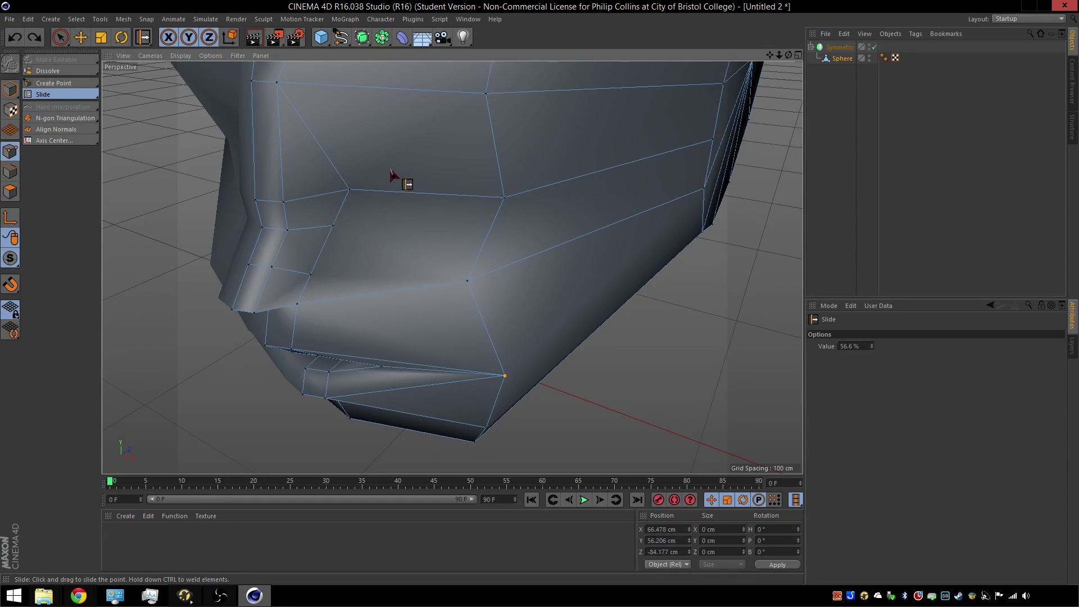
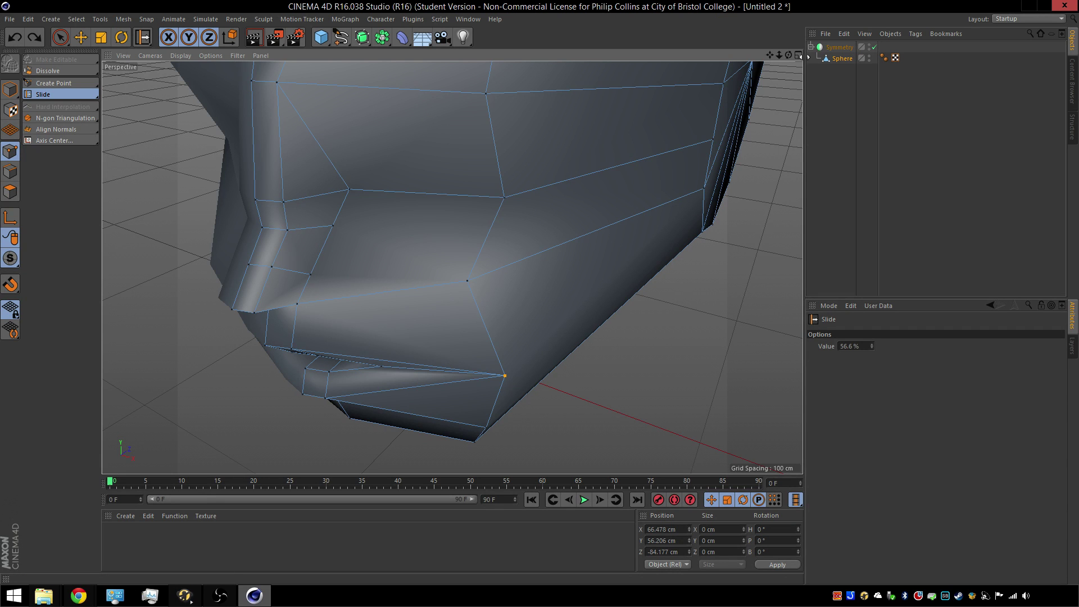
Cut across the three parallel edges at the nose tip and nostril side to add a new edge line around the lower nose.
{"action": "left_click_drag", "start_coordinate": [790, 55], "coordinate": [451, 266]}
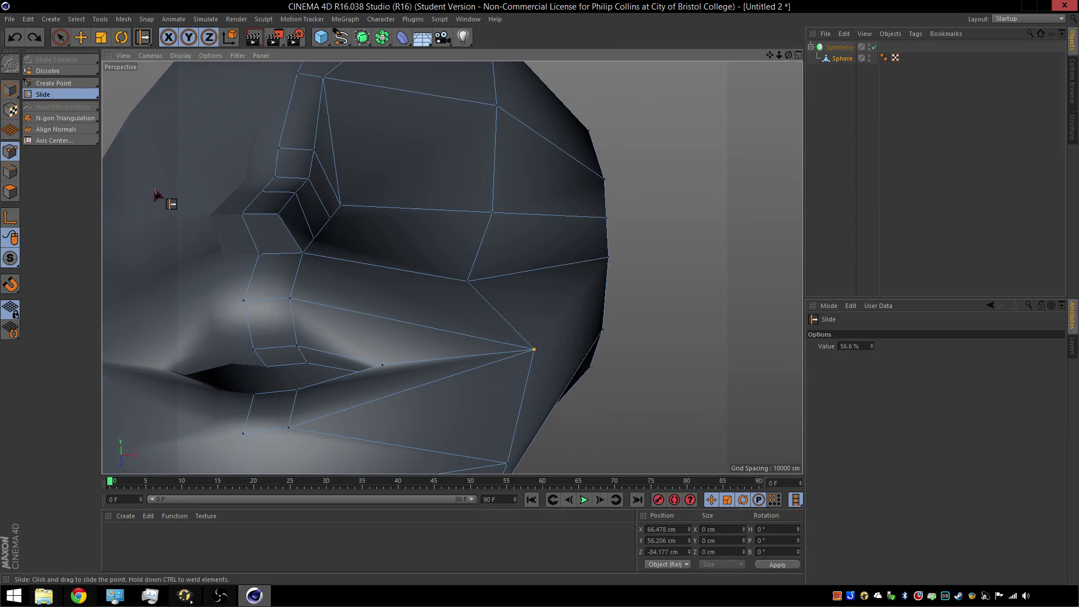
{"action": "left_click", "coordinate": [60, 37]}
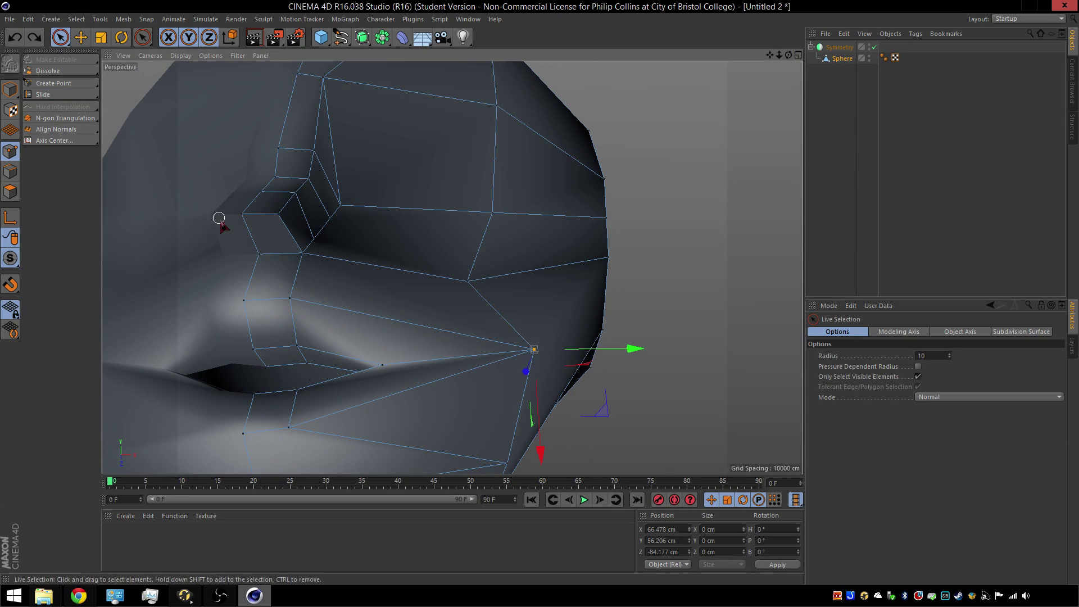
{"action": "left_click_drag", "start_coordinate": [238, 235], "coordinate": [301, 215]}
{"action": "left_click", "coordinate": [10, 171]}
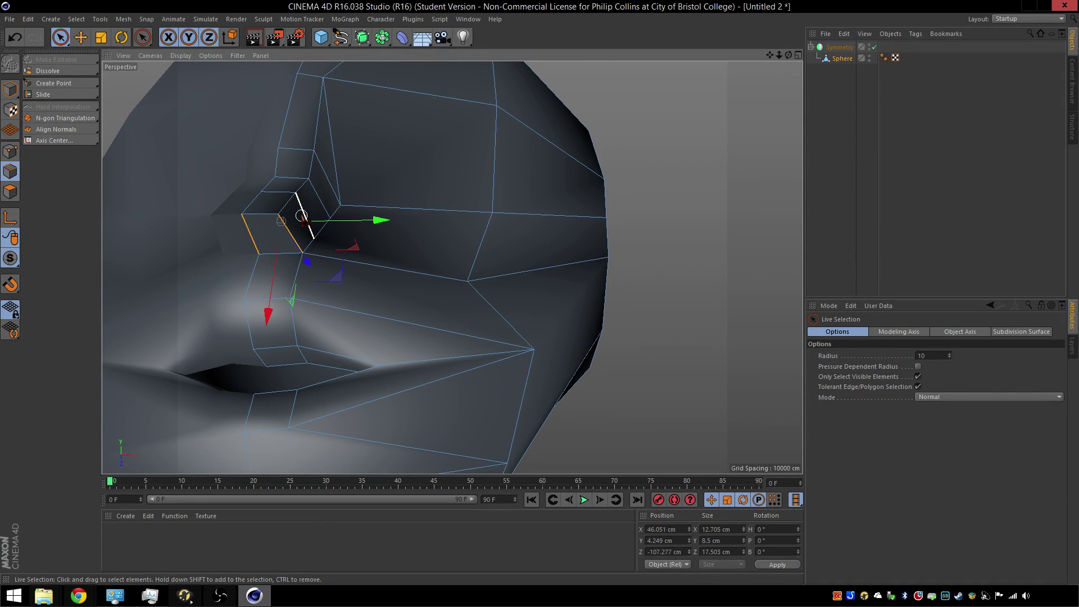
{"action": "left_click", "coordinate": [302, 218], "text": "shift"}
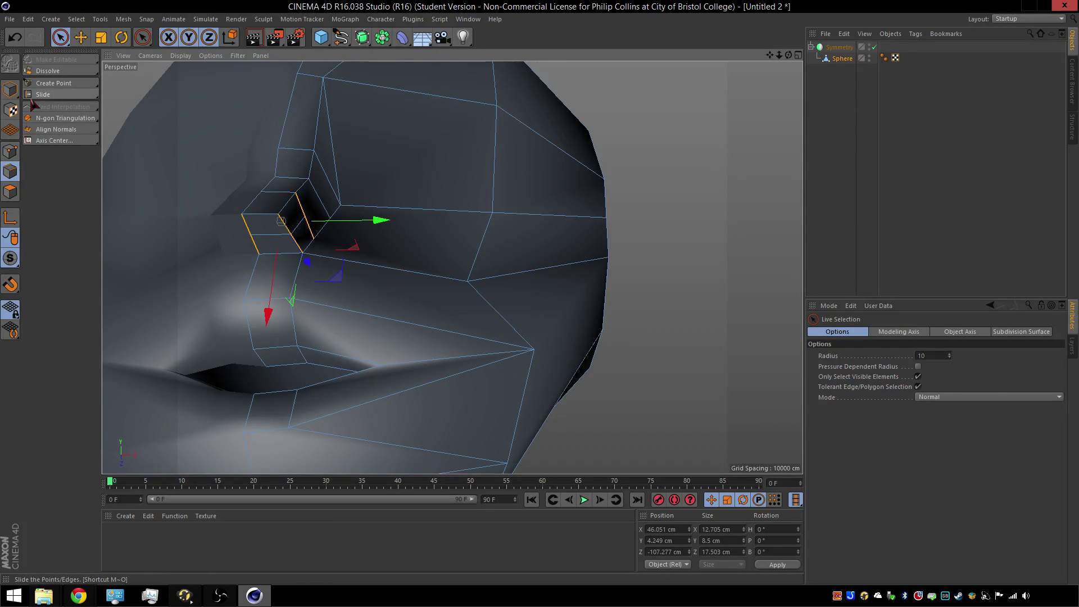
Slide the new edge at the nose tip down toward the upper lip, with an offset of about 3.5 cm.
{"action": "key", "text": "m"}
{"action": "key", "text": "o"}
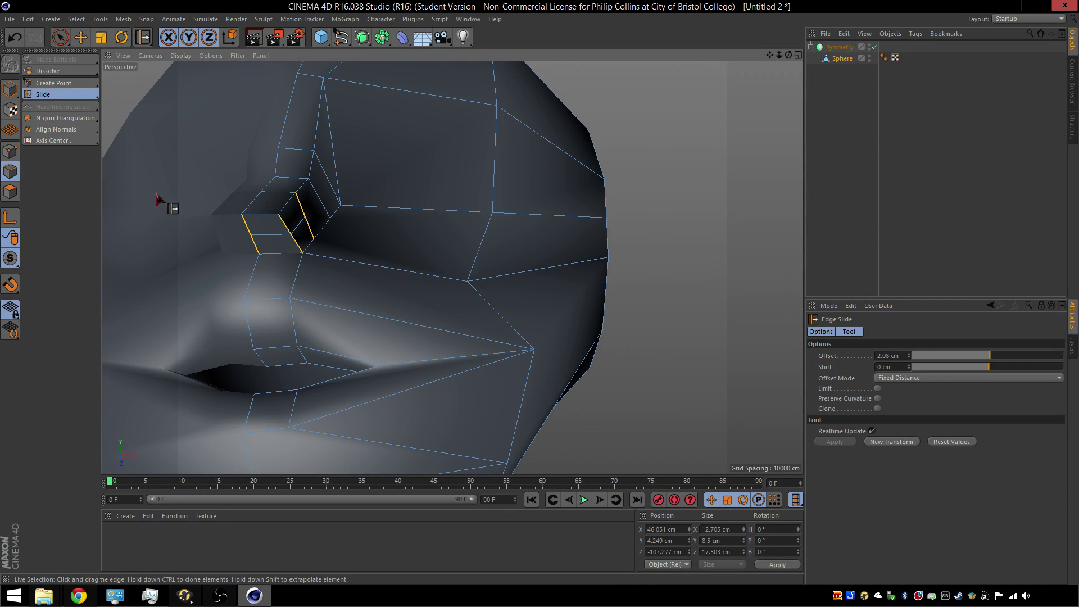
{"action": "left_click", "coordinate": [266, 235]}
{"action": "left_click_drag", "start_coordinate": [268, 230], "coordinate": [273, 237]}
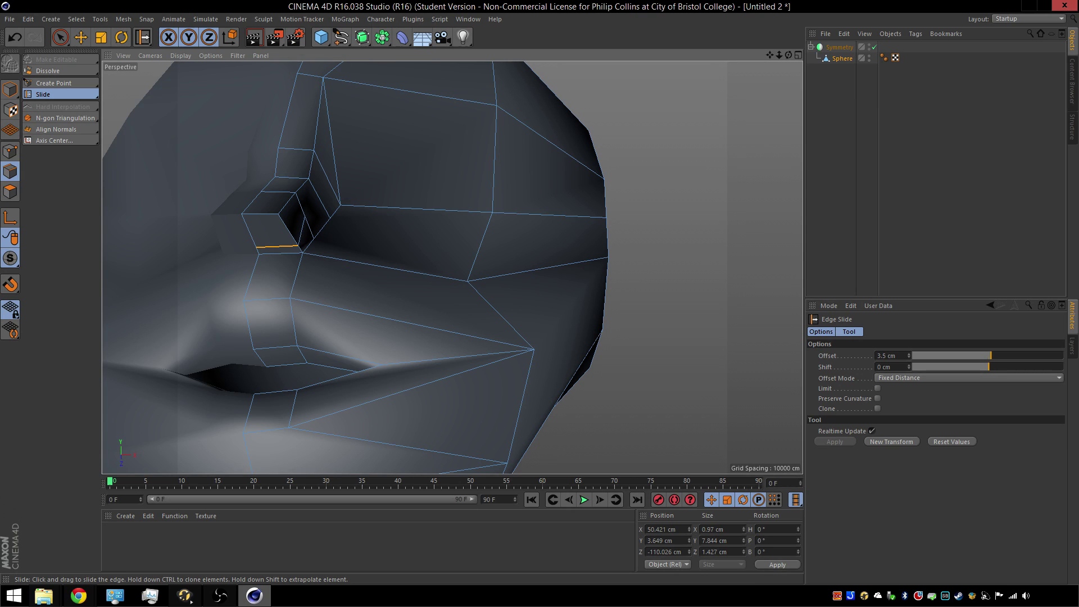
{"action": "left_click", "coordinate": [11, 191]}
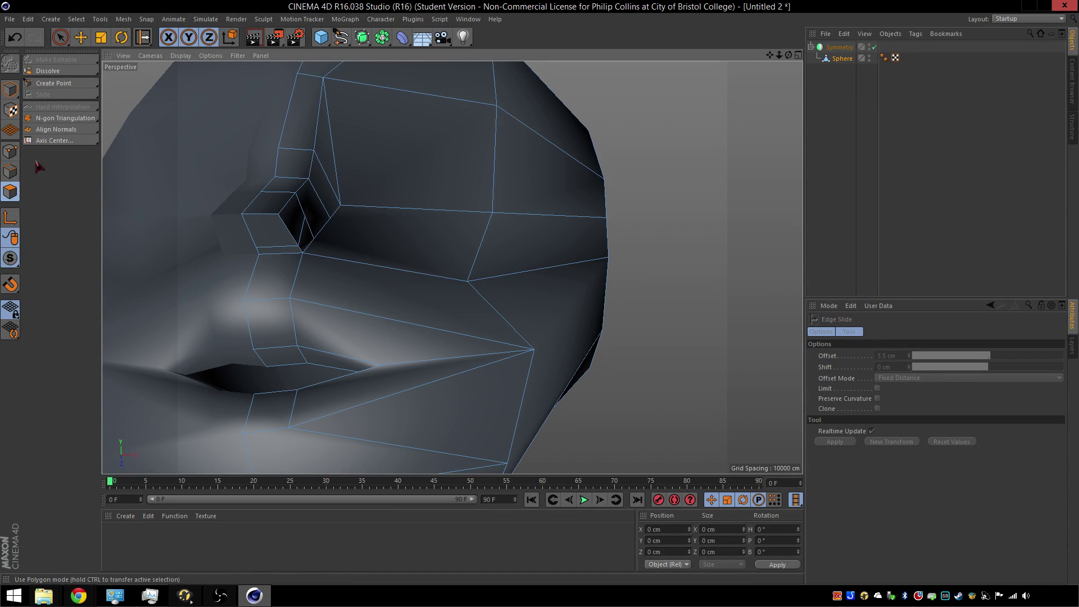
Inset the two polygons on the underside of the nose by 1.42 cm and extrude them about 3.67 cm inward as a nostril.
{"action": "mouse_move", "coordinate": [72, 98]}
{"action": "left_mouse_down"}
{"action": "mouse_move", "coordinate": [98, 109]}
{"action": "mouse_move", "coordinate": [82, 91]}
{"action": "left_mouse_up"}
{"action": "left_click", "coordinate": [84, 90]}
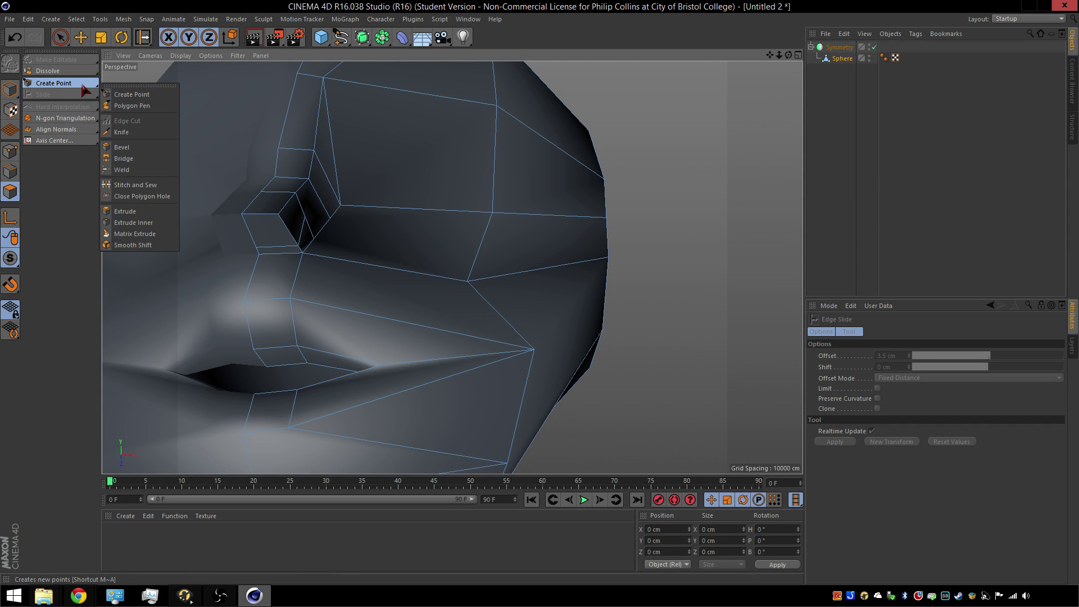
{"action": "left_click", "coordinate": [134, 222]}
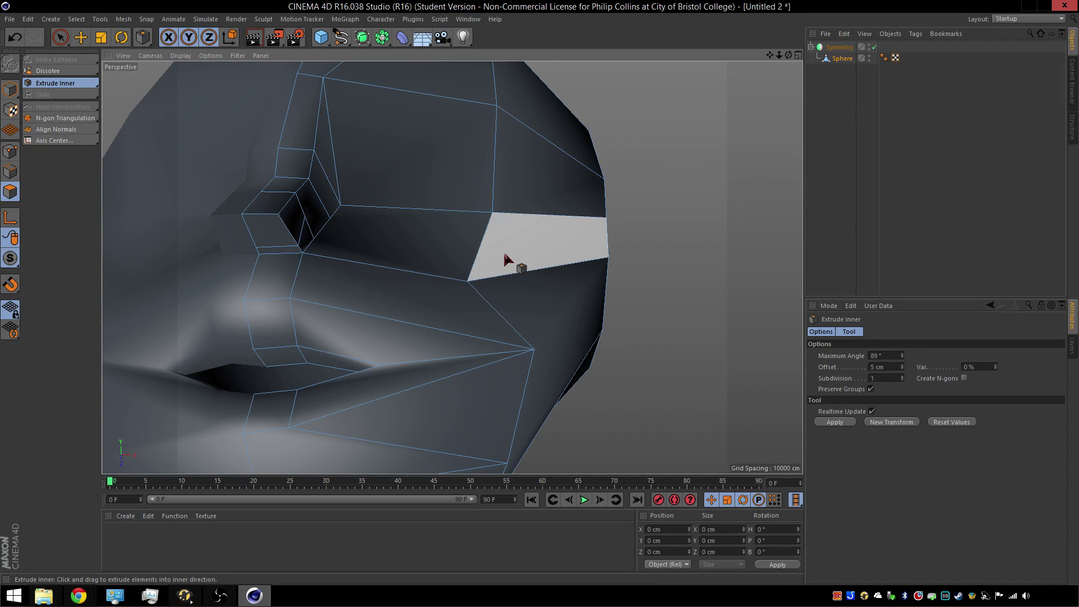
{"action": "left_click", "coordinate": [277, 239]}
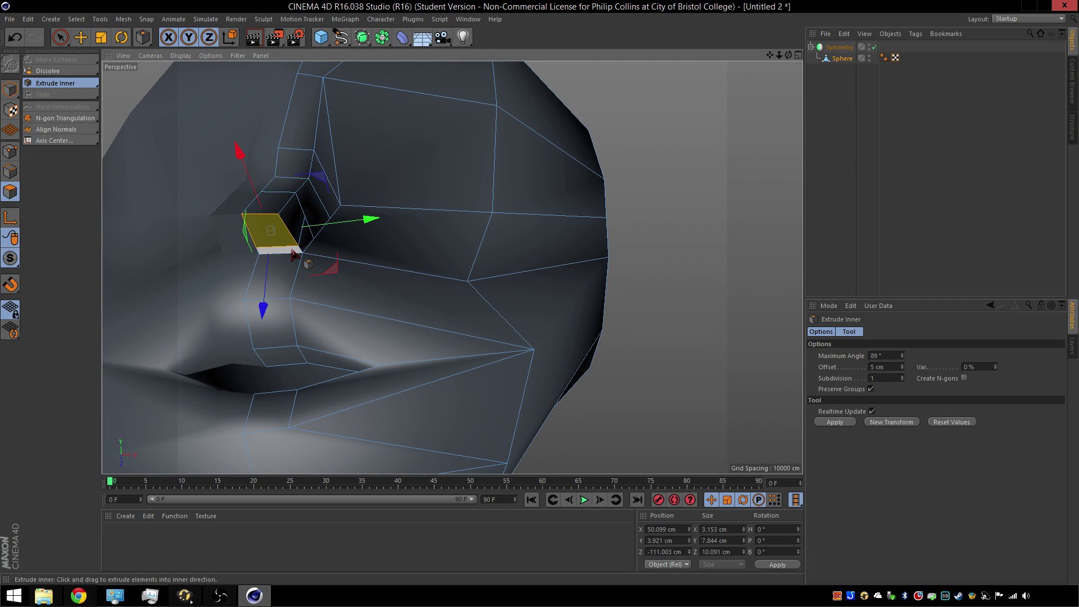
{"action": "scroll", "coordinate": [180, 223], "scroll_direction": "up", "scroll_amount": 5}
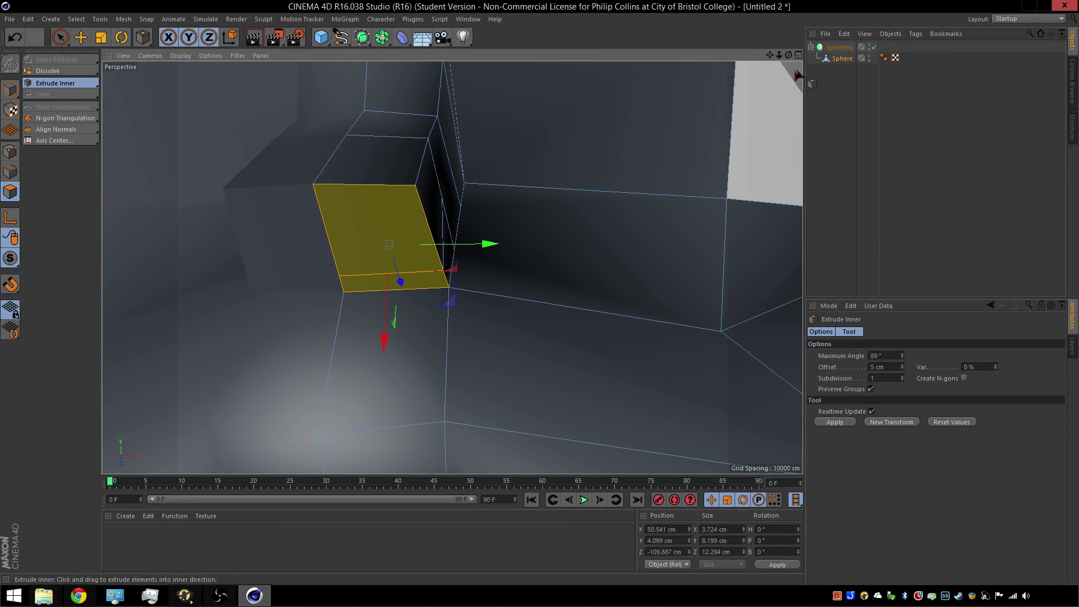
{"action": "left_click_drag", "start_coordinate": [796, 68], "coordinate": [758, 68]}
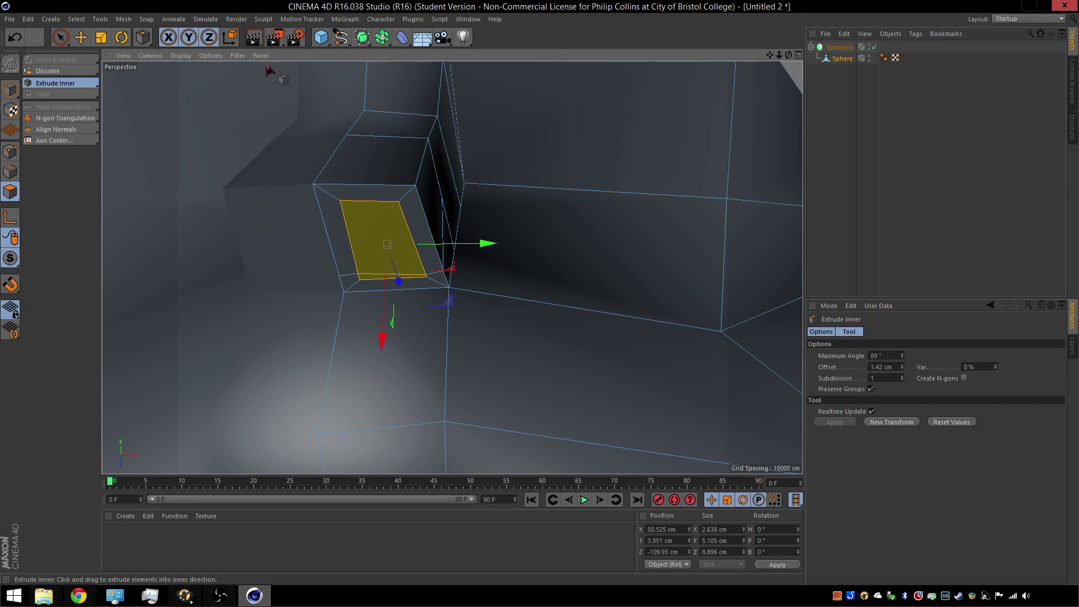
{"action": "left_click_drag", "start_coordinate": [61, 82], "coordinate": [114, 215]}
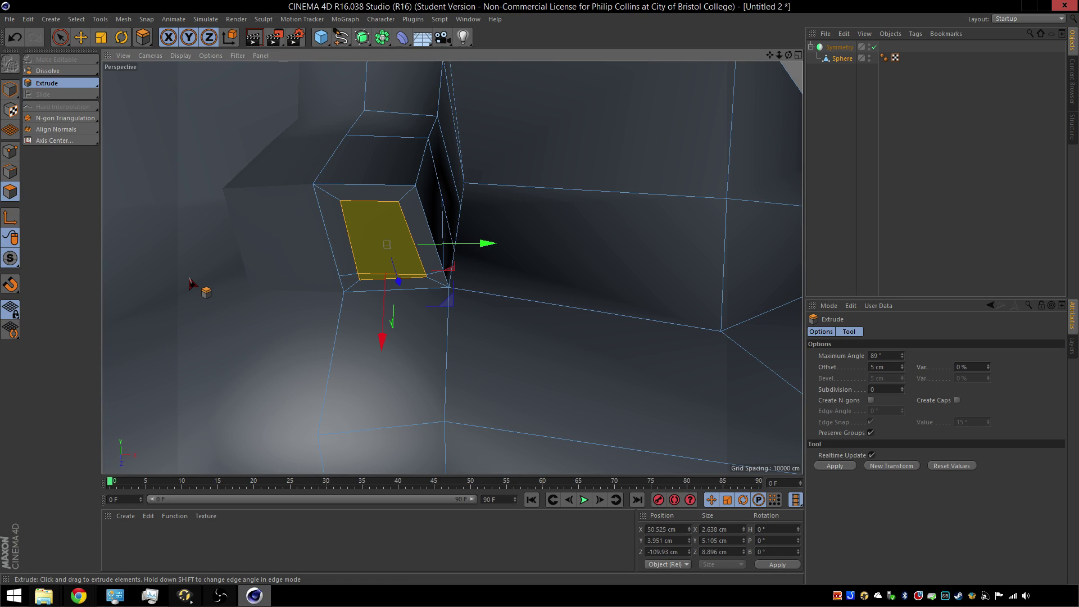
{"action": "left_click_drag", "start_coordinate": [191, 284], "coordinate": [149, 287]}
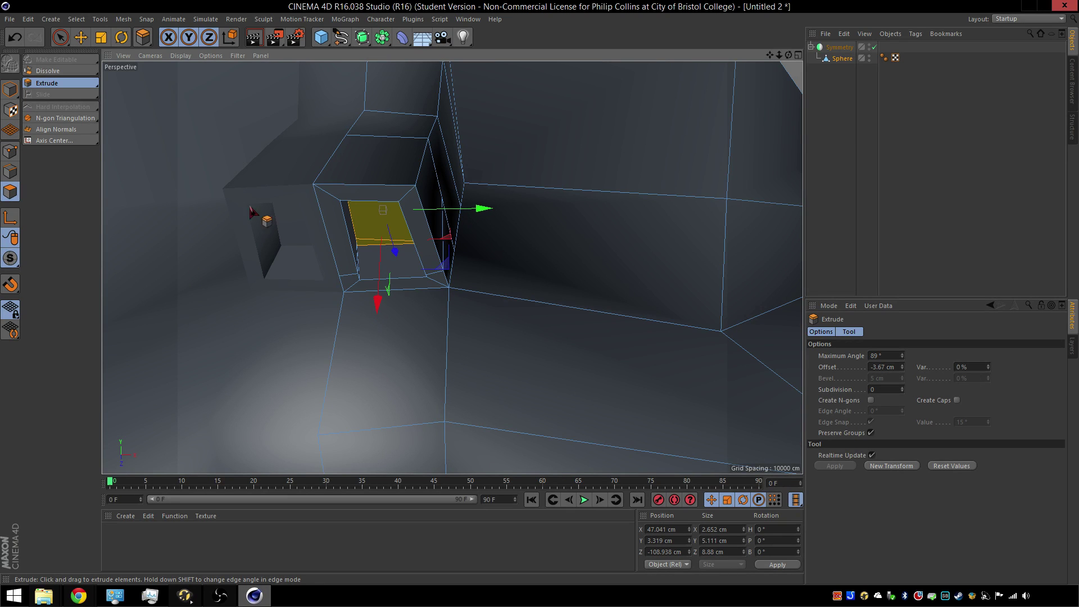
Select all edges around the nostril opening's rim and scale them down uniformly to about 80%.
{"action": "left_click", "coordinate": [10, 172]}
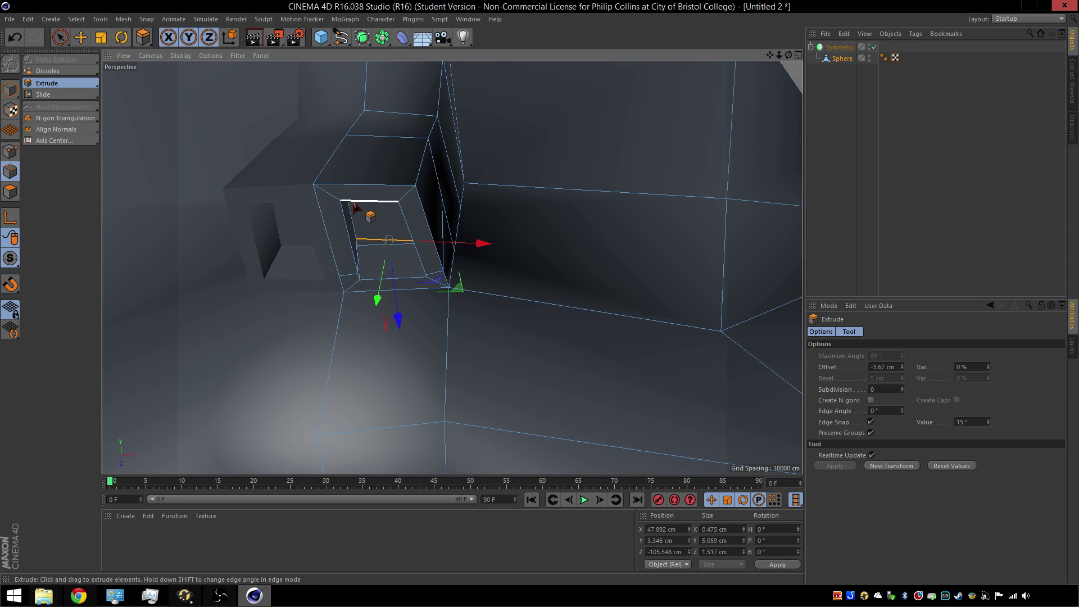
{"action": "key", "text": "space"}
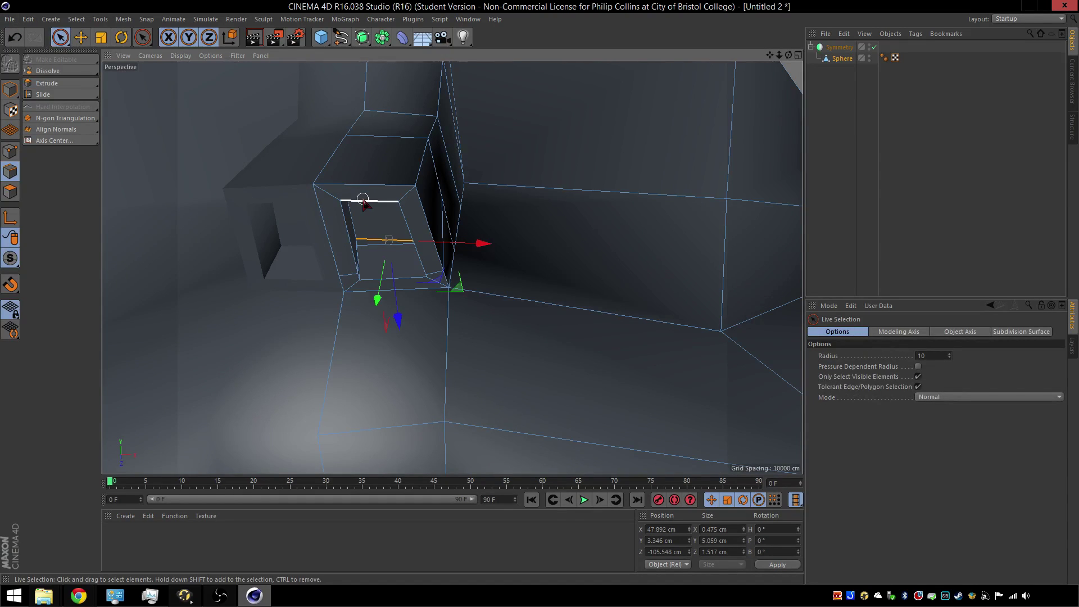
{"action": "left_click", "coordinate": [363, 199]}
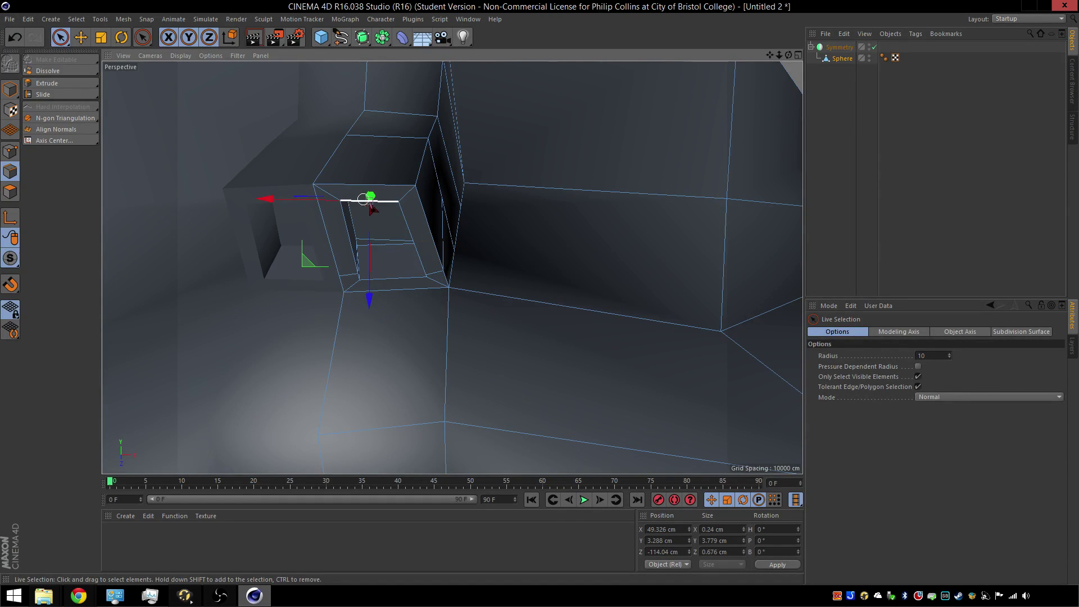
{"action": "left_click", "coordinate": [405, 219], "text": "shift"}
{"action": "left_click", "coordinate": [411, 278], "text": "shift"}
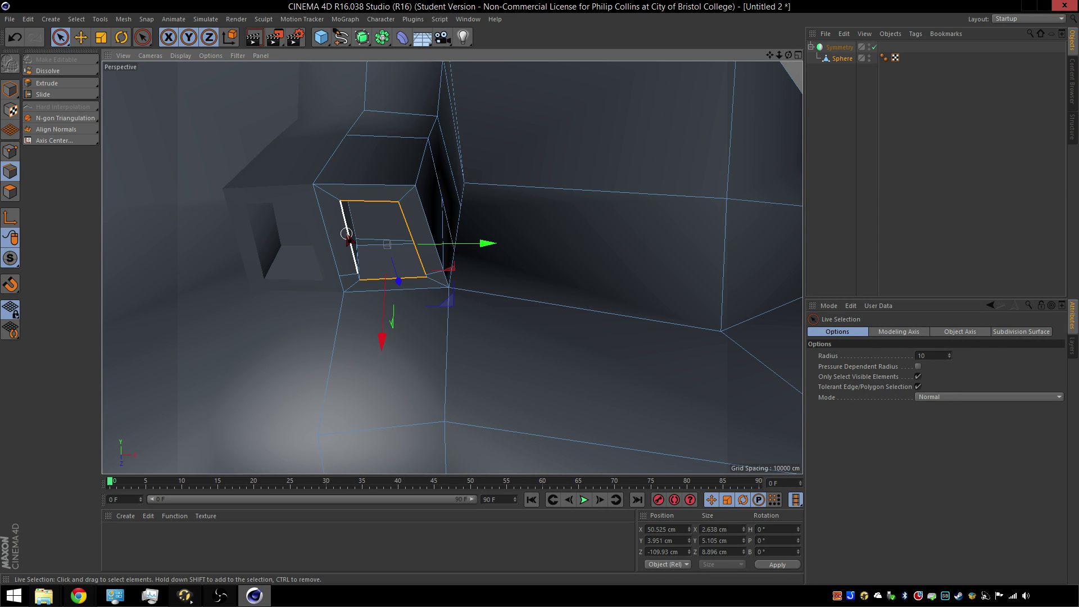
{"action": "scroll", "coordinate": [343, 253], "scroll_direction": "up", "scroll_amount": 8}
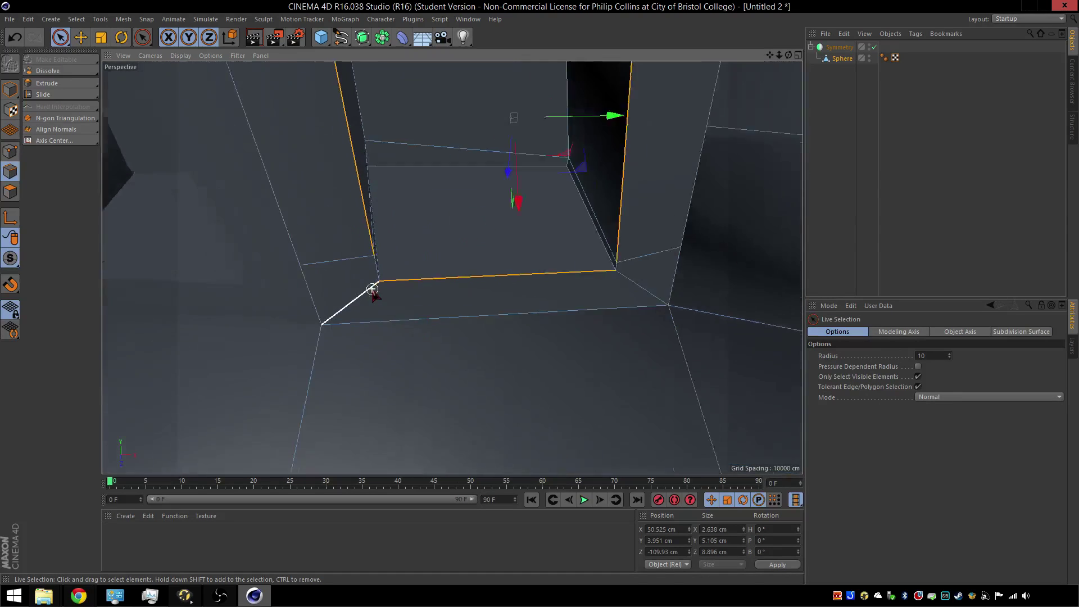
{"action": "left_click", "coordinate": [373, 230], "text": "shift"}
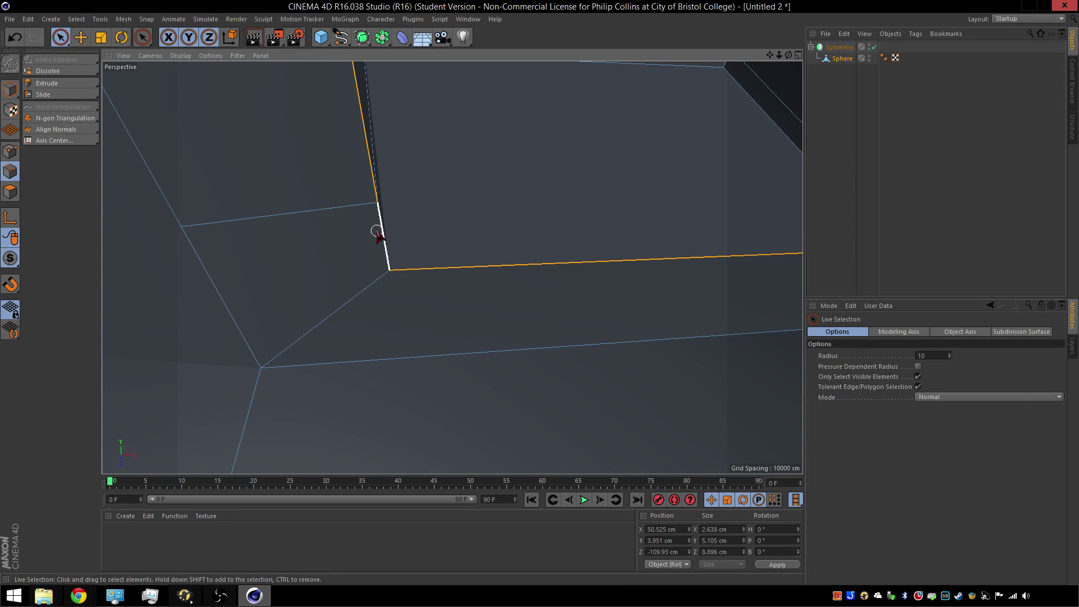
{"action": "scroll", "coordinate": [318, 239], "scroll_direction": "down", "scroll_amount": 10}
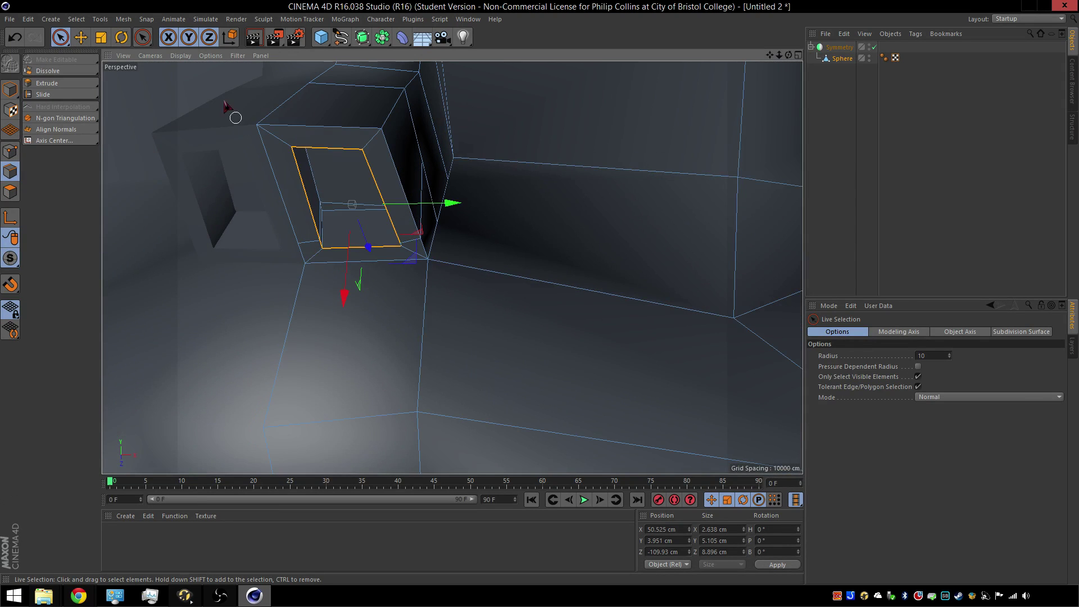
{"action": "left_click", "coordinate": [101, 37]}
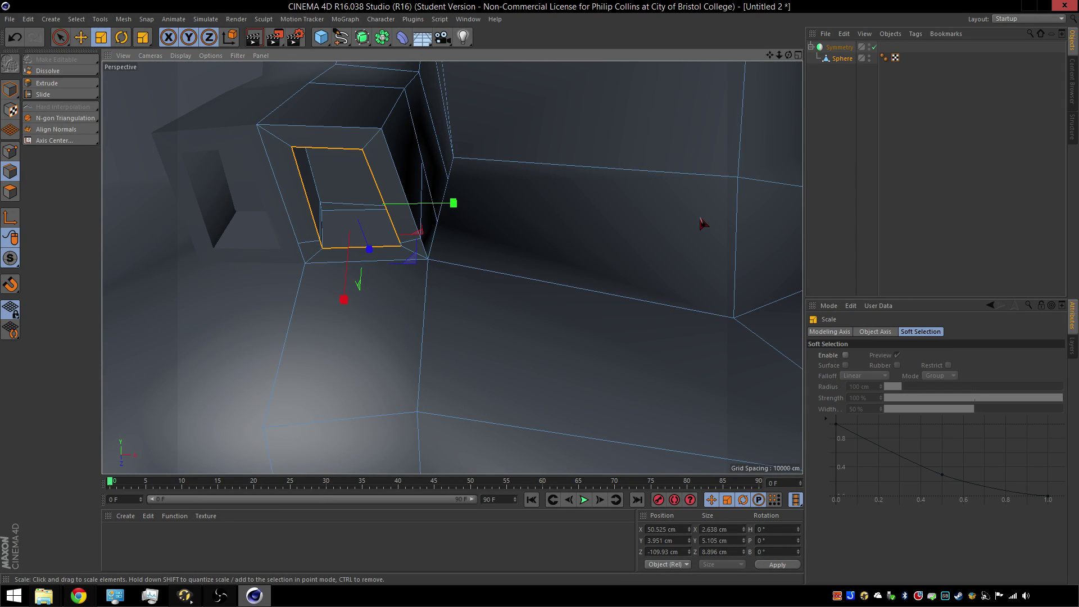
{"action": "left_click_drag", "start_coordinate": [702, 224], "coordinate": [580, 209]}
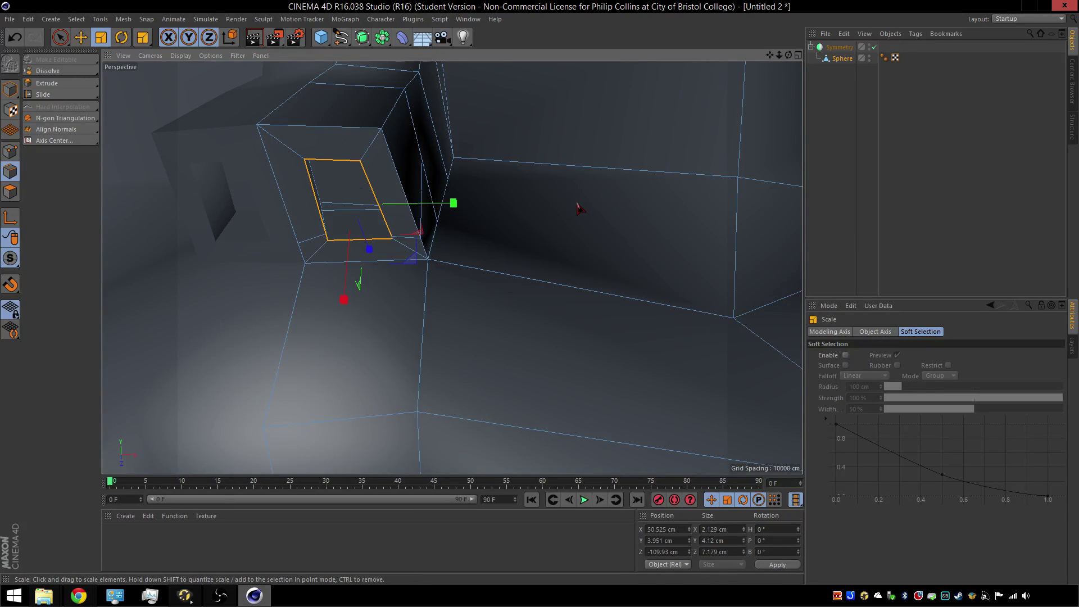
Add a Subdivision Surface, place the Symmetry object inside it, and reselect the Sphere mesh.
{"action": "left_click", "coordinate": [362, 37]}
{"action": "left_click_drag", "start_coordinate": [839, 59], "coordinate": [782, 58]}
{"action": "left_click", "coordinate": [837, 70]}
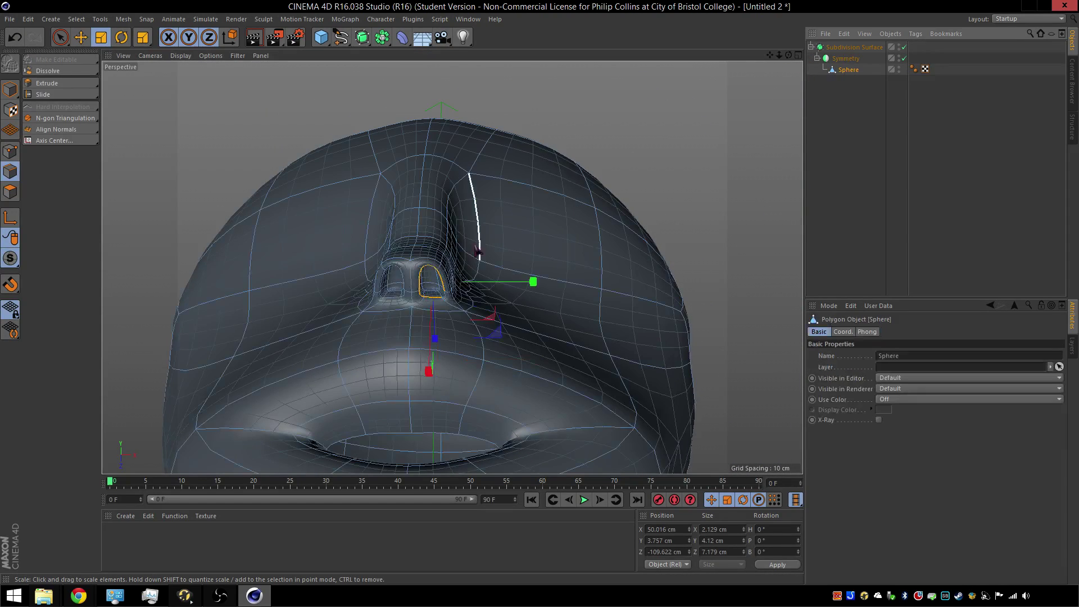
Scale the nostril rim edges down further to about 27% of their size.
{"action": "scroll", "coordinate": [388, 287], "scroll_direction": "up", "scroll_amount": 3}
{"action": "scroll", "coordinate": [388, 287], "scroll_direction": "down", "scroll_amount": 1}
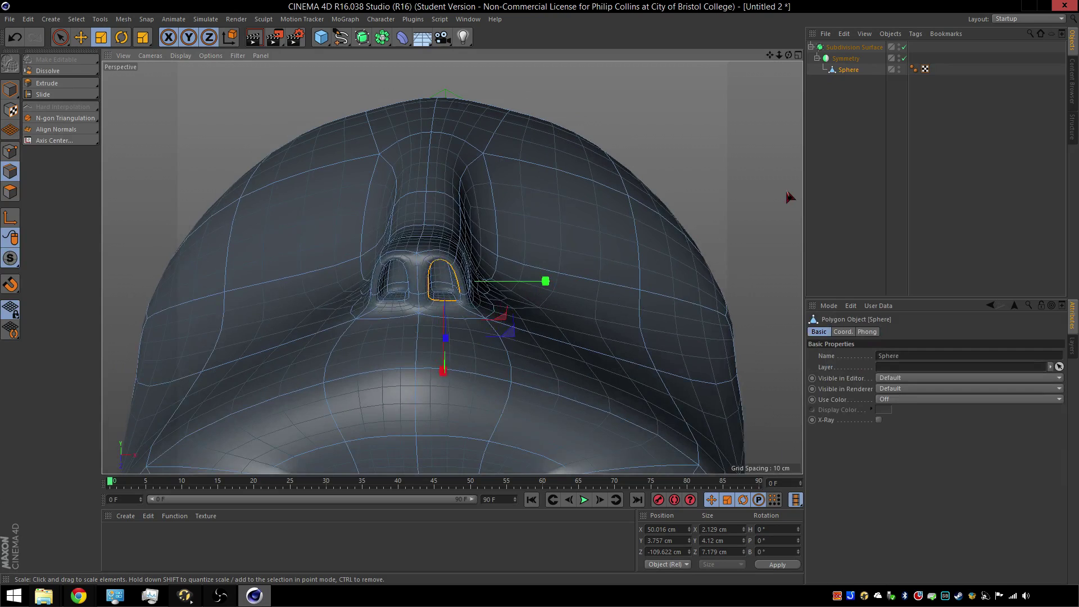
{"action": "left_click_drag", "start_coordinate": [785, 192], "coordinate": [743, 198]}
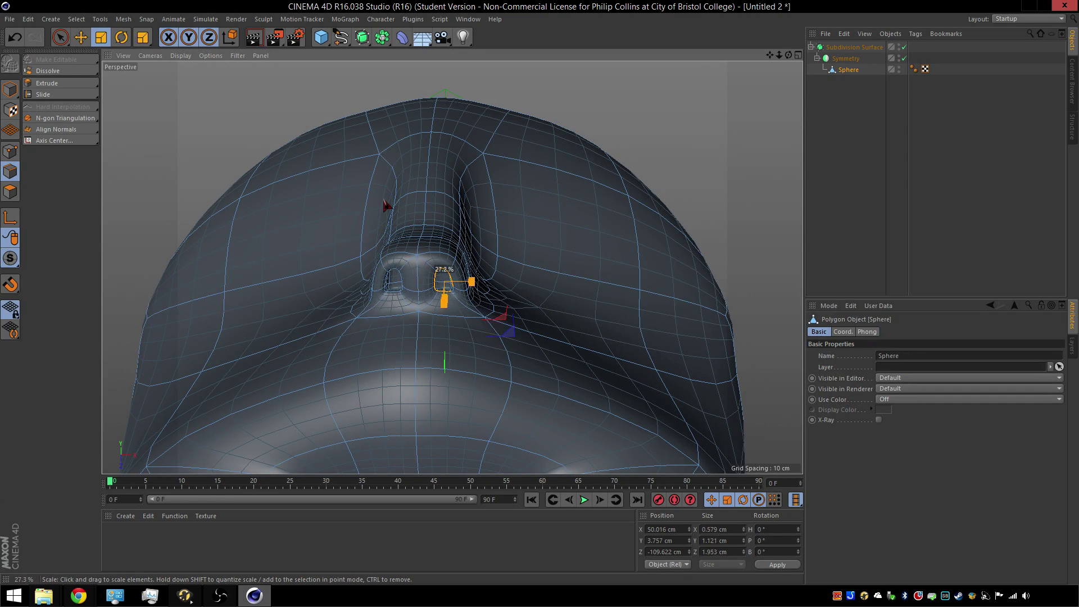
{"action": "left_click_drag", "start_coordinate": [386, 206], "coordinate": [386, 206]}
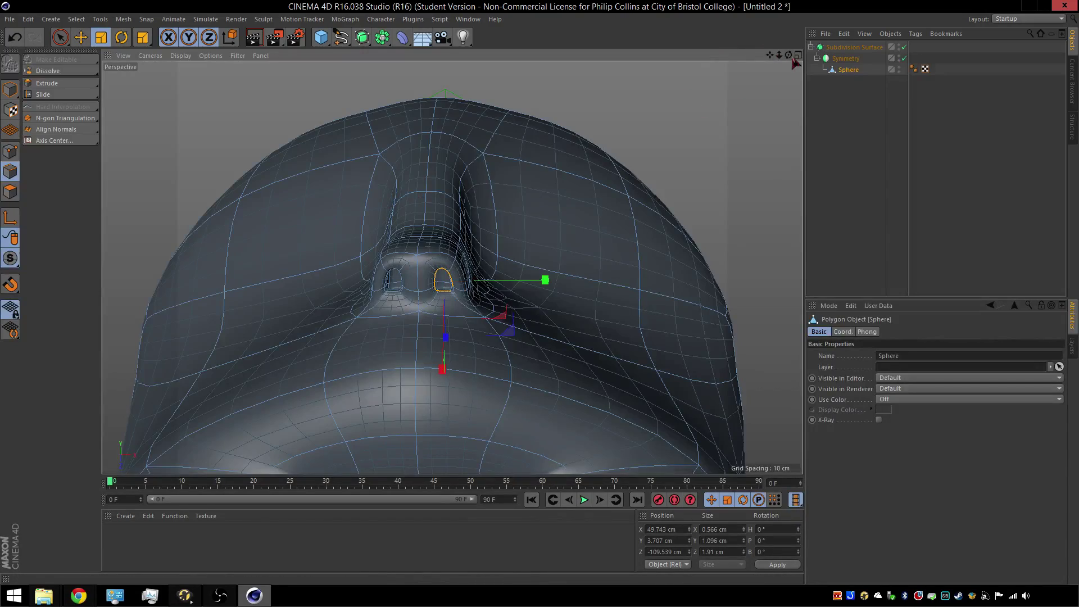
Select the crosswise edge just above the nose tip and move it slightly outward from the face.
{"action": "left_click_drag", "start_coordinate": [788, 55], "coordinate": [745, 134]}
{"action": "left_click_drag", "start_coordinate": [451, 267], "coordinate": [451, 267]}
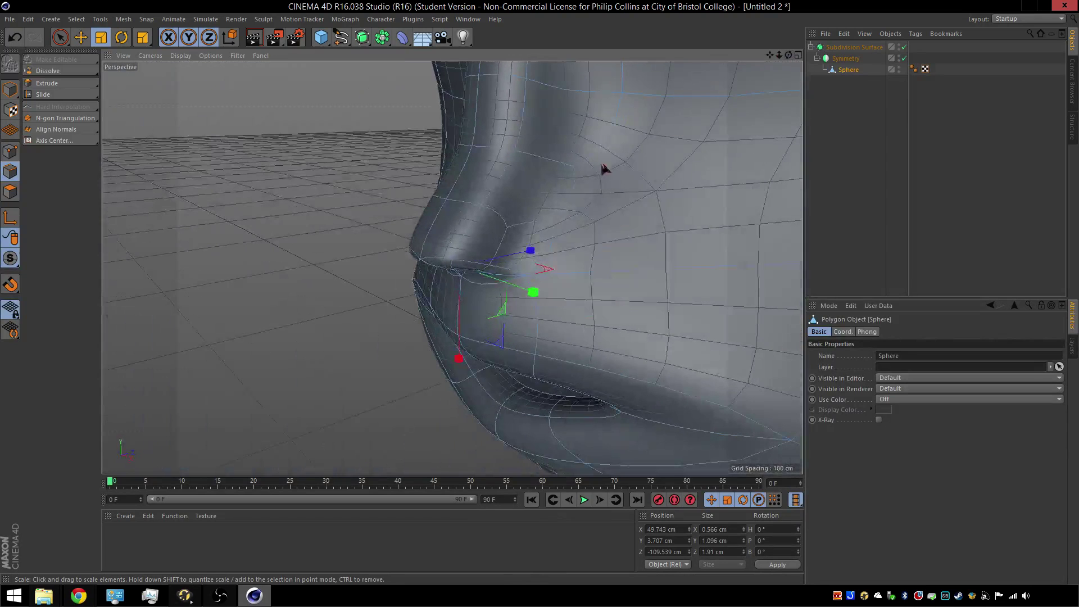
{"action": "left_click", "coordinate": [467, 203]}
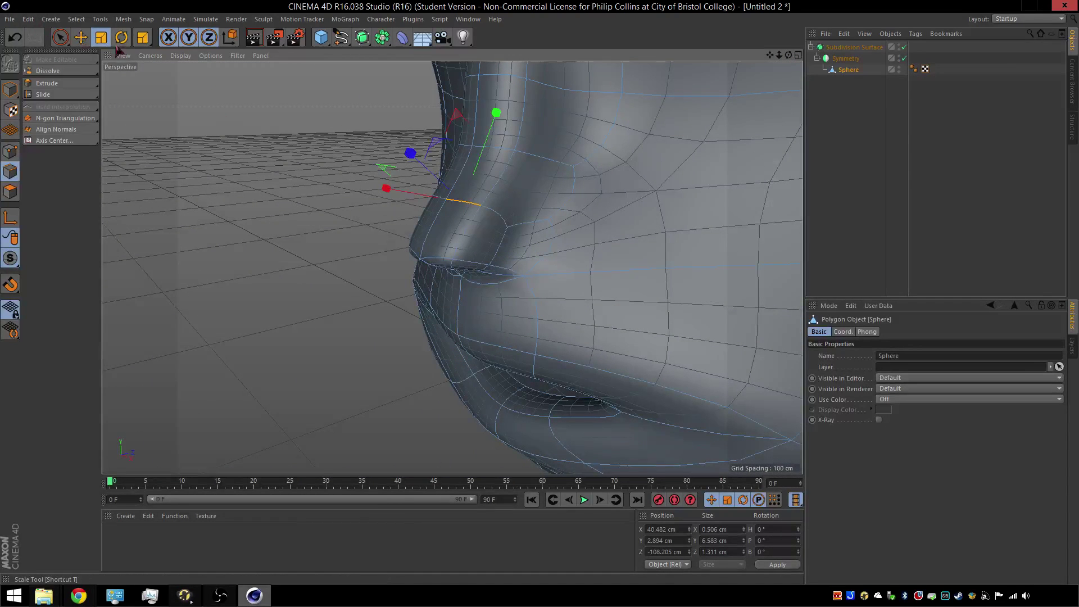
{"action": "key", "text": "e"}
{"action": "left_click_drag", "start_coordinate": [411, 157], "coordinate": [415, 154]}
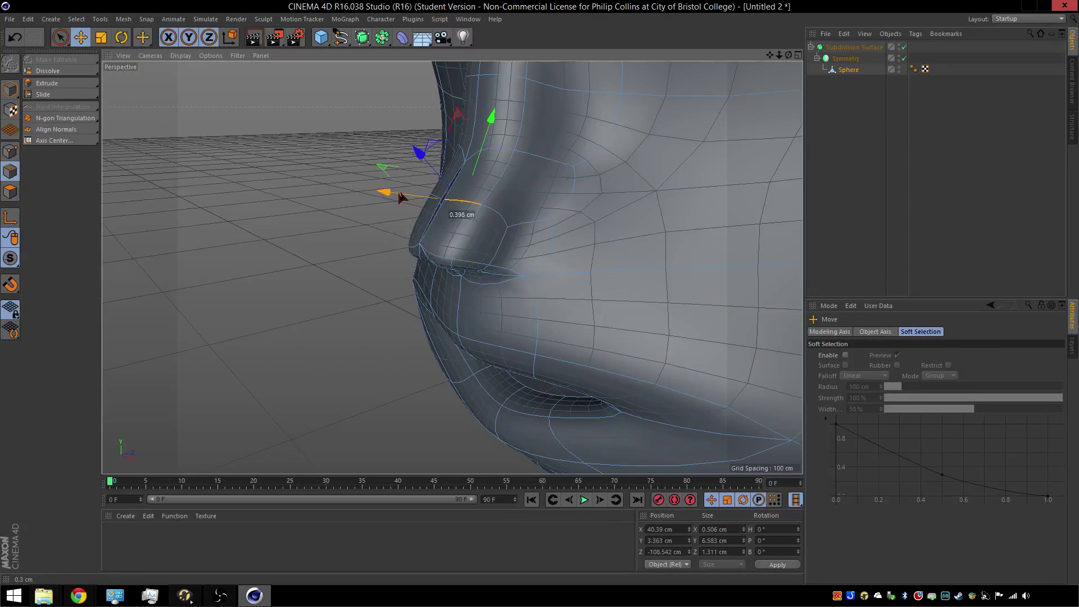
Move the nose ridge's centre point about 0.6 cm sideways onto the symmetry plane to close the gap between the halves.
{"action": "left_click_drag", "start_coordinate": [788, 55], "coordinate": [860, 55]}
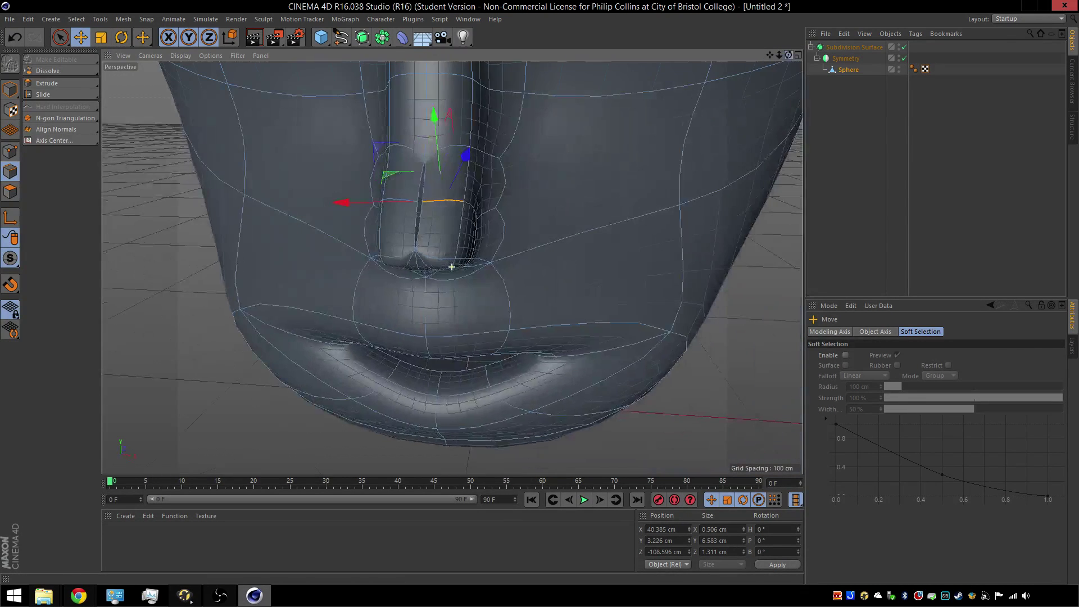
{"action": "scroll", "coordinate": [392, 237], "scroll_direction": "up", "scroll_amount": 4}
{"action": "scroll", "coordinate": [452, 193], "scroll_direction": "up", "scroll_amount": 2}
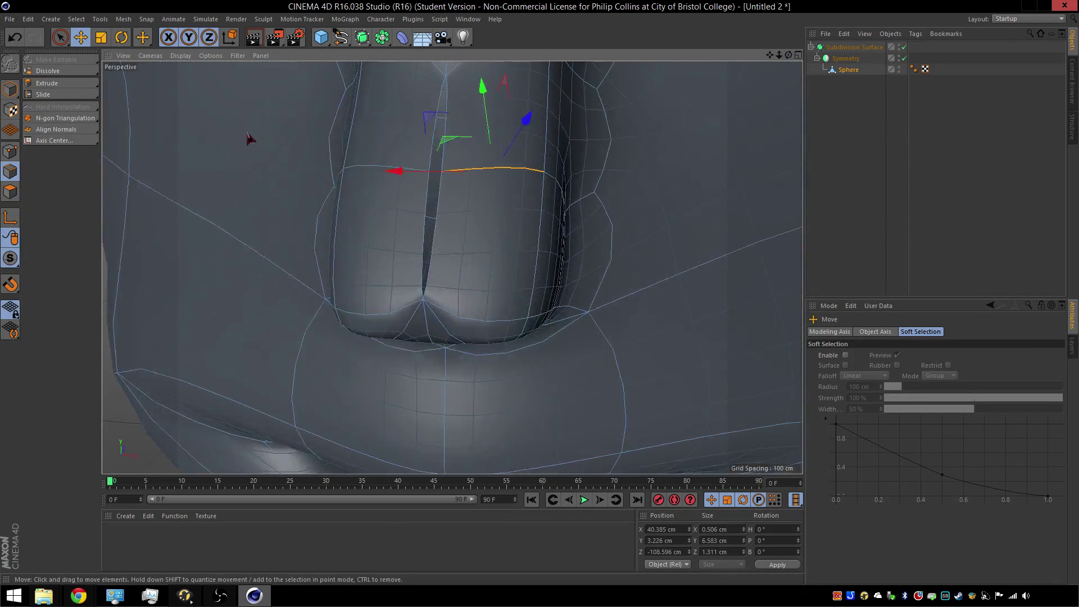
{"action": "left_click", "coordinate": [10, 151]}
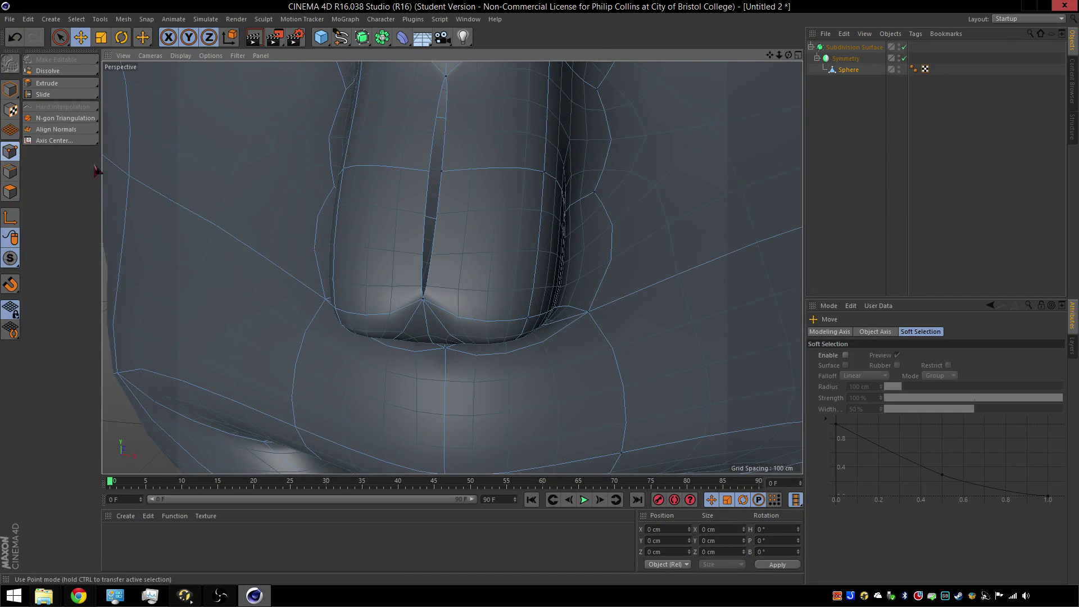
{"action": "left_click", "coordinate": [441, 171]}
{"action": "left_click_drag", "start_coordinate": [540, 171], "coordinate": [537, 175]}
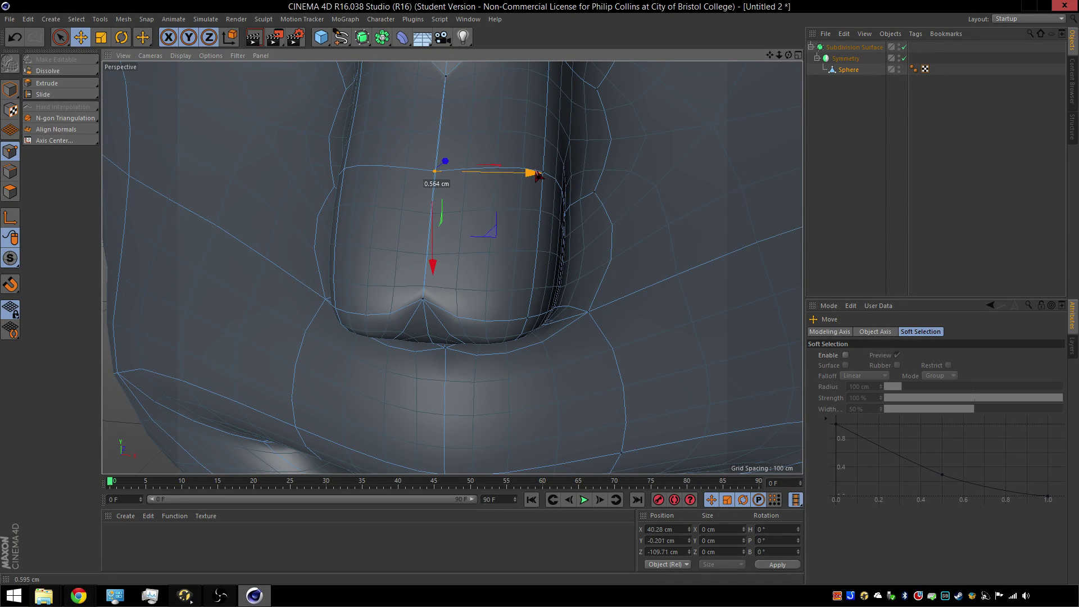
{"action": "left_click_drag", "start_coordinate": [538, 176], "coordinate": [539, 175]}
Take the Symmetry object out of the Subdivision Surface and create a point on the Sphere's edge between nose bridge and cheek.
{"action": "scroll", "coordinate": [393, 242], "scroll_direction": "down", "scroll_amount": 14}
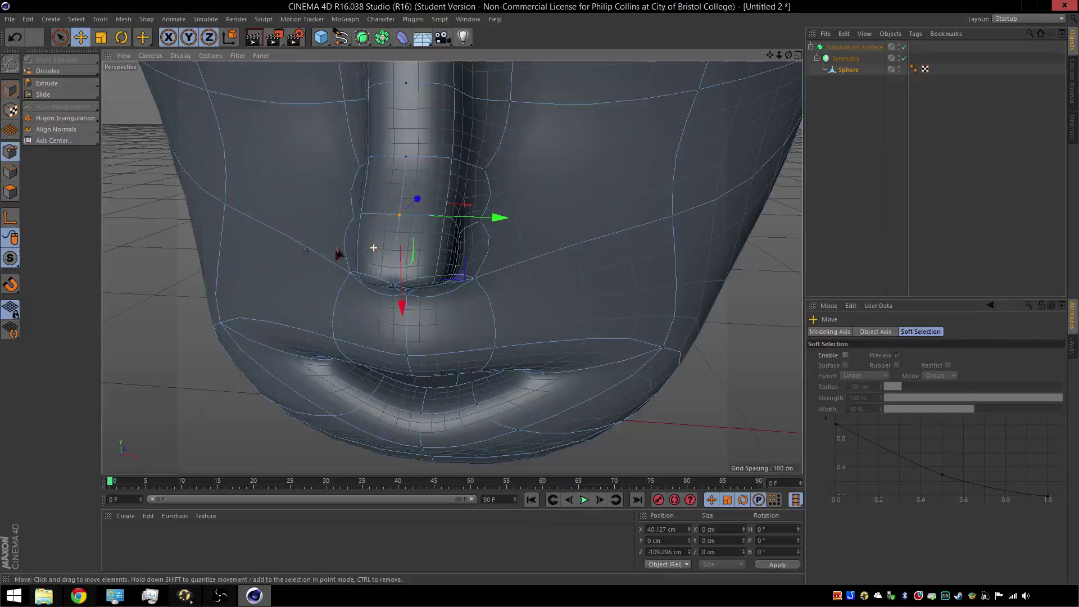
{"action": "scroll", "coordinate": [260, 230], "scroll_direction": "up", "scroll_amount": 1}
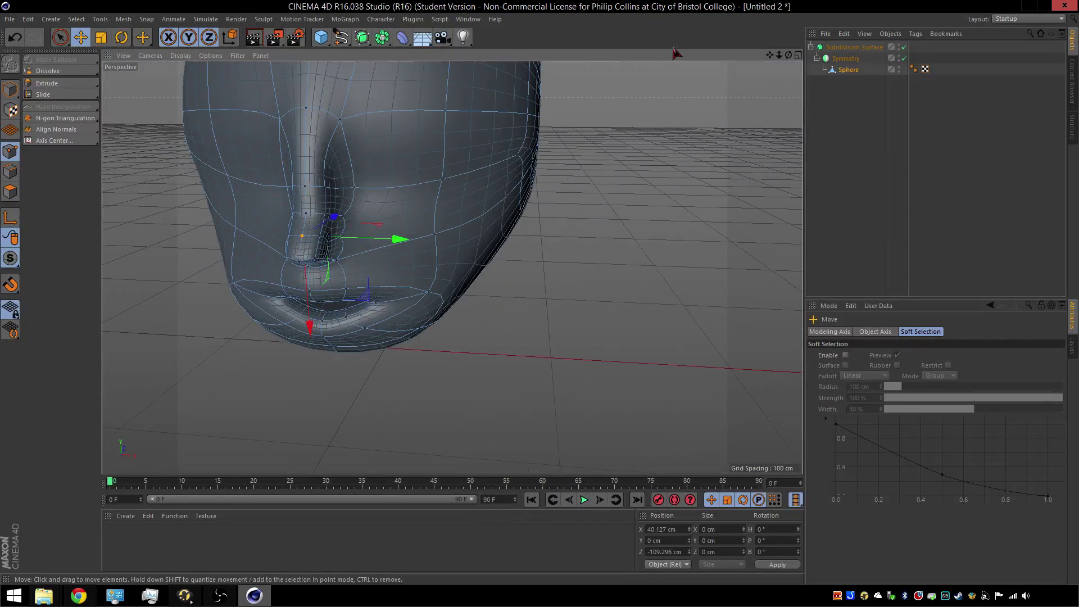
{"action": "left_click_drag", "start_coordinate": [788, 55], "coordinate": [452, 267]}
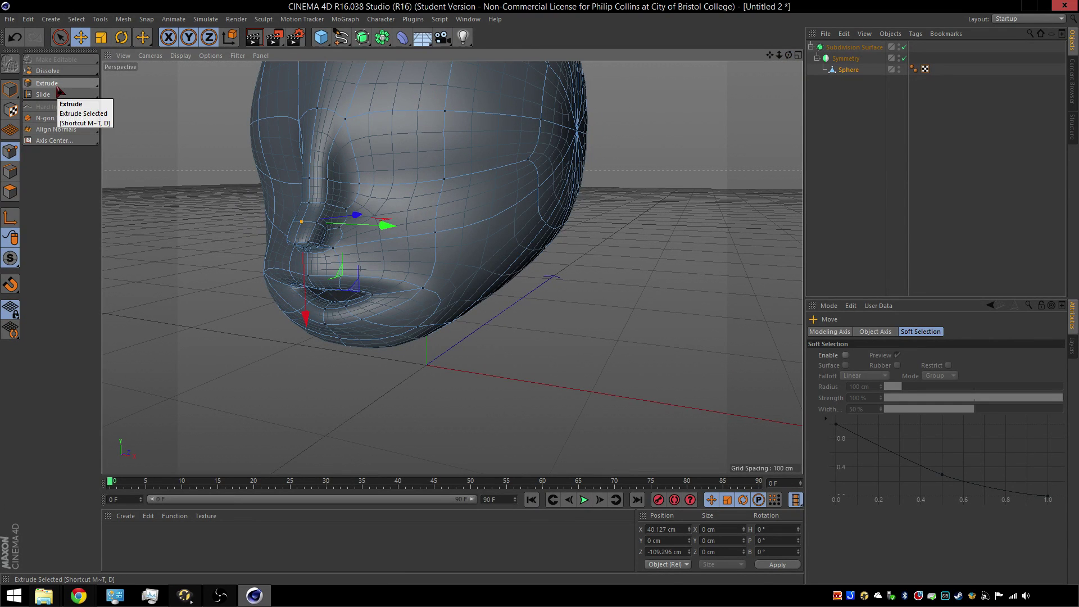
{"action": "left_click", "coordinate": [59, 90]}
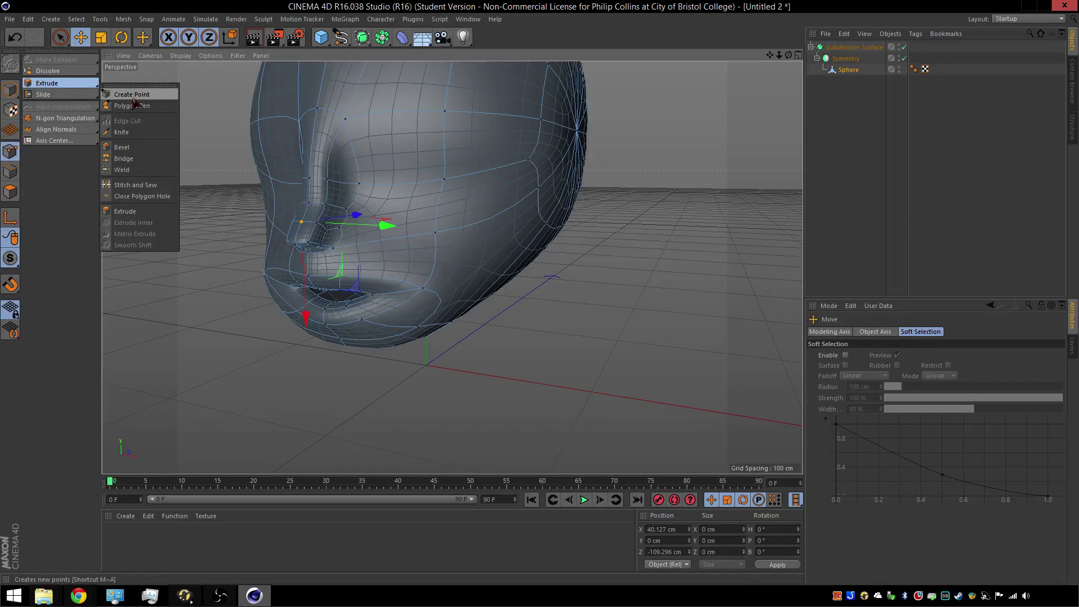
{"action": "left_click", "coordinate": [129, 89]}
{"action": "scroll", "coordinate": [373, 197], "scroll_direction": "up", "scroll_amount": 6}
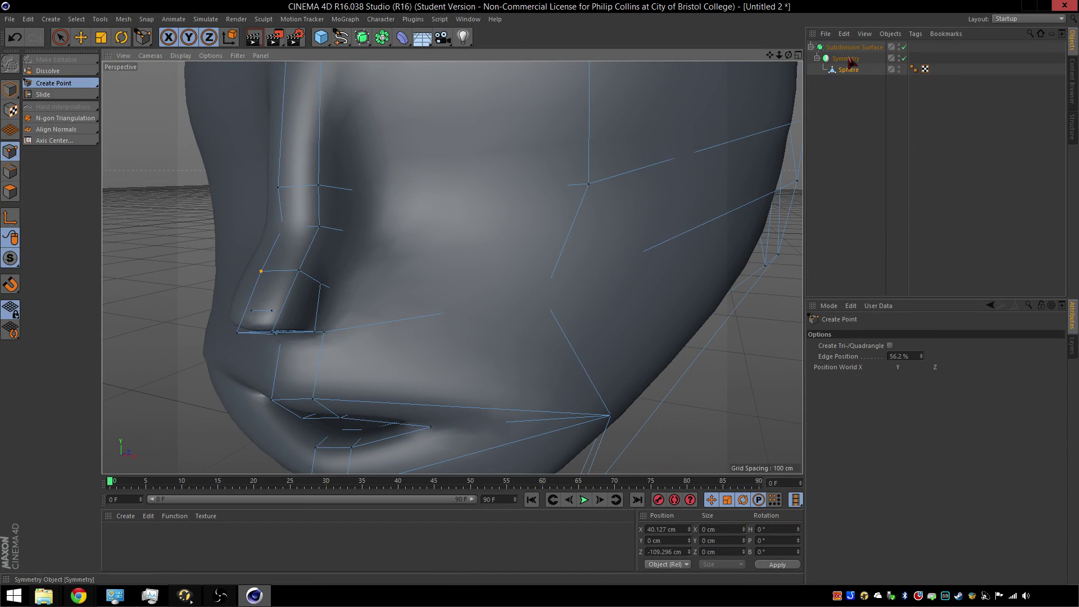
{"action": "left_click_drag", "start_coordinate": [849, 58], "coordinate": [853, 93]}
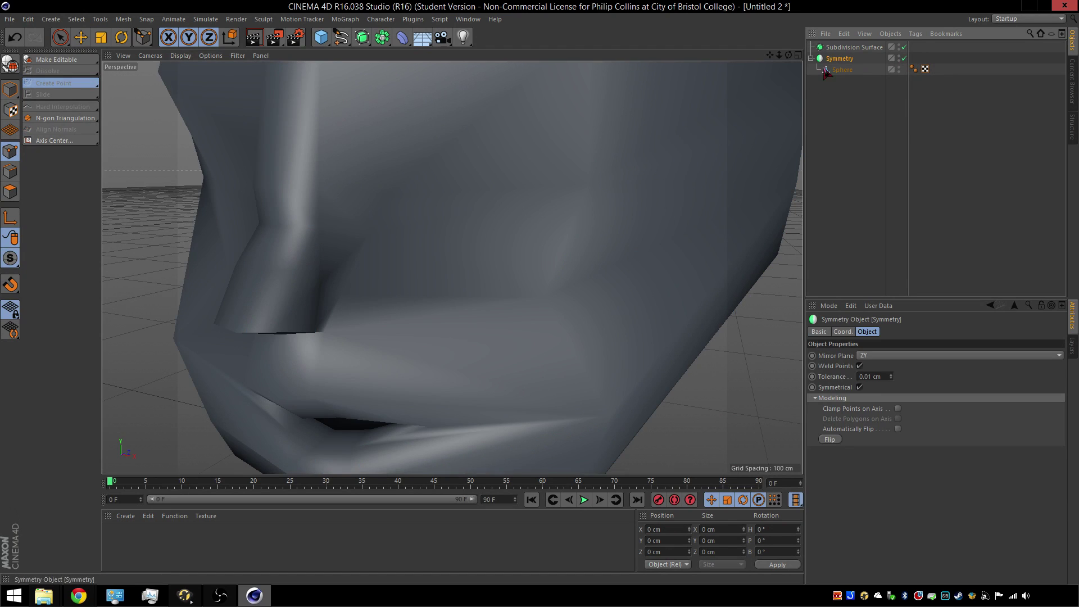
{"action": "left_click", "coordinate": [842, 69]}
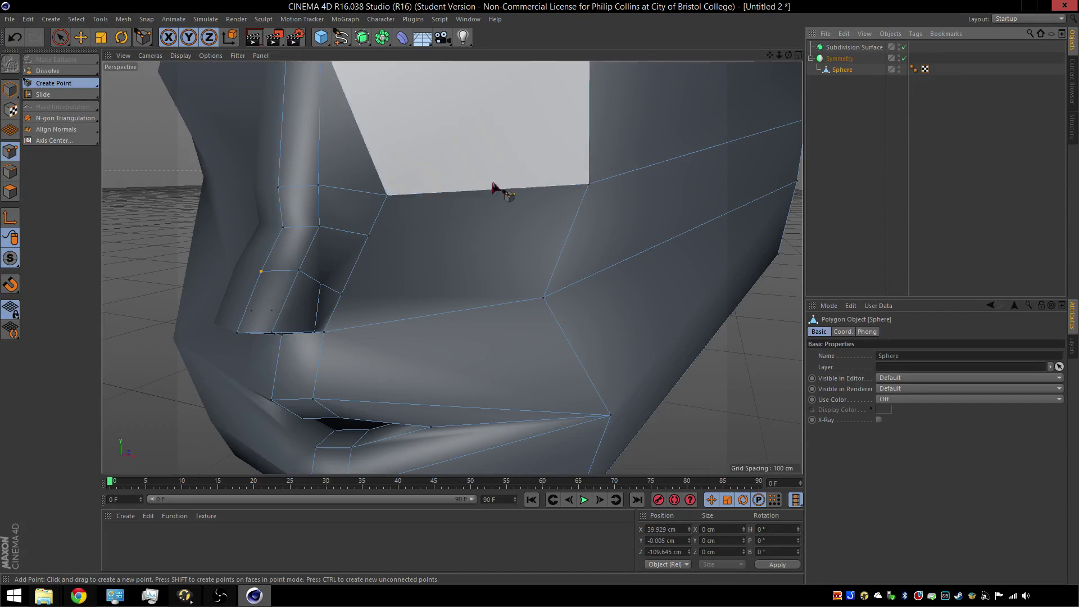
{"action": "left_click", "coordinate": [354, 192]}
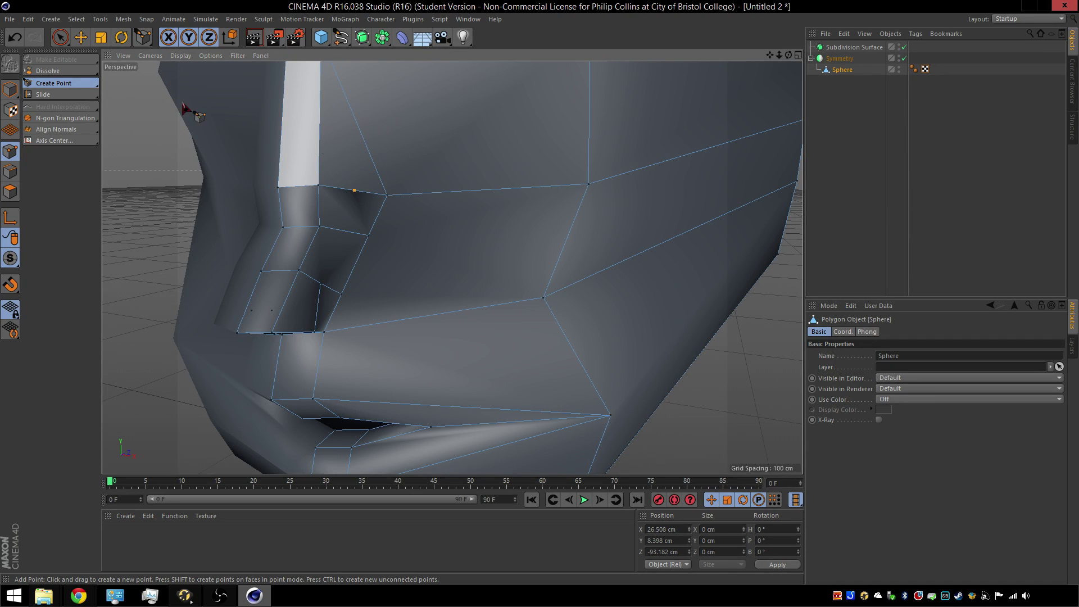
Create three more edge points from the nose side across the cheek to the temple, then connect all four points with new edges.
{"action": "left_click", "coordinate": [375, 171]}
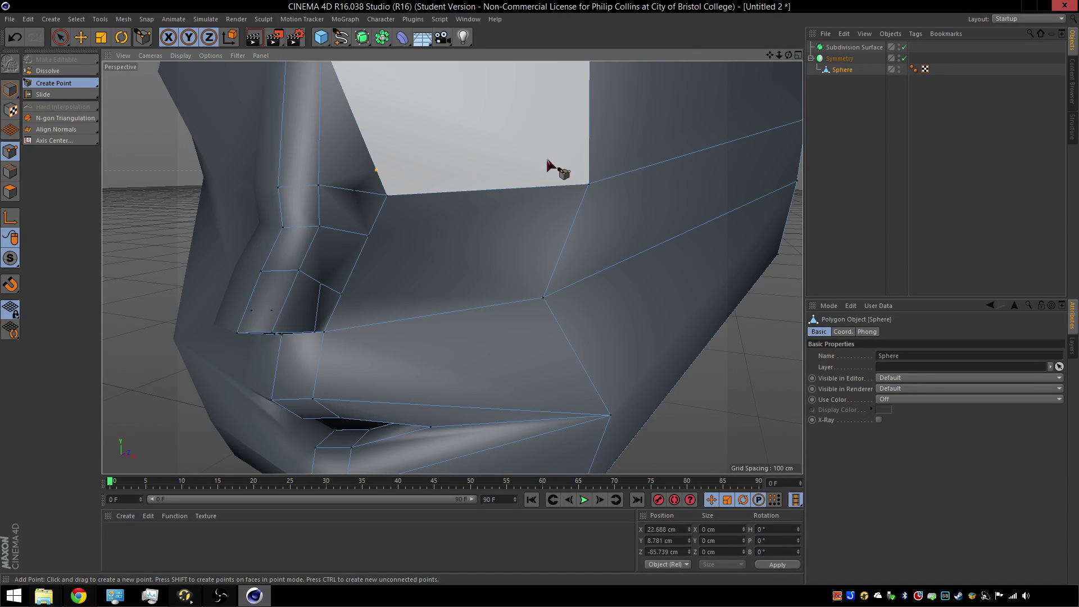
{"action": "left_click", "coordinate": [588, 150]}
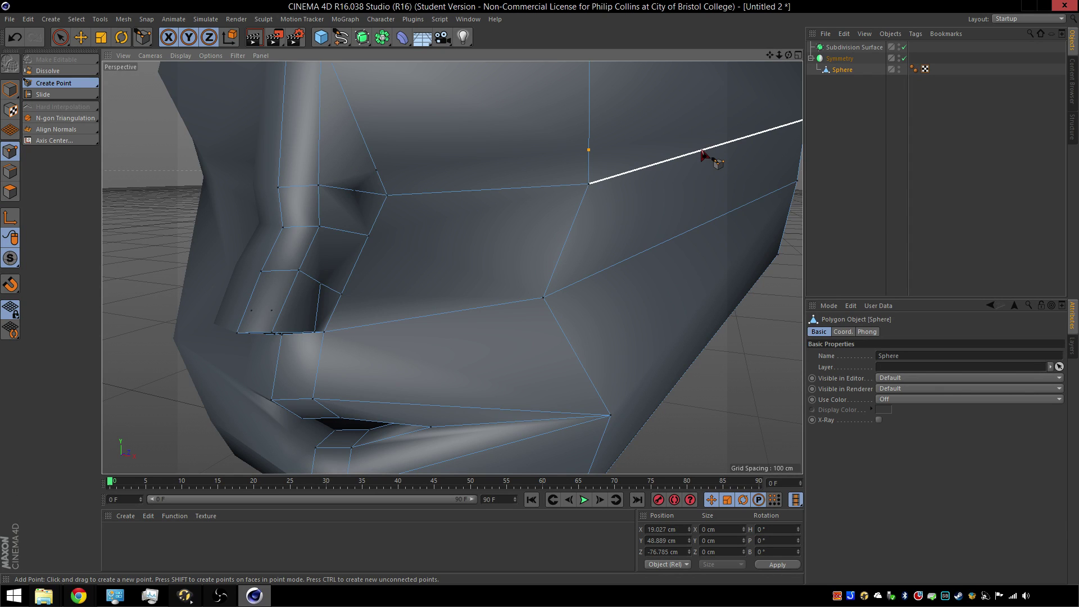
{"action": "left_click", "coordinate": [701, 150]}
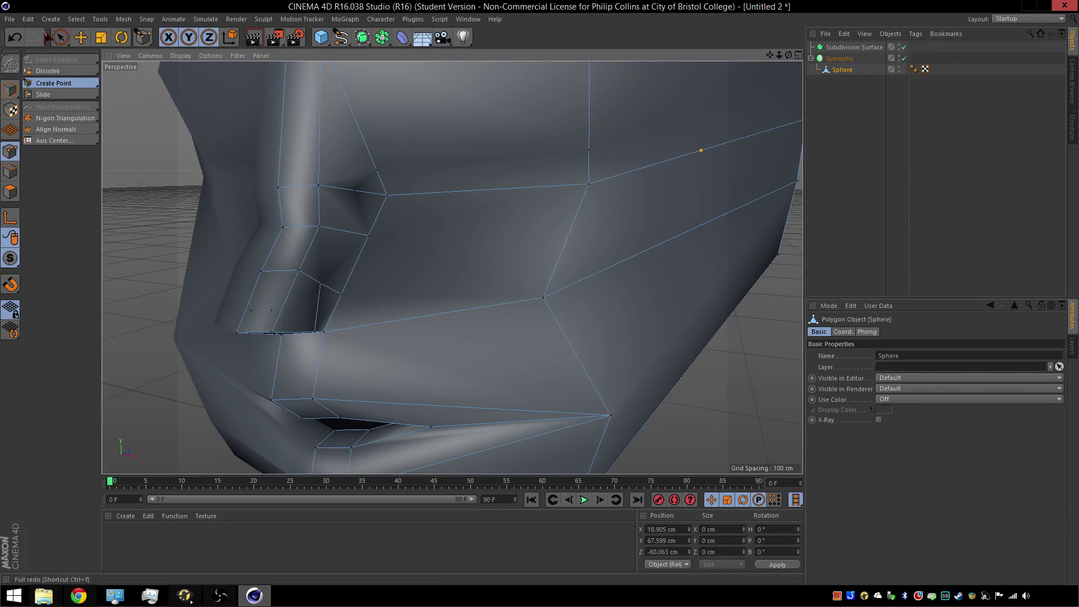
{"action": "left_click", "coordinate": [61, 38]}
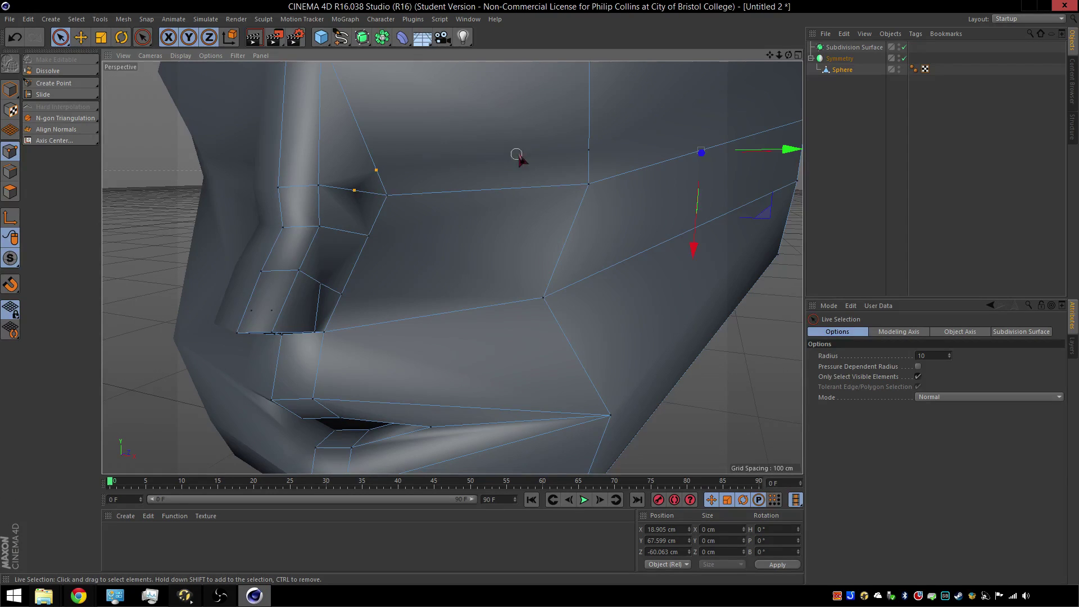
{"action": "left_click_drag", "start_coordinate": [703, 149], "coordinate": [707, 152]}
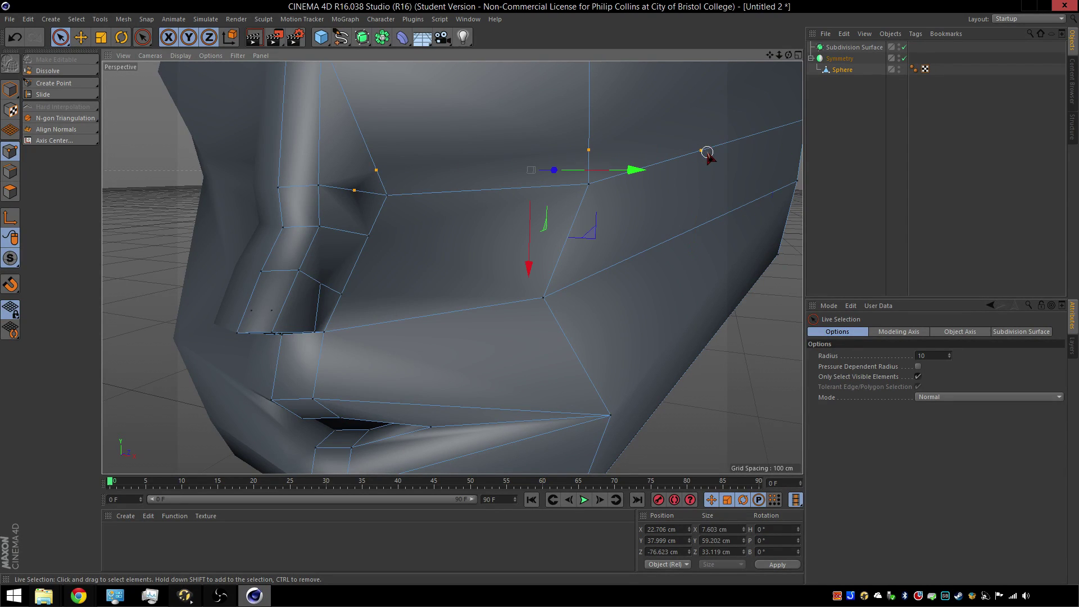
{"action": "key", "text": "m"}
{"action": "key", "text": "m"}
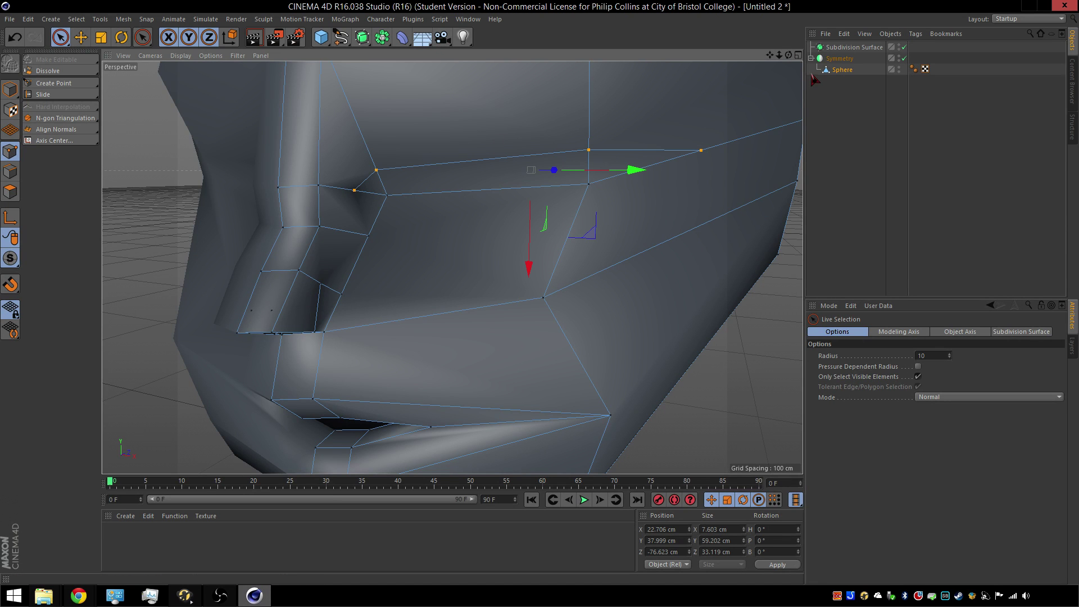
Select the edges just above the new line, from the nose side to the temple, and connect them with a second edge line.
{"action": "left_click_drag", "start_coordinate": [789, 55], "coordinate": [455, 264]}
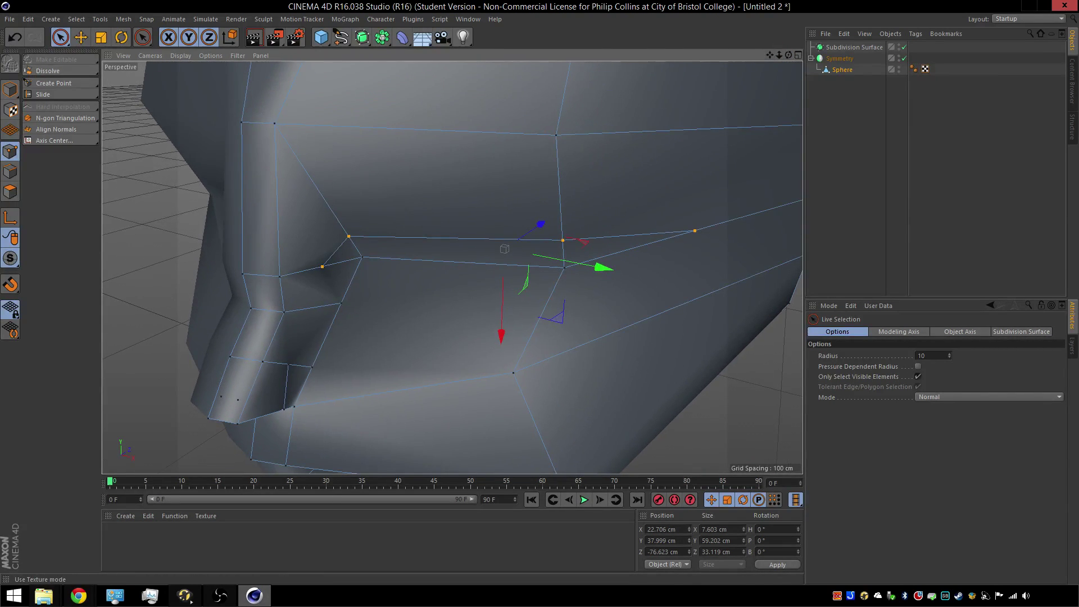
{"action": "left_click", "coordinate": [10, 172]}
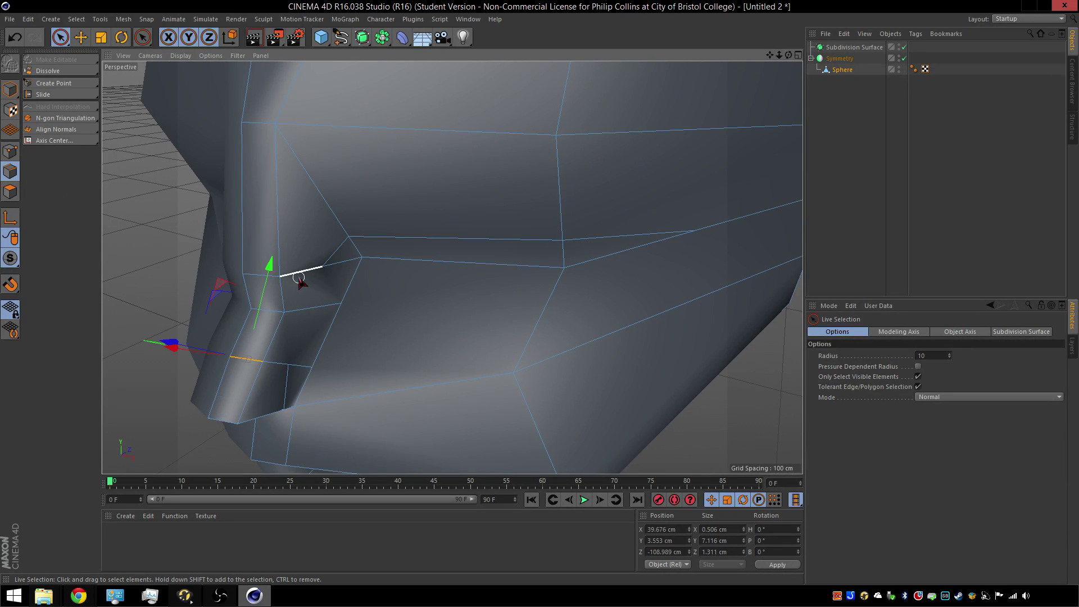
{"action": "mouse_move", "coordinate": [299, 278]}
{"action": "left_mouse_down"}
{"action": "mouse_move", "coordinate": [306, 251]}
{"action": "mouse_move", "coordinate": [388, 198]}
{"action": "mouse_move", "coordinate": [602, 183]}
{"action": "left_mouse_up"}
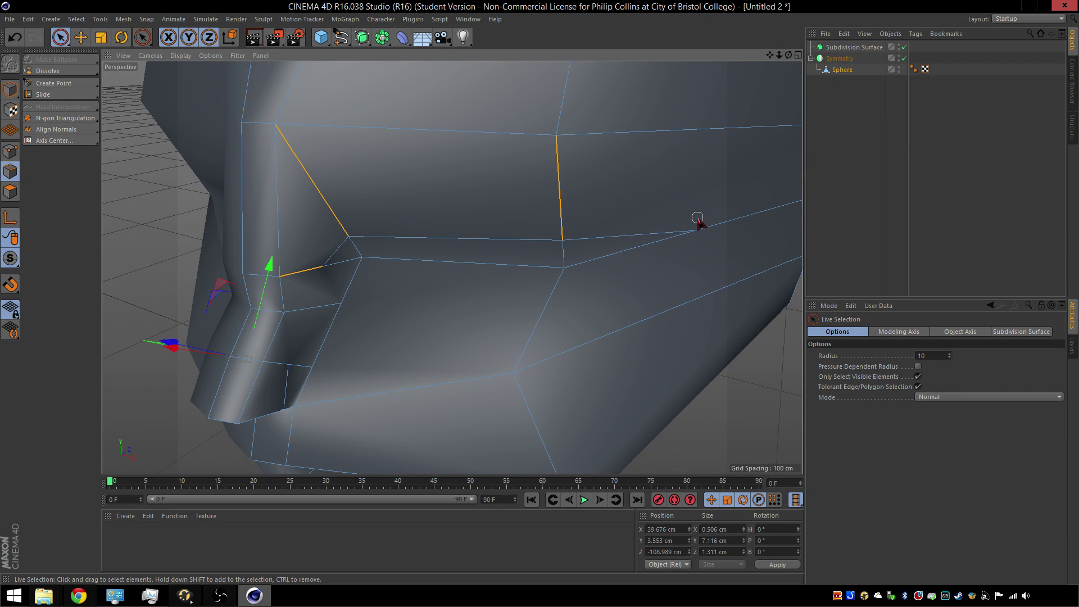
{"action": "left_click", "coordinate": [710, 225], "text": "shift"}
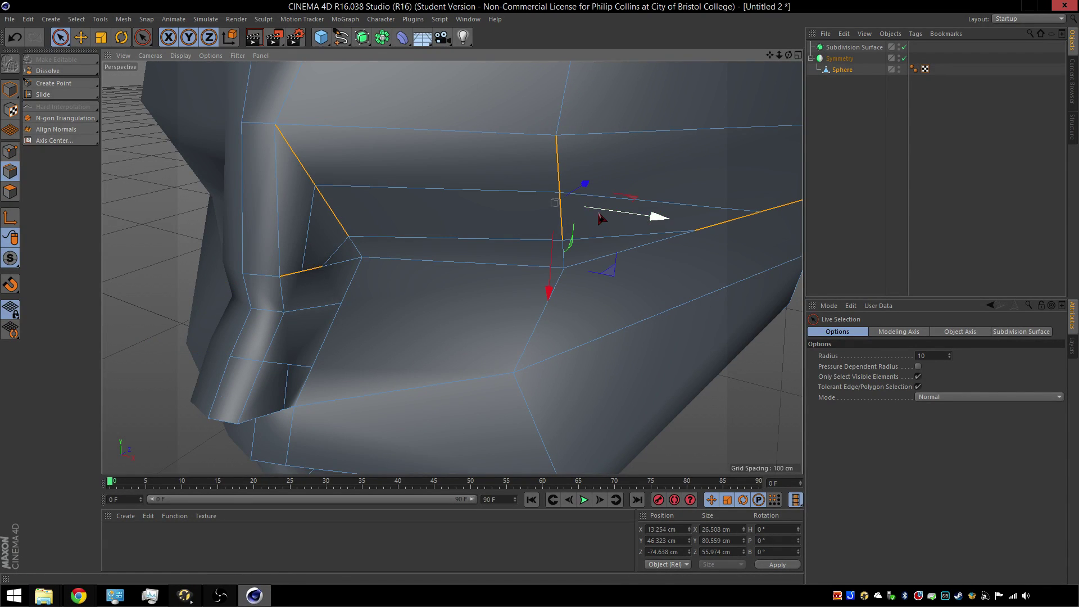
{"action": "left_click", "coordinate": [771, 420]}
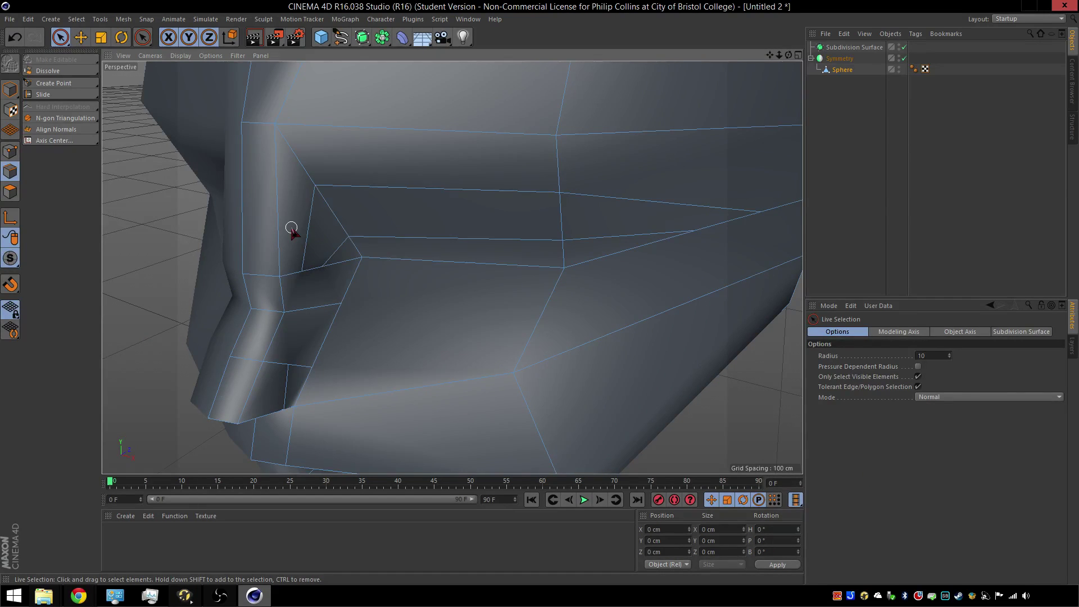
Slide the upper line's edges towards the lower one with an offset of about -2.88 cm.
{"action": "left_click", "coordinate": [309, 228]}
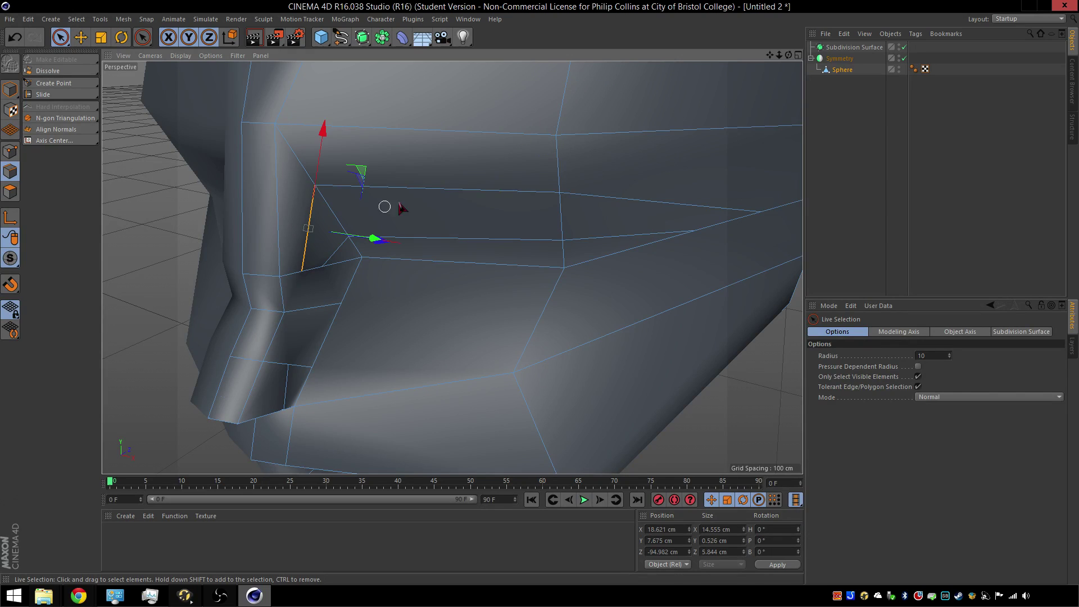
{"action": "left_click", "coordinate": [508, 190], "text": "shift"}
{"action": "left_click", "coordinate": [636, 201], "text": "shift"}
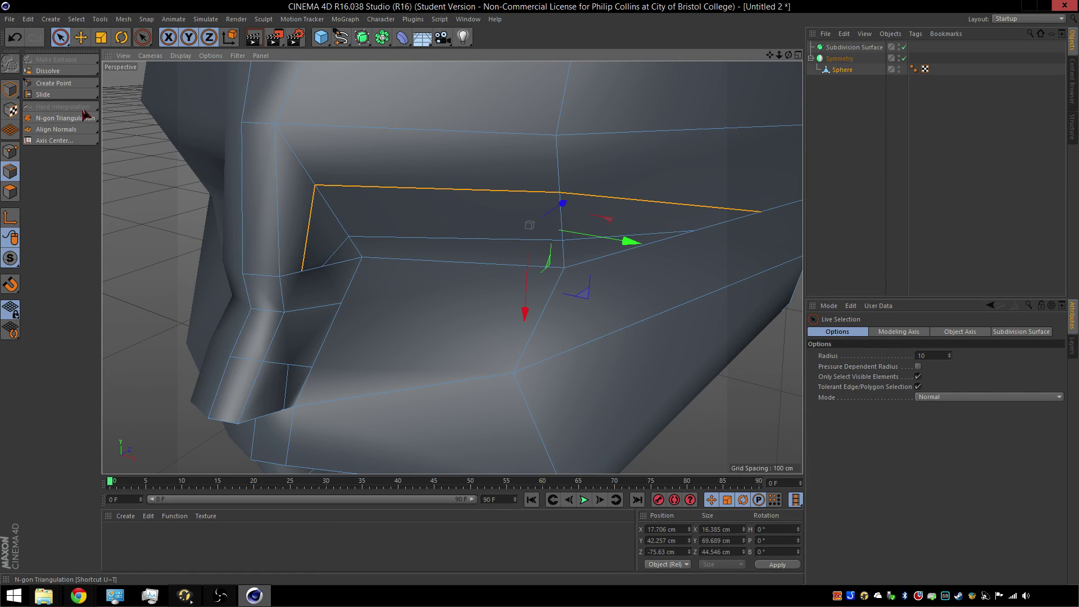
{"action": "left_click", "coordinate": [51, 94]}
{"action": "left_click_drag", "start_coordinate": [796, 375], "coordinate": [776, 375]}
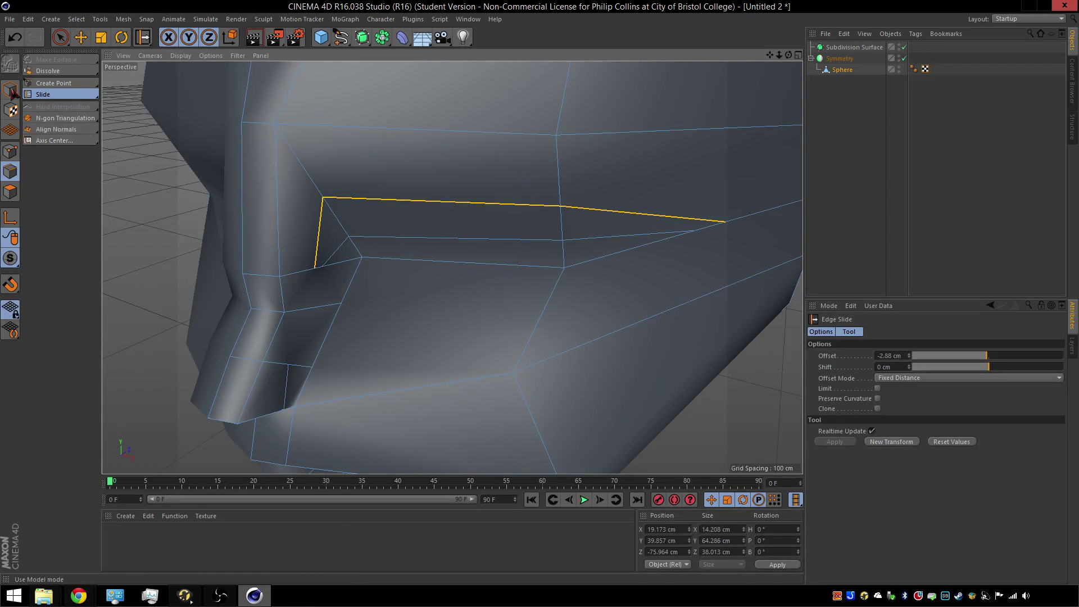
Slide individual points of the eye lines along their edges to level the upper lid and narrow the strips around the eye.
{"action": "left_click", "coordinate": [10, 151]}
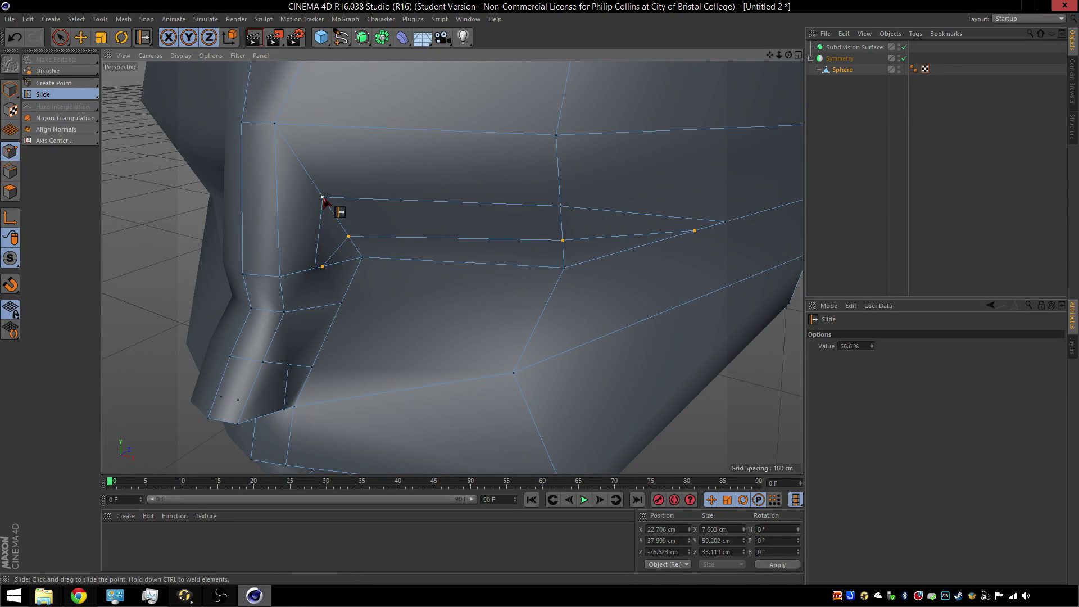
{"action": "left_click_drag", "start_coordinate": [343, 223], "coordinate": [344, 222]}
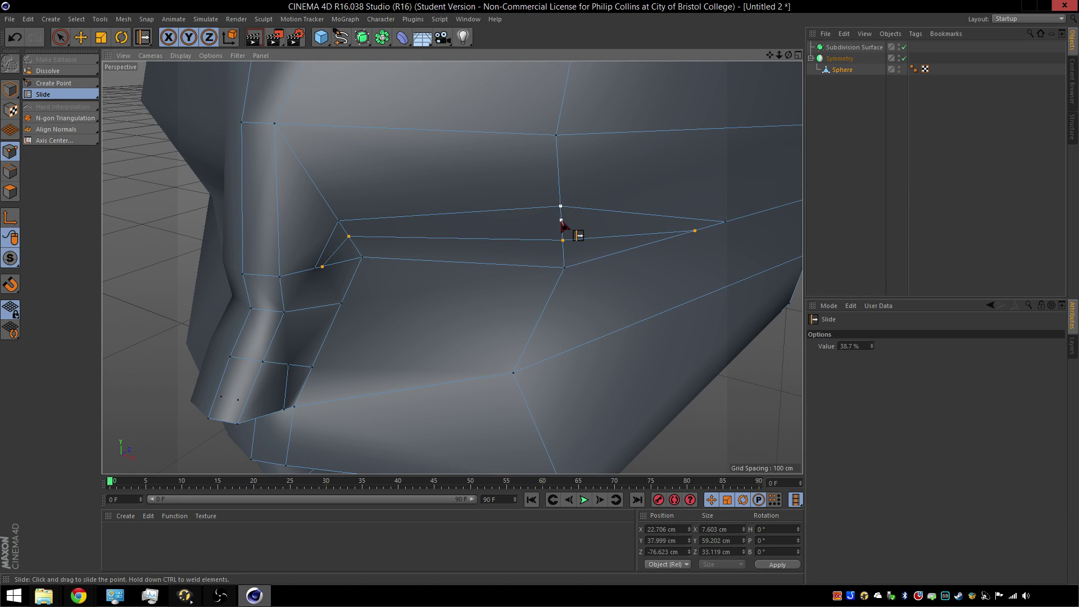
{"action": "left_click_drag", "start_coordinate": [561, 221], "coordinate": [562, 222]}
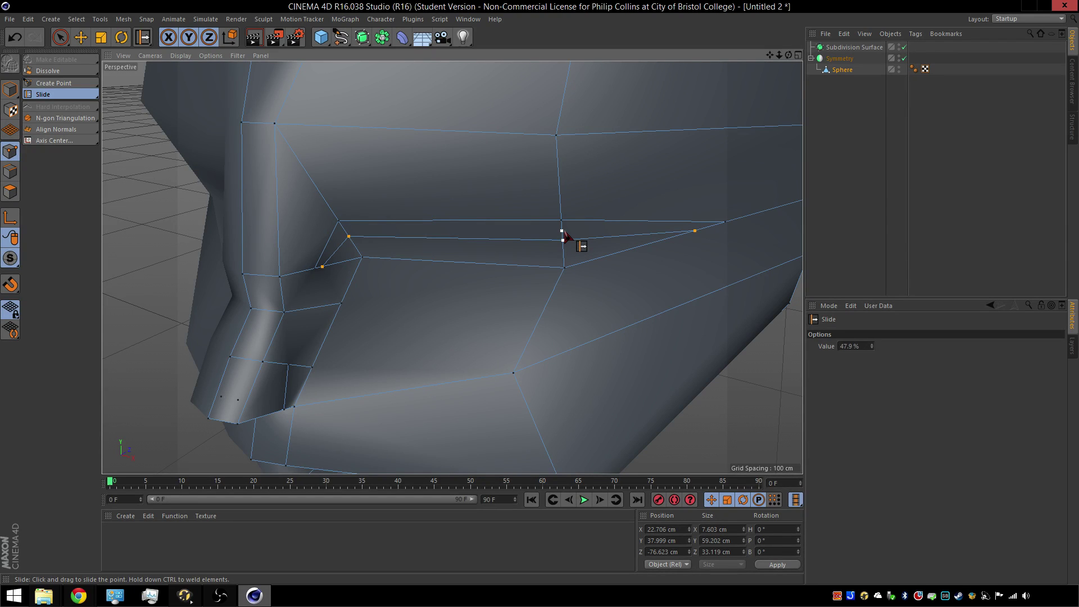
{"action": "left_click_drag", "start_coordinate": [564, 233], "coordinate": [611, 253]}
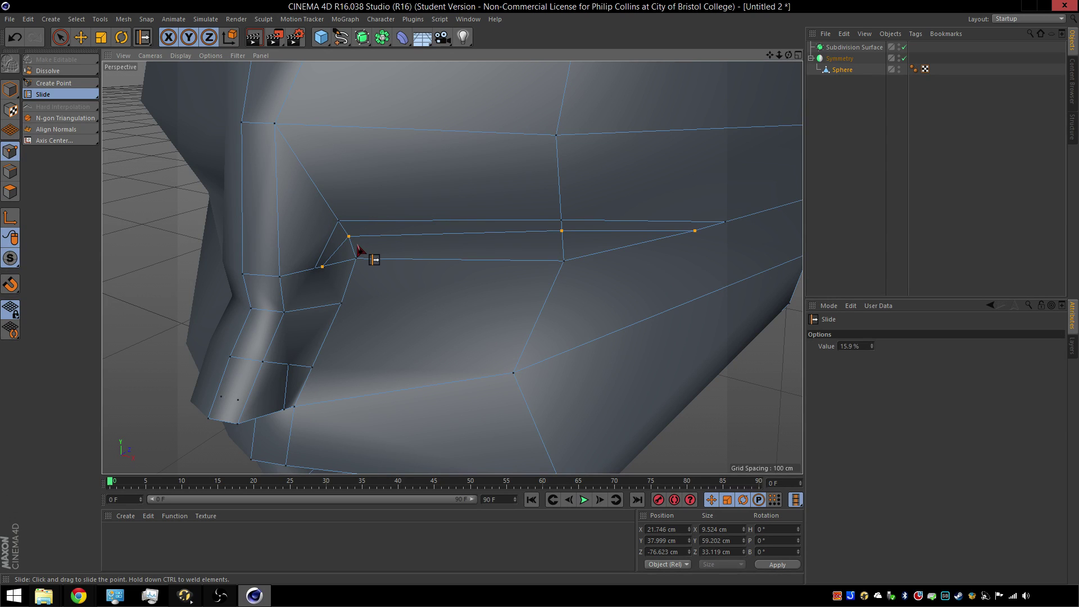
{"action": "key", "text": "space"}
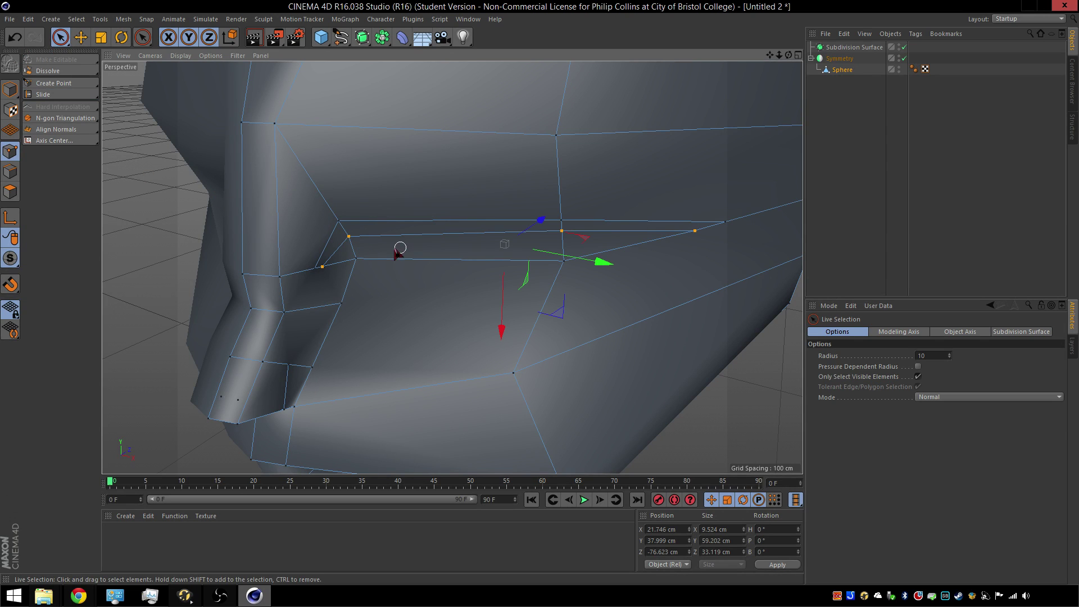
Delete the long polygon between the middle and lower eye lines and the triangle beside it to open the eye.
{"action": "left_click", "coordinate": [10, 191]}
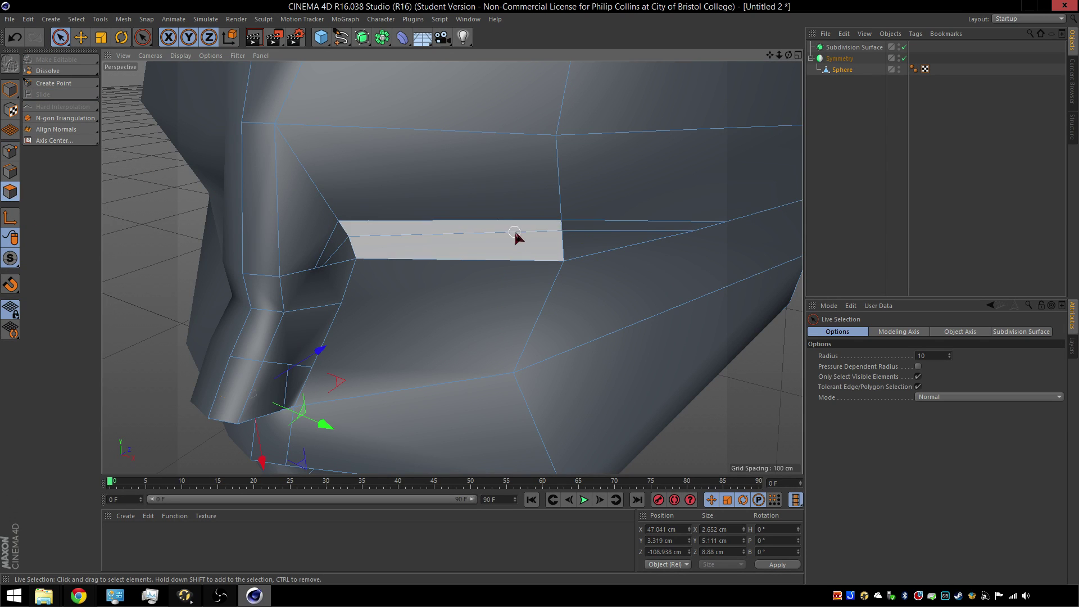
{"action": "left_click", "coordinate": [541, 248]}
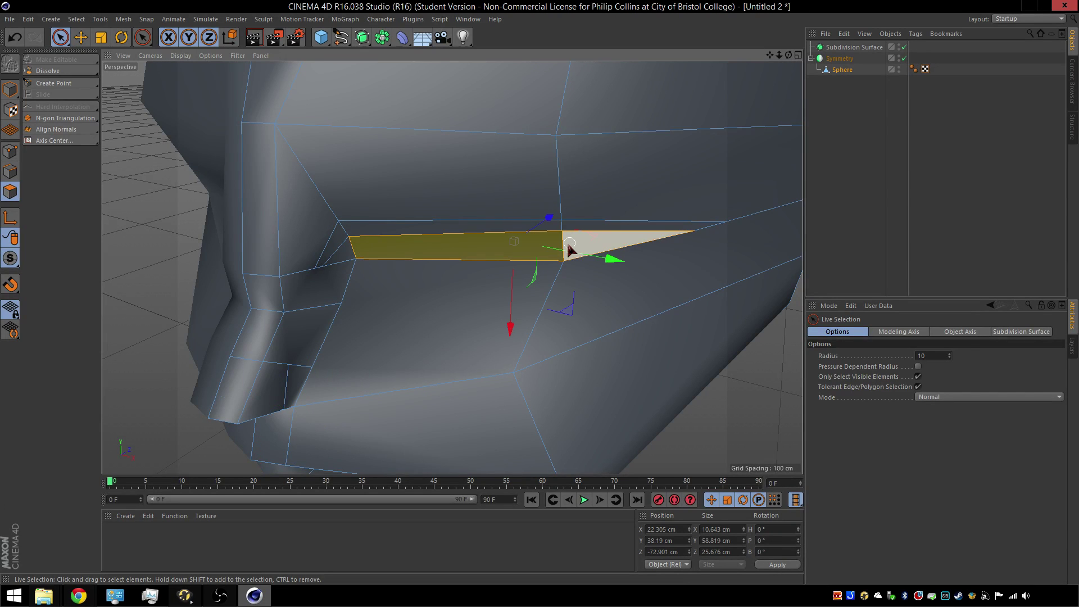
{"action": "key", "text": "Delete"}
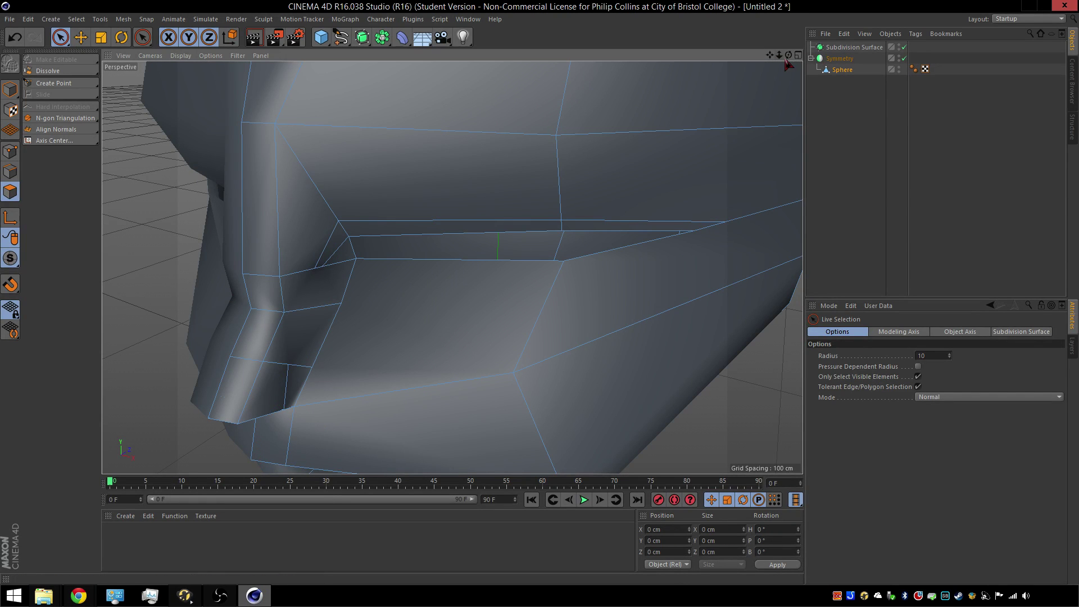
Slide the outer cheek point beside the mouth corner inward towards the mouth.
{"action": "left_click_drag", "start_coordinate": [788, 55], "coordinate": [829, 48]}
{"action": "scroll", "coordinate": [491, 222], "scroll_direction": "down", "scroll_amount": 5}
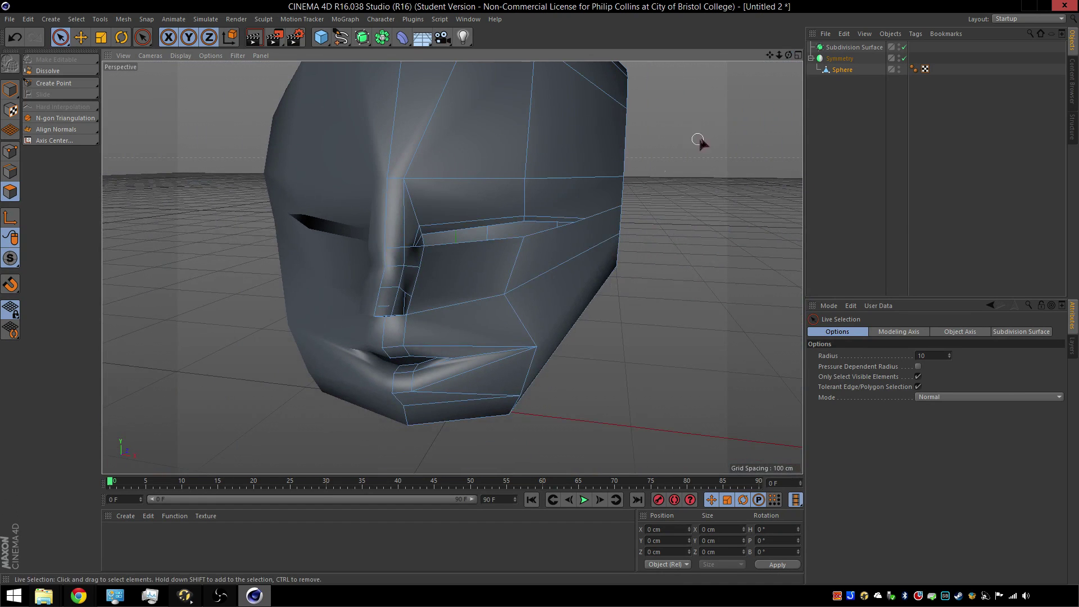
{"action": "left_click_drag", "start_coordinate": [788, 55], "coordinate": [809, 35]}
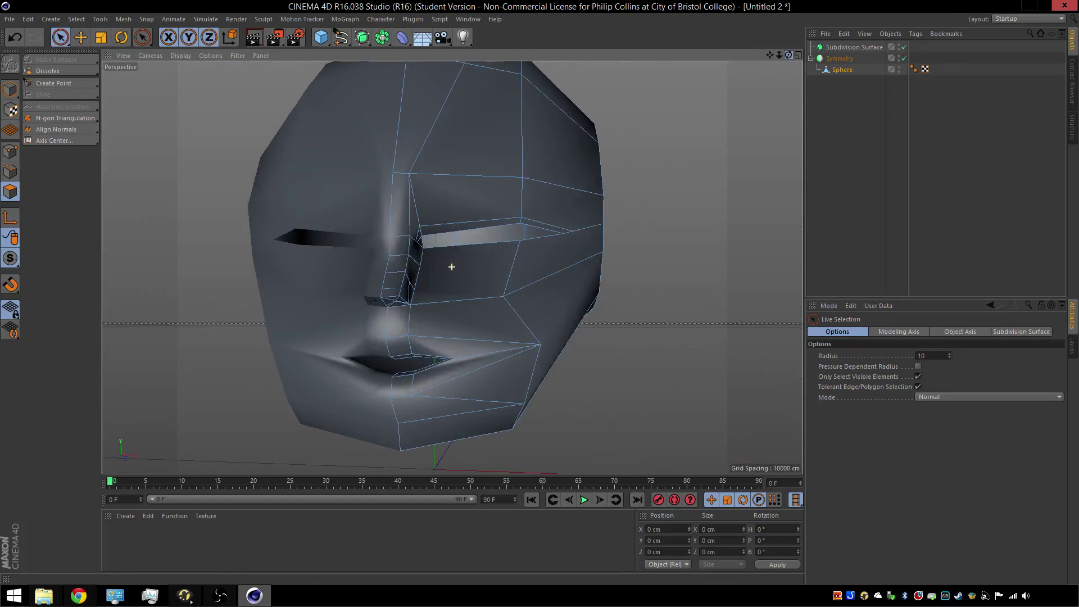
{"action": "left_click", "coordinate": [10, 151]}
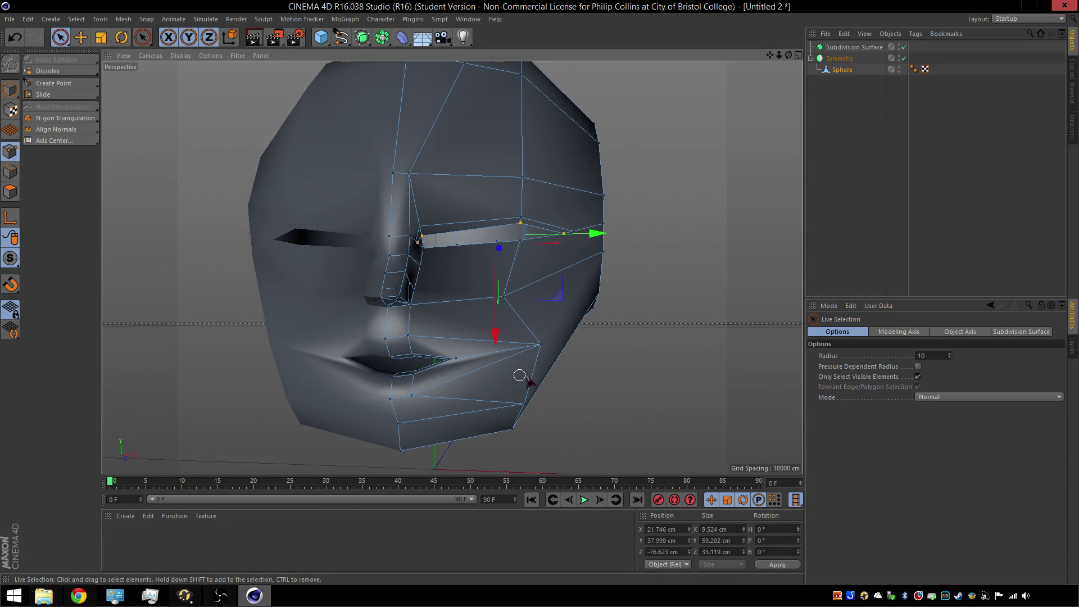
{"action": "left_click", "coordinate": [540, 343]}
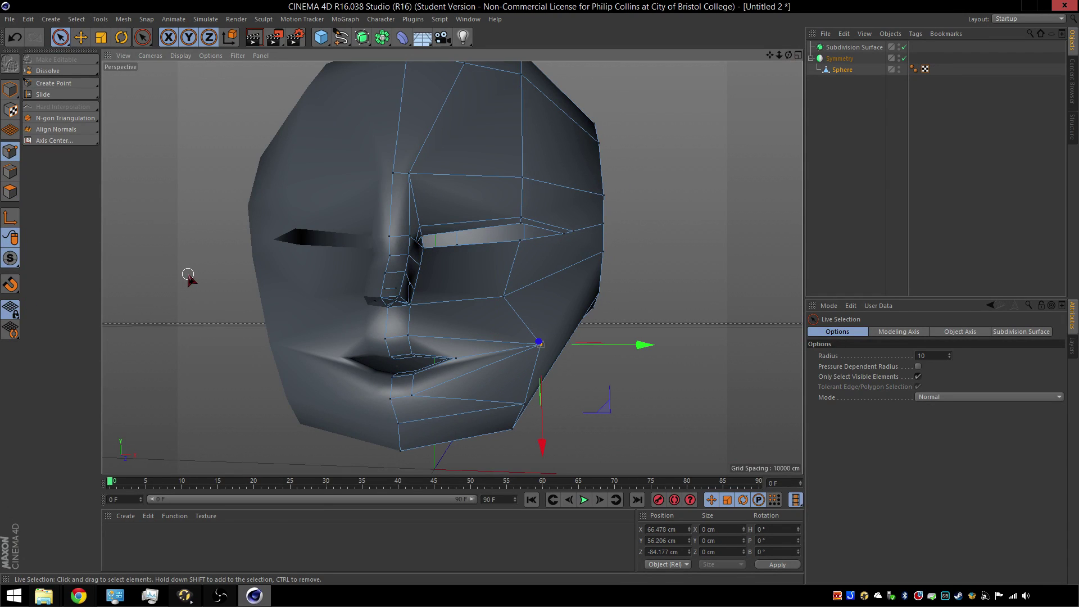
{"action": "key", "text": "m"}
{"action": "key", "text": "o"}
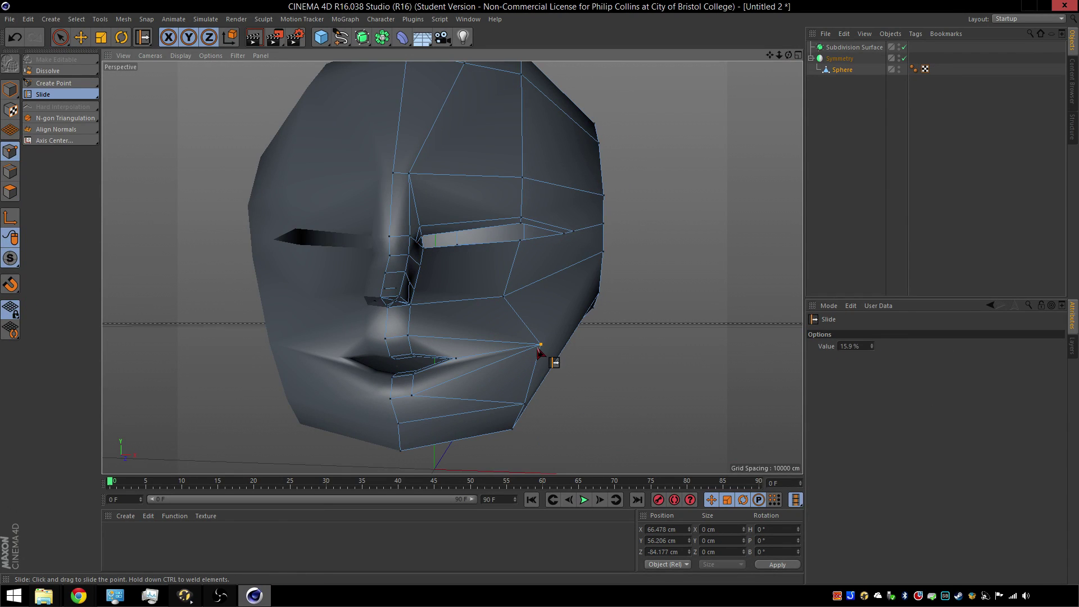
{"action": "left_click_drag", "start_coordinate": [540, 349], "coordinate": [532, 349]}
{"action": "left_click_drag", "start_coordinate": [508, 350], "coordinate": [507, 350]}
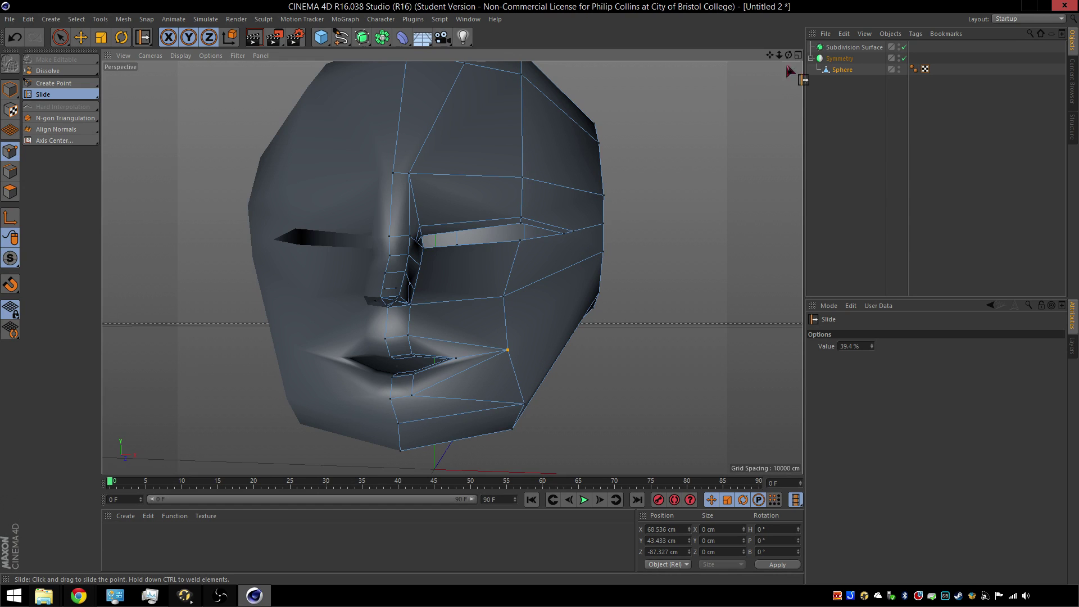
Put the Symmetry object back under the Subdivision Surface and view the smoothed head from the side and front.
{"action": "left_click_drag", "start_coordinate": [788, 54], "coordinate": [831, 66]}
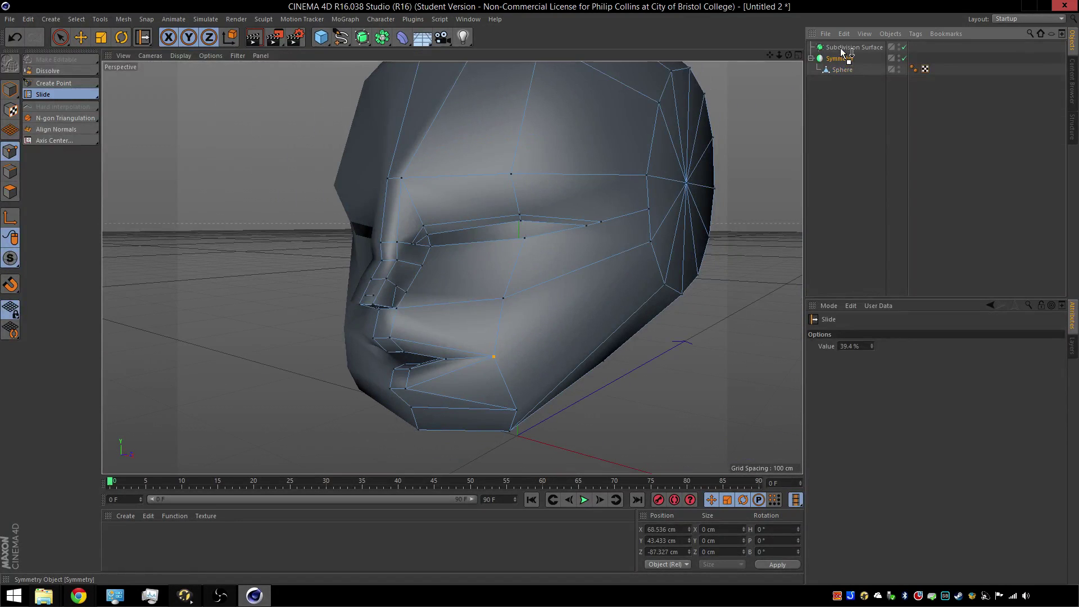
{"action": "left_click", "coordinate": [840, 59]}
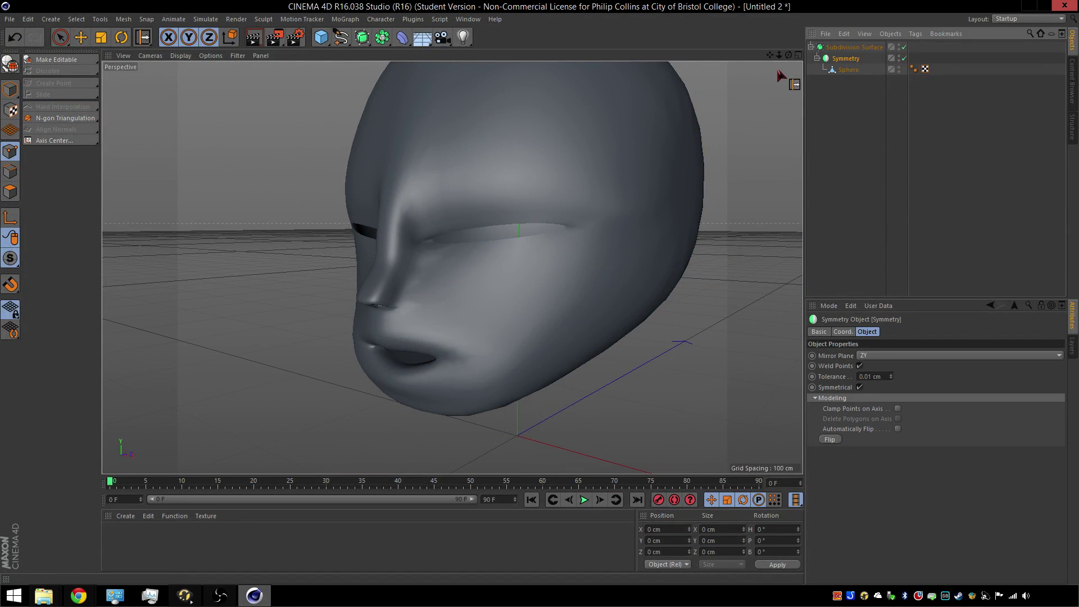
{"action": "left_click_drag", "start_coordinate": [788, 55], "coordinate": [451, 267]}
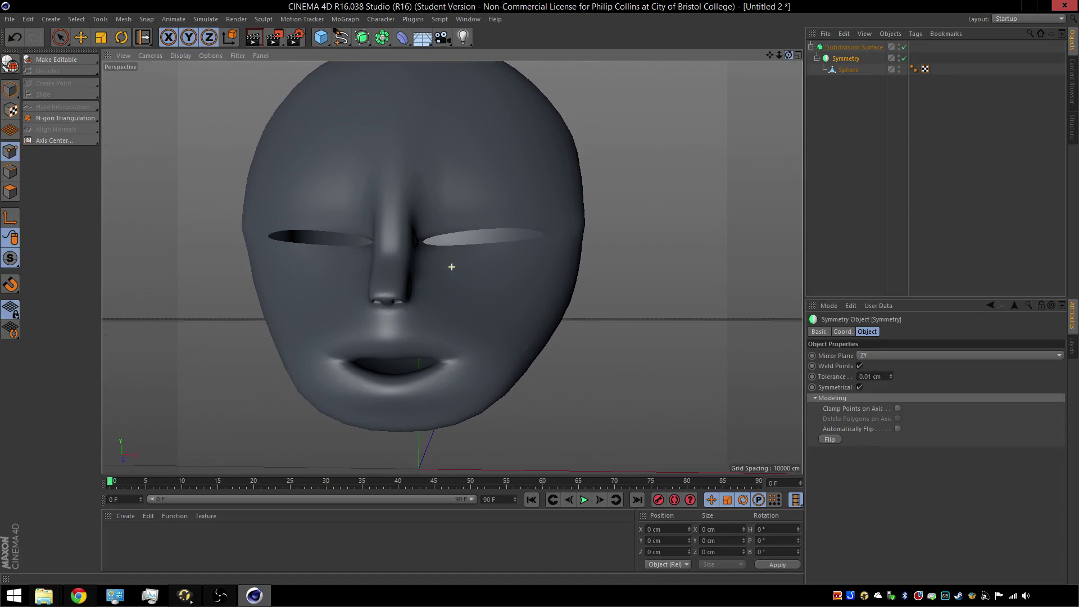
Scale the Symmetry object down slightly along its X axis to narrow the whole head.
{"action": "left_click", "coordinate": [847, 69]}
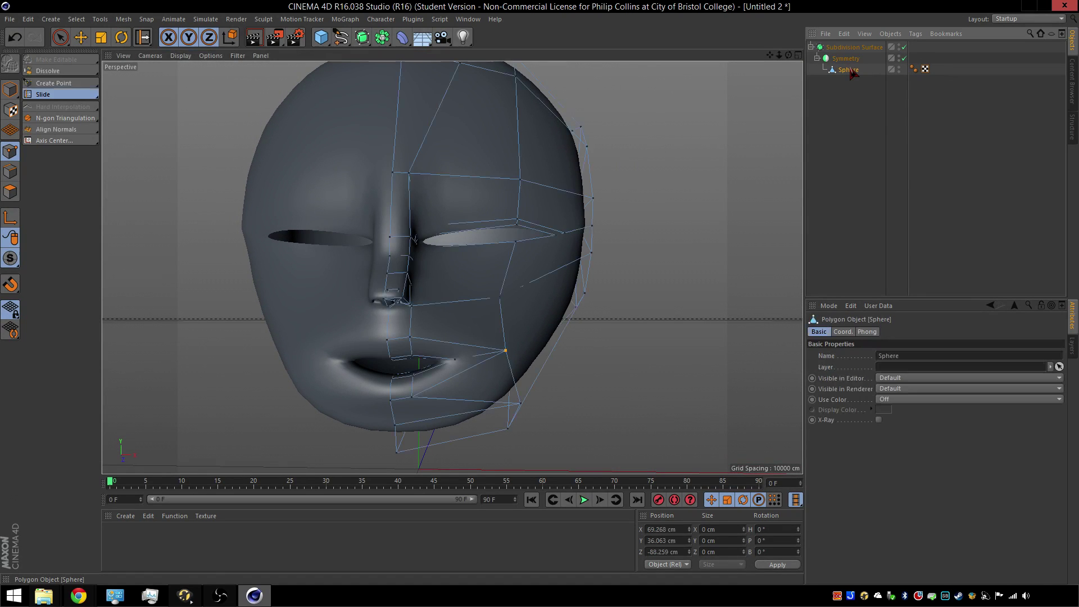
{"action": "left_click", "coordinate": [104, 38]}
{"action": "left_click", "coordinate": [696, 322]}
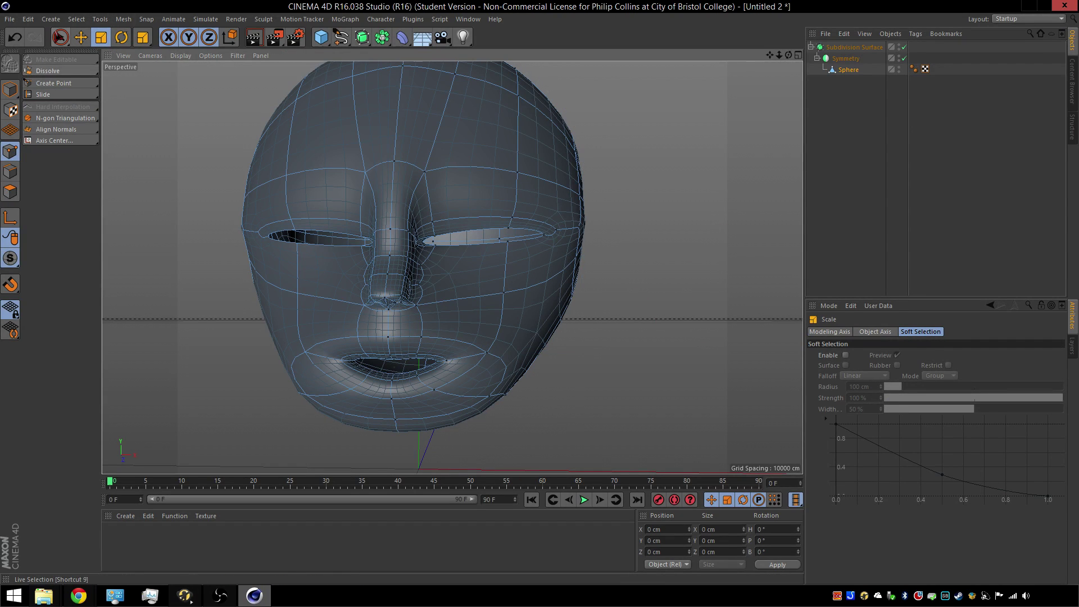
{"action": "left_click", "coordinate": [845, 58]}
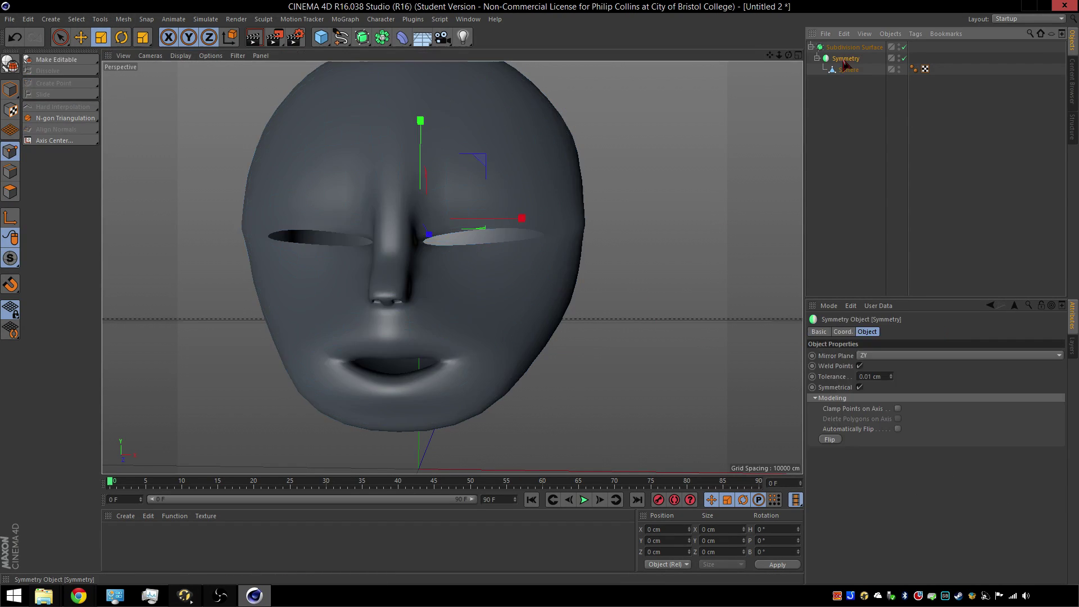
{"action": "left_click_drag", "start_coordinate": [521, 220], "coordinate": [508, 226]}
{"action": "mouse_move", "coordinate": [789, 55]}
{"action": "left_mouse_down"}
{"action": "mouse_move", "coordinate": [696, 60]}
{"action": "mouse_move", "coordinate": [750, 34]}
{"action": "mouse_move", "coordinate": [773, 48]}
{"action": "mouse_move", "coordinate": [750, 73]}
{"action": "mouse_move", "coordinate": [759, 102]}
{"action": "left_mouse_up"}
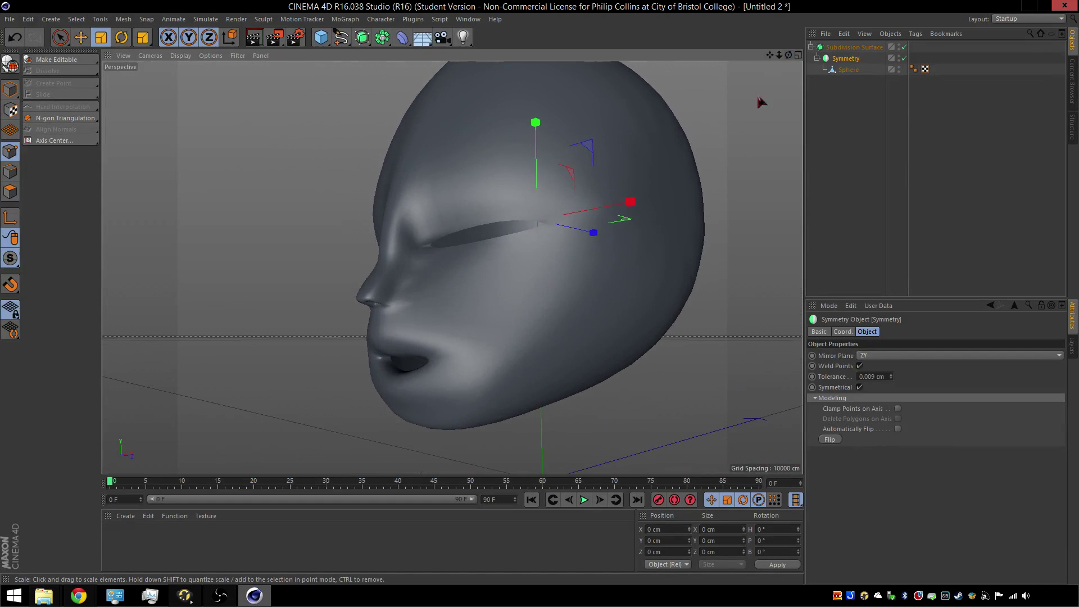
Raise the middle and inner points of the upper eyelid on the head mesh to open the eye wider.
{"action": "left_click", "coordinate": [848, 70]}
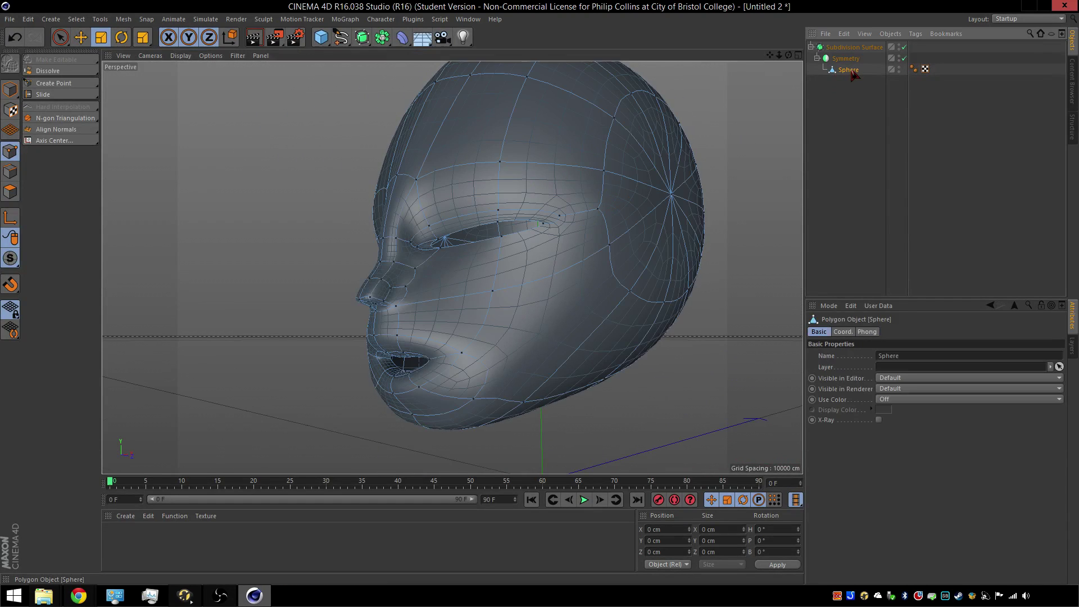
{"action": "left_click", "coordinate": [508, 243]}
{"action": "left_click", "coordinate": [81, 37]}
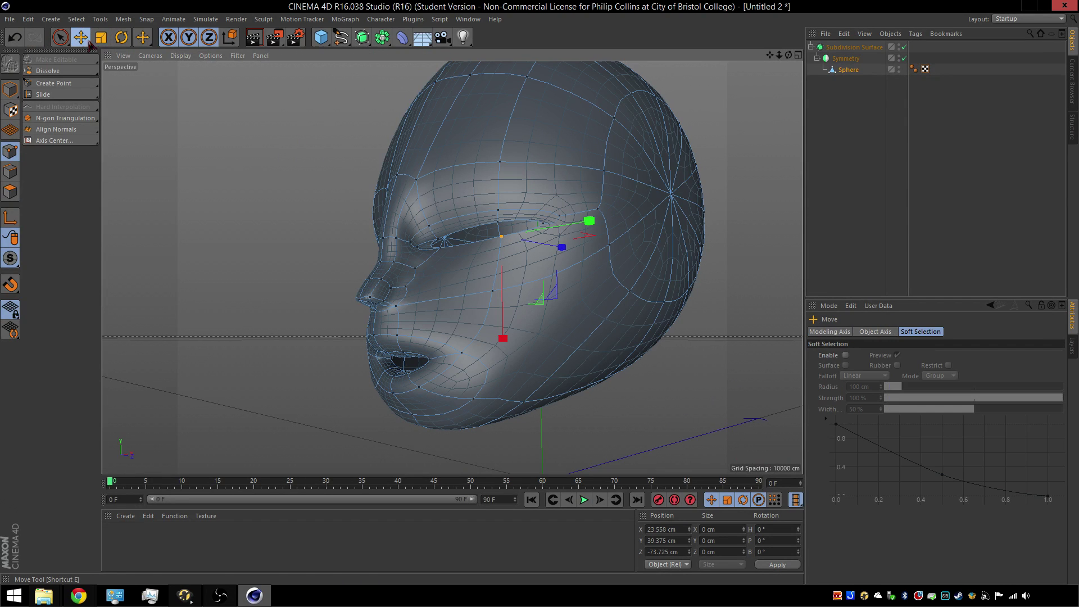
{"action": "left_click_drag", "start_coordinate": [507, 348], "coordinate": [499, 318]}
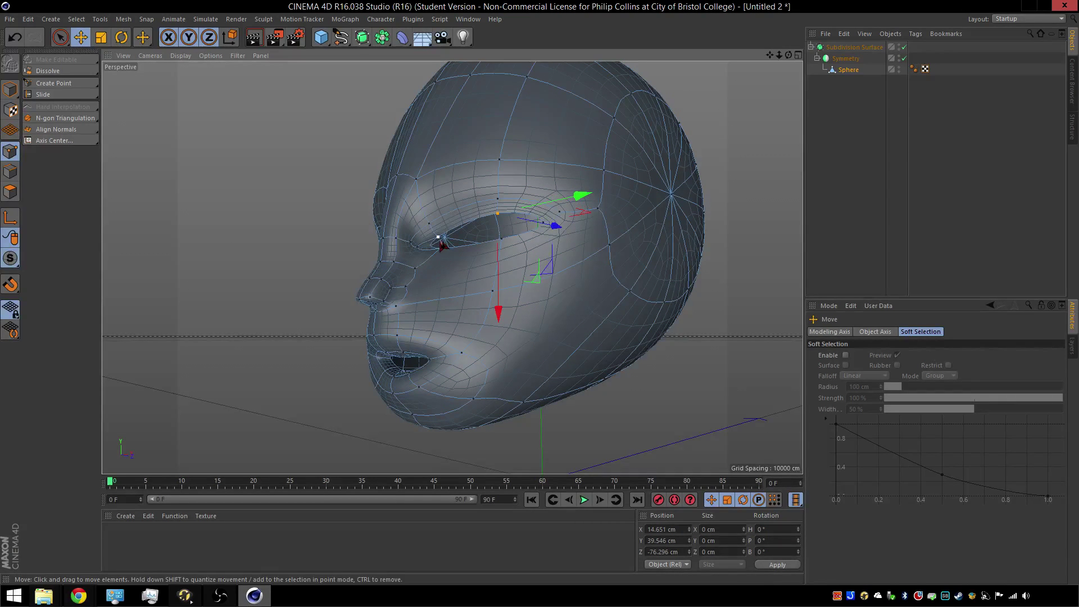
{"action": "left_click", "coordinate": [438, 234]}
{"action": "left_click_drag", "start_coordinate": [441, 344], "coordinate": [441, 337]}
Examine the eye opening, the mouth interior and the overall face shape from several angles.
{"action": "left_click_drag", "start_coordinate": [788, 55], "coordinate": [823, 76]}
{"action": "left_click_drag", "start_coordinate": [451, 266], "coordinate": [496, 236], "text": "alt"}
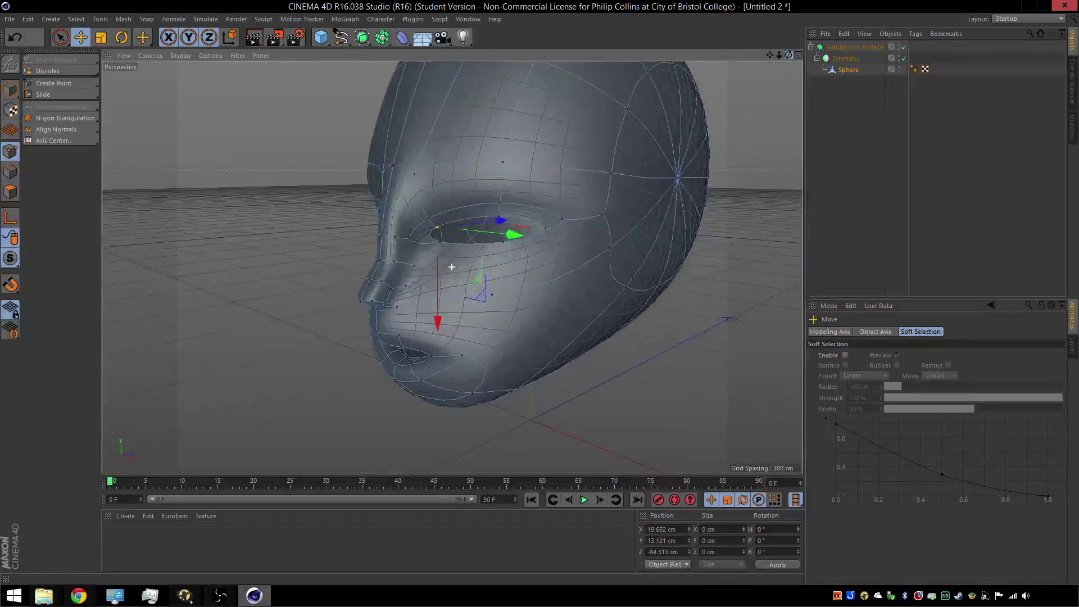
{"action": "scroll", "coordinate": [471, 238], "scroll_direction": "up", "scroll_amount": 3}
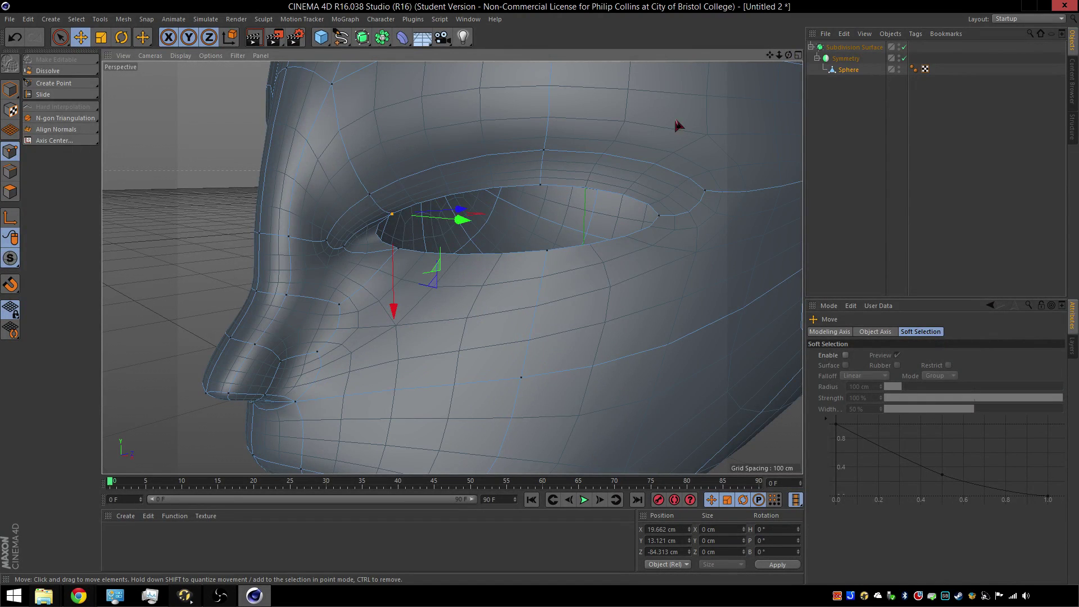
{"action": "left_click_drag", "start_coordinate": [788, 55], "coordinate": [452, 266]}
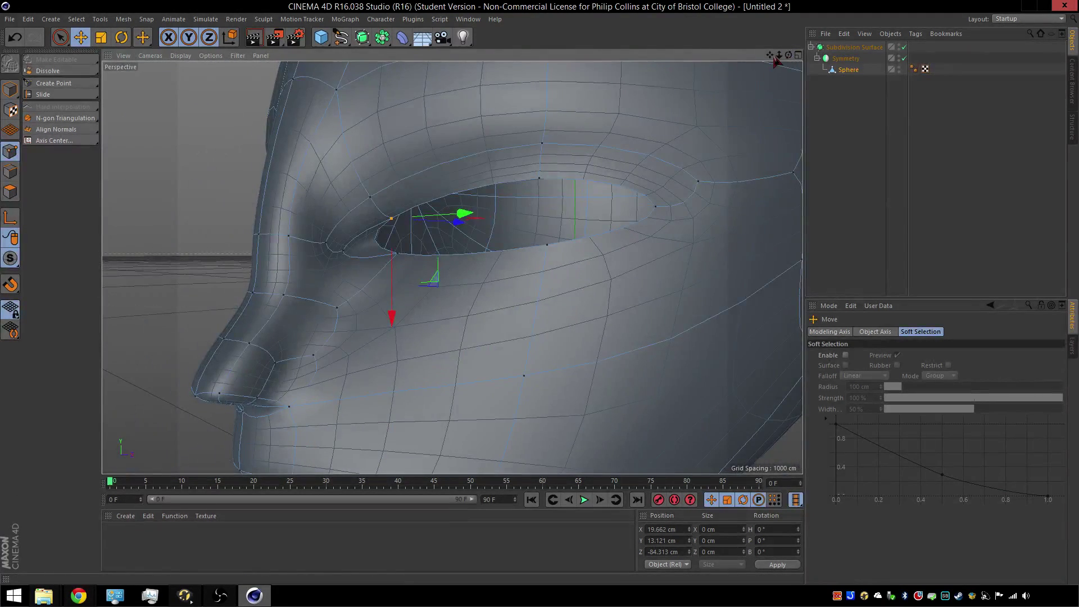
{"action": "left_click_drag", "start_coordinate": [770, 56], "coordinate": [452, 267]}
{"action": "left_click", "coordinate": [353, 346]}
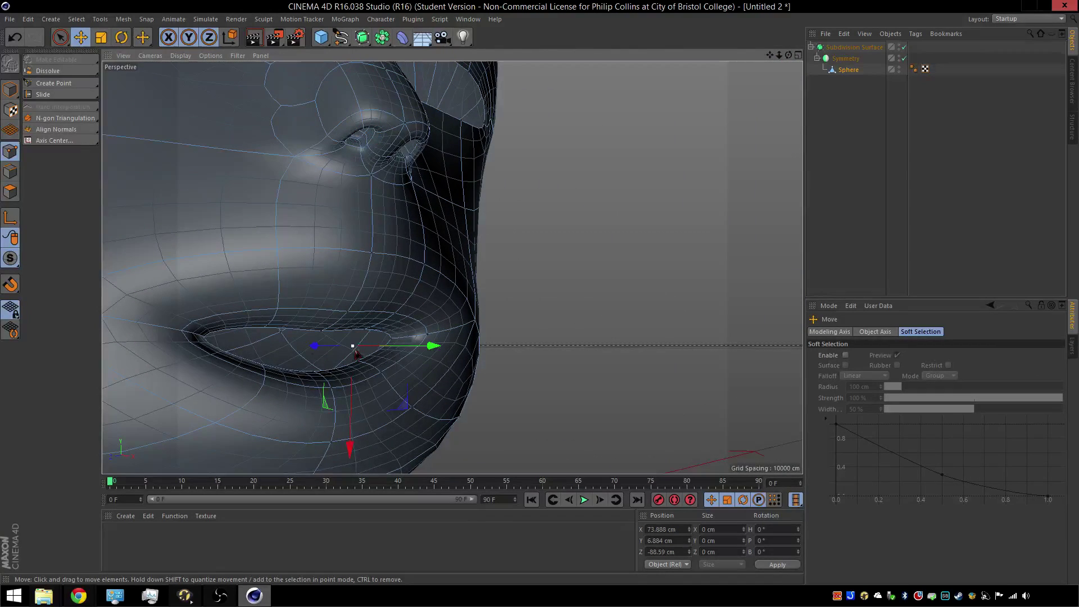
{"action": "left_click", "coordinate": [363, 356]}
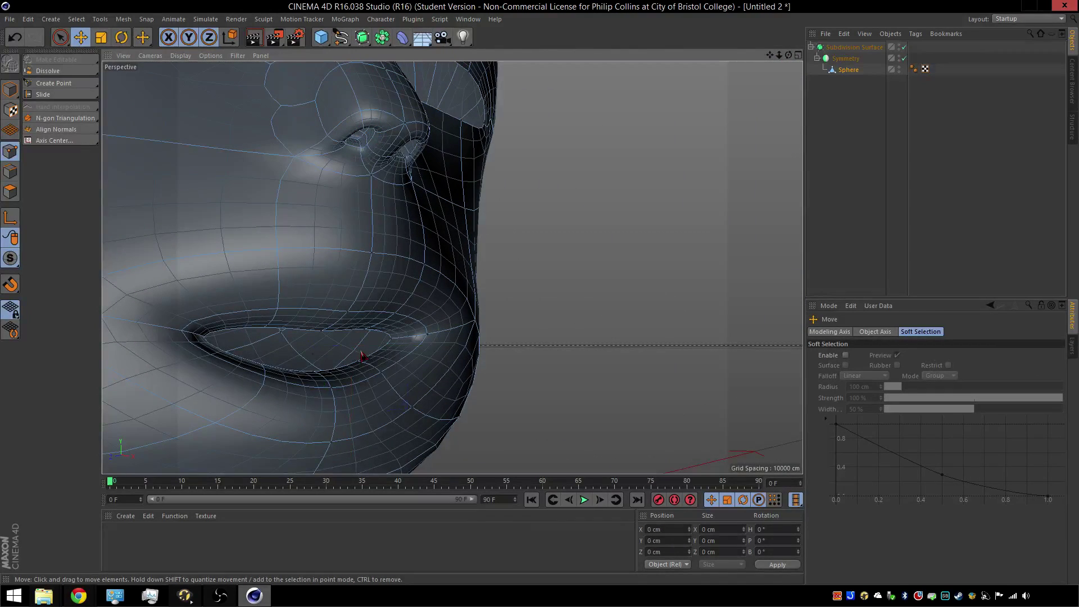
{"action": "left_click", "coordinate": [316, 357]}
{"action": "left_click", "coordinate": [326, 353]}
{"action": "left_click_drag", "start_coordinate": [788, 55], "coordinate": [736, 102]}
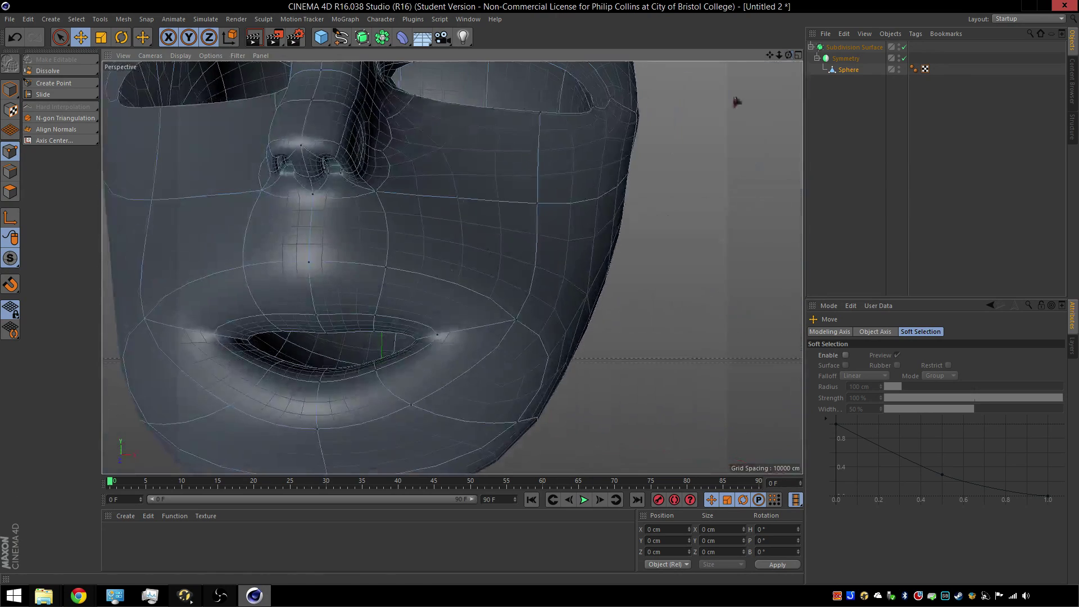
{"action": "scroll", "coordinate": [496, 241], "scroll_direction": "down", "scroll_amount": 7}
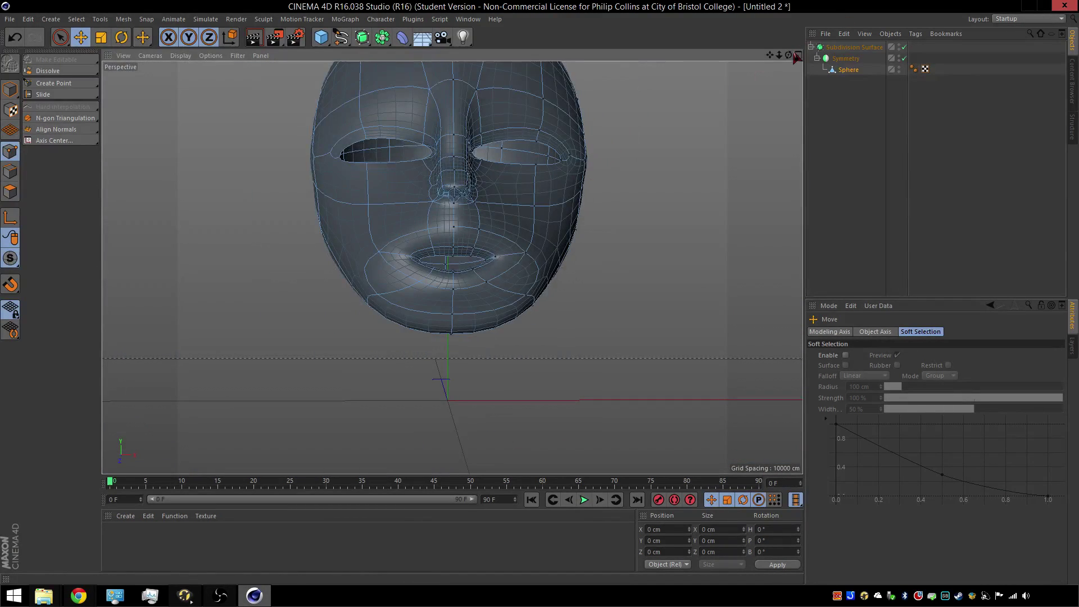
{"action": "left_click_drag", "start_coordinate": [789, 55], "coordinate": [451, 267]}
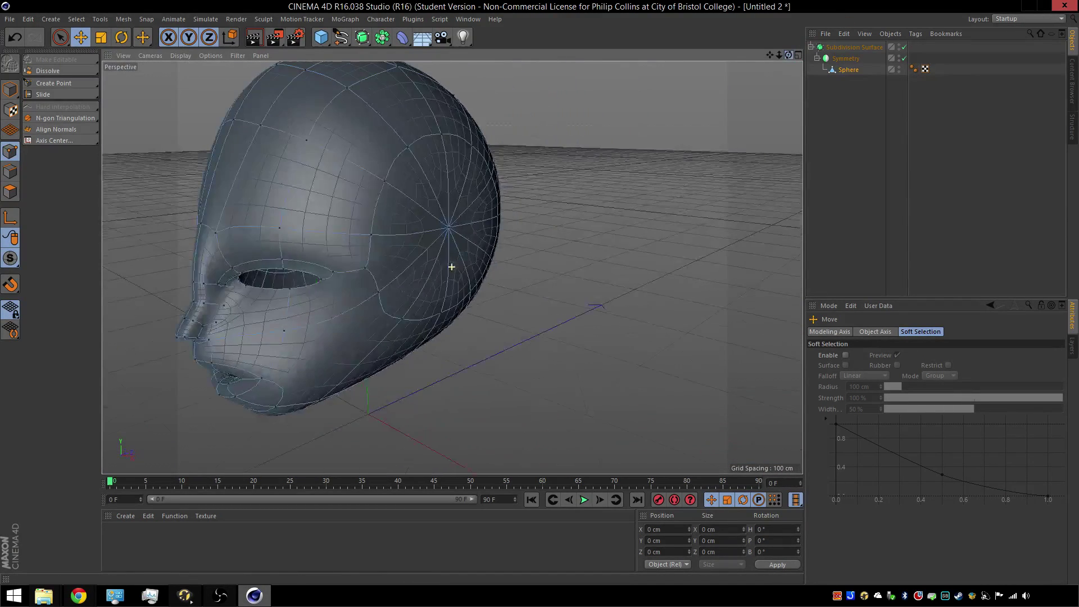
Add a sphere, scale it down to about half size and move it up and forward inside the head to eye level.
{"action": "left_click_drag", "start_coordinate": [321, 38], "coordinate": [543, 73]}
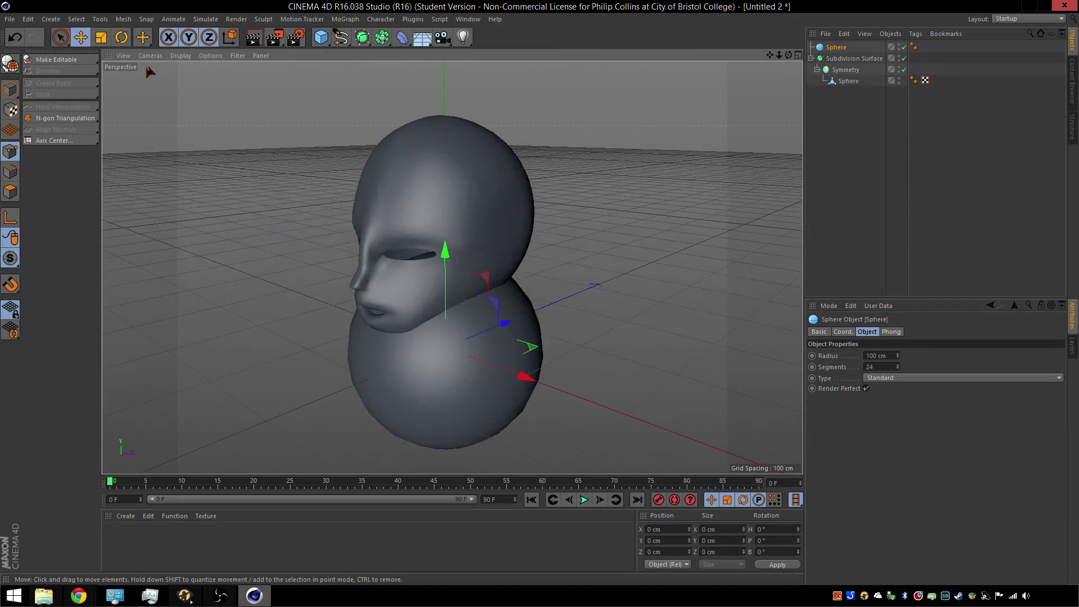
{"action": "left_click", "coordinate": [102, 37]}
{"action": "left_click_drag", "start_coordinate": [664, 313], "coordinate": [395, 319]}
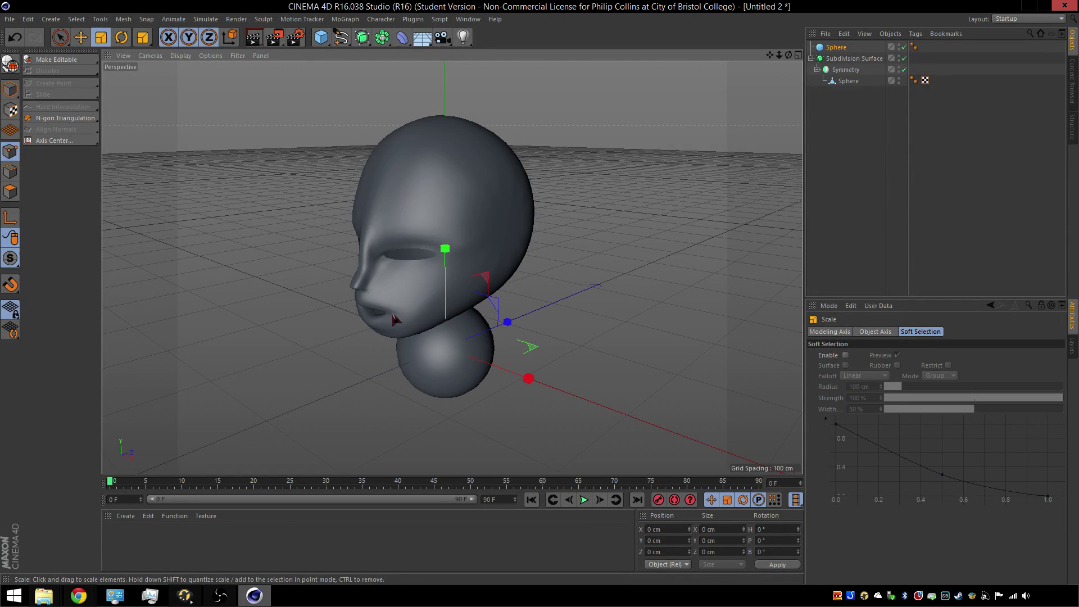
{"action": "left_click", "coordinate": [80, 37]}
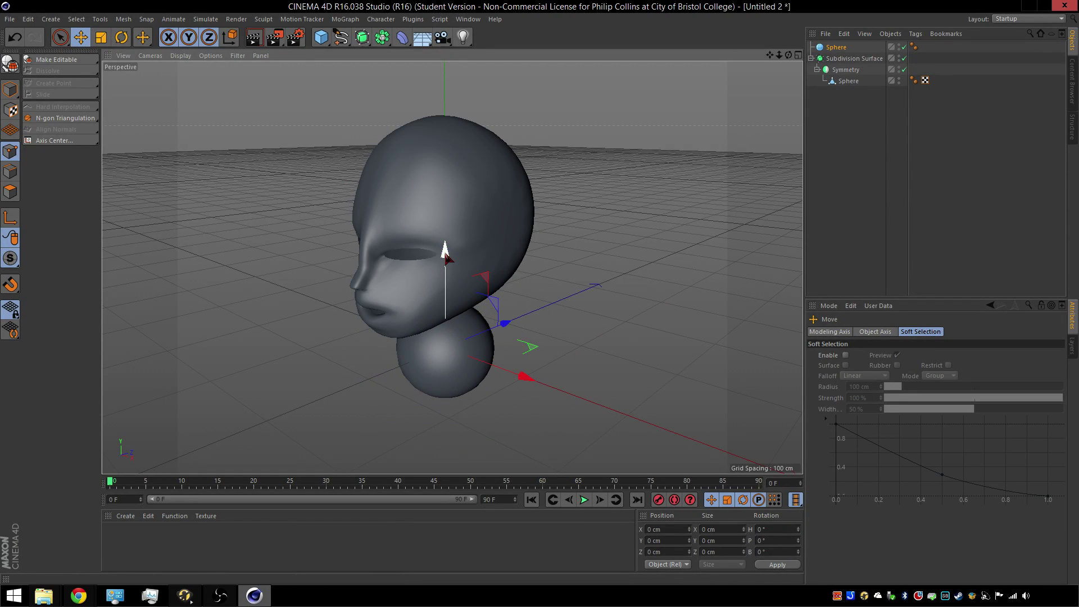
{"action": "left_click_drag", "start_coordinate": [446, 255], "coordinate": [441, 156]}
{"action": "left_click_drag", "start_coordinate": [497, 241], "coordinate": [483, 248]}
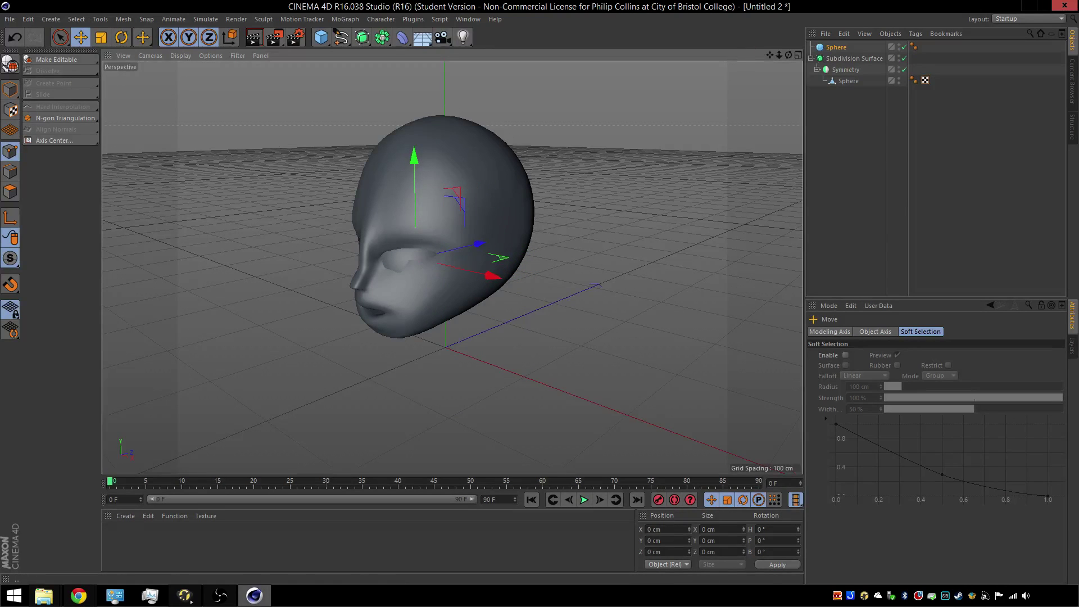
Show all four views and scale the new sphere down to about 49% for an eyeball.
{"action": "left_click", "coordinate": [798, 55]}
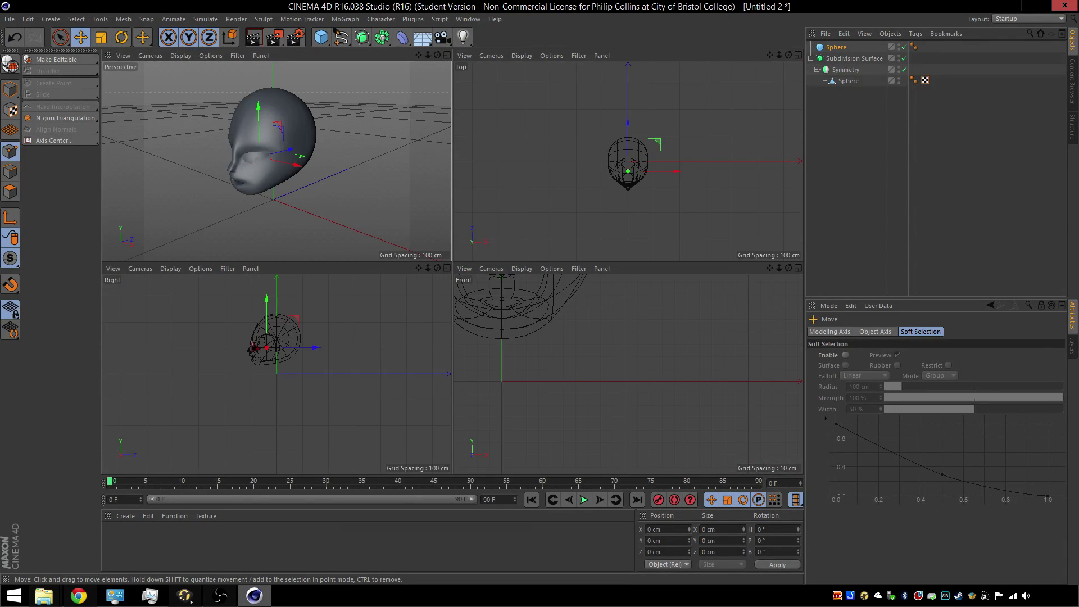
{"action": "scroll", "coordinate": [251, 345], "scroll_direction": "up", "scroll_amount": 10}
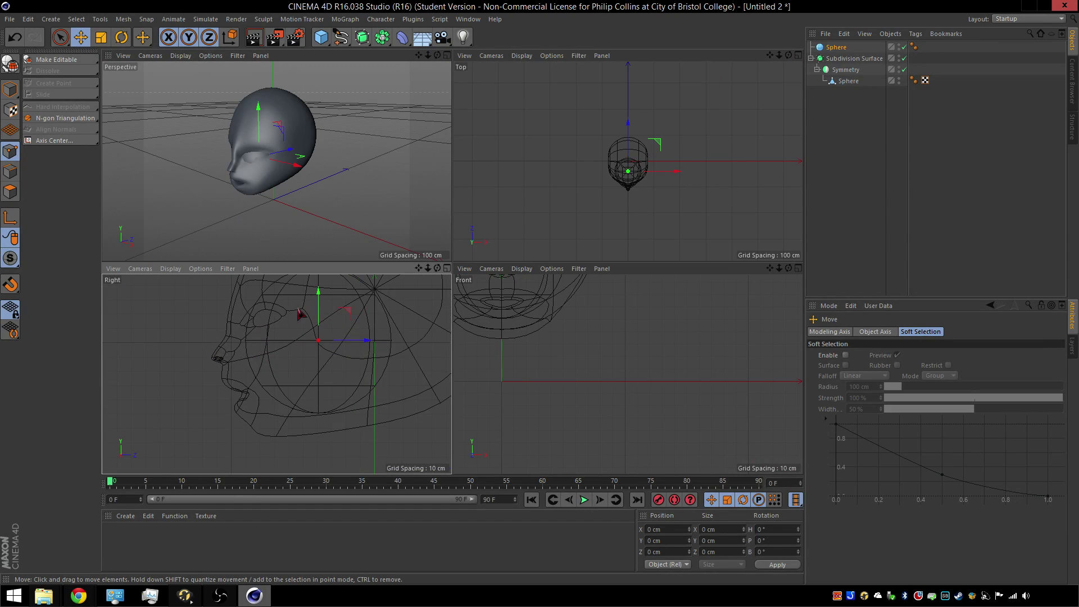
{"action": "left_click", "coordinate": [101, 38]}
{"action": "left_click_drag", "start_coordinate": [605, 373], "coordinate": [275, 380]}
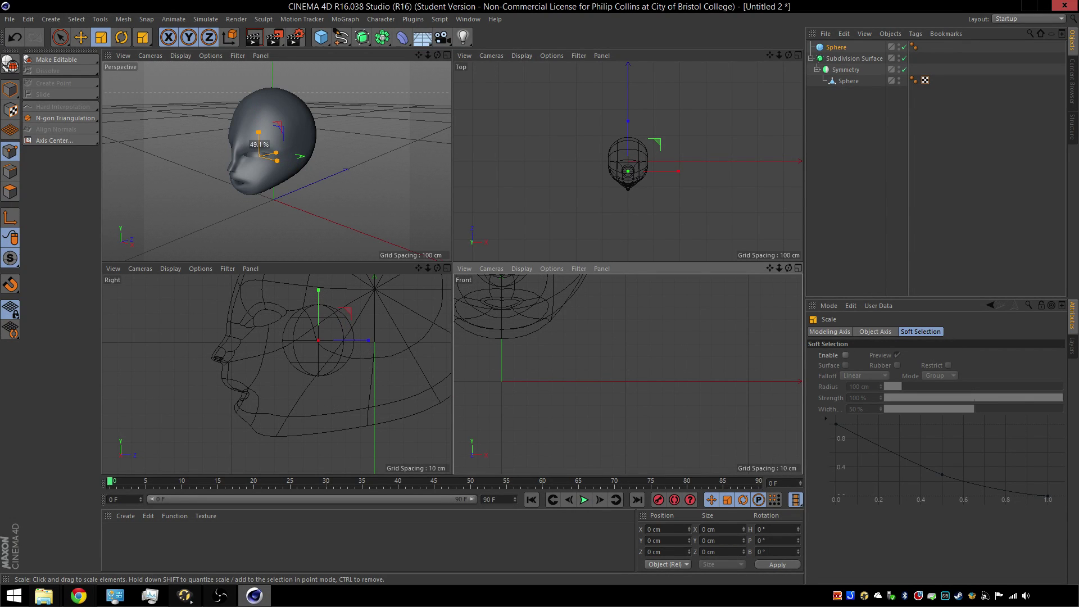
Display the perspective view in wireframe and rotate the eyeball sphere about its X axis so its pole faces forward.
{"action": "left_click", "coordinate": [121, 37]}
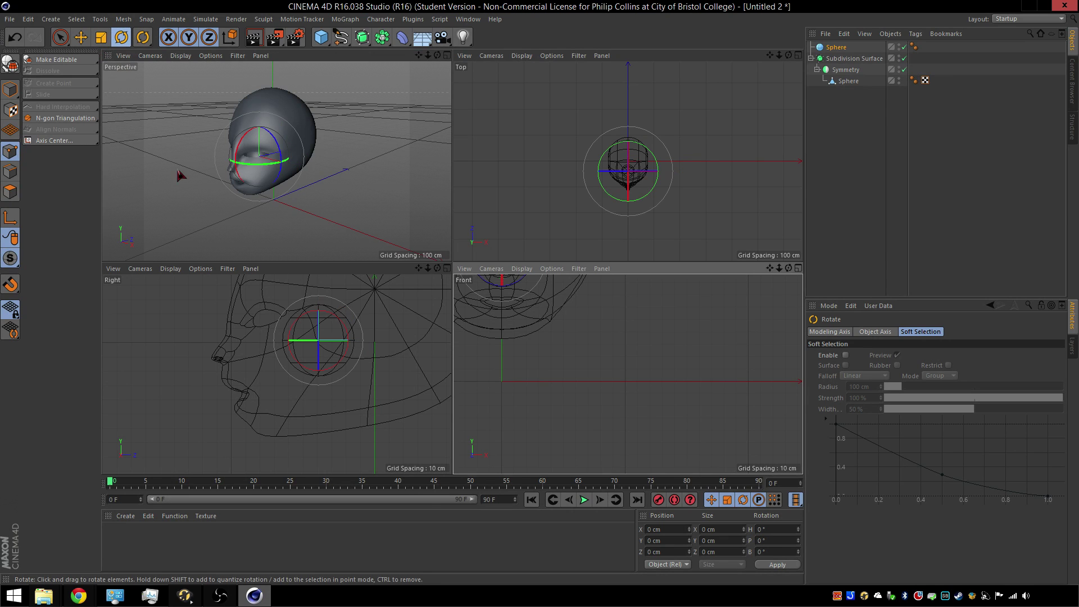
{"action": "left_click_drag", "start_coordinate": [239, 151], "coordinate": [247, 153]}
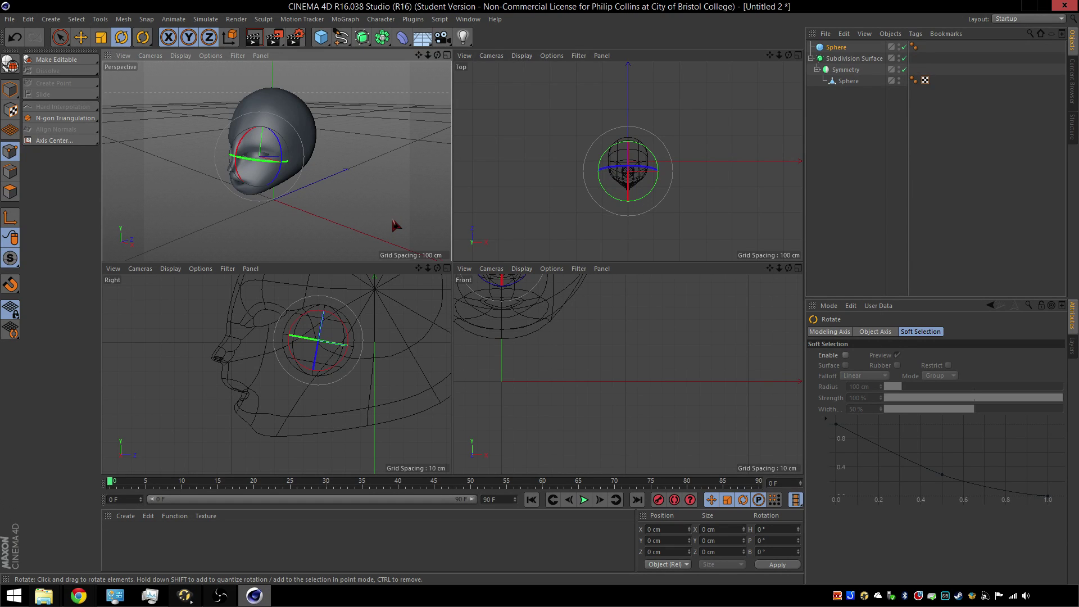
{"action": "key", "text": "ctrl+z"}
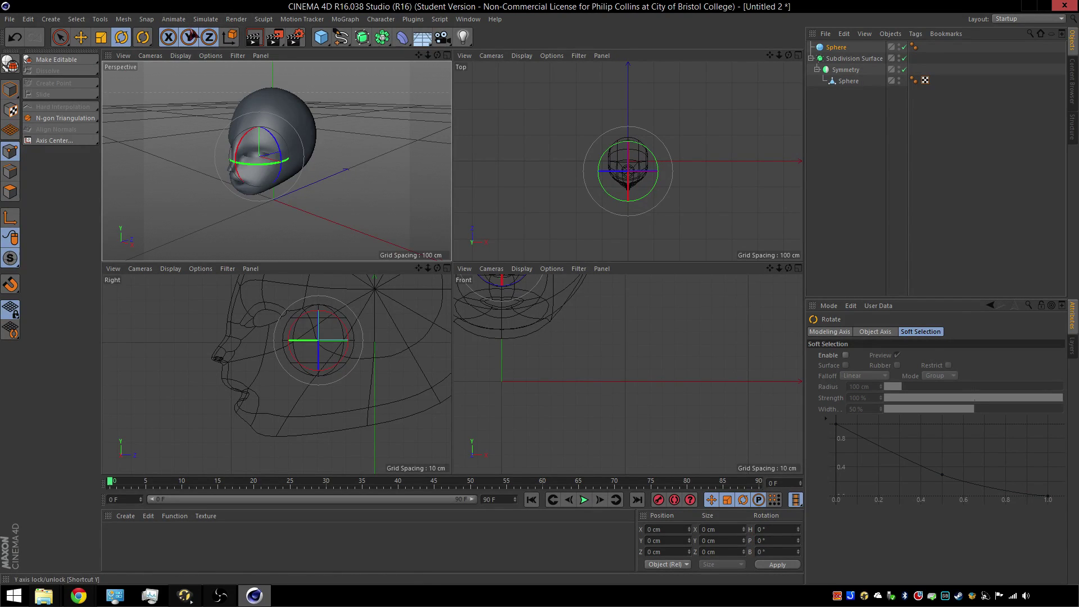
{"action": "left_click", "coordinate": [182, 56]}
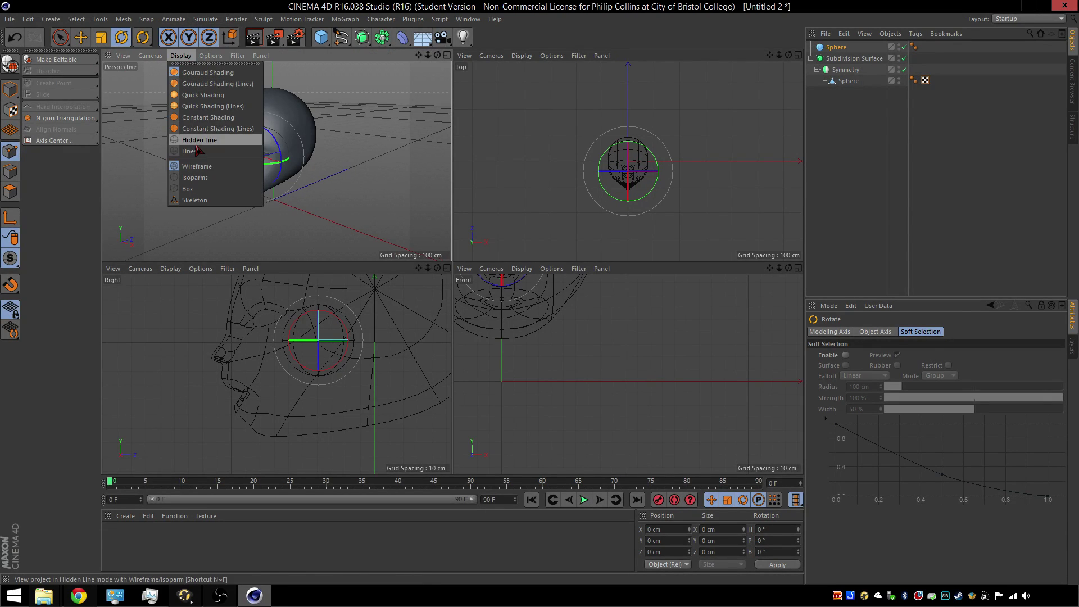
{"action": "left_click", "coordinate": [196, 166]}
{"action": "scroll", "coordinate": [236, 155], "scroll_direction": "up", "scroll_amount": 8}
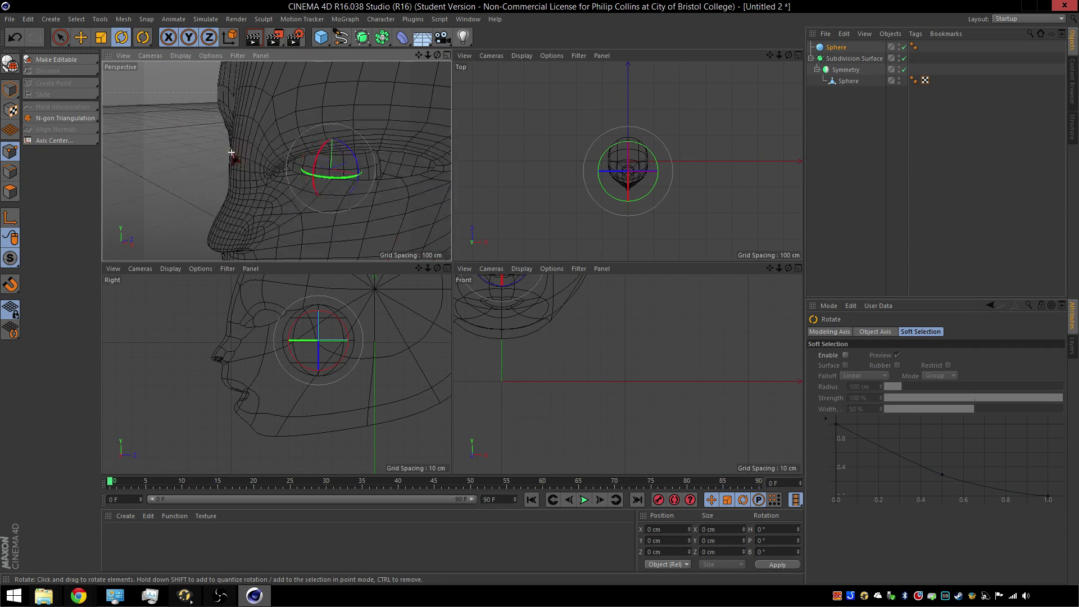
{"action": "left_click_drag", "start_coordinate": [334, 176], "coordinate": [337, 225]}
Move the eyeball sphere up, sideways and forward until it sits centred just behind the eye opening.
{"action": "left_click", "coordinate": [82, 38]}
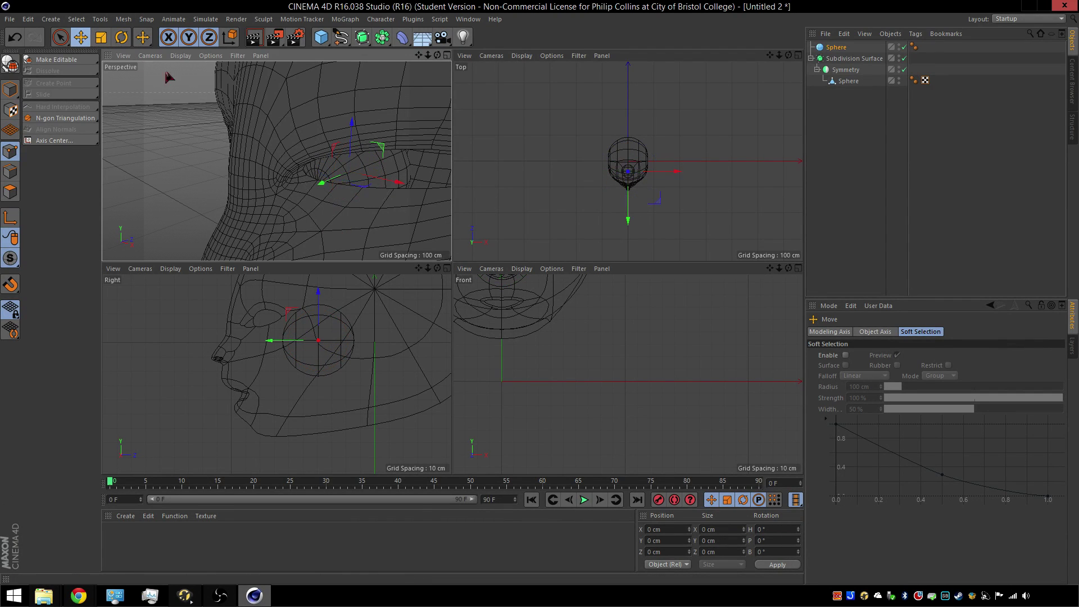
{"action": "left_click_drag", "start_coordinate": [352, 127], "coordinate": [351, 117]}
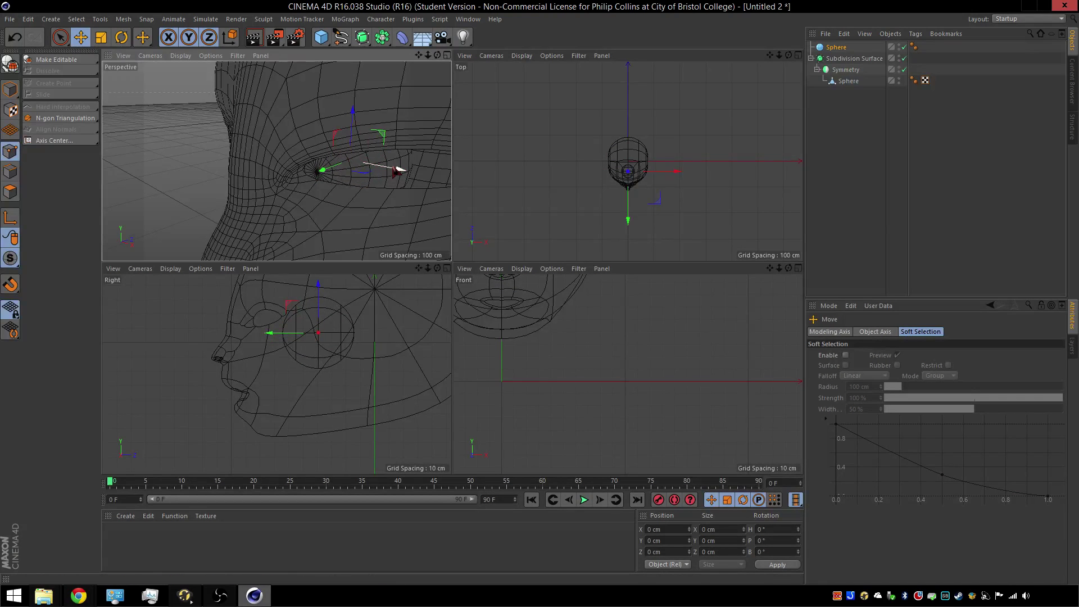
{"action": "left_click_drag", "start_coordinate": [399, 169], "coordinate": [437, 178]}
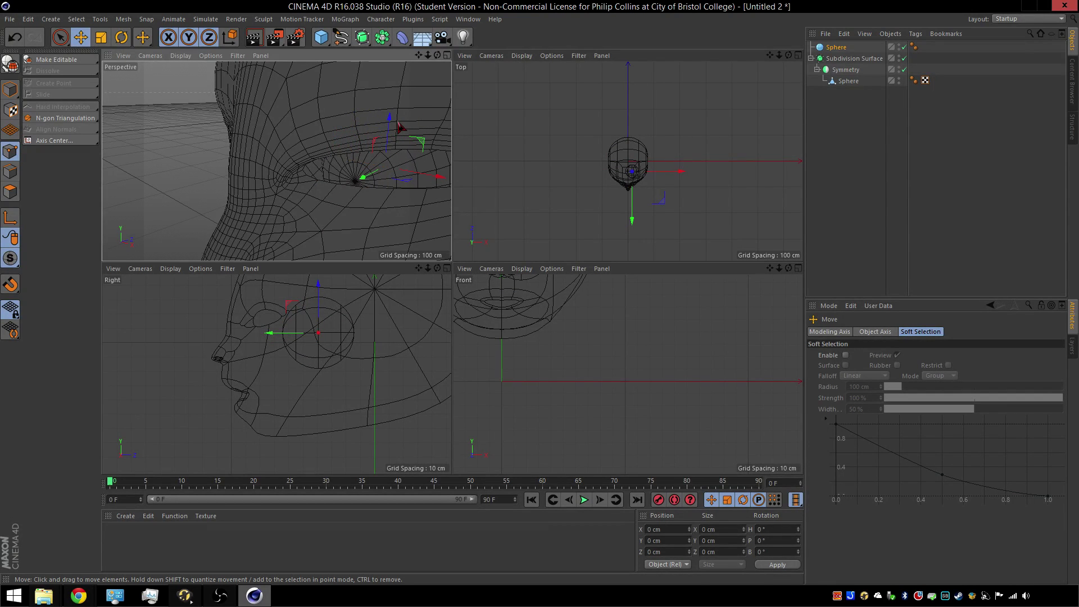
{"action": "left_click_drag", "start_coordinate": [270, 330], "coordinate": [242, 332]}
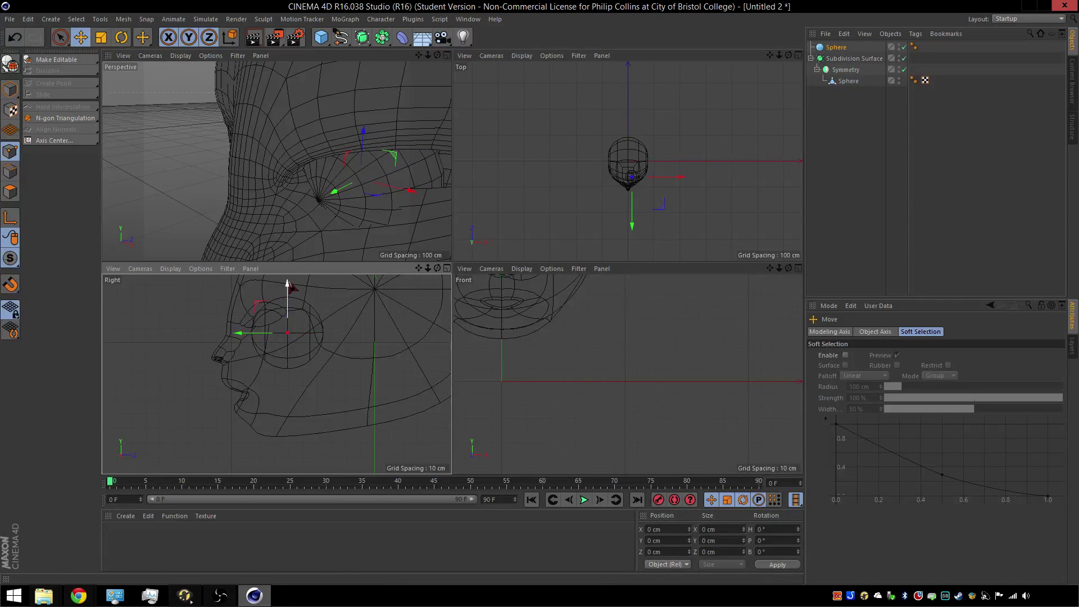
{"action": "left_click_drag", "start_coordinate": [290, 283], "coordinate": [291, 278]}
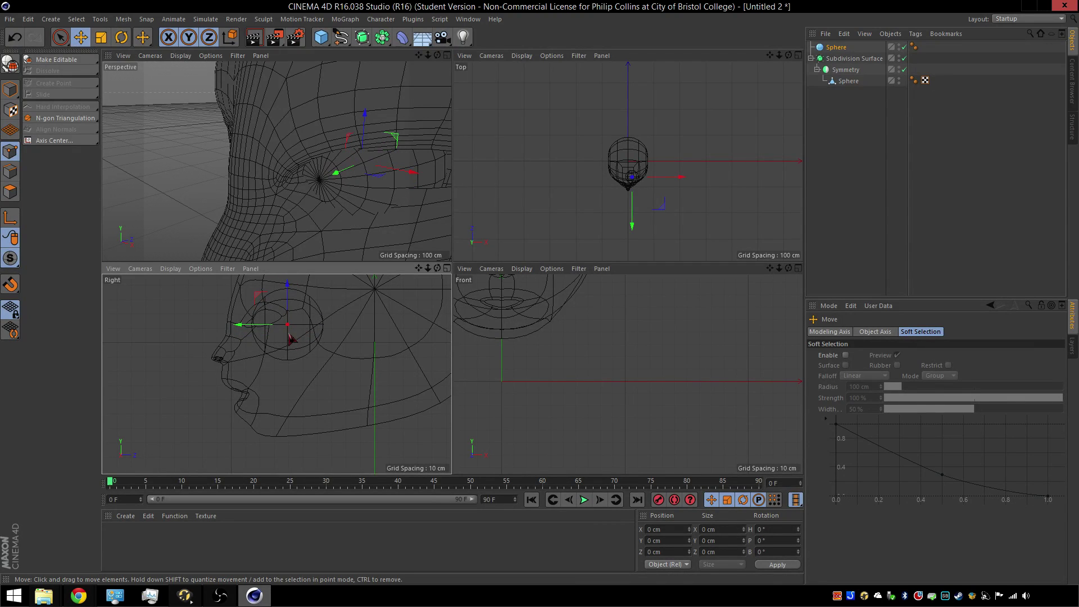
{"action": "left_click_drag", "start_coordinate": [425, 168], "coordinate": [450, 180]}
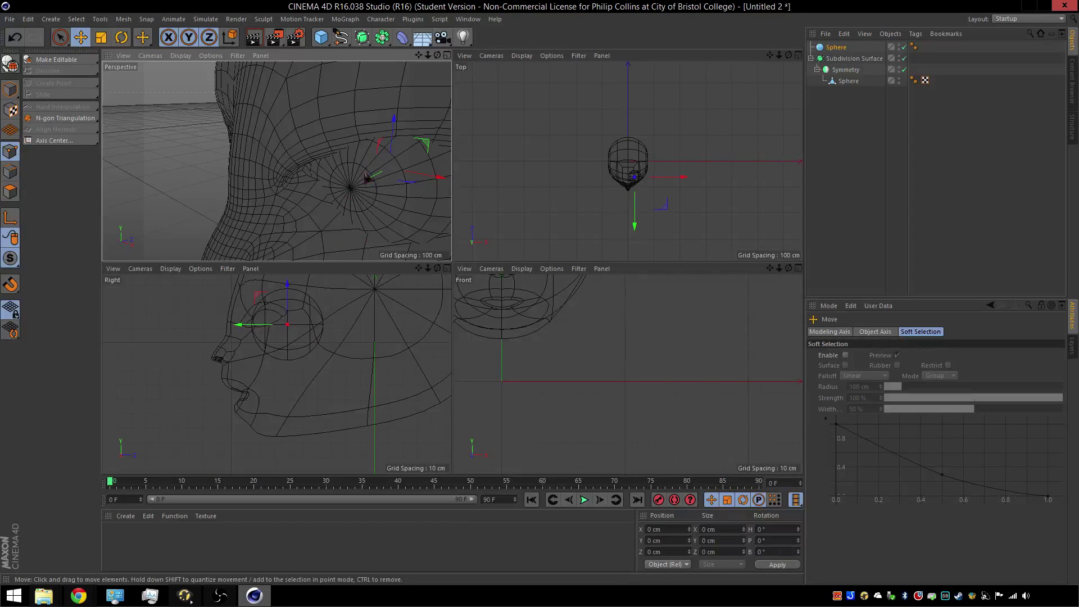
{"action": "left_click_drag", "start_coordinate": [366, 179], "coordinate": [377, 183]}
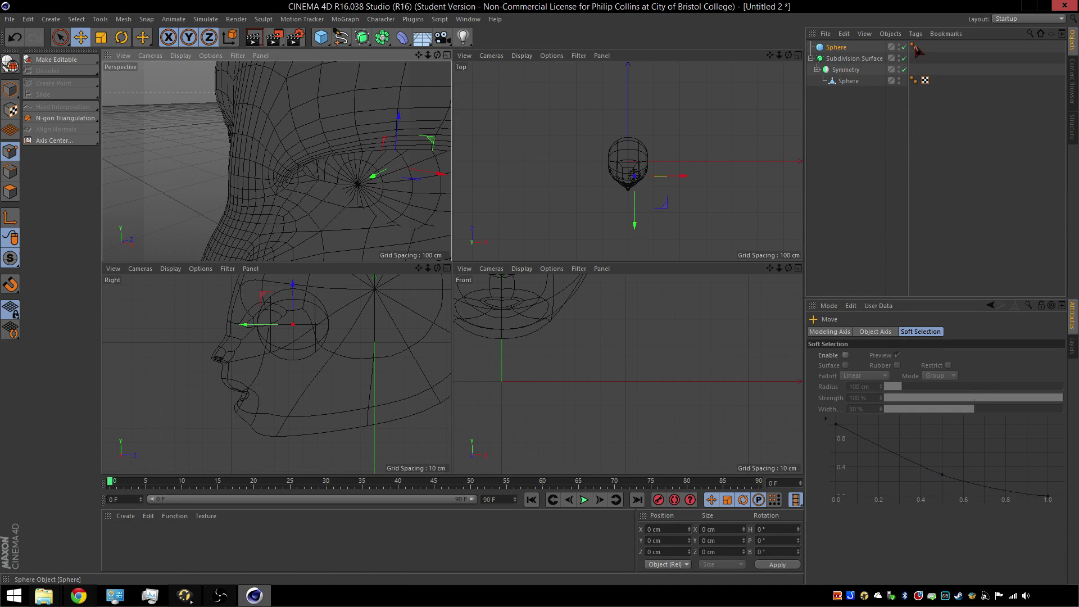
Move the middle lower-eyelid point of the head mesh forward to about Z -78.9 cm to wrap the lid around the eyeball.
{"action": "left_click", "coordinate": [849, 81]}
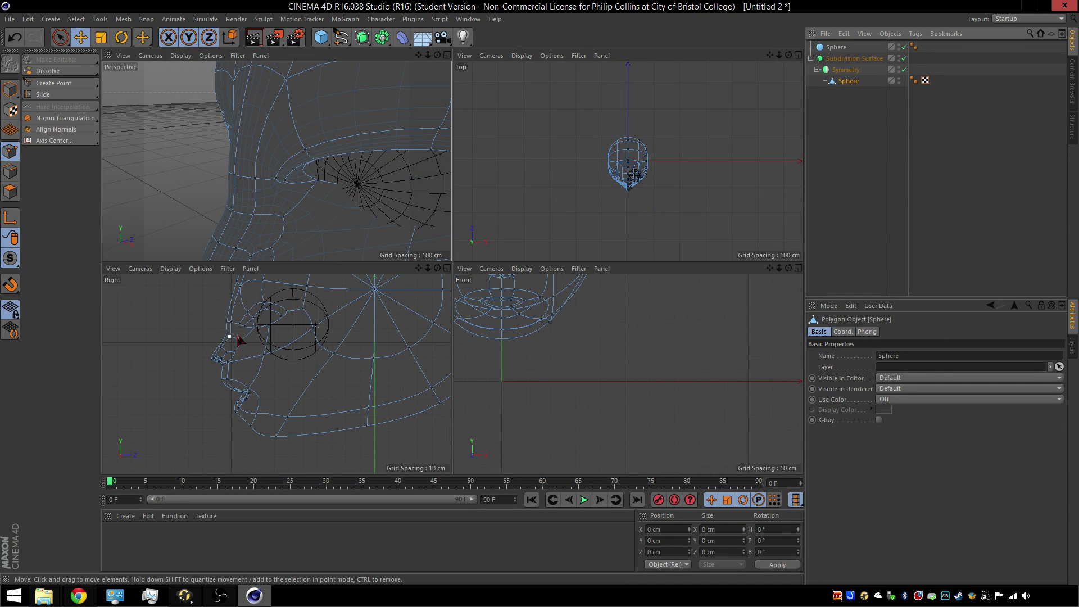
{"action": "left_click_drag", "start_coordinate": [260, 332], "coordinate": [282, 325]}
{"action": "left_click", "coordinate": [269, 326]}
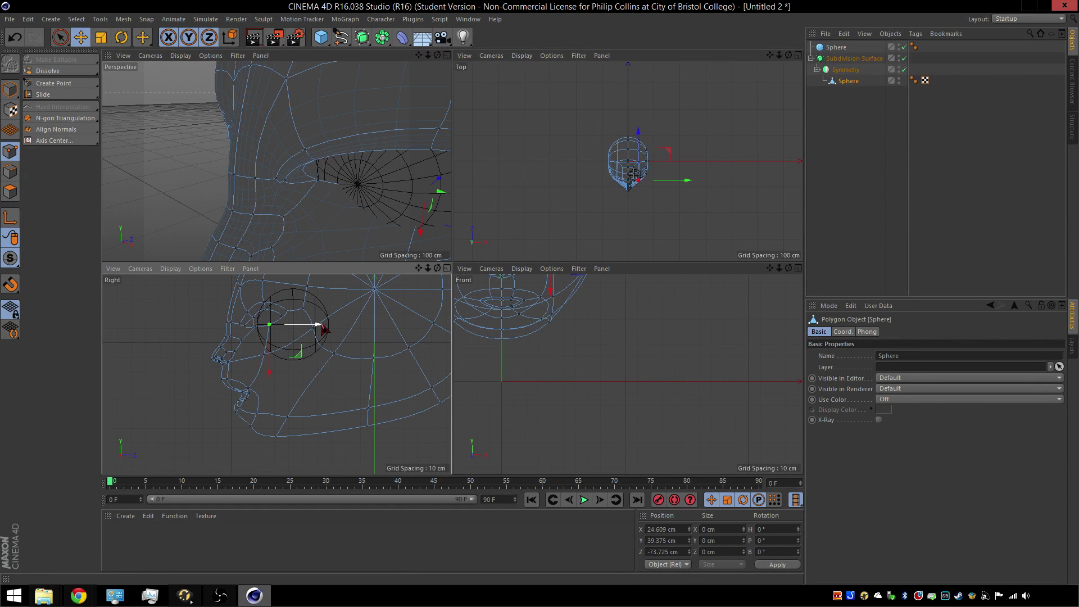
{"action": "left_click_drag", "start_coordinate": [325, 329], "coordinate": [318, 328]}
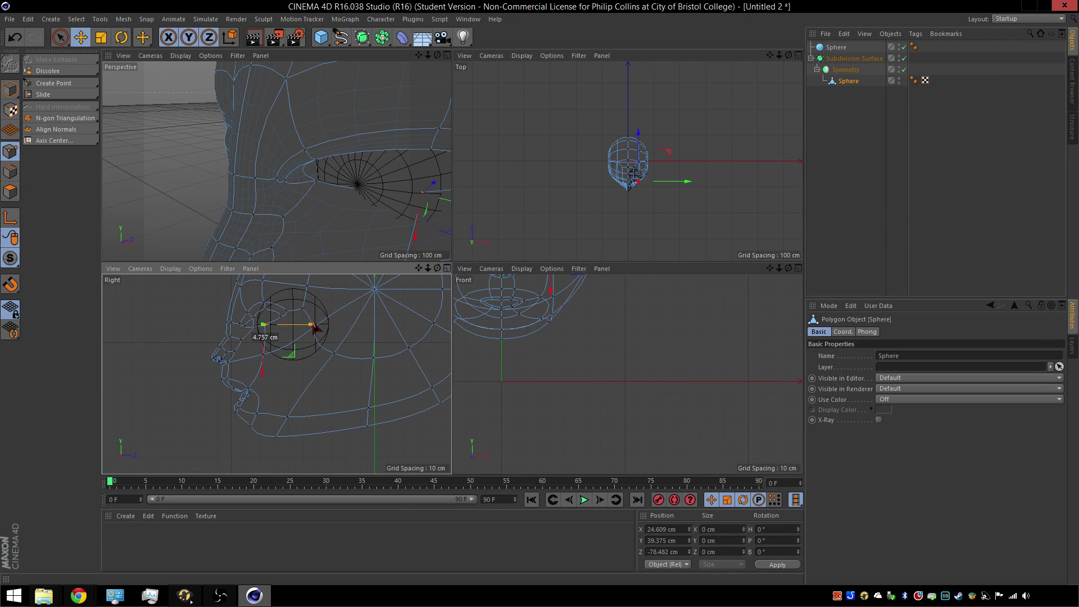
{"action": "left_click_drag", "start_coordinate": [314, 328], "coordinate": [312, 328]}
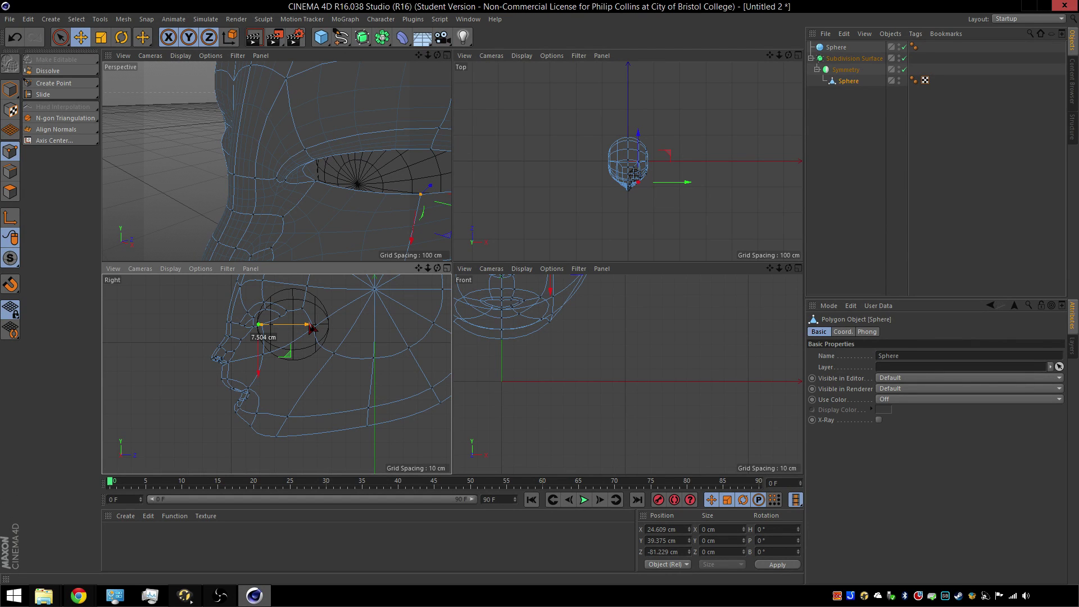
{"action": "left_click_drag", "start_coordinate": [312, 327], "coordinate": [316, 327]}
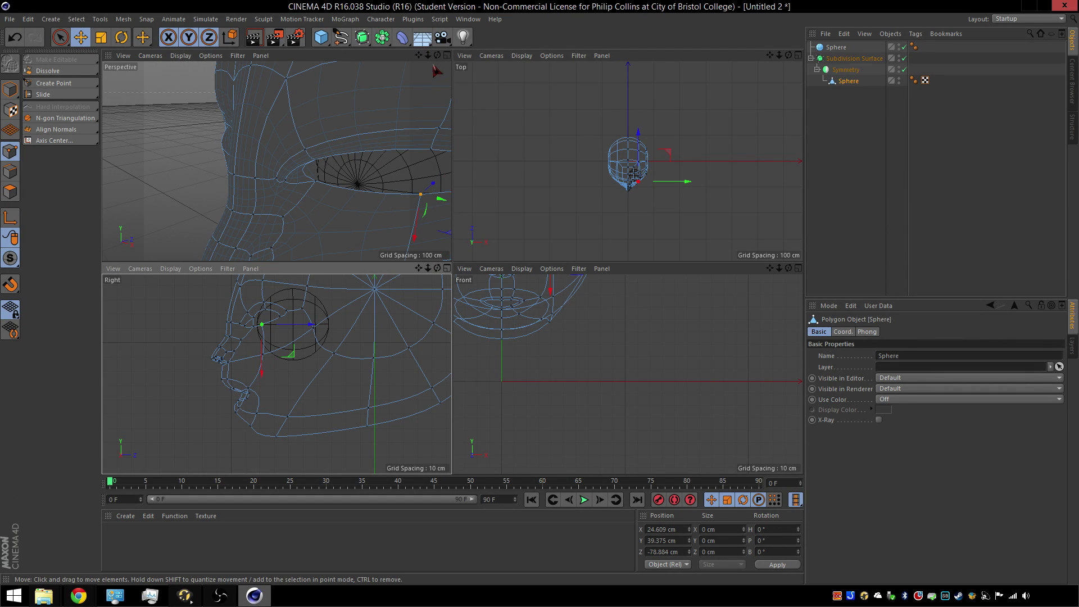
Shift the eyeball sphere slightly towards the nose and readjust its depth so it sits behind the eye opening.
{"action": "left_click_drag", "start_coordinate": [418, 55], "coordinate": [277, 161]}
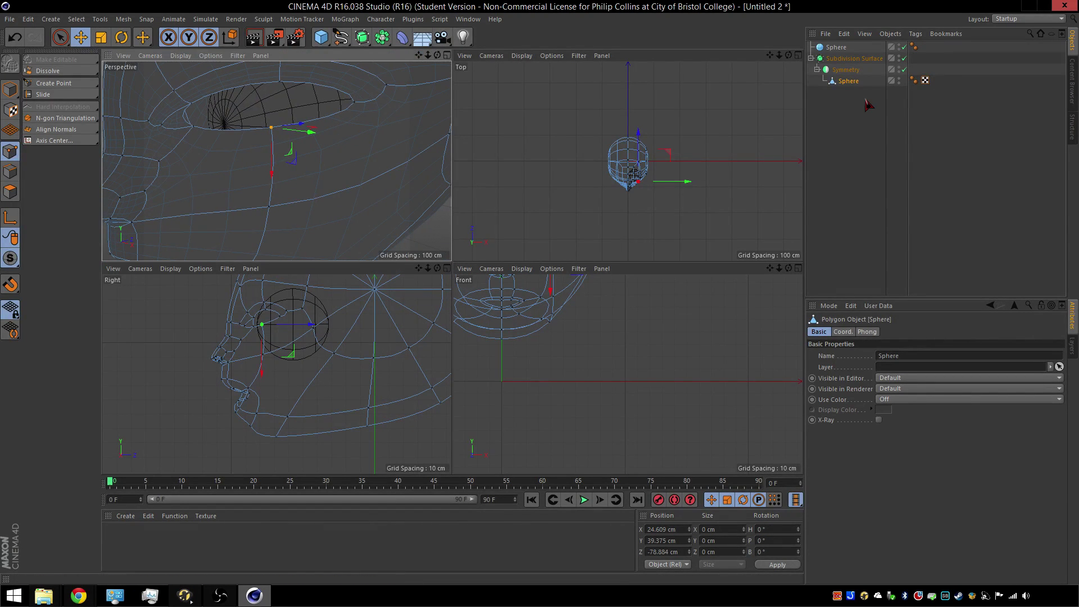
{"action": "left_click", "coordinate": [836, 47]}
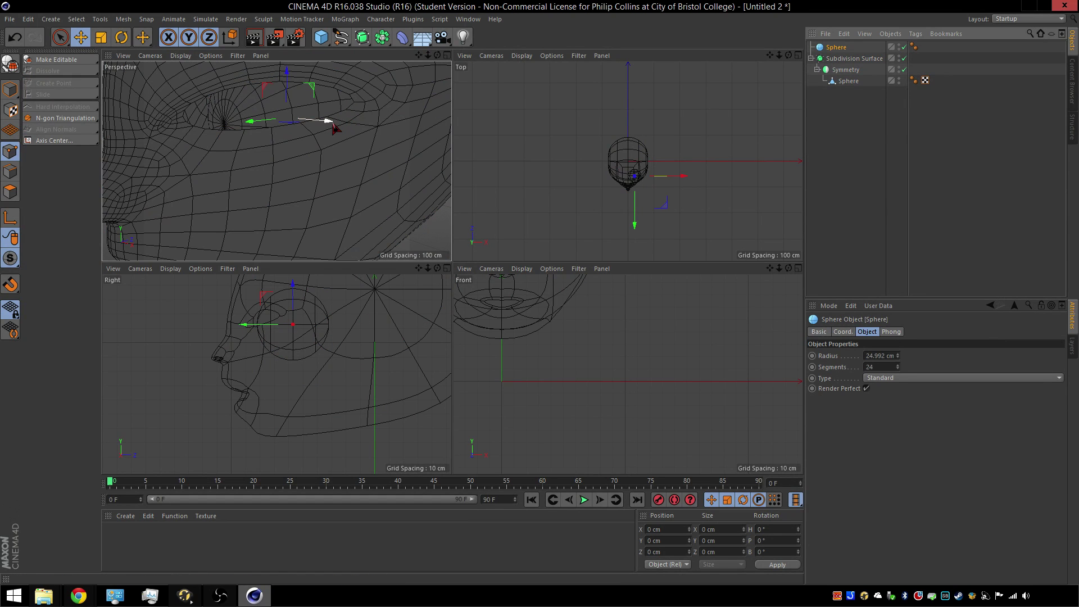
{"action": "left_click_drag", "start_coordinate": [327, 125], "coordinate": [330, 129]}
{"action": "left_click_drag", "start_coordinate": [245, 327], "coordinate": [241, 327]}
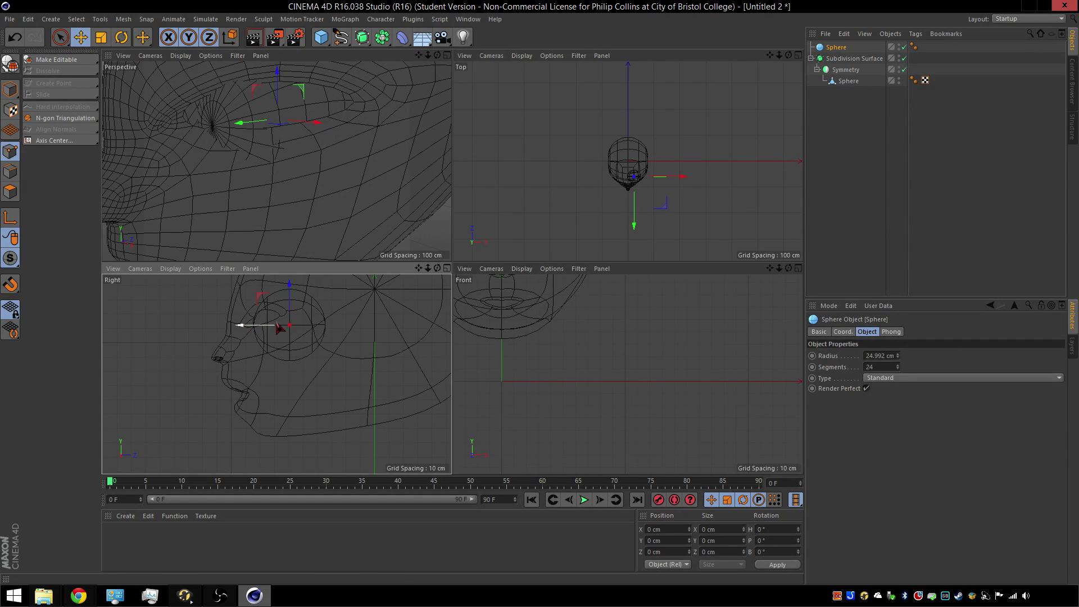
{"action": "left_click_drag", "start_coordinate": [327, 126], "coordinate": [311, 128]}
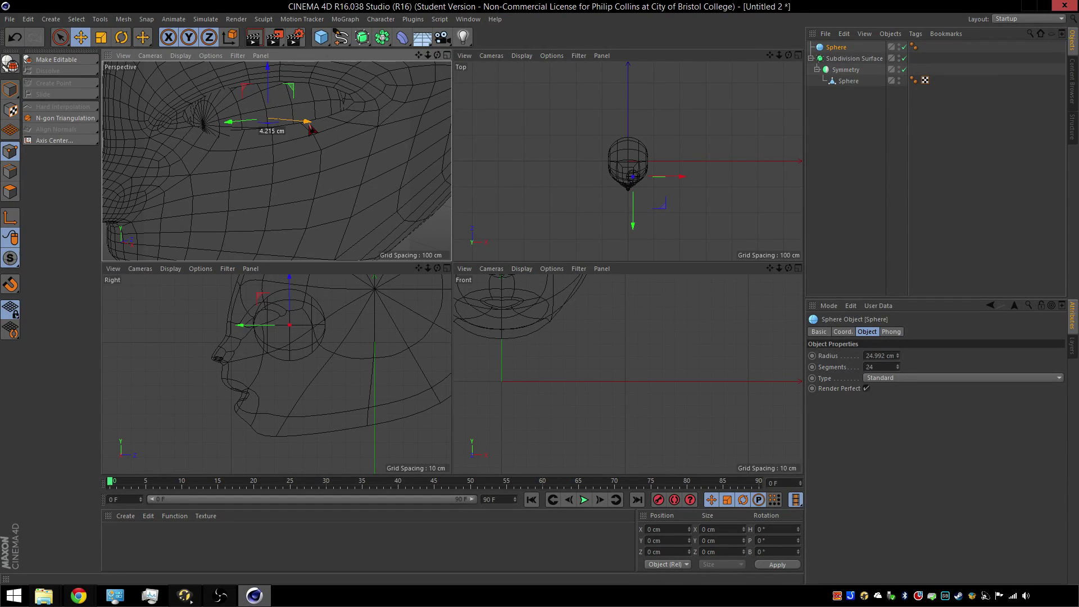
{"action": "left_click_drag", "start_coordinate": [310, 129], "coordinate": [310, 129]}
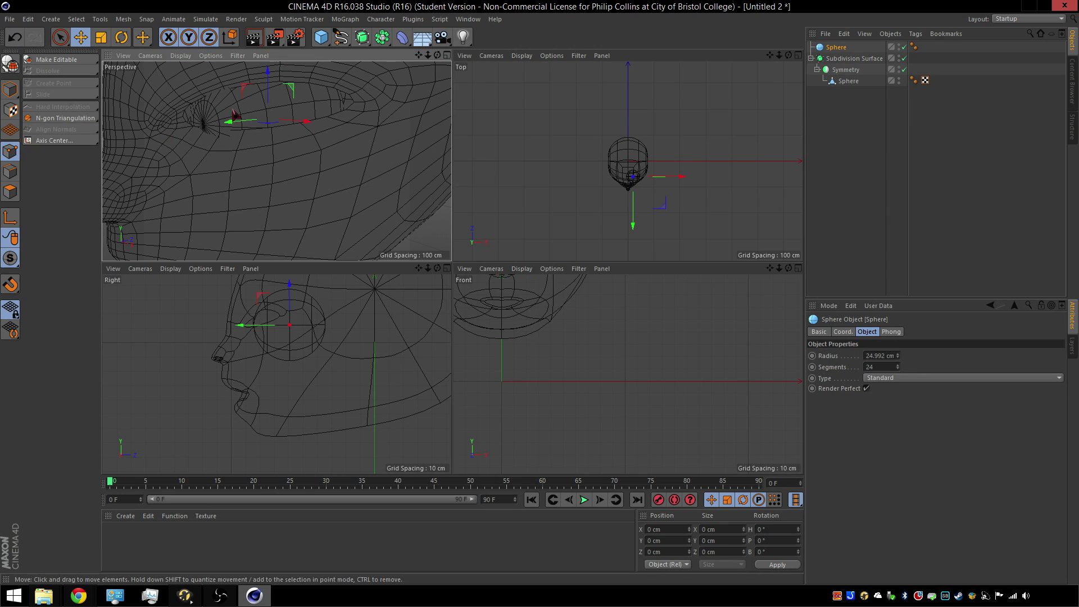
{"action": "left_click_drag", "start_coordinate": [237, 126], "coordinate": [244, 128]}
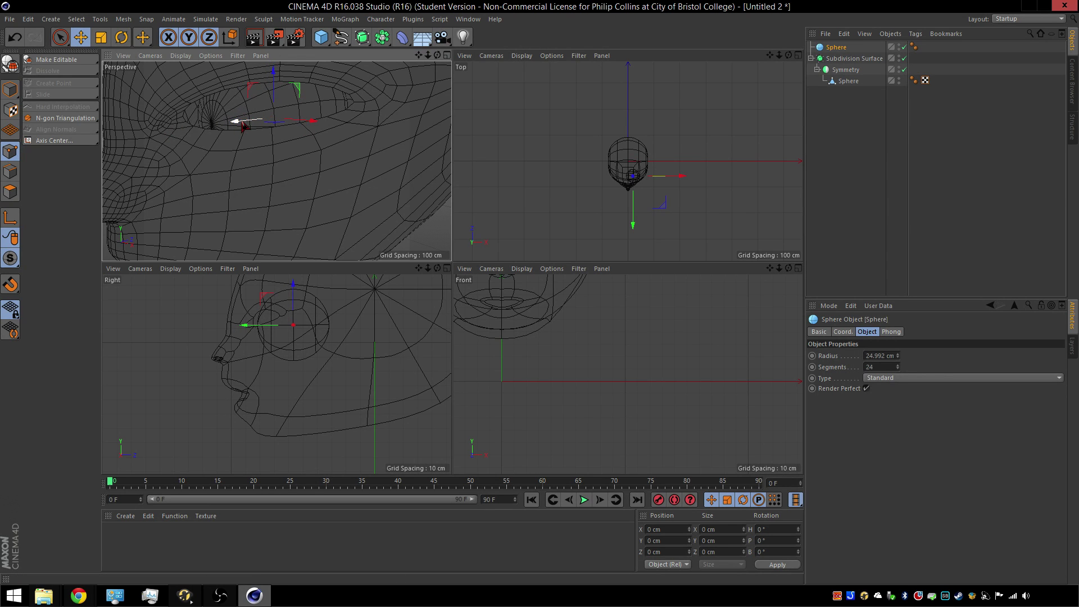
Pick the point at the inner corner of the eye on the head mesh with the Create Point tool.
{"action": "left_click", "coordinate": [848, 81]}
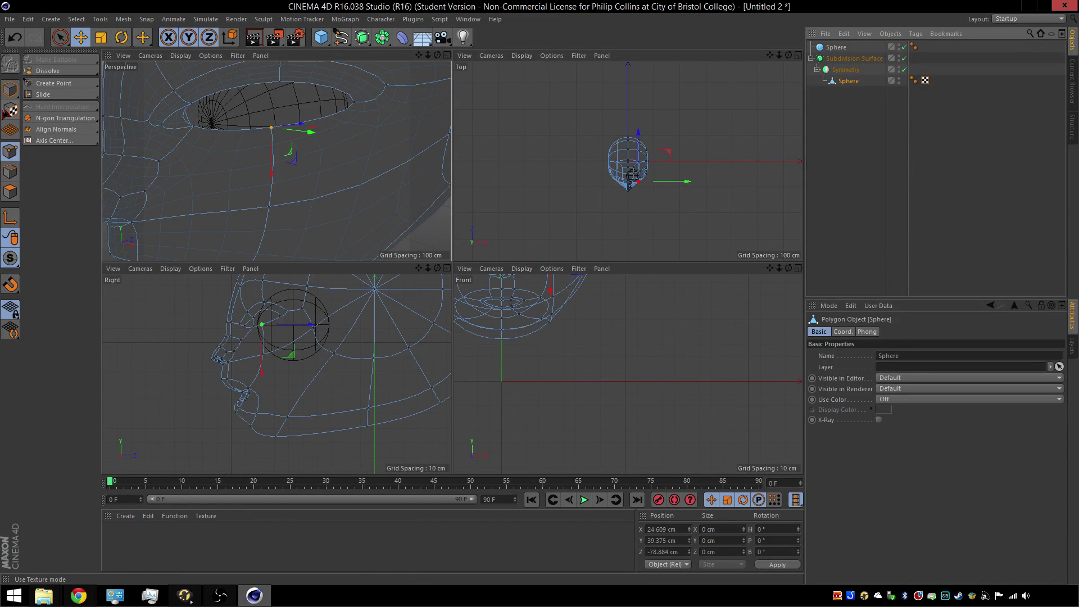
{"action": "left_click", "coordinate": [53, 83]}
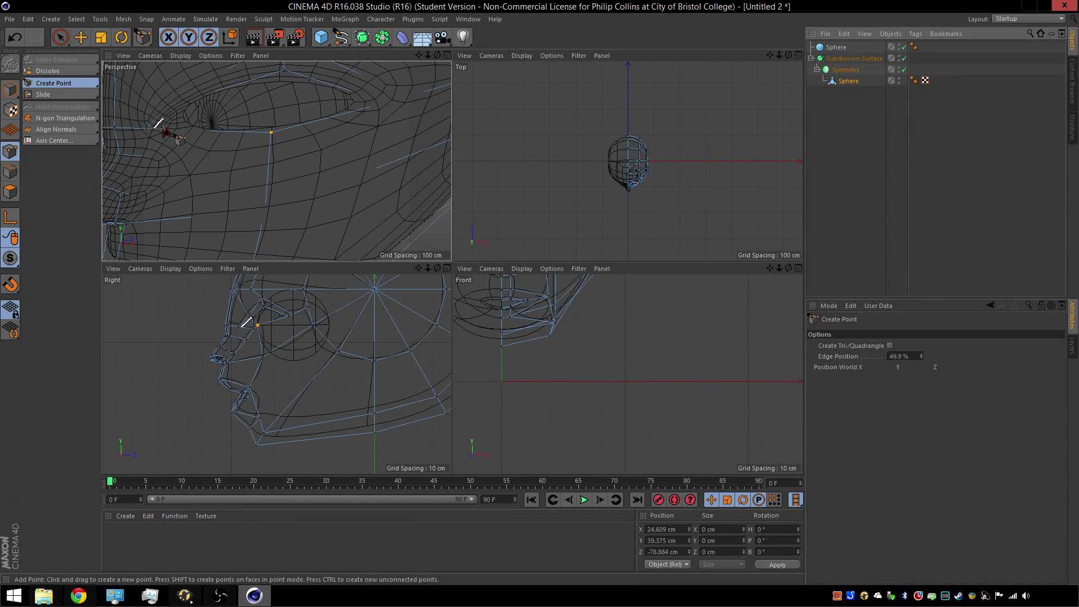
{"action": "scroll", "coordinate": [185, 120], "scroll_direction": "up", "scroll_amount": 5}
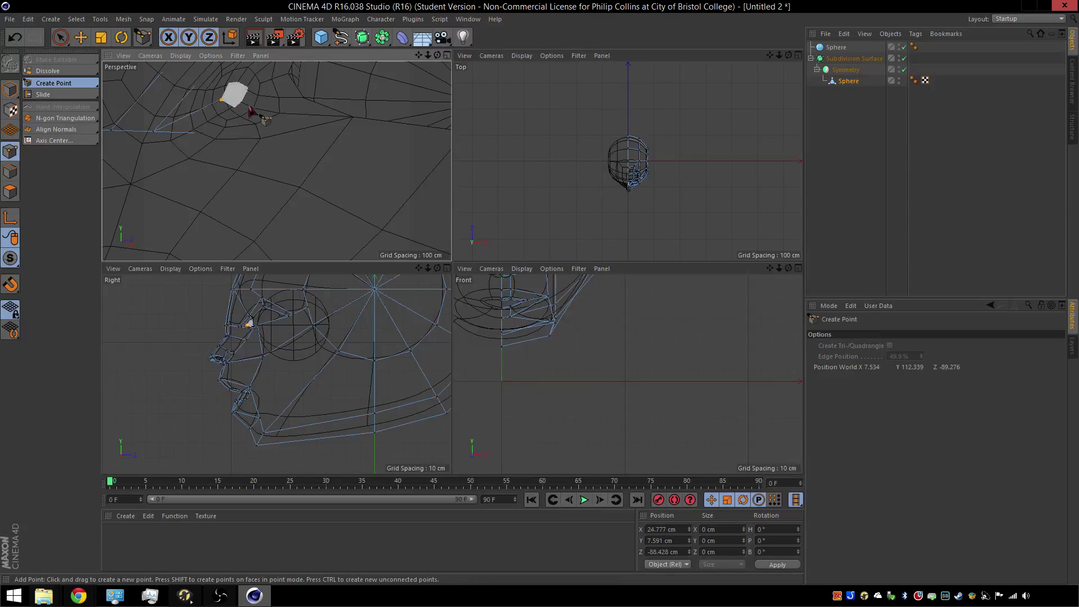
{"action": "scroll", "coordinate": [236, 109], "scroll_direction": "down", "scroll_amount": 4}
{"action": "scroll", "coordinate": [217, 128], "scroll_direction": "down", "scroll_amount": 2}
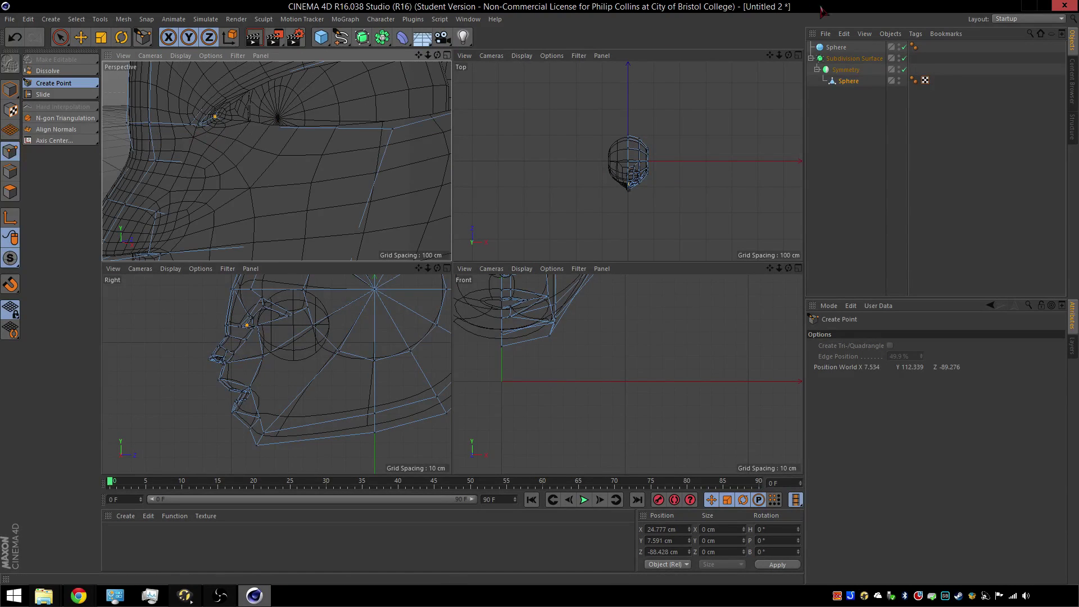
{"action": "left_click", "coordinate": [849, 83]}
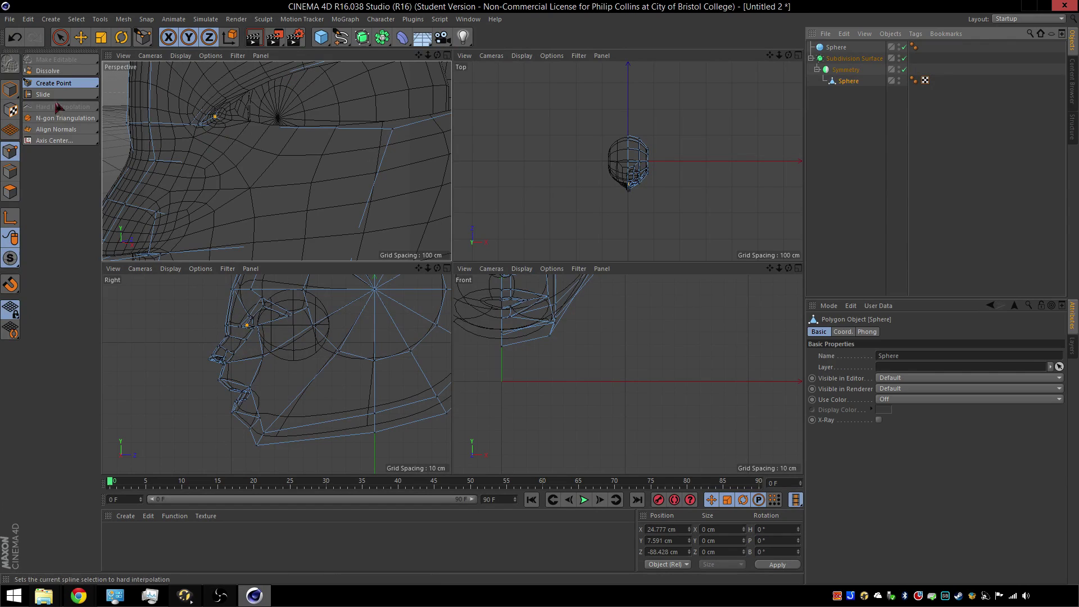
{"action": "left_click", "coordinate": [12, 89]}
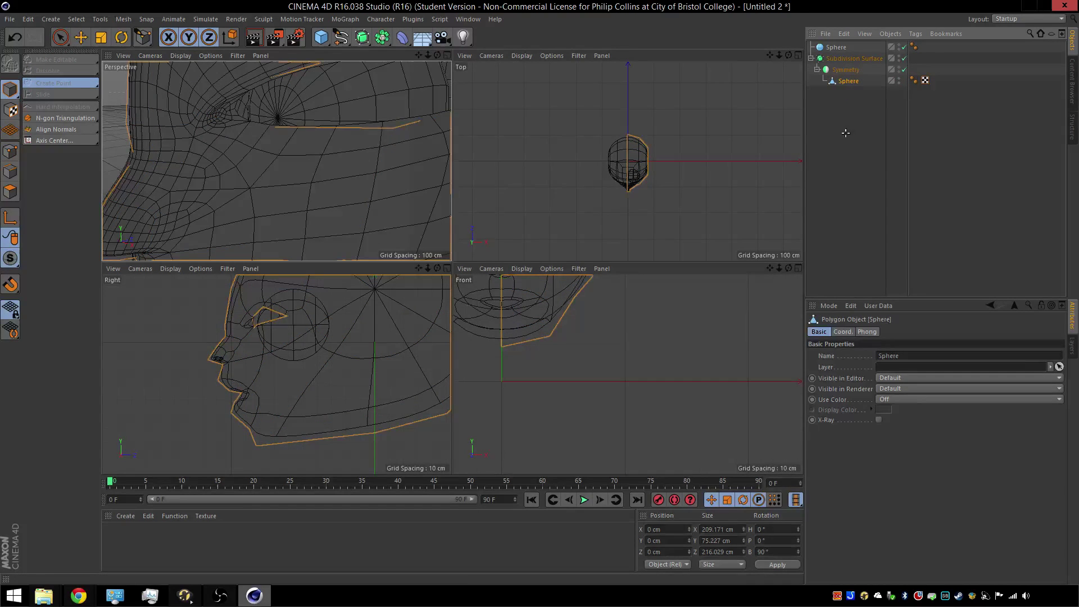
{"action": "left_click", "coordinate": [848, 95]}
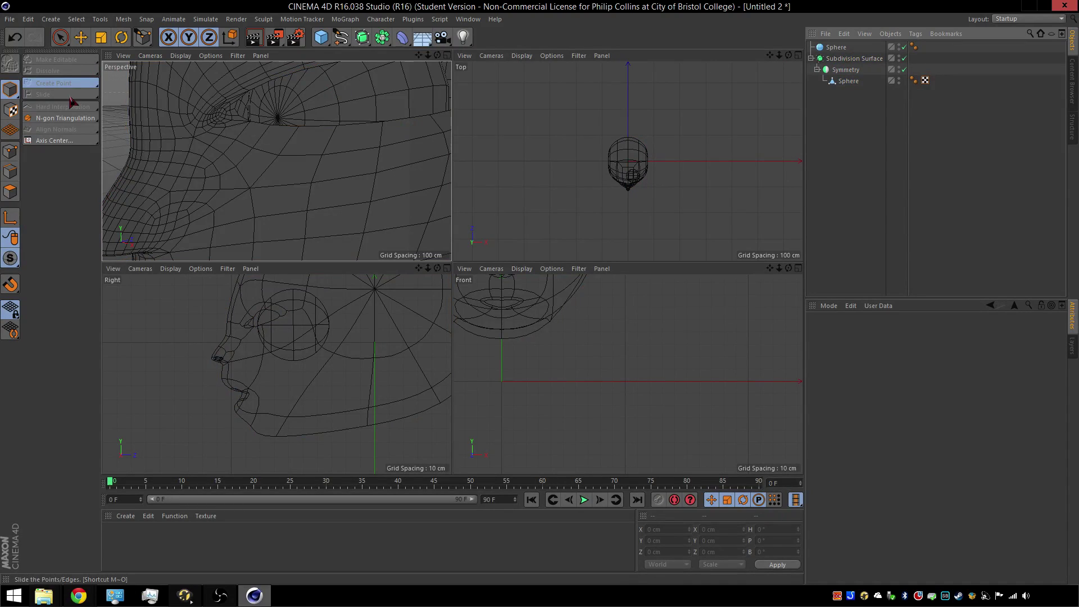
{"action": "left_click", "coordinate": [10, 171]}
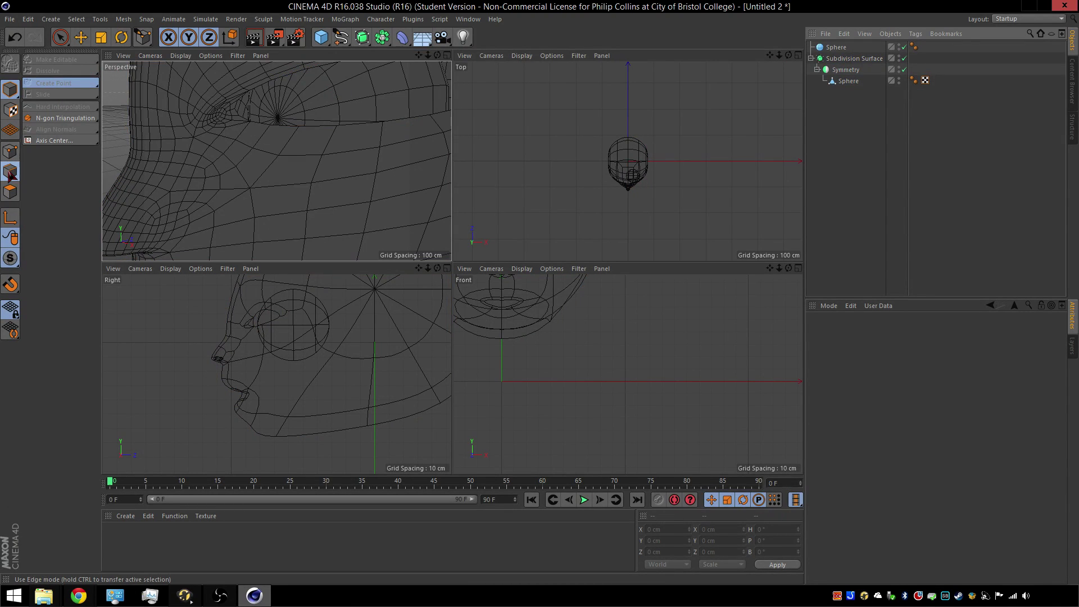
{"action": "left_click", "coordinate": [847, 81]}
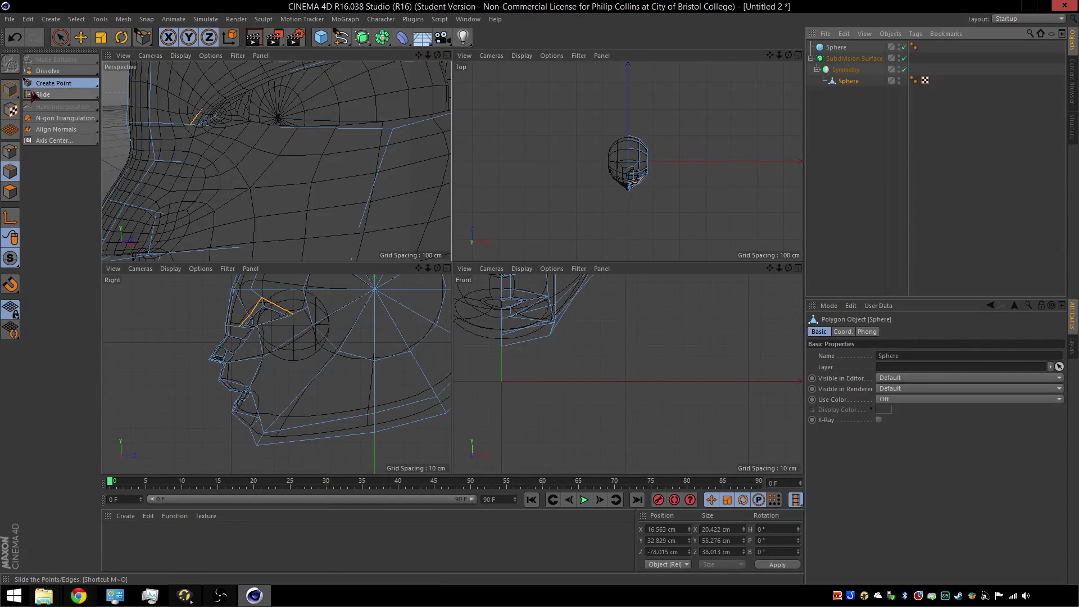
{"action": "left_click", "coordinate": [10, 151]}
{"action": "left_click", "coordinate": [10, 191]}
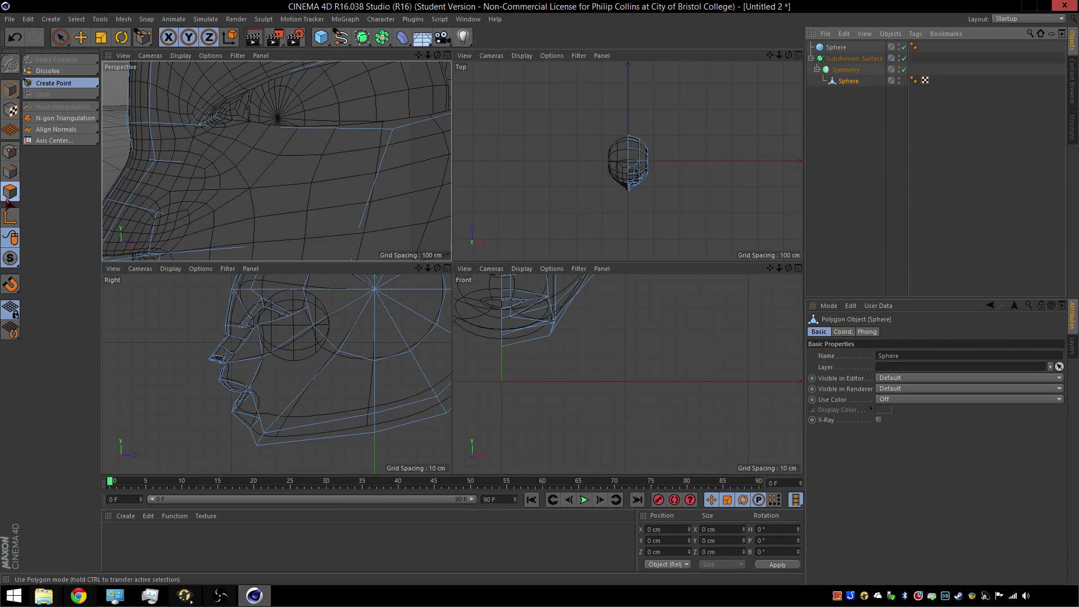
{"action": "mouse_move", "coordinate": [10, 90]}
{"action": "left_mouse_down"}
{"action": "mouse_move", "coordinate": [16, 102]}
{"action": "mouse_move", "coordinate": [8, 88]}
{"action": "left_mouse_up"}
{"action": "right_click", "coordinate": [72, 203]}
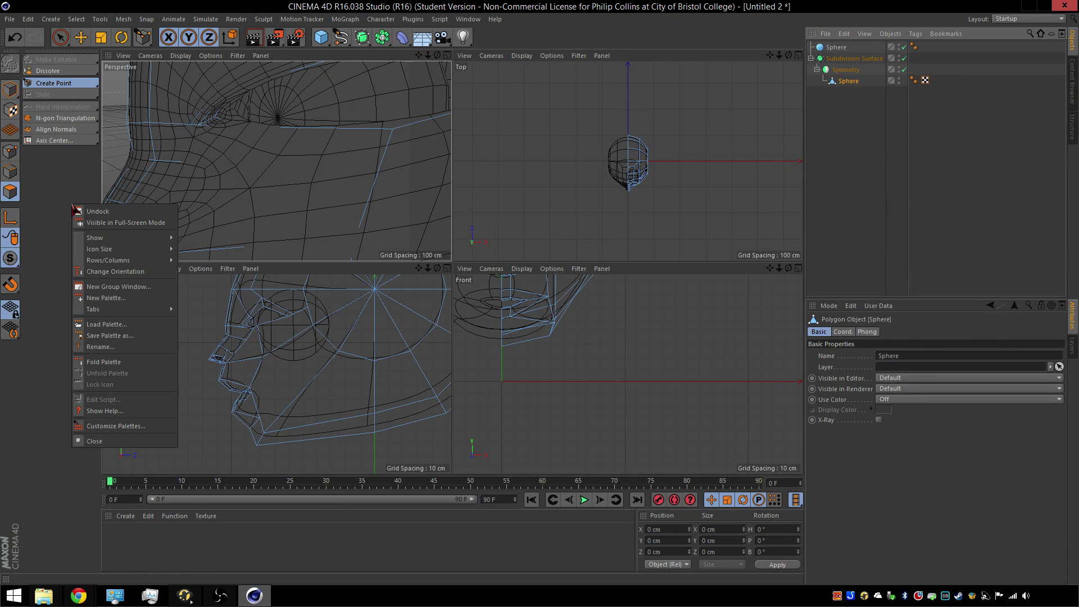
{"action": "left_click", "coordinate": [60, 182]}
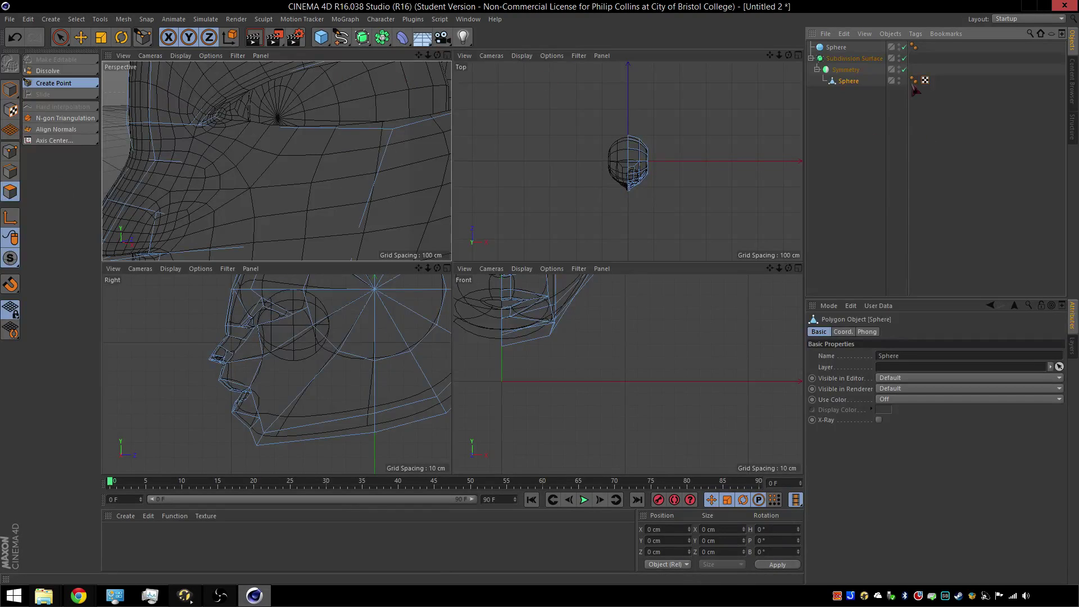
{"action": "left_click", "coordinate": [843, 69]}
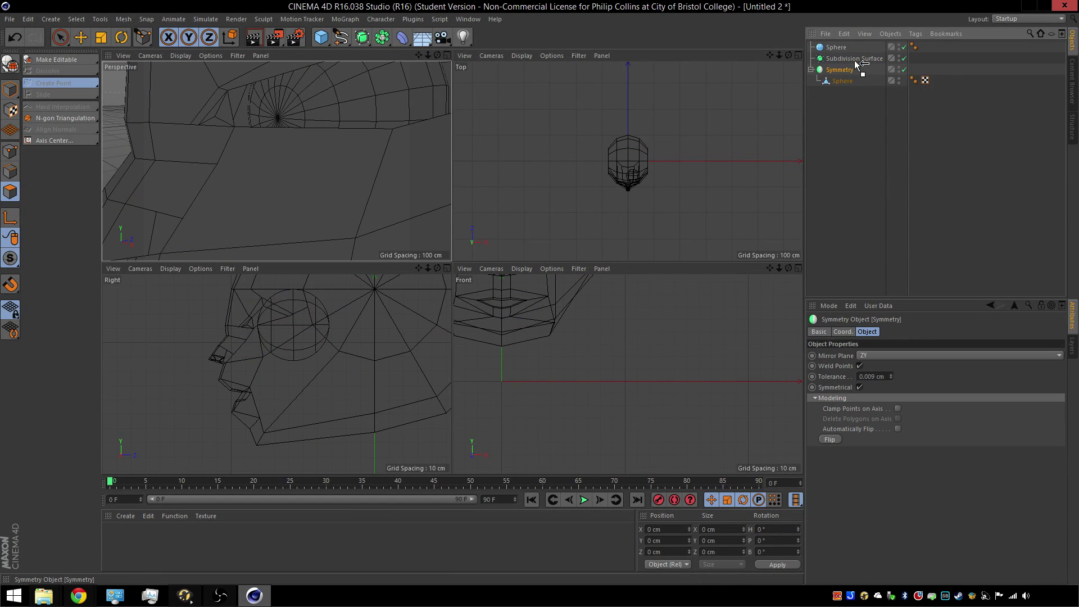
{"action": "left_click_drag", "start_coordinate": [857, 61], "coordinate": [855, 58]}
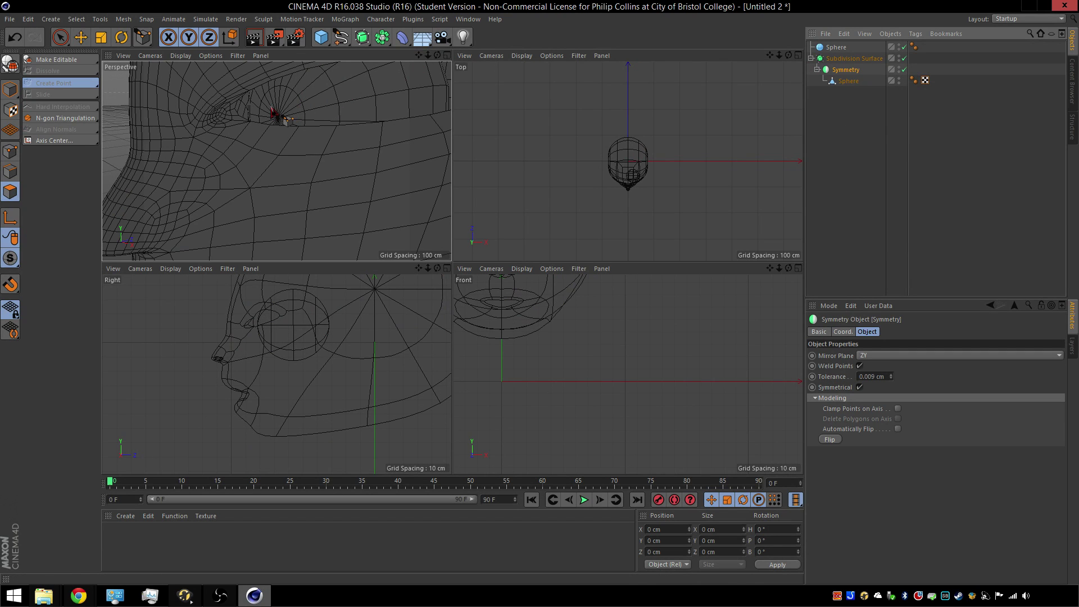
{"action": "left_click", "coordinate": [848, 81]}
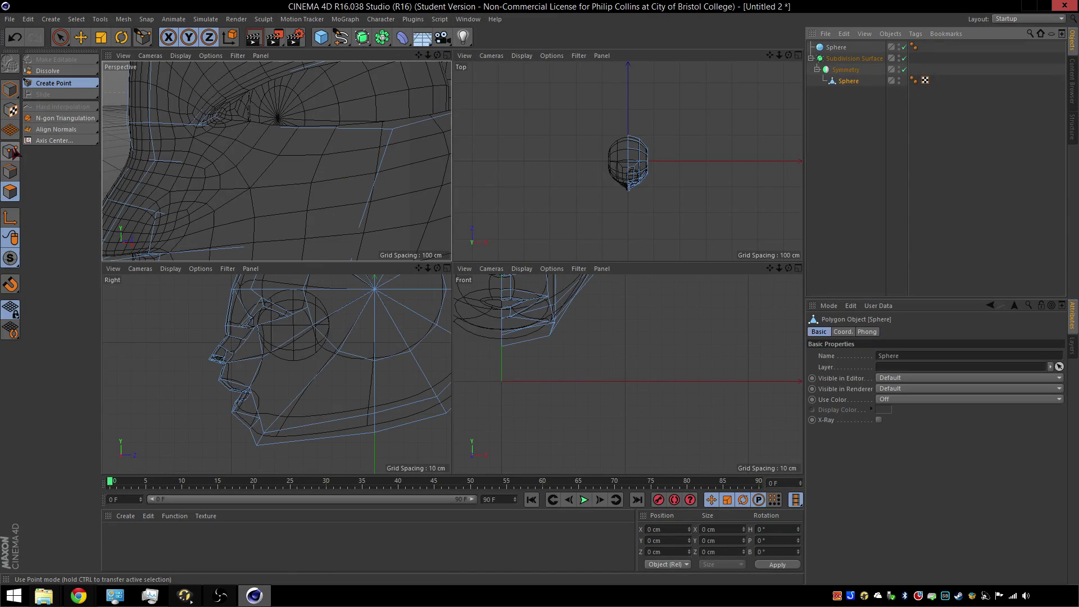
{"action": "left_click", "coordinate": [10, 171], "text": "ctrl"}
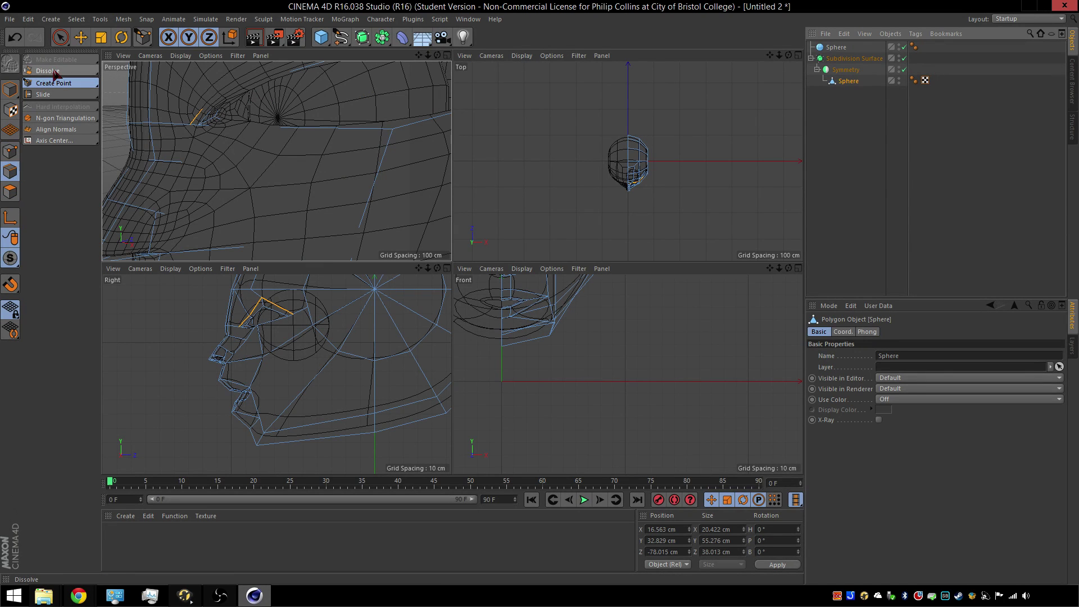
{"action": "left_click", "coordinate": [51, 95]}
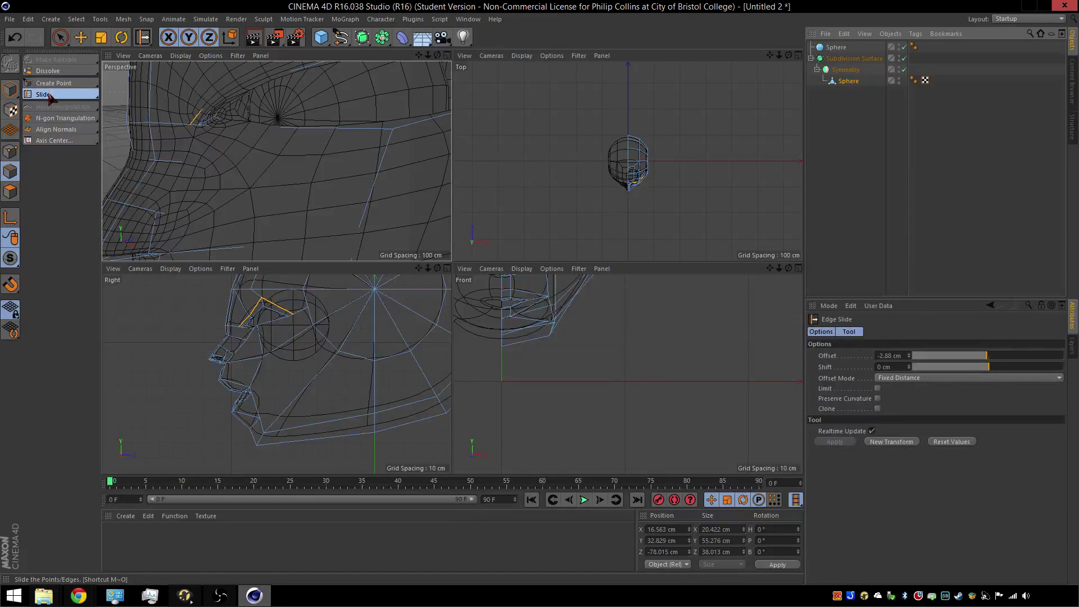
Move the selected inner eye-corner point of the head mesh back to about Z -86.3 cm.
{"action": "left_click", "coordinate": [81, 41]}
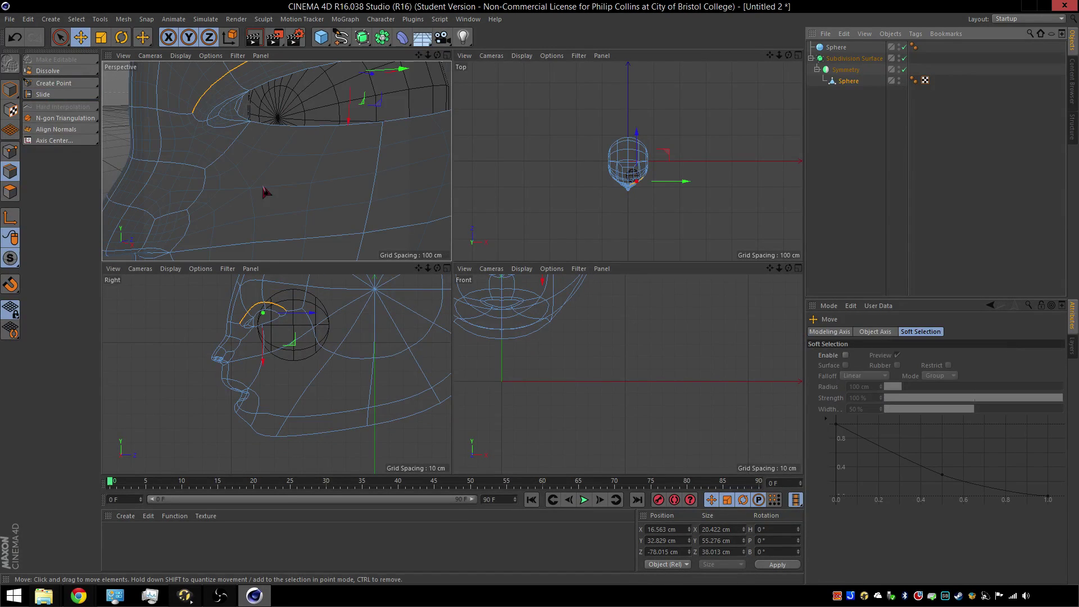
{"action": "left_click", "coordinate": [10, 151]}
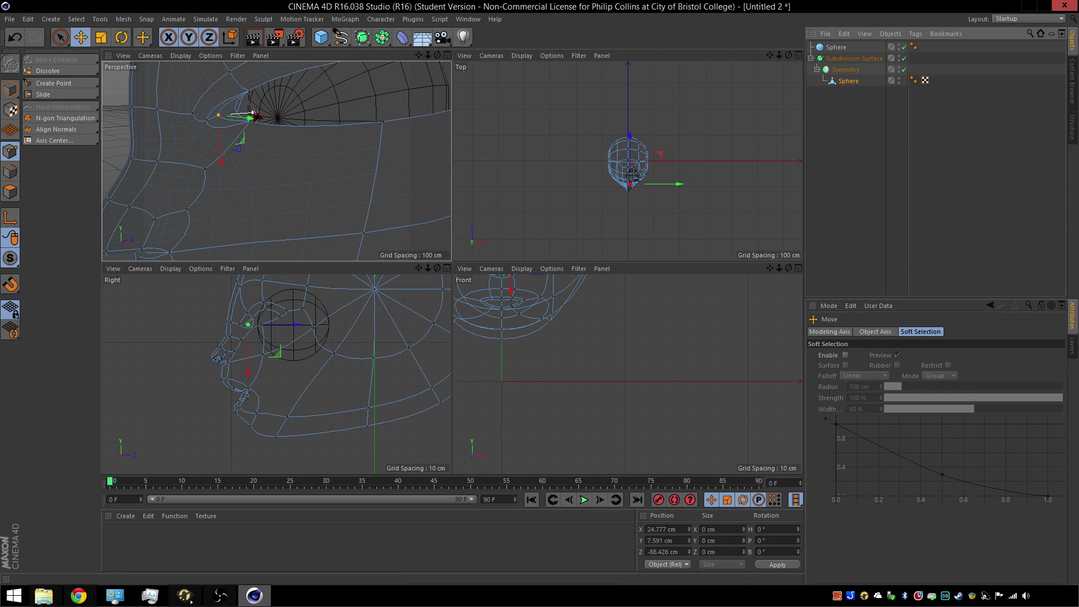
{"action": "left_click_drag", "start_coordinate": [253, 114], "coordinate": [261, 112]}
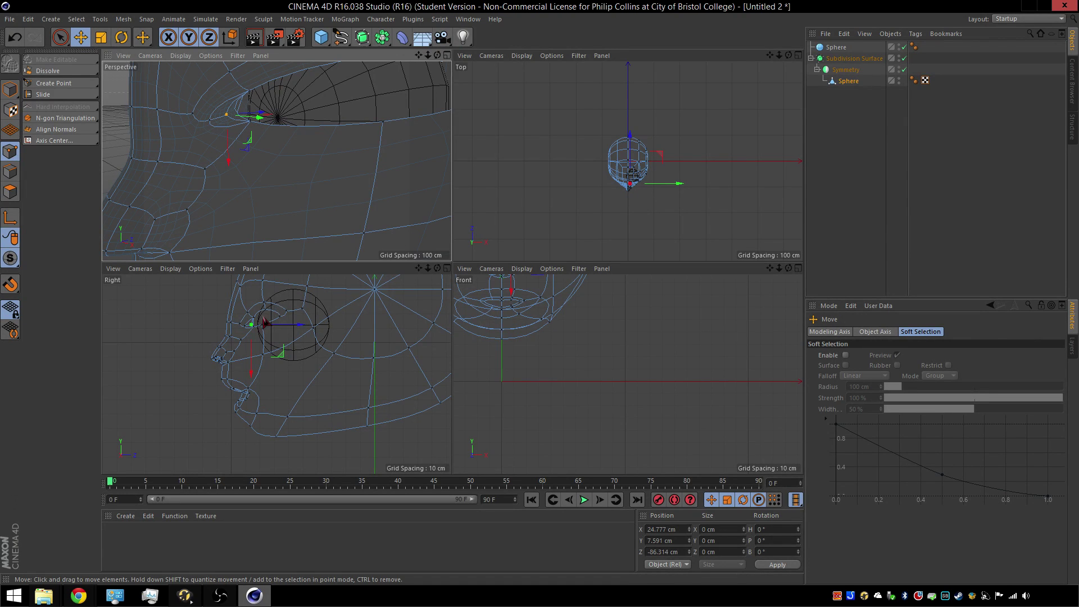
Move the lower-eyelid point beside the inner eye corner back to about Z -81.9 cm, onto the eyeball's surface.
{"action": "scroll", "coordinate": [266, 323], "scroll_direction": "up", "scroll_amount": 5}
{"action": "left_click", "coordinate": [274, 315]}
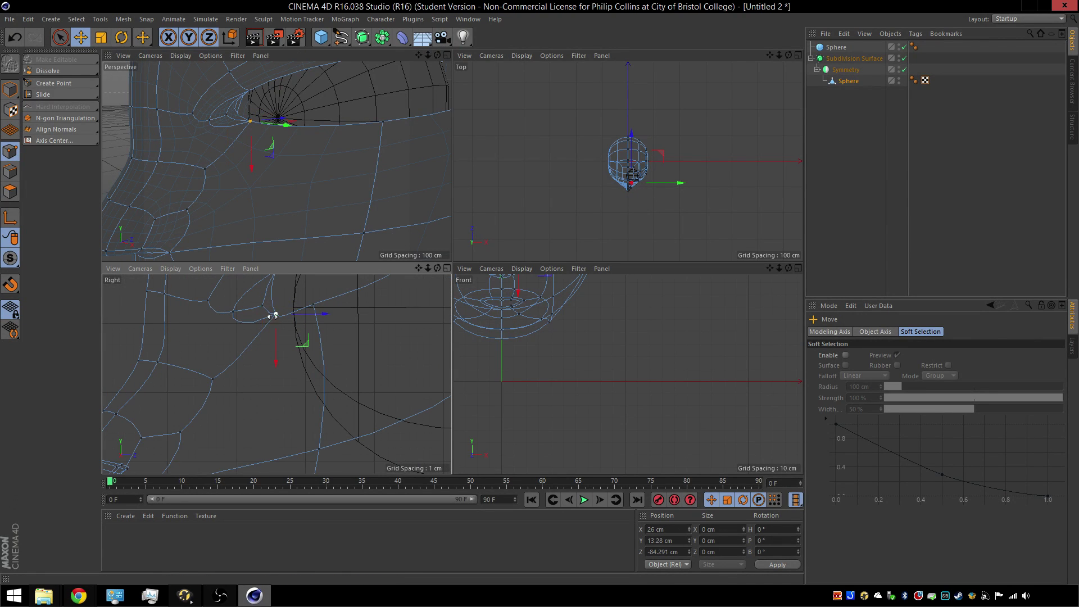
{"action": "left_click_drag", "start_coordinate": [325, 313], "coordinate": [353, 314]}
{"action": "key", "text": "ctrl+z"}
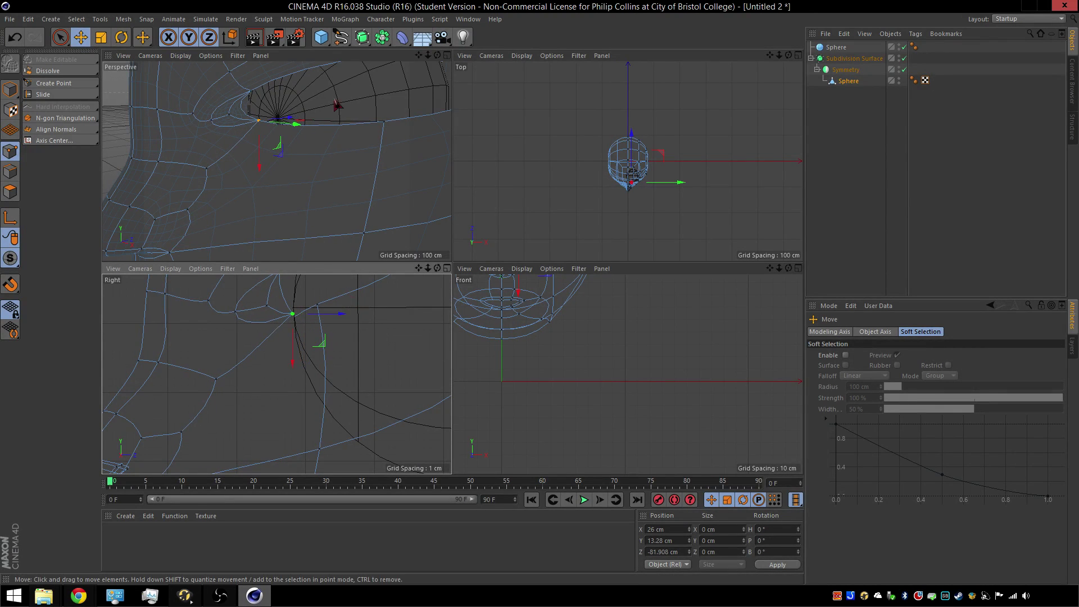
Move the innermost upper-eyelid point back towards the eyeball and the inner eye-corner point to about Y 8.5 cm, Z -82 cm.
{"action": "left_click", "coordinate": [252, 92]}
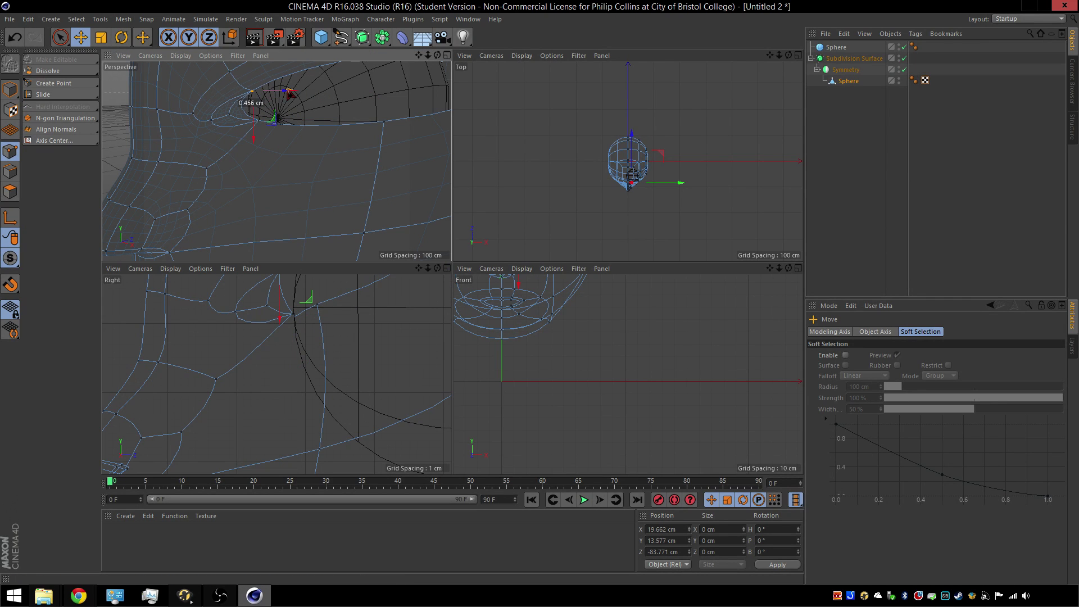
{"action": "mouse_move", "coordinate": [289, 93]}
{"action": "left_mouse_down"}
{"action": "mouse_move", "coordinate": [304, 94]}
{"action": "mouse_move", "coordinate": [252, 120]}
{"action": "mouse_move", "coordinate": [306, 113]}
{"action": "mouse_move", "coordinate": [291, 113]}
{"action": "left_mouse_up"}
{"action": "left_click", "coordinate": [233, 116]}
{"action": "scroll", "coordinate": [227, 152], "scroll_direction": "up", "scroll_amount": 5}
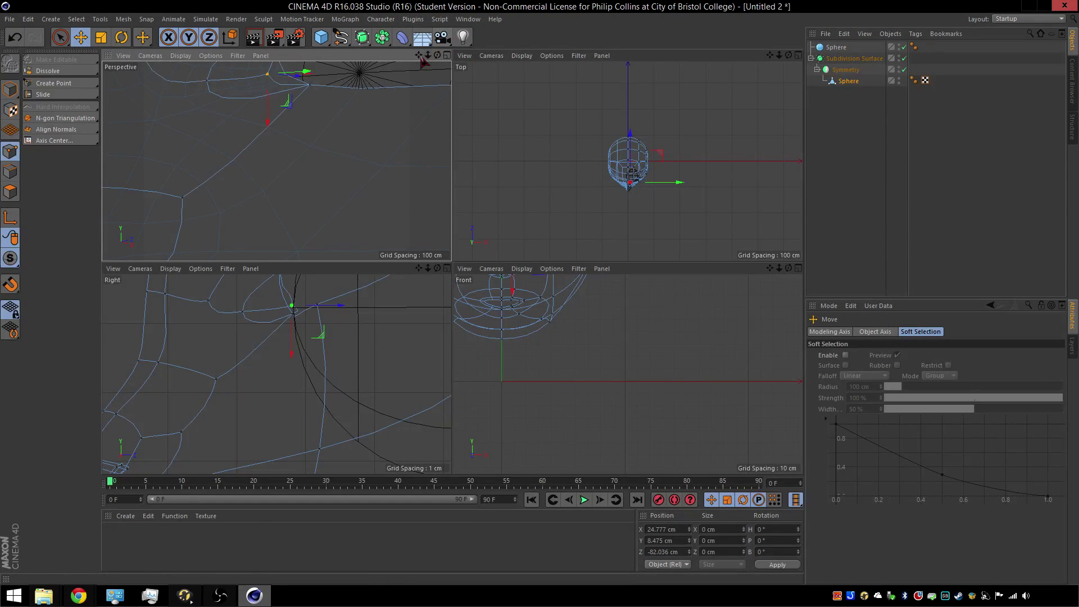
Hide the eyeball sphere and create a point at 54.4 % along the head mesh edge at the inner eye corner.
{"action": "left_click_drag", "start_coordinate": [419, 55], "coordinate": [296, 132]}
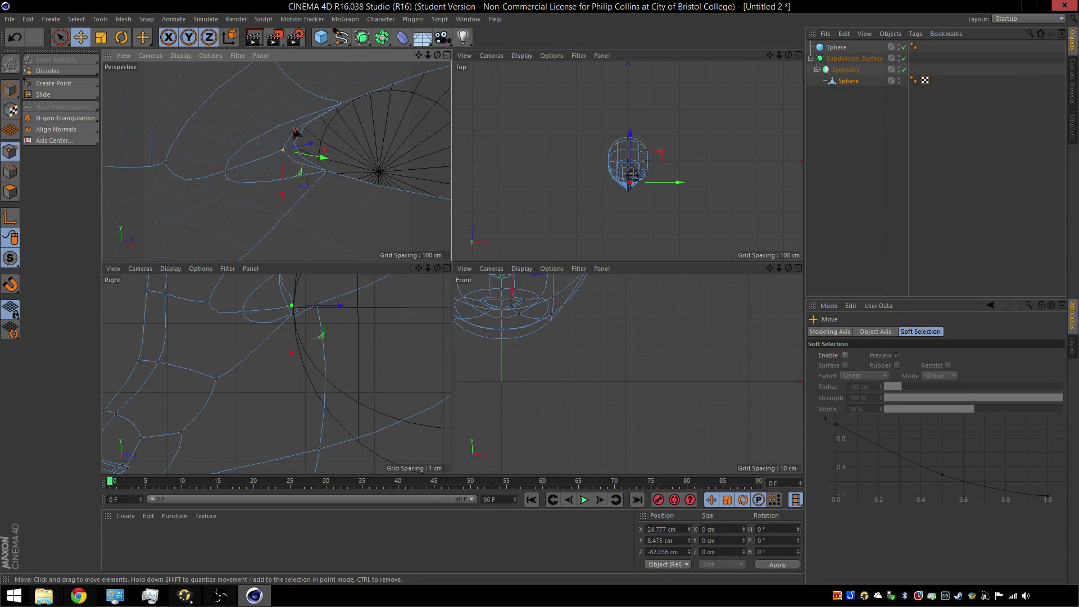
{"action": "left_click", "coordinate": [82, 84]}
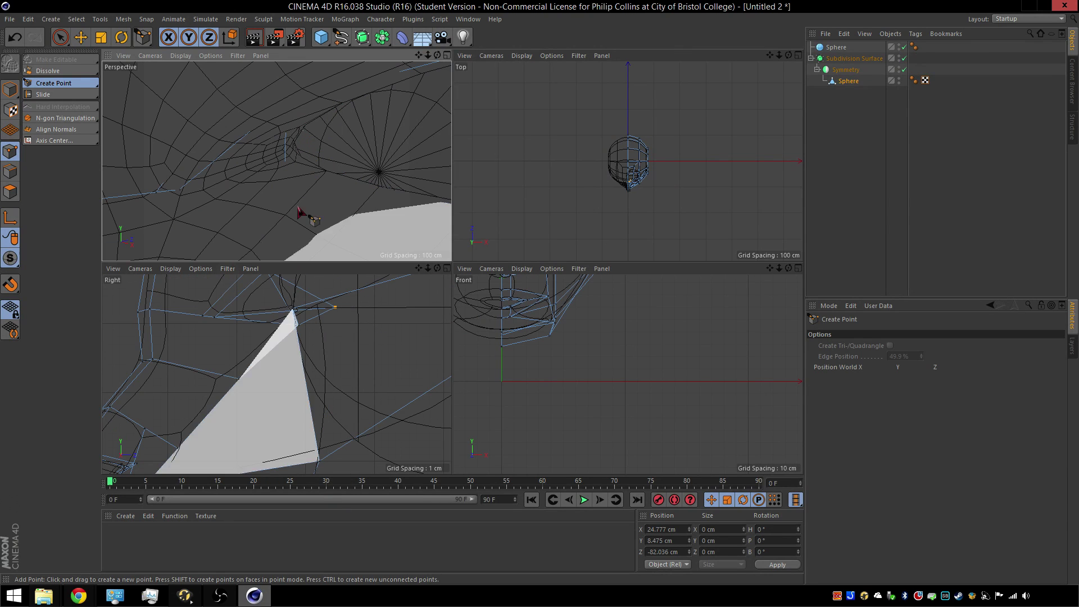
{"action": "left_click", "coordinate": [904, 48]}
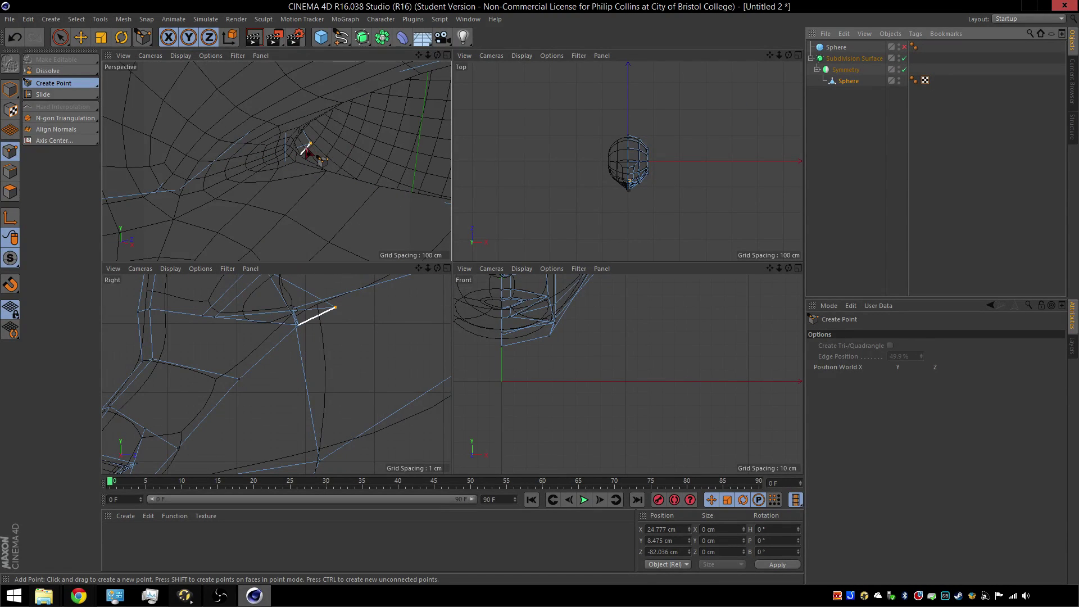
{"action": "scroll", "coordinate": [316, 157], "scroll_direction": "down", "scroll_amount": 10}
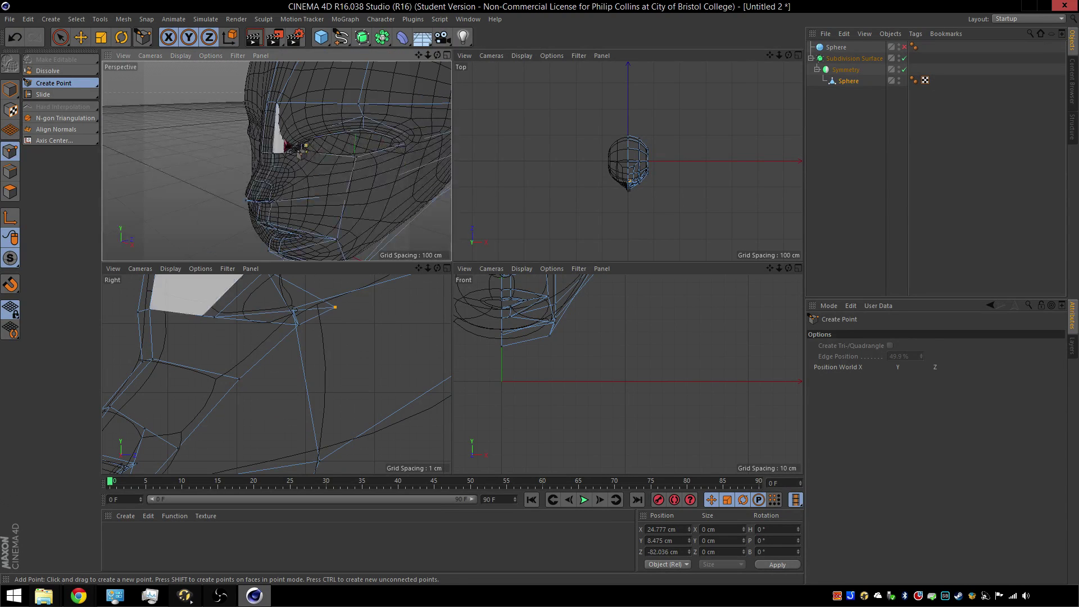
{"action": "scroll", "coordinate": [297, 146], "scroll_direction": "up", "scroll_amount": 4}
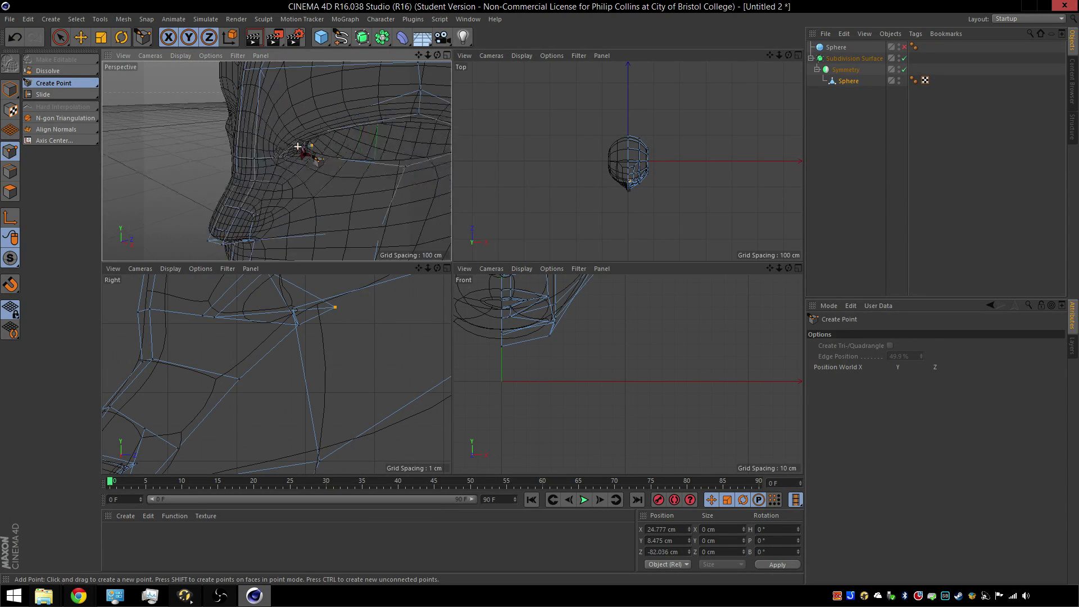
{"action": "scroll", "coordinate": [298, 146], "scroll_direction": "up", "scroll_amount": 6}
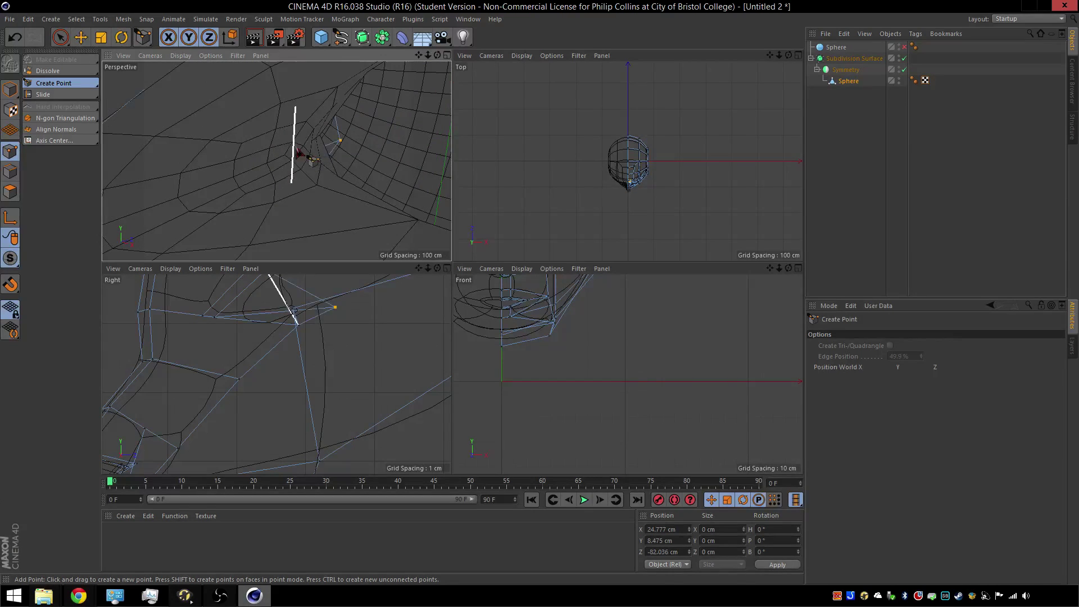
{"action": "left_click", "coordinate": [295, 150]}
{"action": "scroll", "coordinate": [349, 165], "scroll_direction": "down", "scroll_amount": 8}
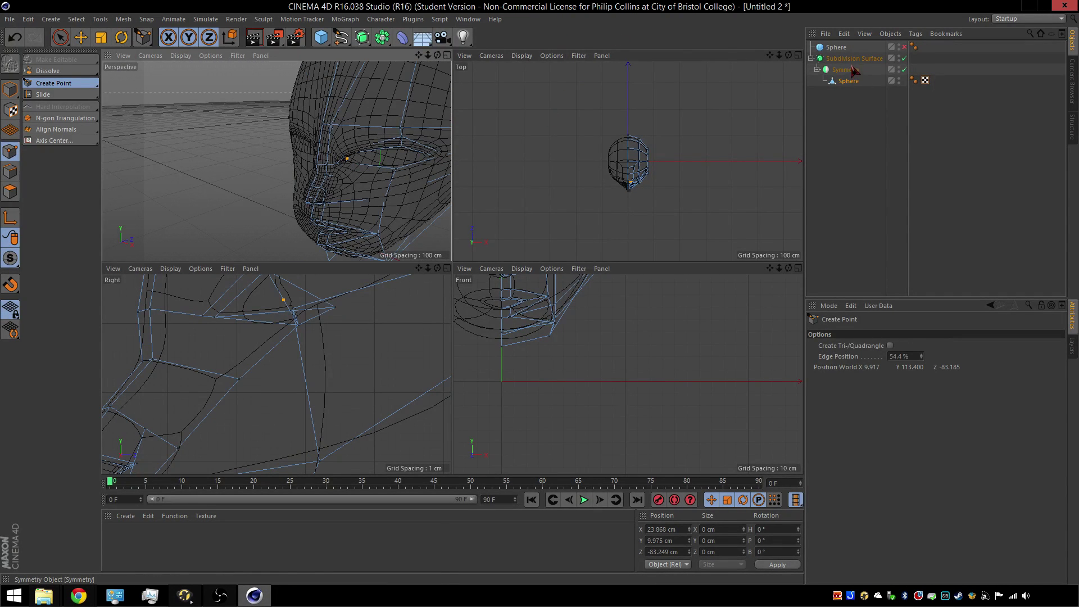
Show the eyeball sphere again and move the new inner eye-corner point back to about Z -80.2 cm.
{"action": "left_click", "coordinate": [80, 37]}
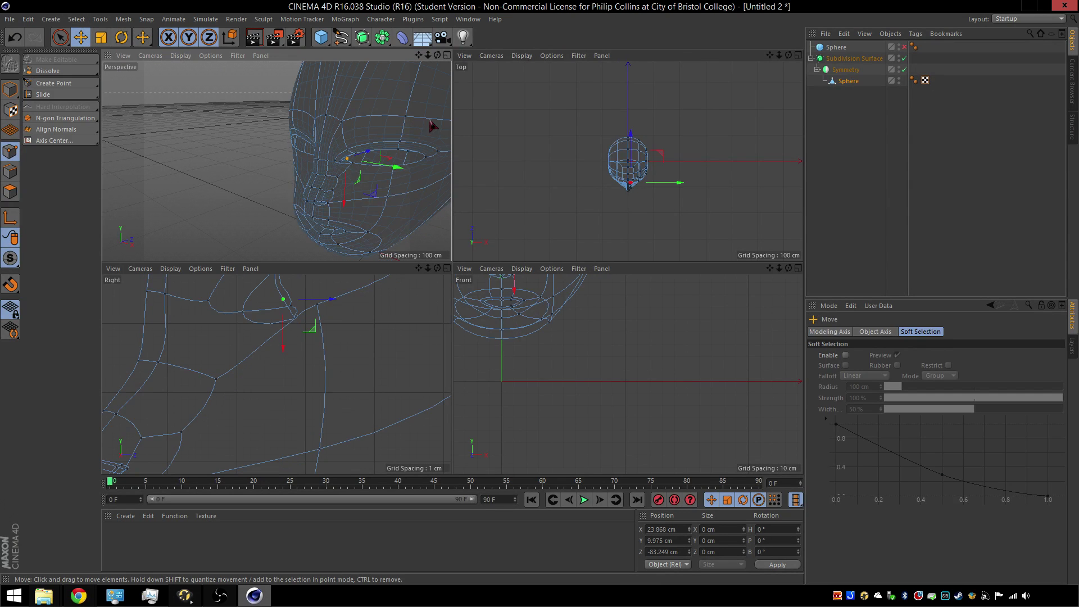
{"action": "left_click", "coordinate": [903, 47]}
{"action": "scroll", "coordinate": [333, 153], "scroll_direction": "up", "scroll_amount": 5}
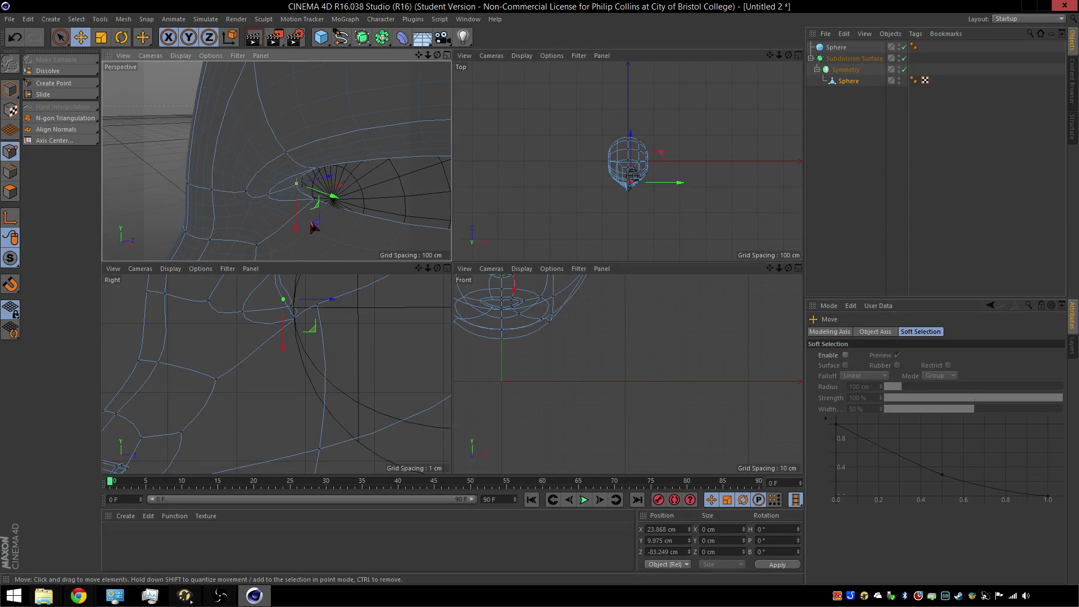
{"action": "scroll", "coordinate": [312, 223], "scroll_direction": "up", "scroll_amount": 4}
{"action": "left_click_drag", "start_coordinate": [286, 142], "coordinate": [331, 145]}
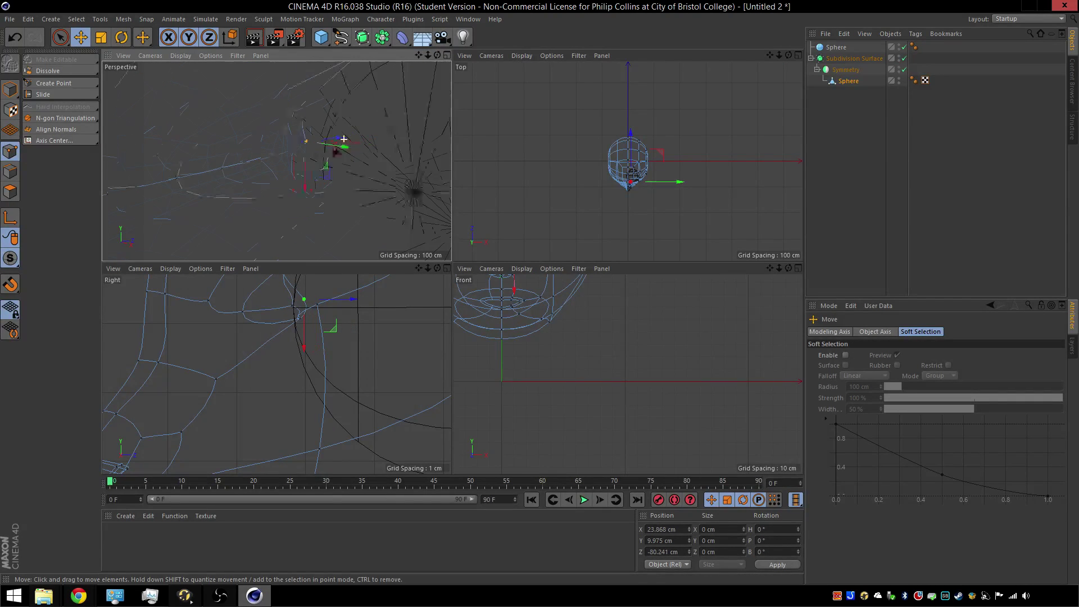
Move the lower-eyelid point beside the inner eye corner forward to about Z -81.9 cm.
{"action": "scroll", "coordinate": [225, 160], "scroll_direction": "down", "scroll_amount": 3}
{"action": "left_click", "coordinate": [299, 171]}
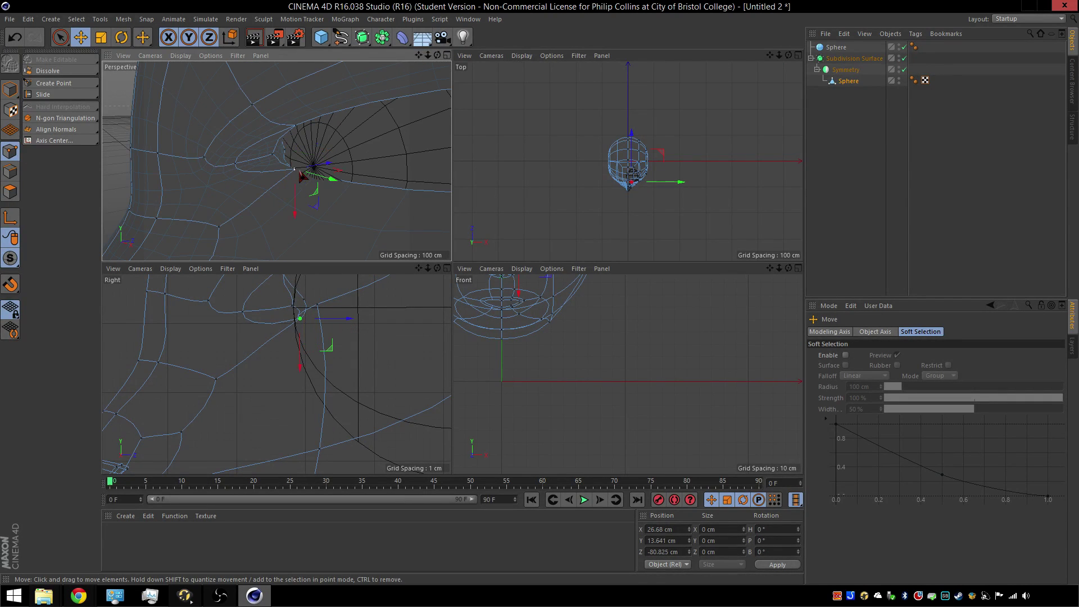
{"action": "left_click_drag", "start_coordinate": [329, 163], "coordinate": [320, 167]}
{"action": "scroll", "coordinate": [230, 178], "scroll_direction": "down", "scroll_amount": 3}
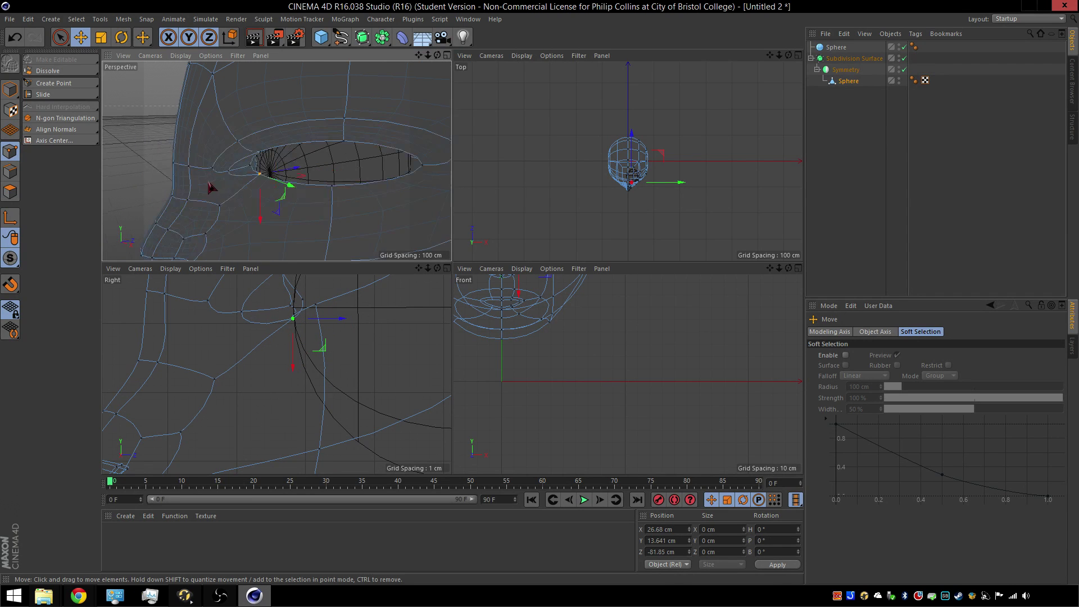
Move the eyeball sphere slightly outward, away from the nose, and slightly up within the eye opening.
{"action": "left_click_drag", "start_coordinate": [437, 56], "coordinate": [413, 62]}
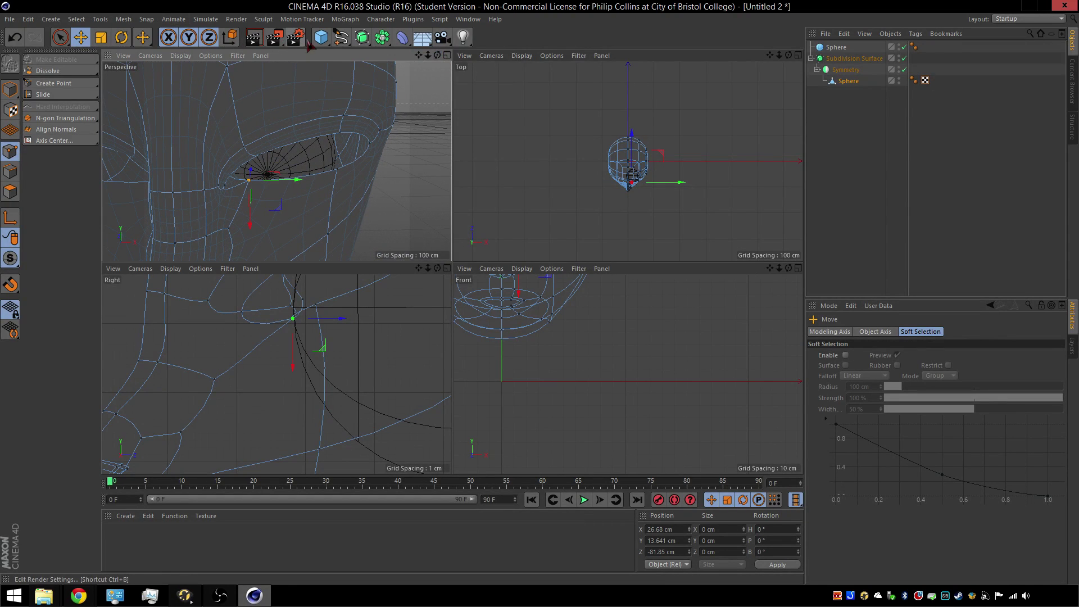
{"action": "left_click", "coordinate": [478, 157]}
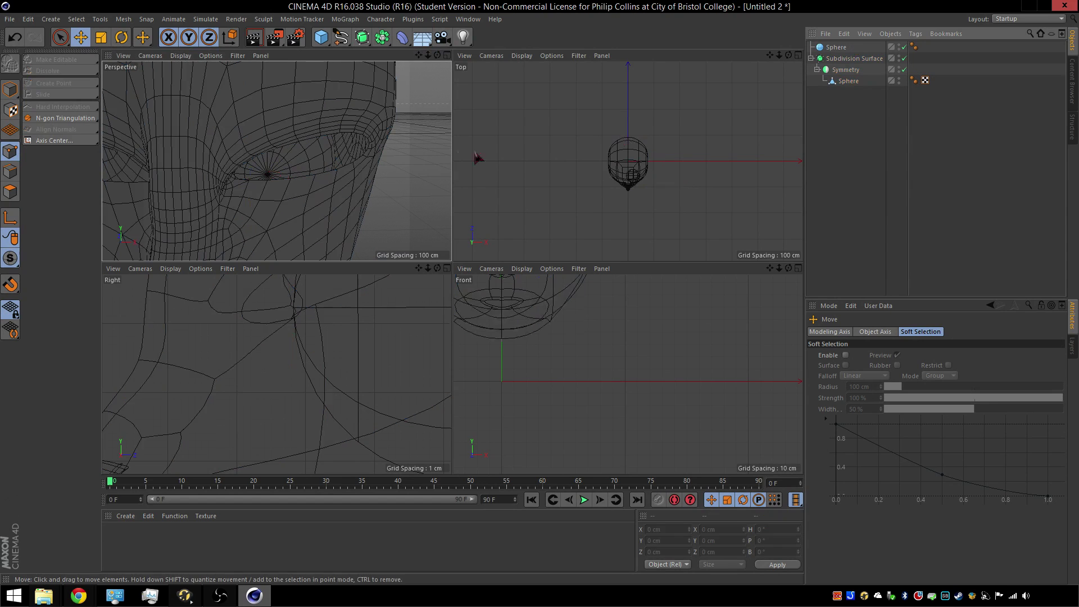
{"action": "left_click", "coordinate": [838, 50]}
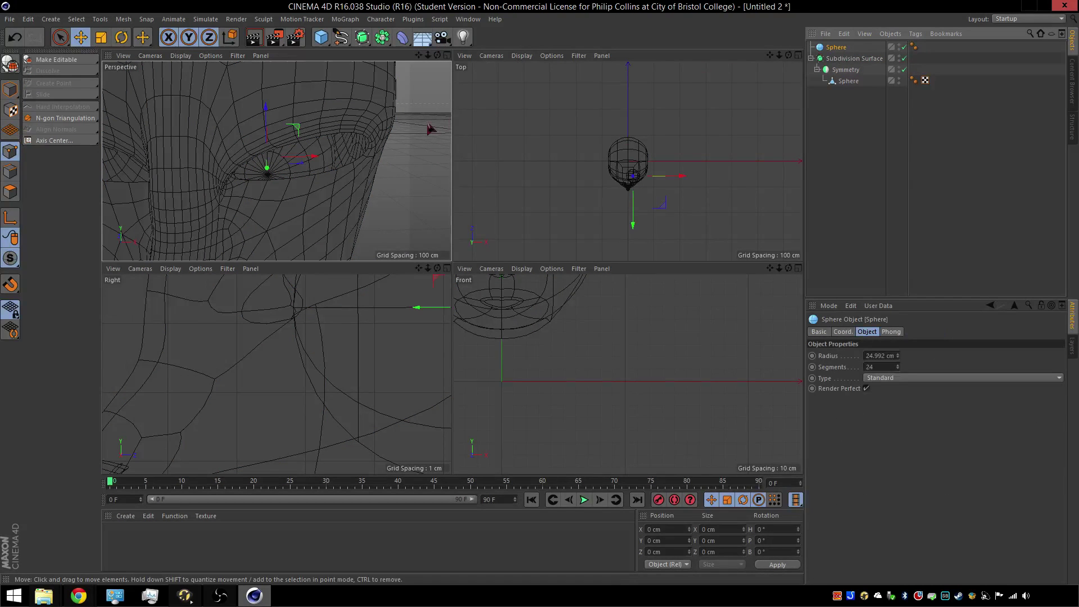
{"action": "left_click_drag", "start_coordinate": [313, 158], "coordinate": [329, 159]}
{"action": "left_click_drag", "start_coordinate": [437, 55], "coordinate": [272, 169]}
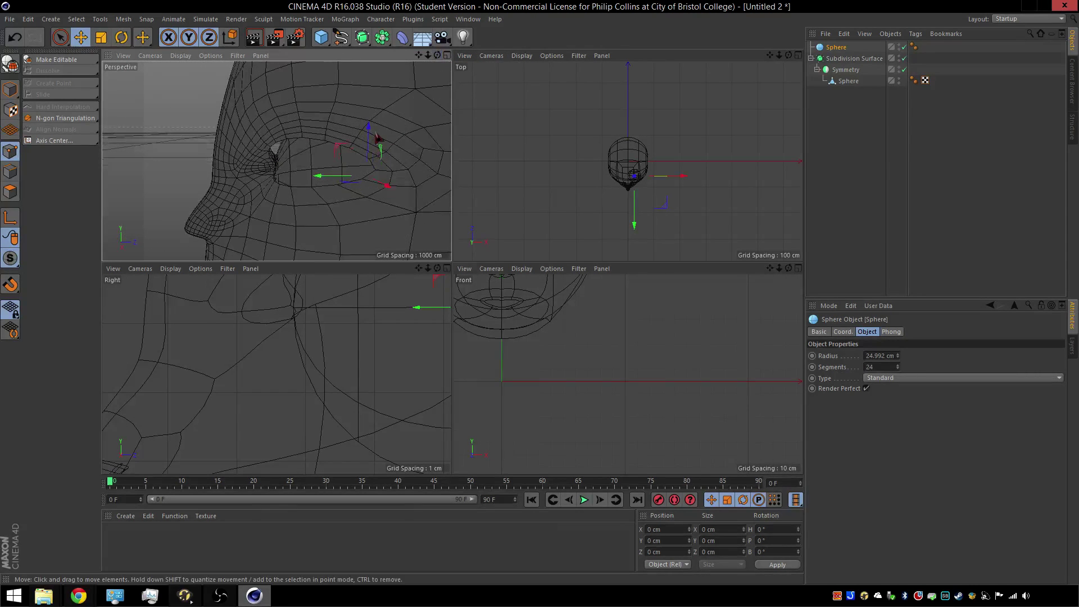
{"action": "left_click_drag", "start_coordinate": [369, 135], "coordinate": [368, 121]}
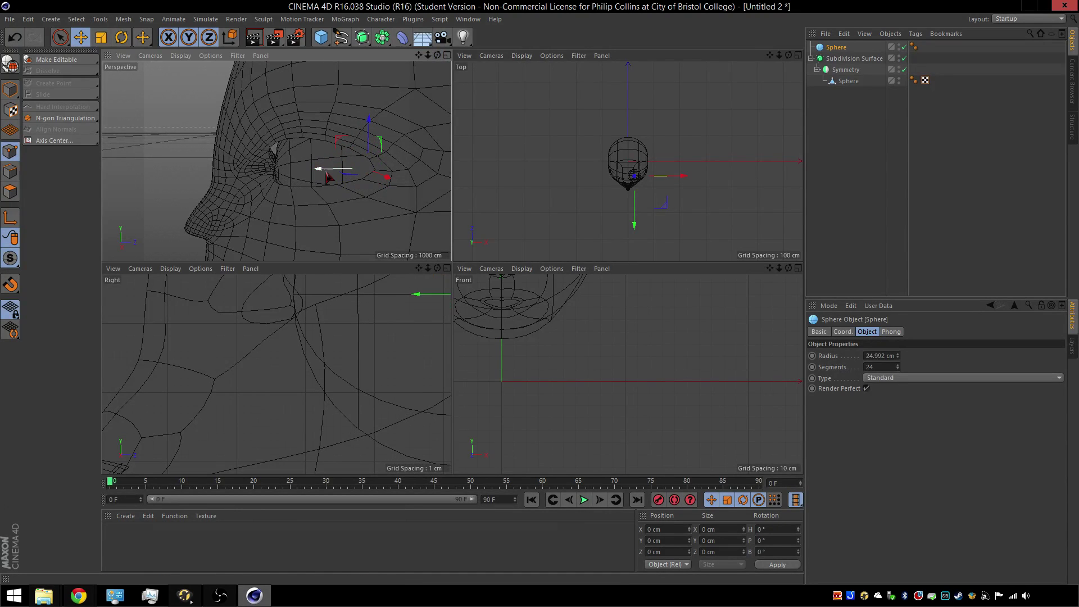
{"action": "left_click_drag", "start_coordinate": [325, 172], "coordinate": [327, 177]}
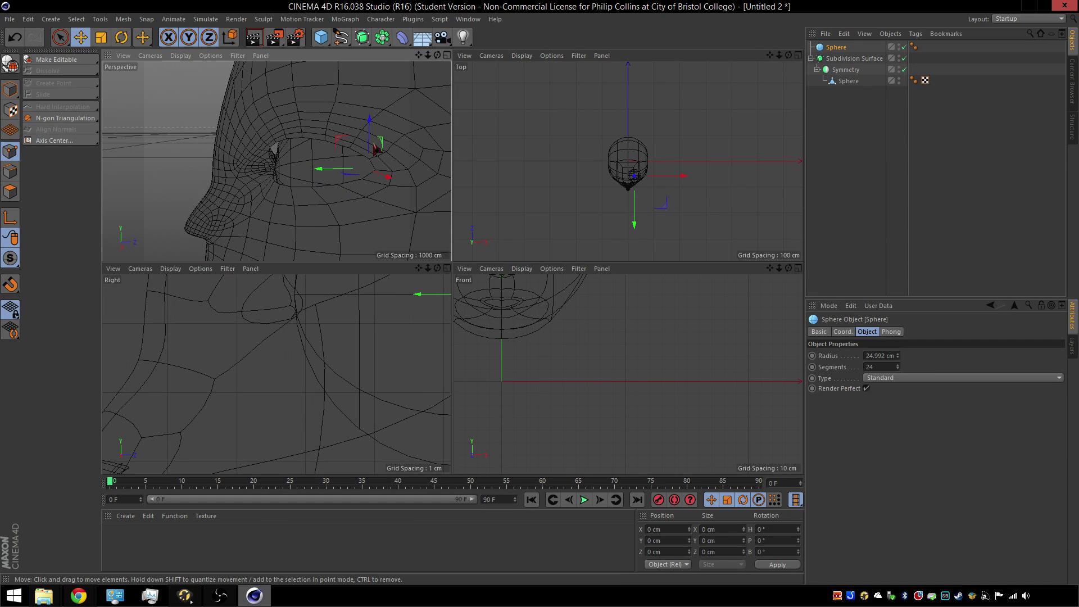
{"action": "left_click_drag", "start_coordinate": [438, 55], "coordinate": [420, 72]}
Enlarge the perspective view to full size, hide the eyeball sphere and deselect it.
{"action": "left_click", "coordinate": [447, 55]}
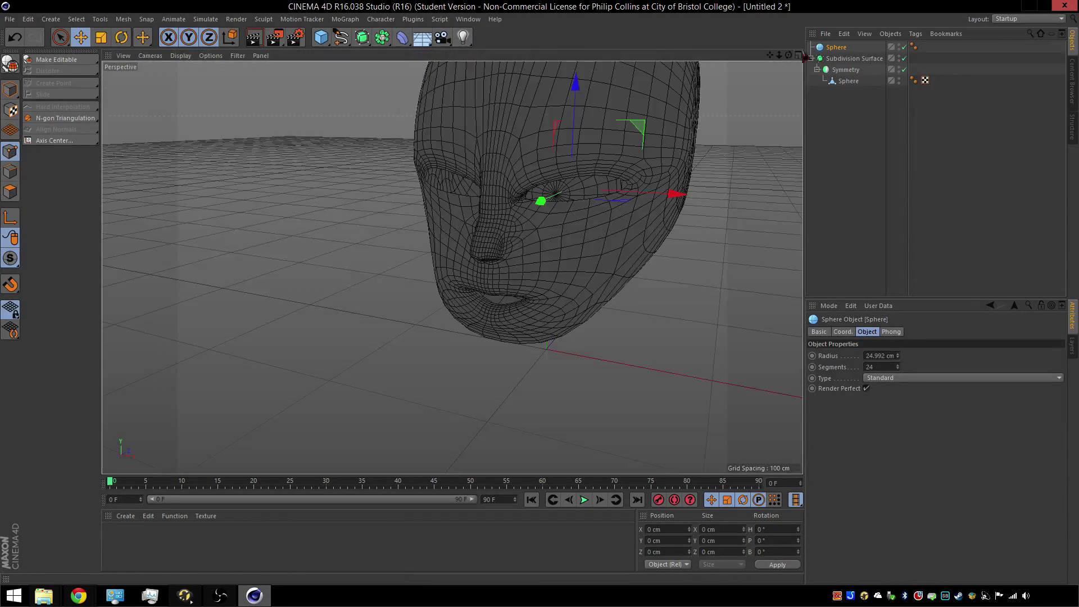
{"action": "left_click", "coordinate": [905, 48]}
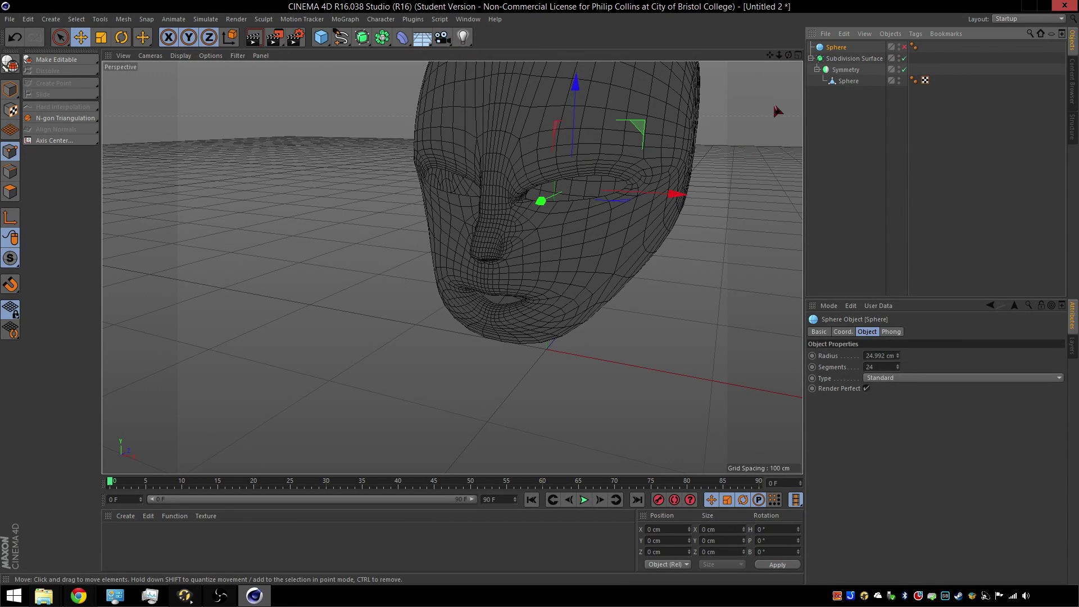
{"action": "left_click", "coordinate": [818, 168]}
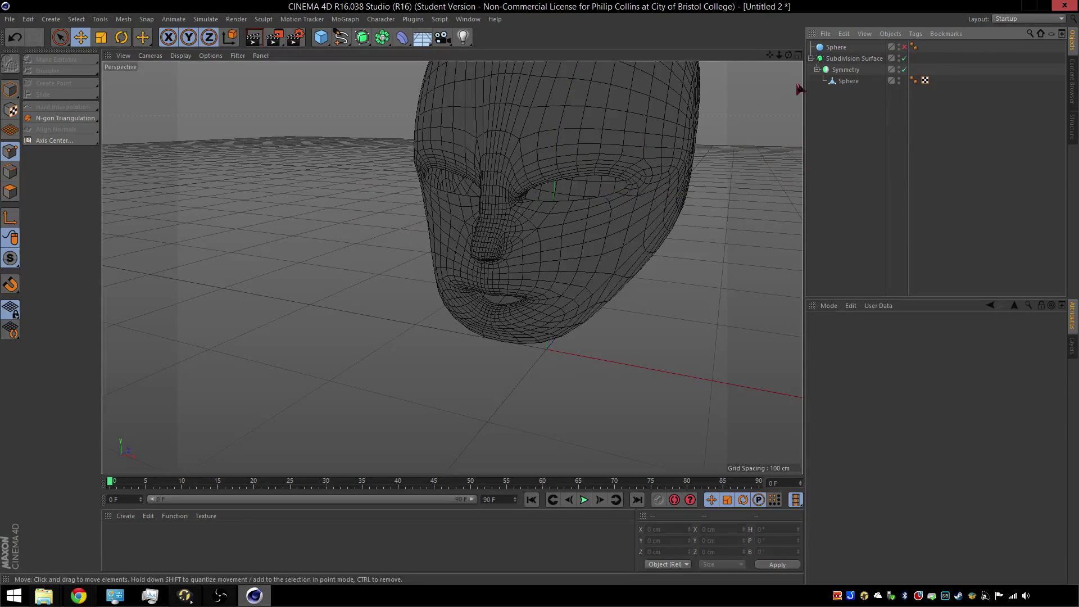
{"action": "left_click_drag", "start_coordinate": [770, 55], "coordinate": [451, 267]}
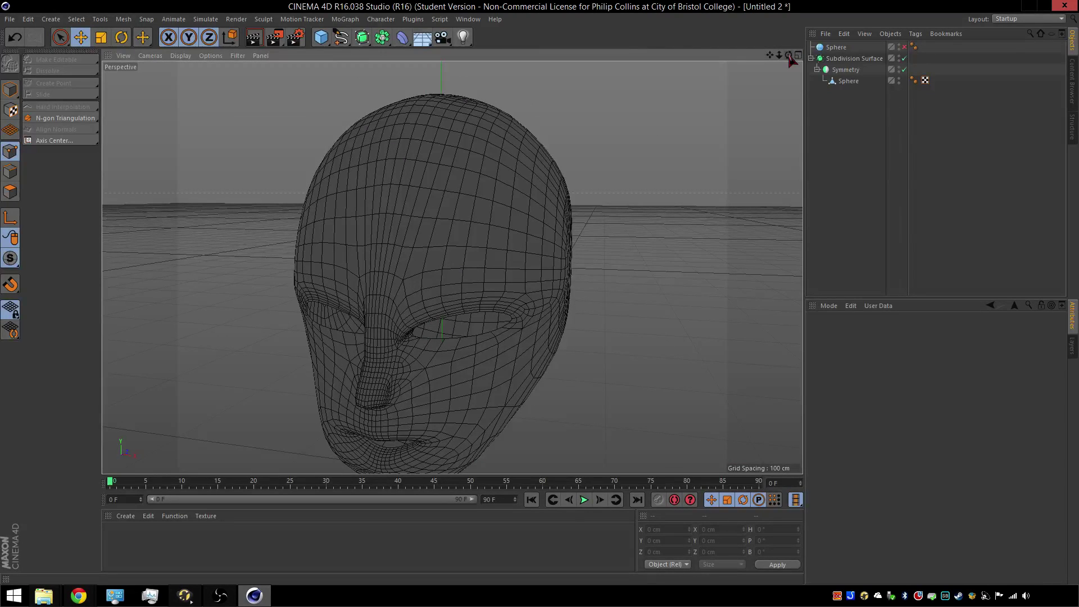
Save the project in the FMP folder as Head.
{"action": "key", "text": "ctrl+s"}
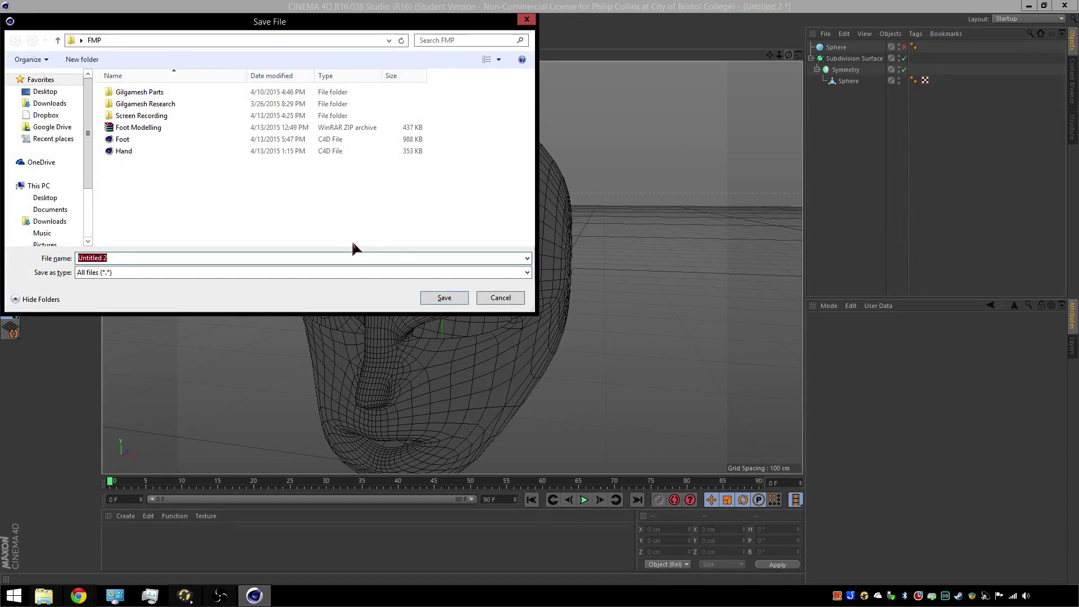
{"action": "type", "text": "Head"}
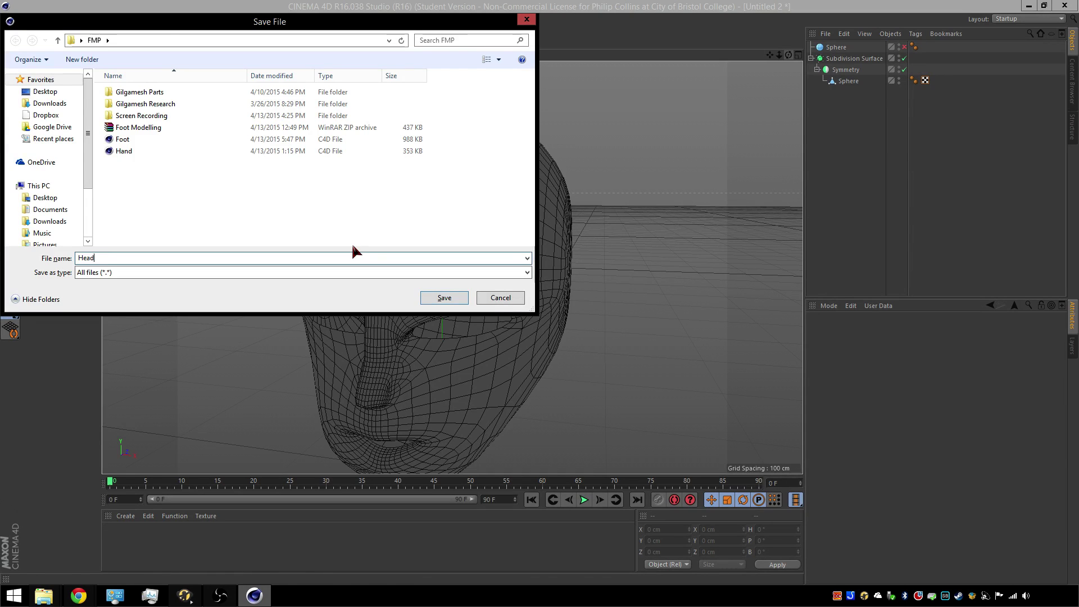
{"action": "key", "text": "Return"}
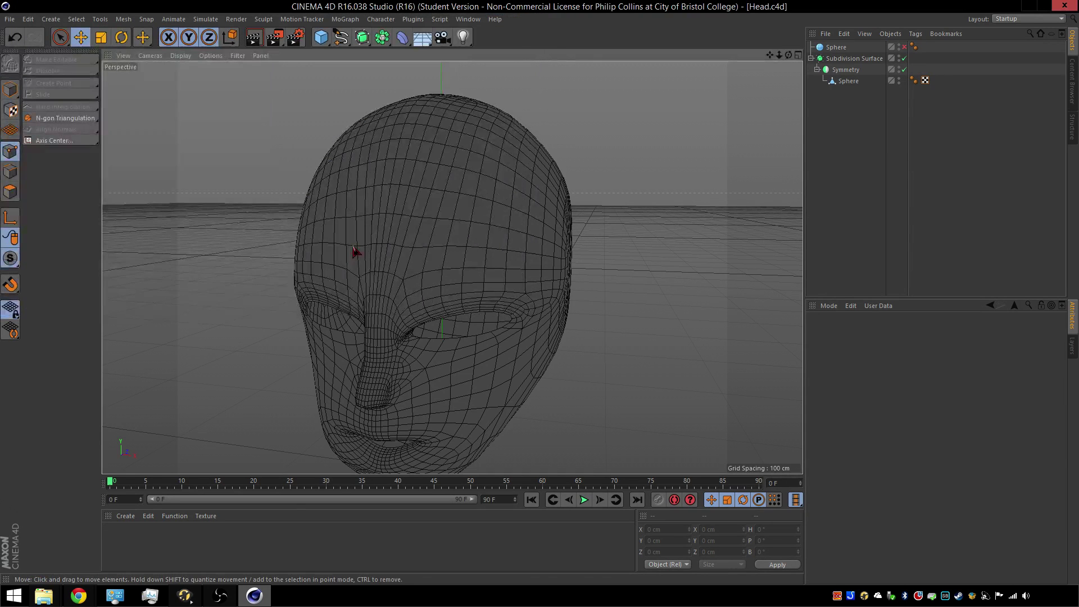
{"action": "left_click", "coordinate": [220, 595]}
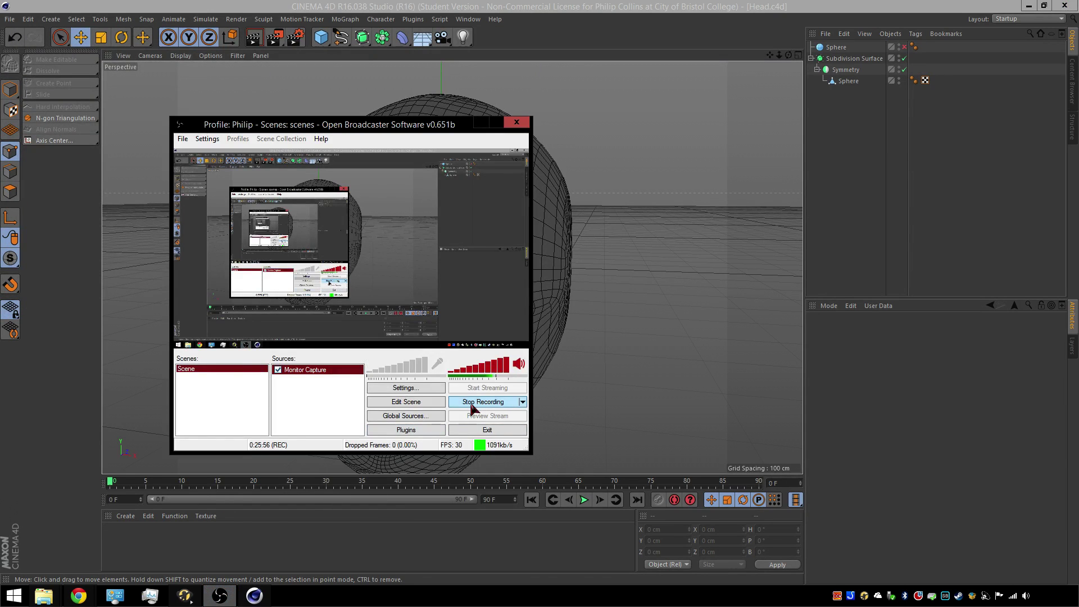